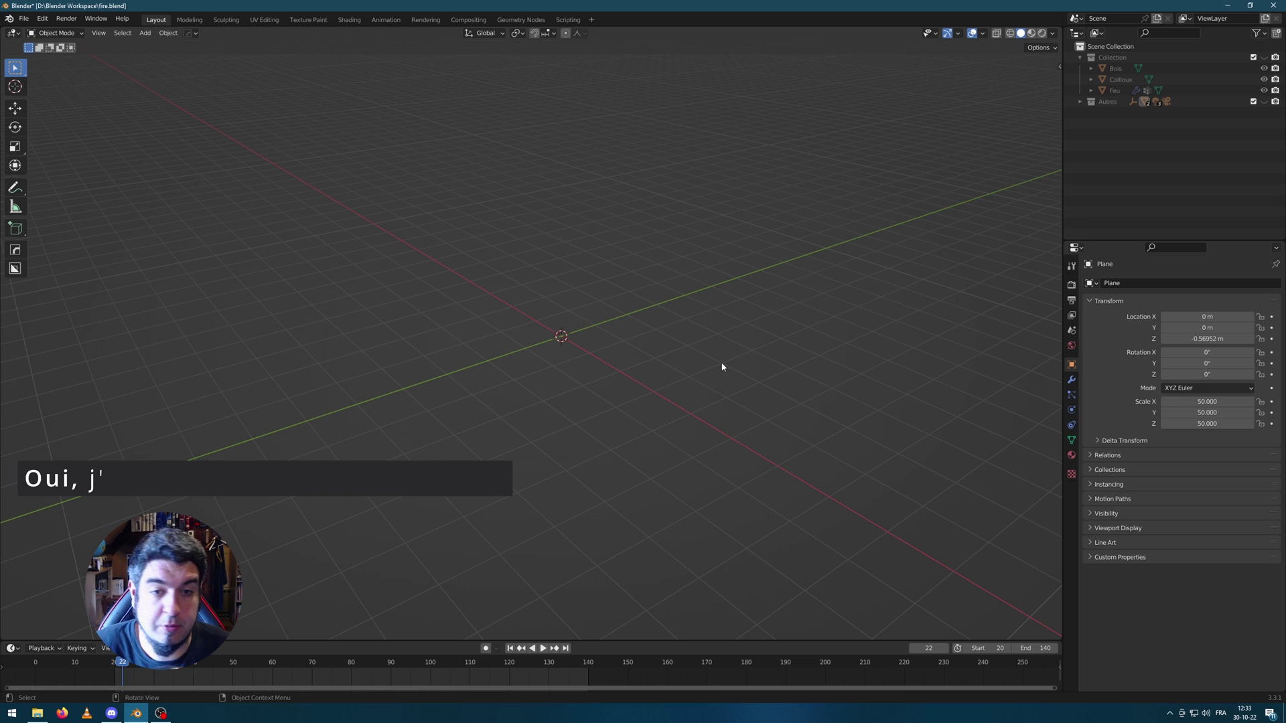
Add a cube mesh at the origin and give it a Subdivision Surface modifier at level 1.
key("shift+a")
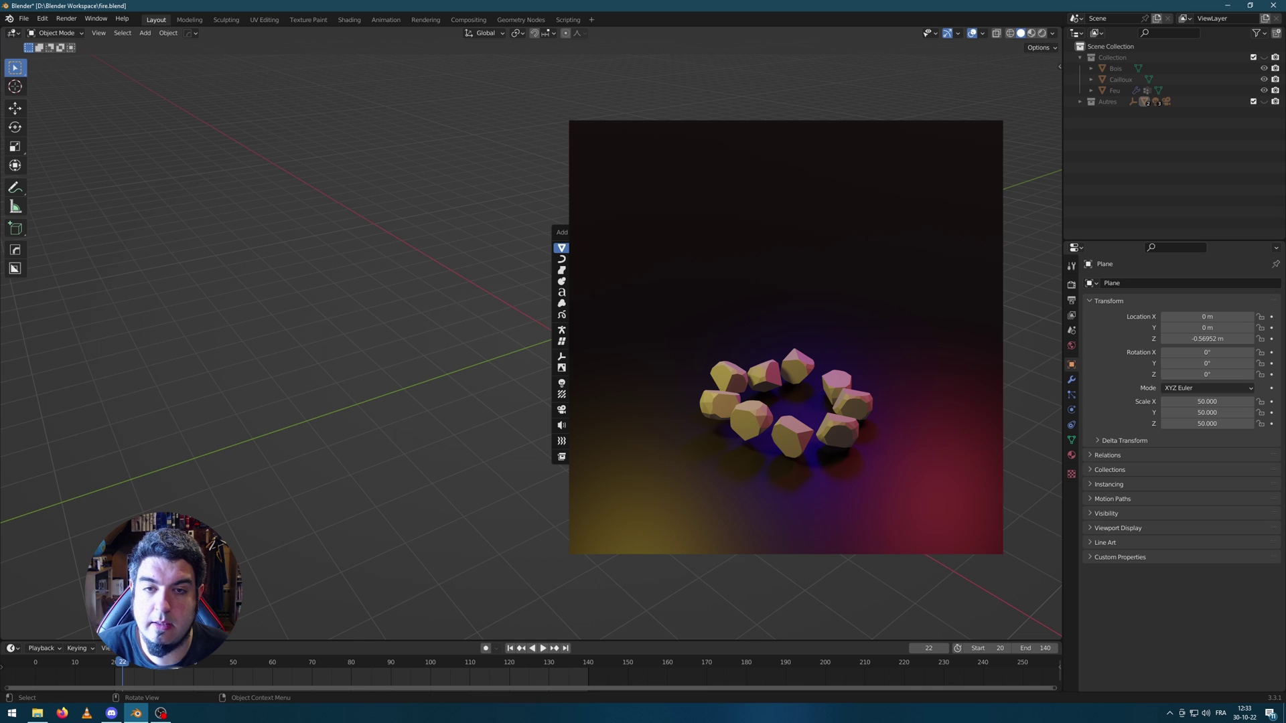
left_click(593, 263)
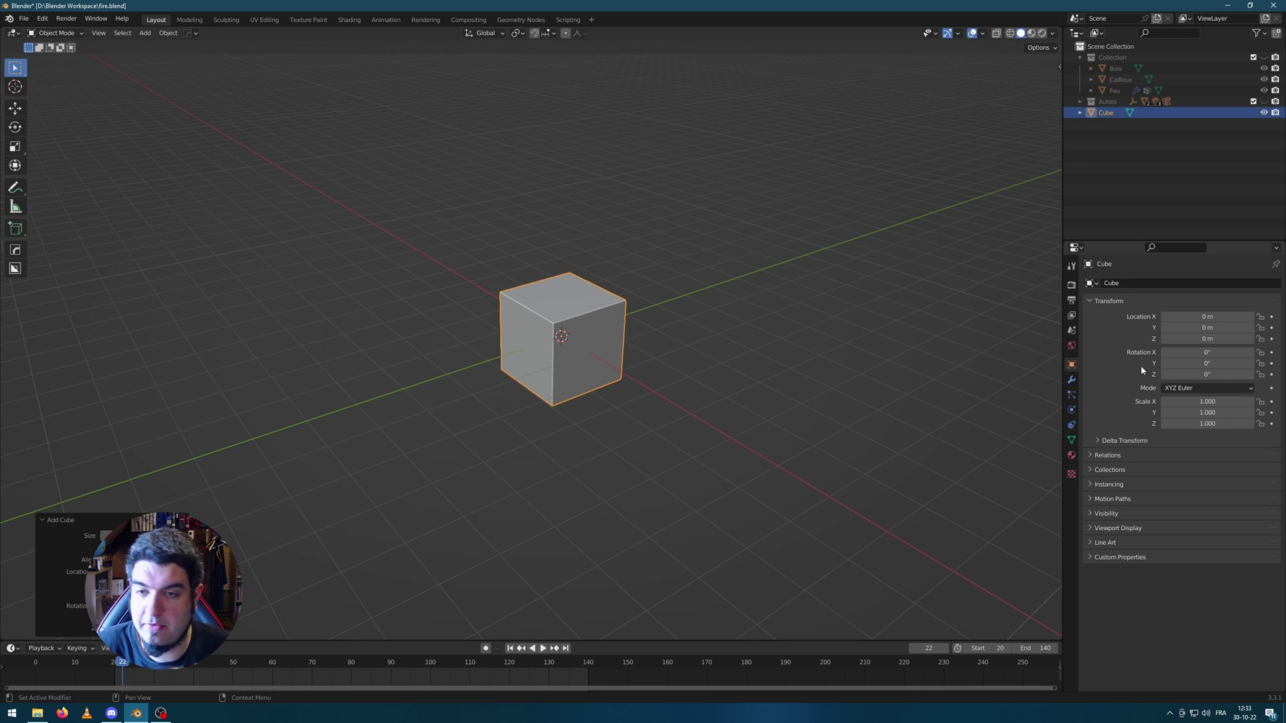
key("ctrl+1")
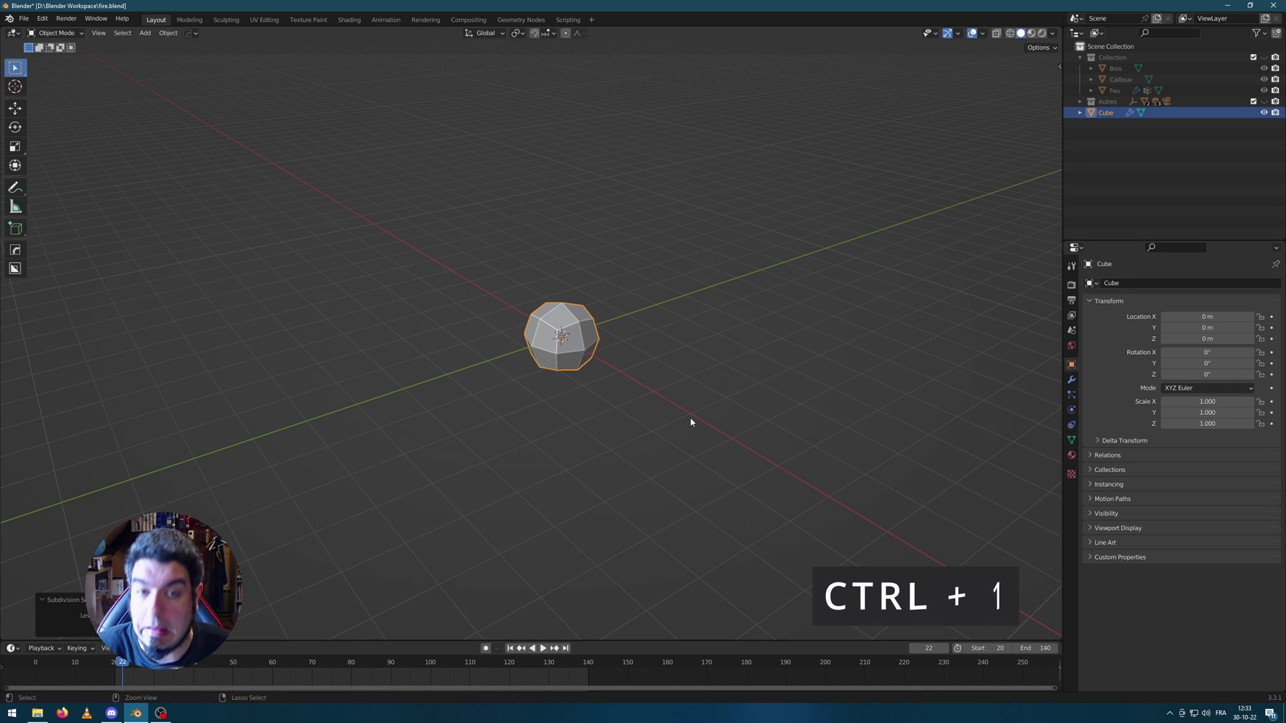
middle_click_drag(690, 417, 1048, 393)
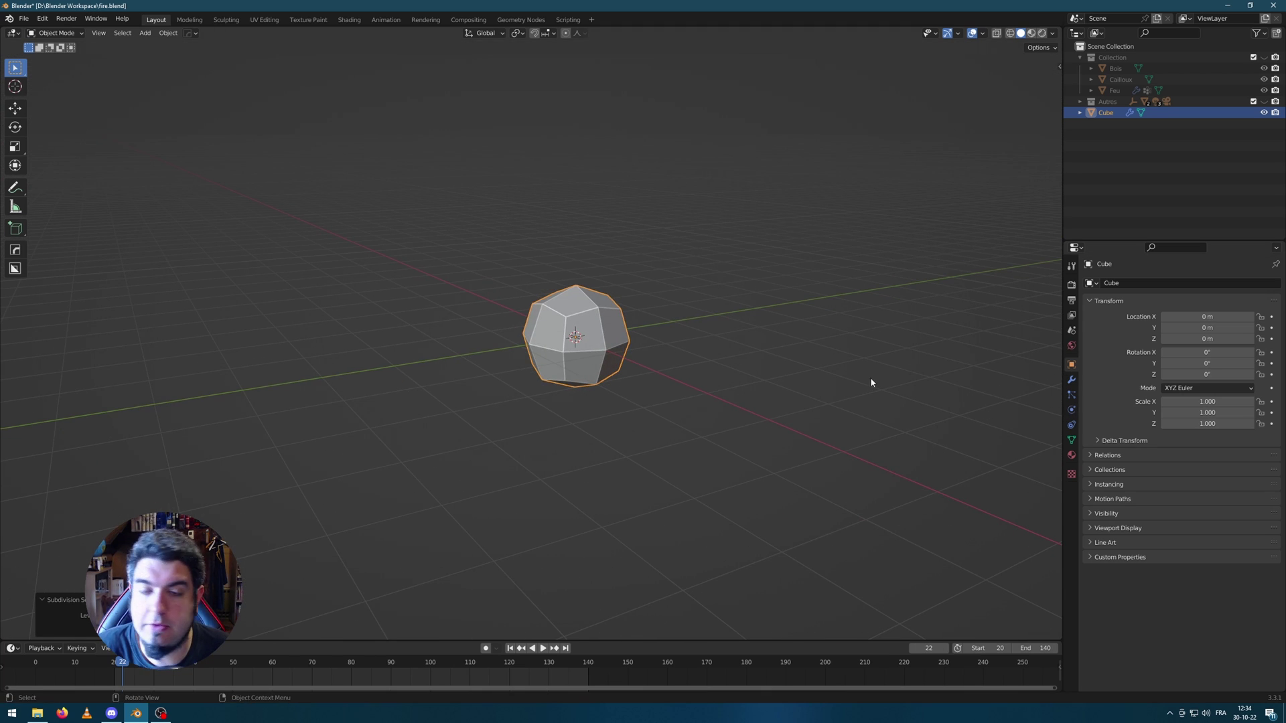
Apply the cube's Subdivision modifier in Object Mode to make the subdivided shape real geometry.
left_click(1071, 380)
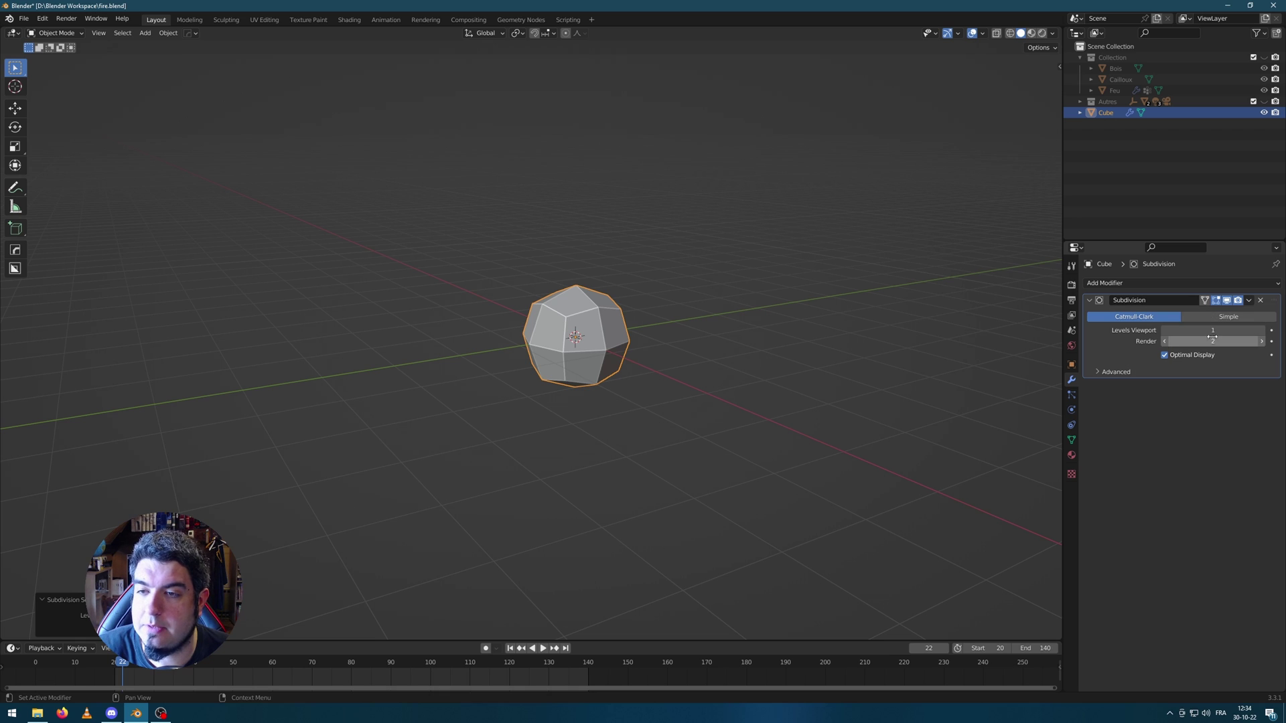
middle_click_drag(730, 407, 496, 168)
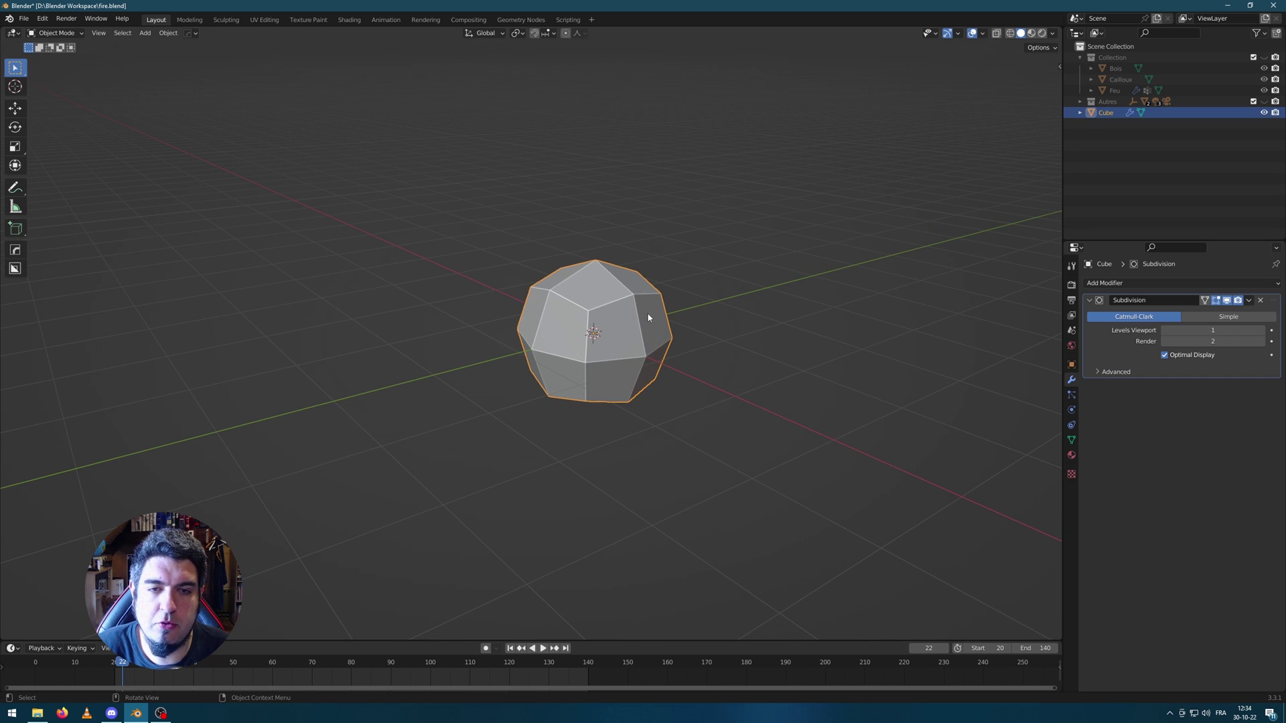
key("Tab")
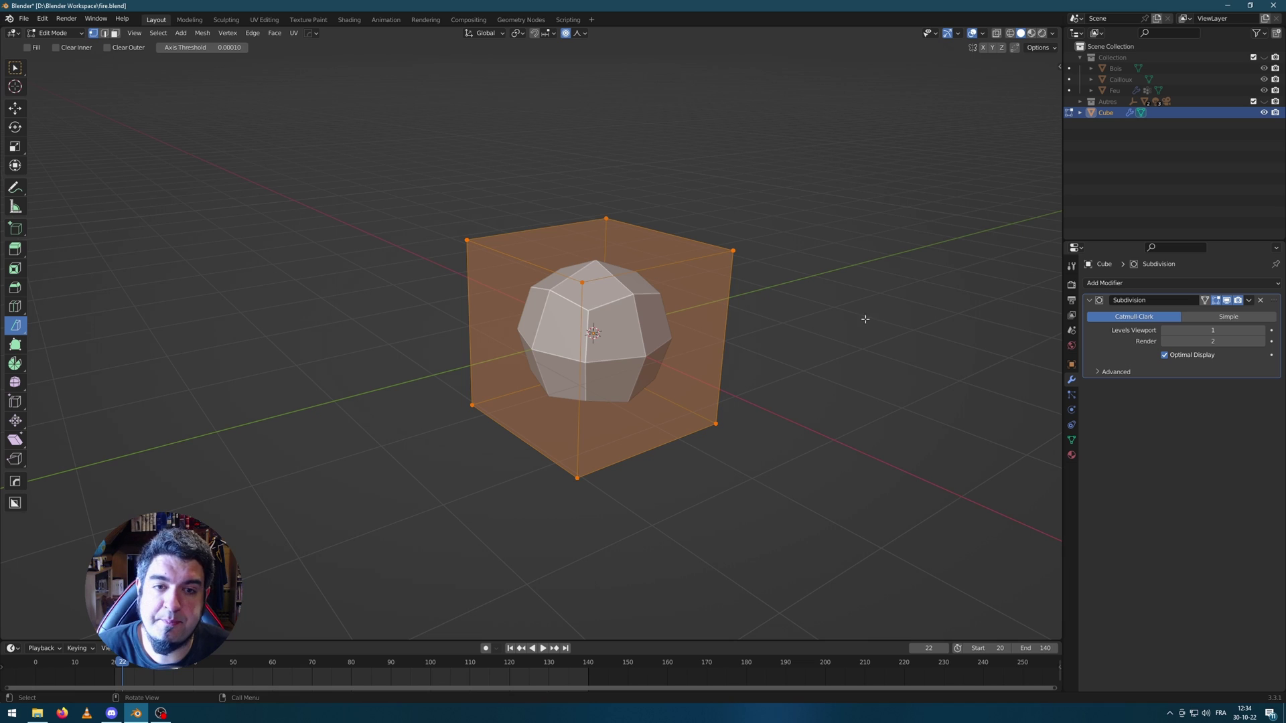
left_click(1249, 301)
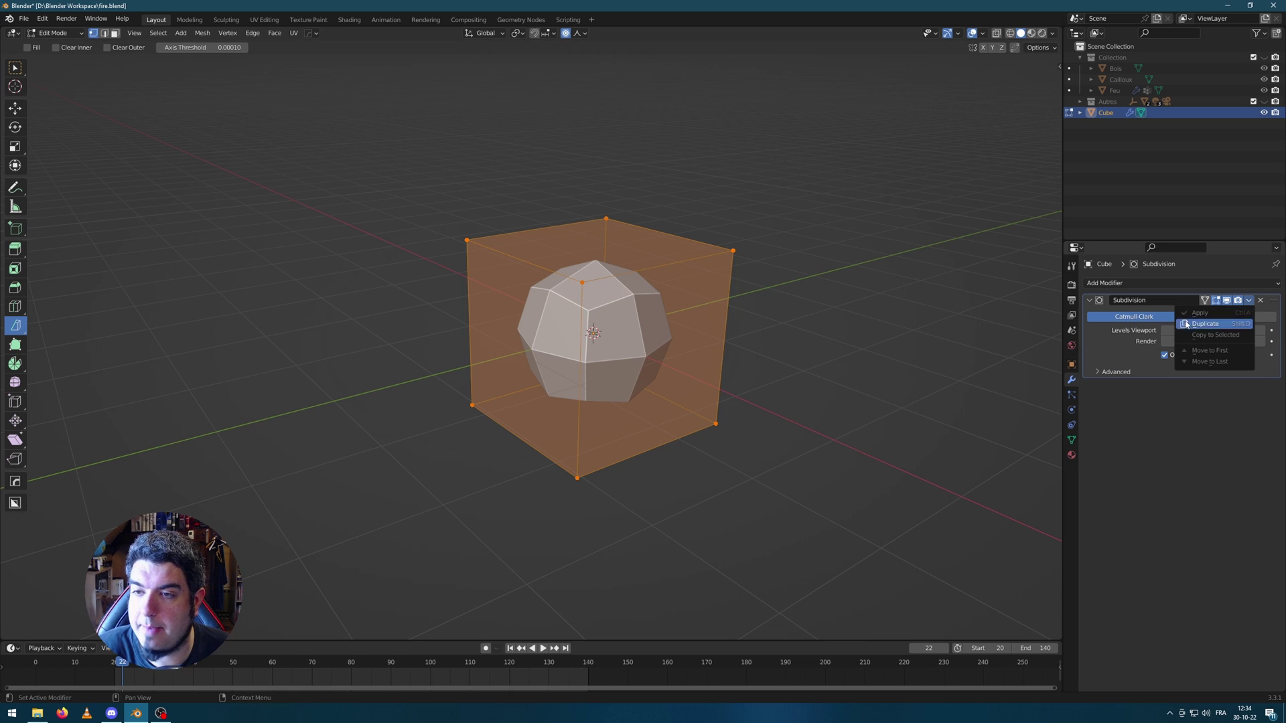
key("Tab")
left_click(1249, 300)
left_click(1221, 316)
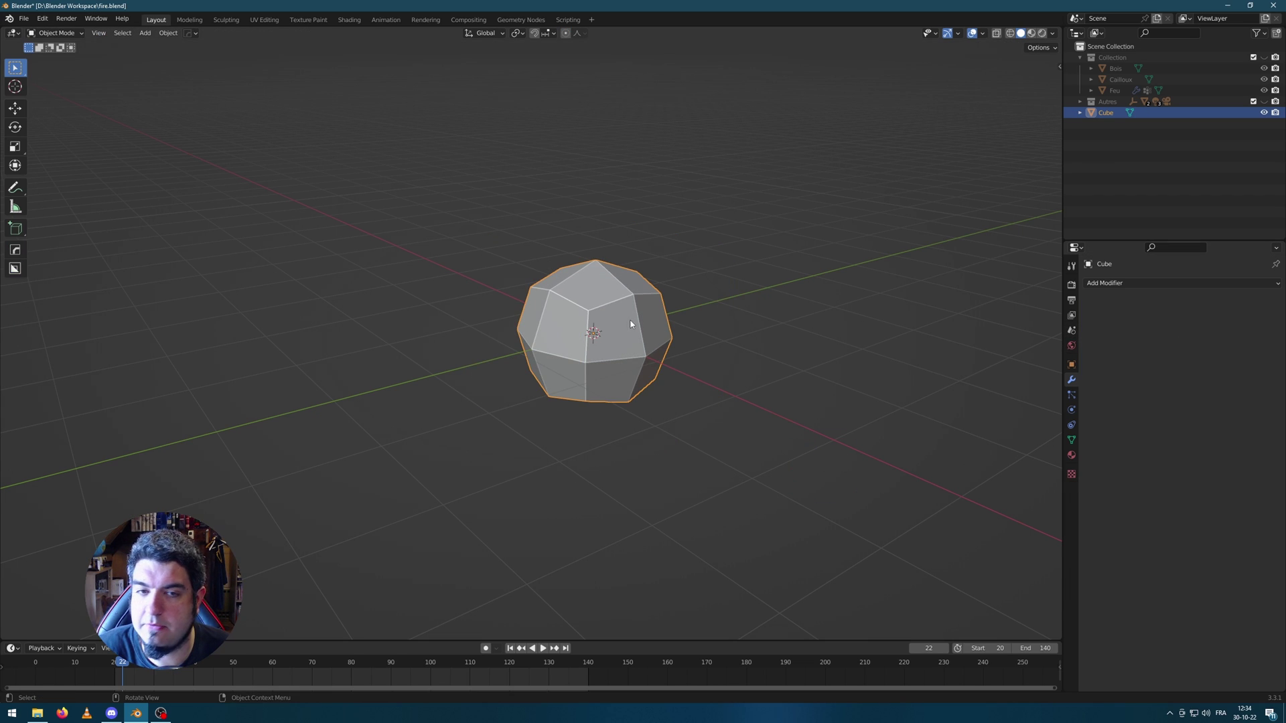
Put the rounded cube in Edit Mode and activate the Bisect tool instead of Knife.
key("Tab")
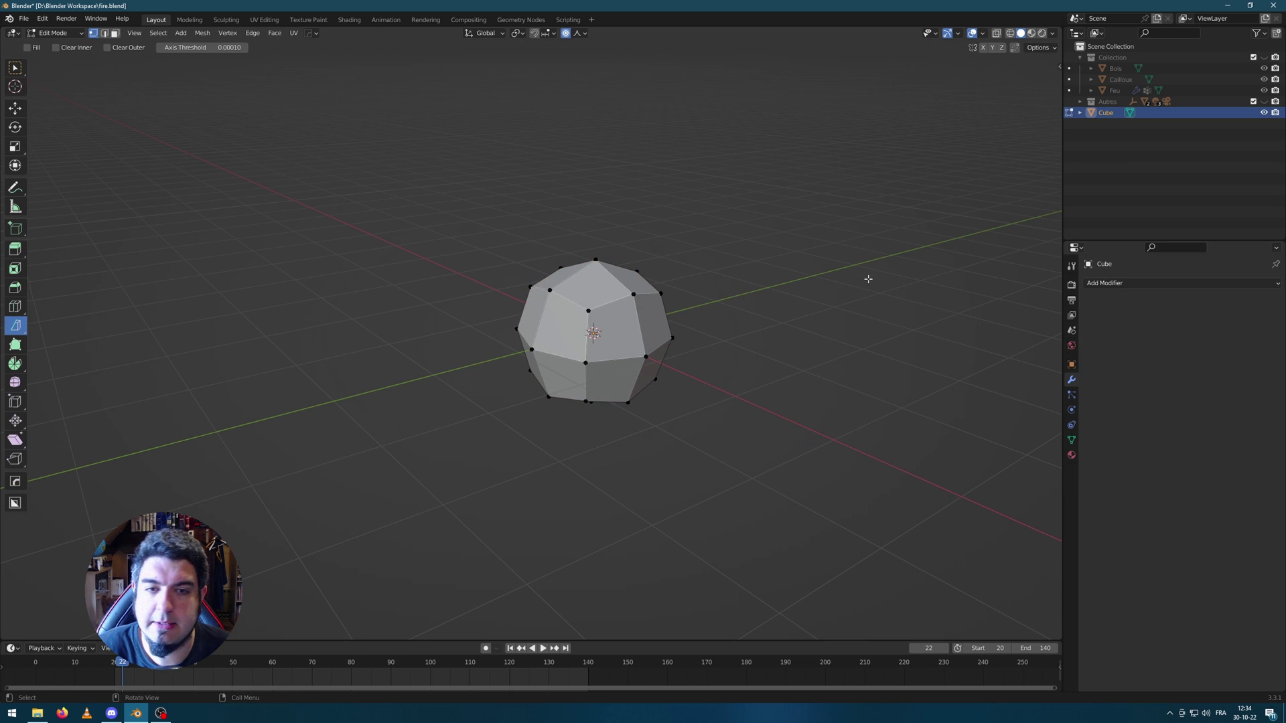
left_click(22, 331)
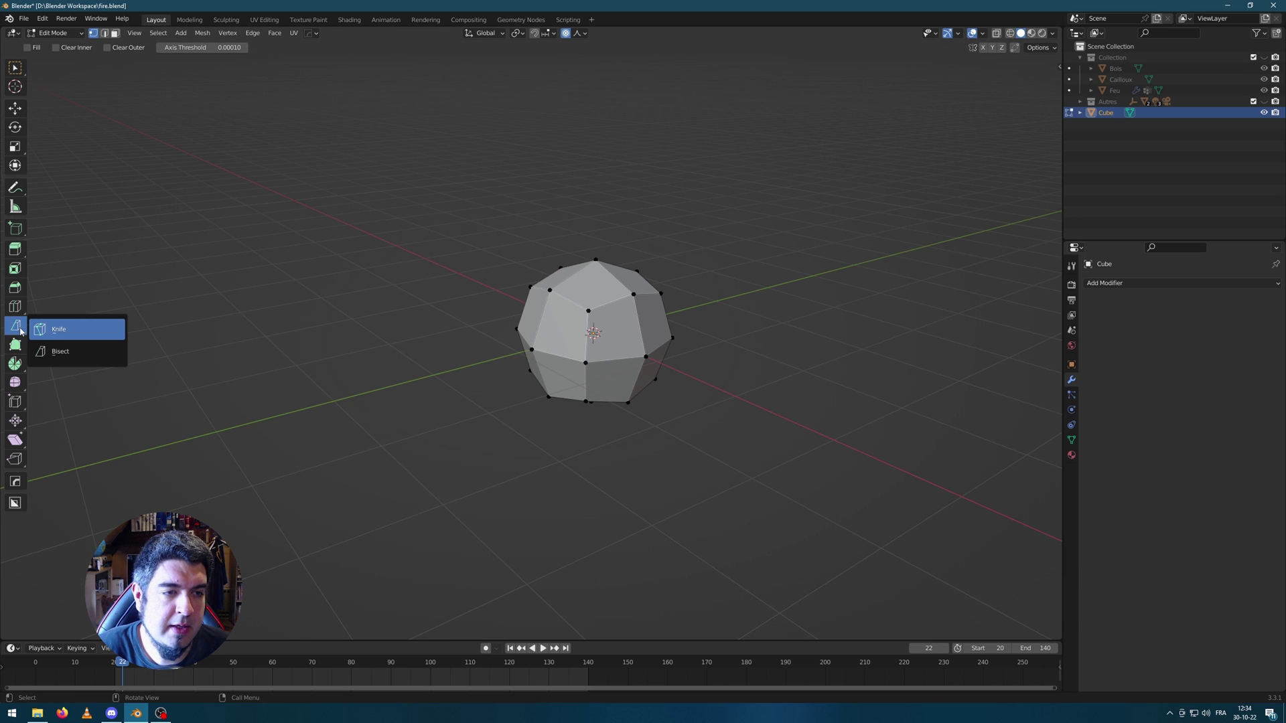
left_click(75, 356)
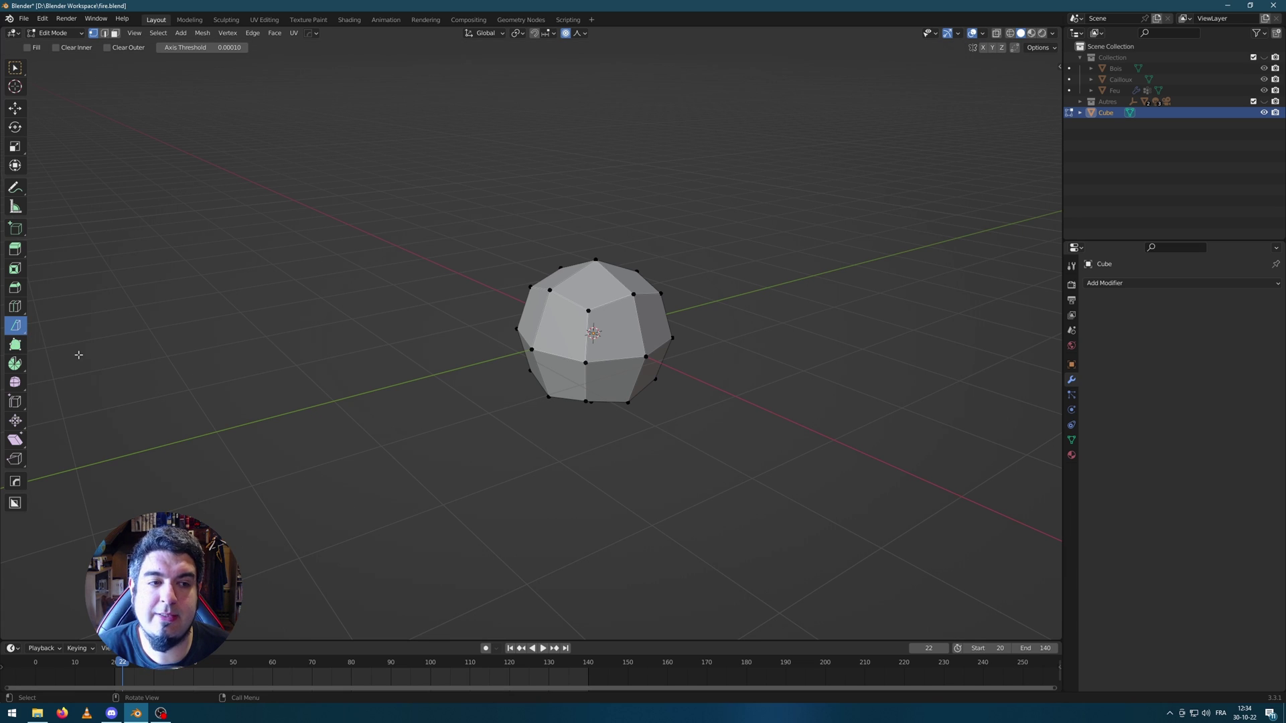
left_click(22, 332)
left_click(65, 356)
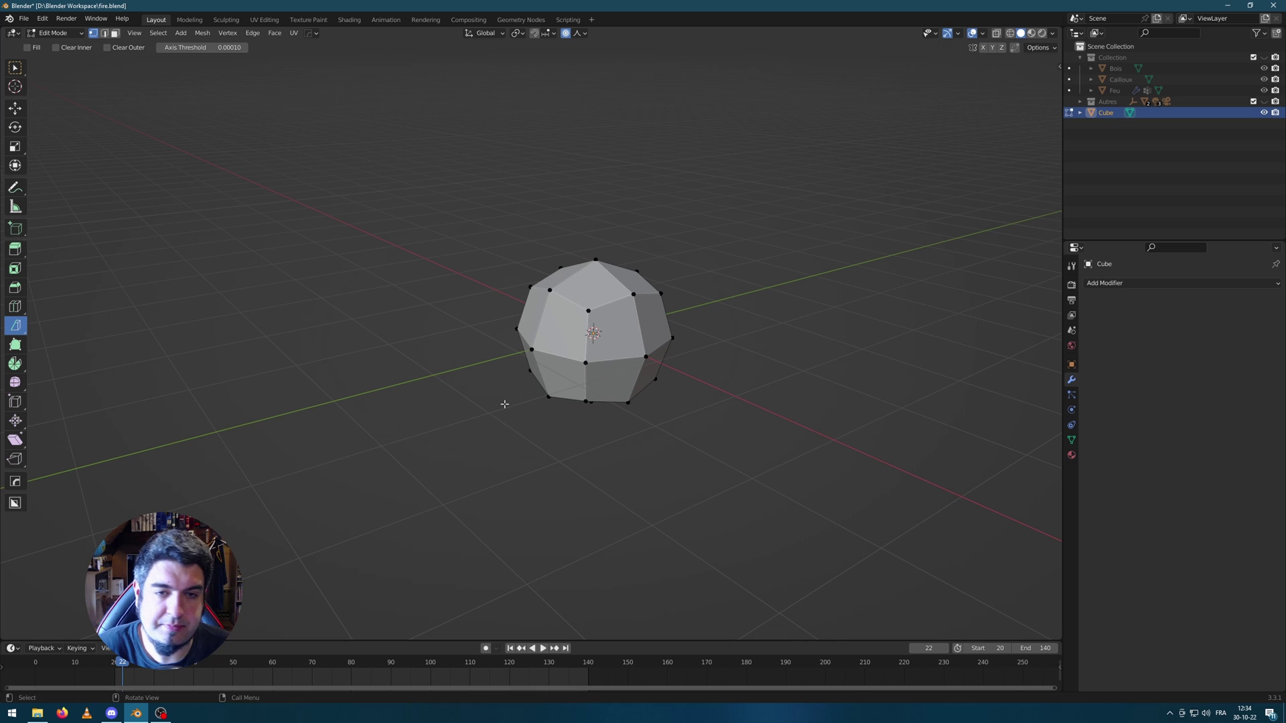
Bisect the whole mesh diagonally across its upper side with Fill and Clear Outer enabled to create a flat rock facet.
mouse_move(612, 295)
middle_mouse_down()
mouse_move(621, 238)
mouse_move(617, 312)
middle_mouse_up()
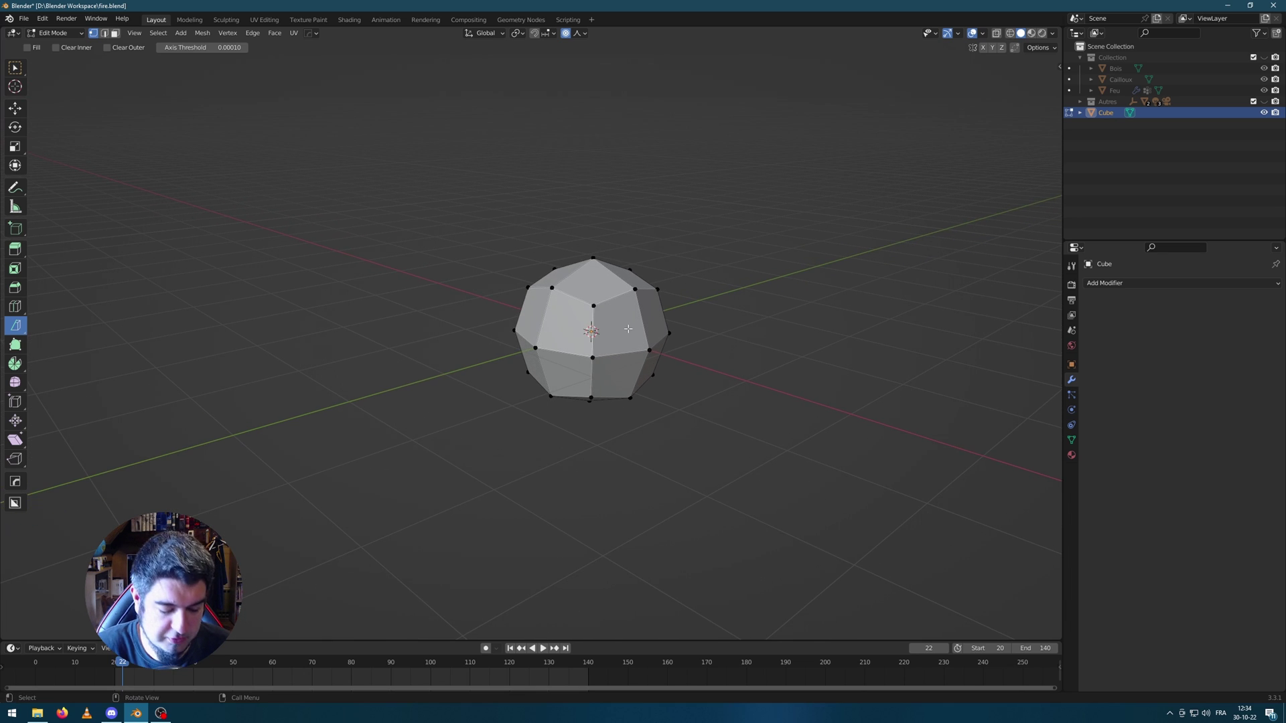
key("a")
left_click_drag(570, 201, 614, 282)
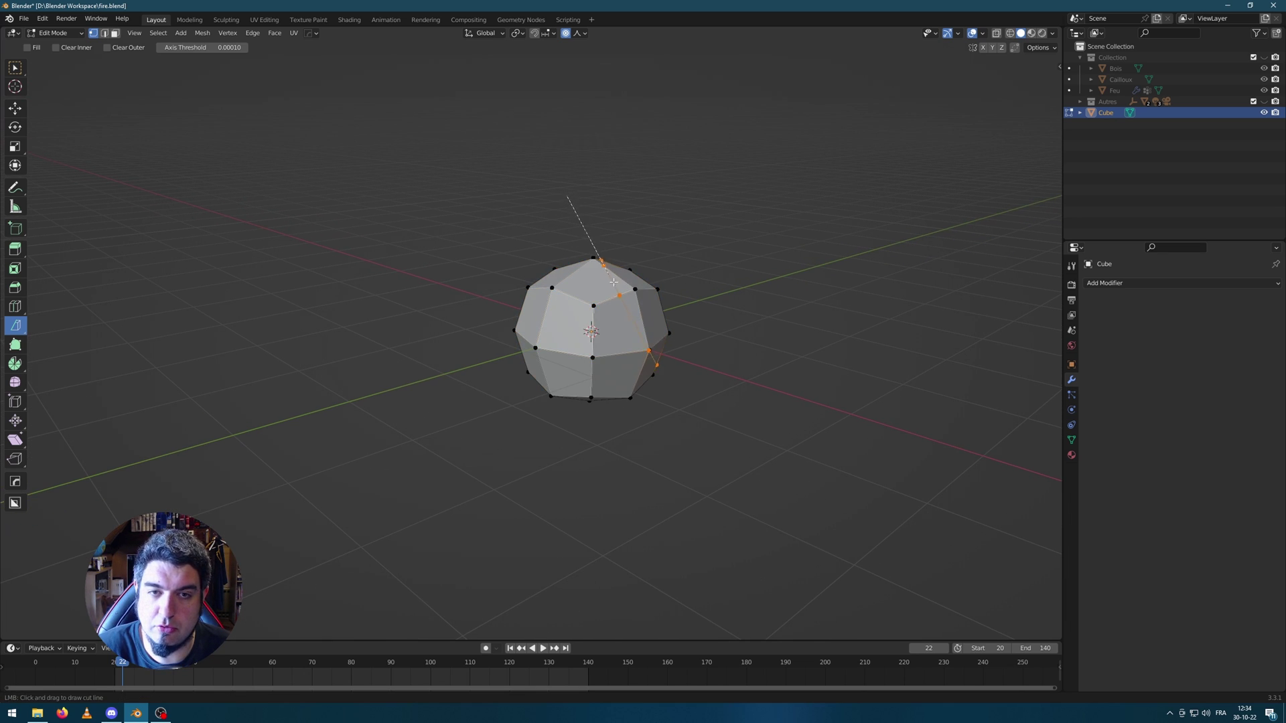
left_click_drag(722, 416, 721, 416)
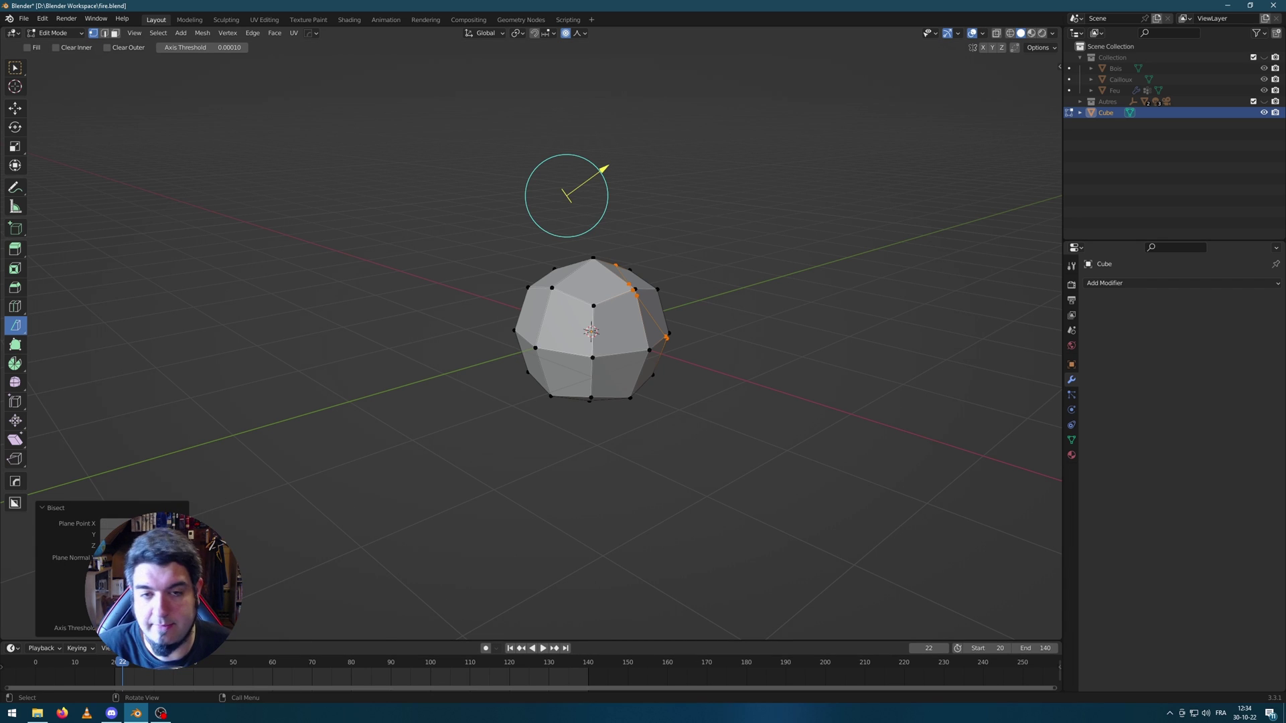
middle_click_drag(747, 451, 580, 304)
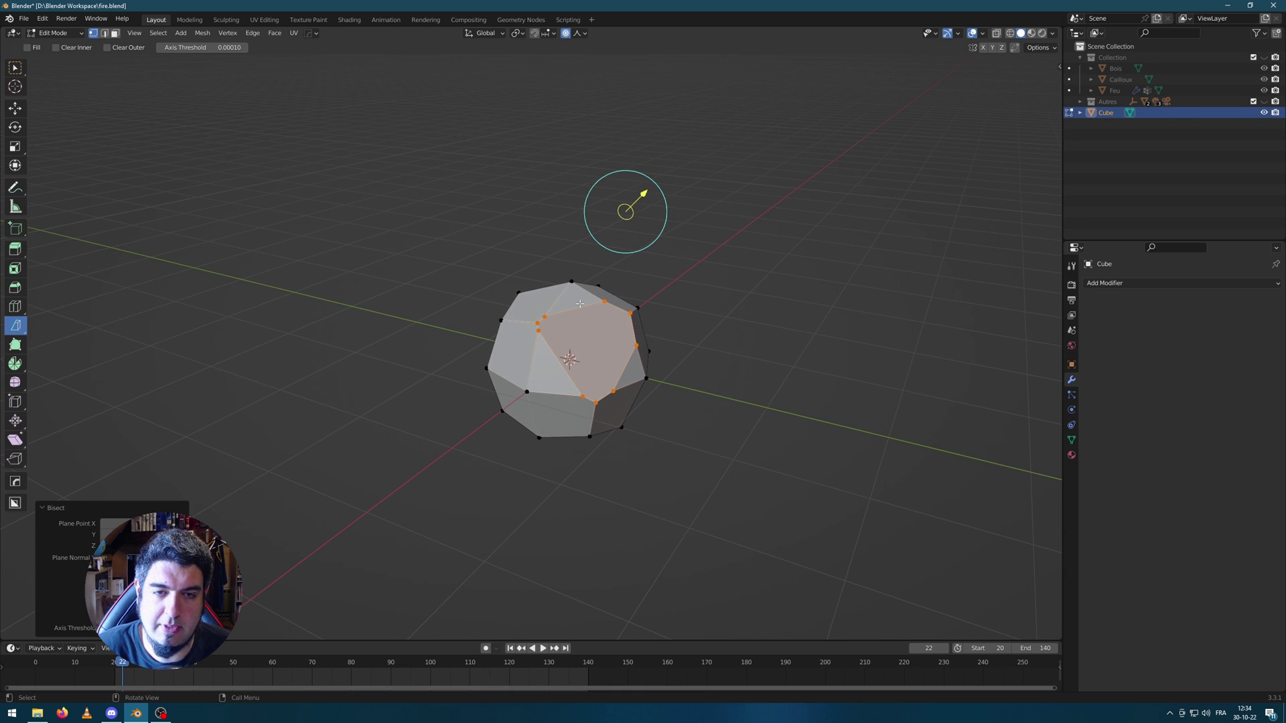
middle_click_drag(483, 482, 832, 244)
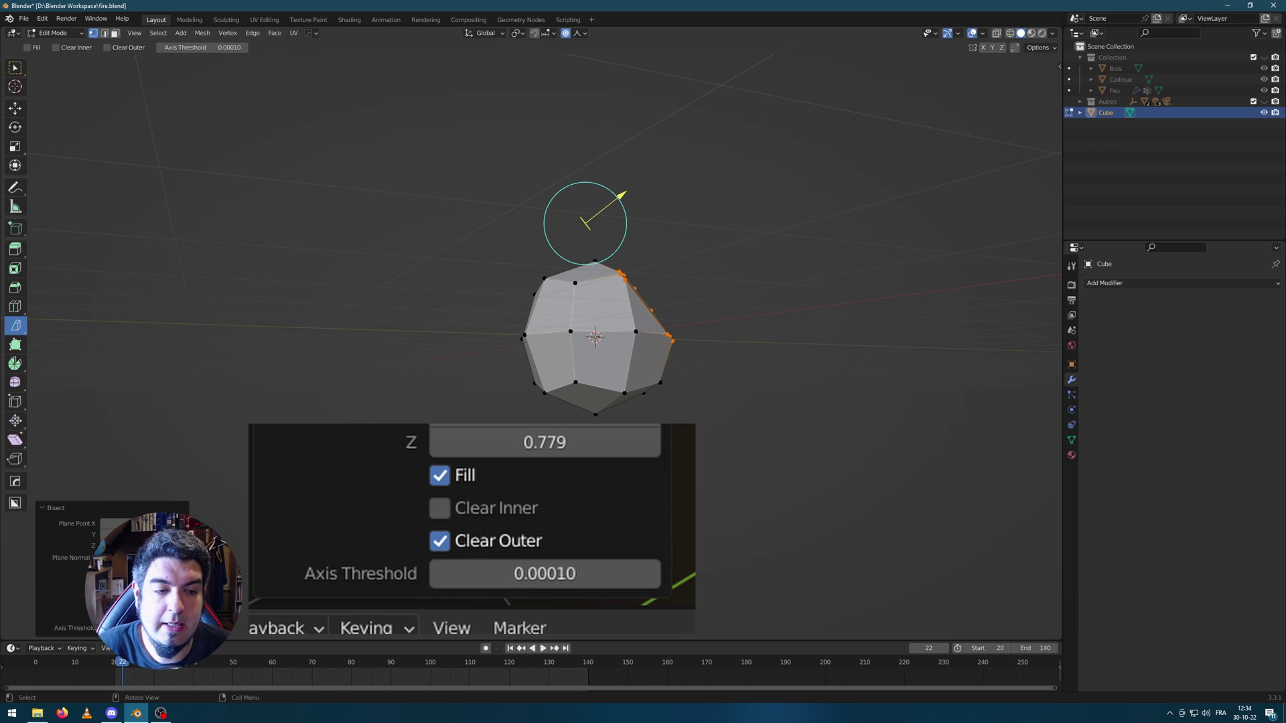
middle_click_drag(603, 362, 540, 430)
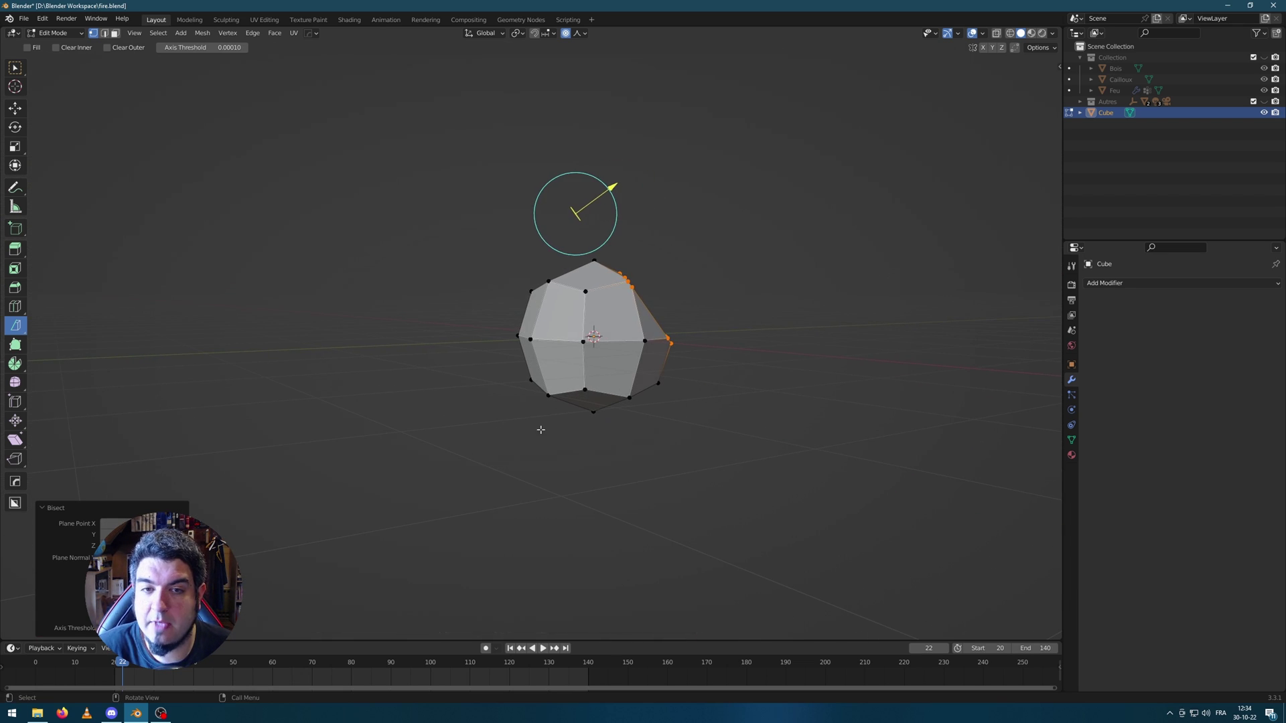
Select the entire mesh from a view below it and bisect off a second piece along a diagonal line.
key("Tab")
middle_click_drag(589, 472, 666, 389)
key("Tab")
left_click(595, 428)
middle_click_drag(594, 428, 629, 379)
key("a")
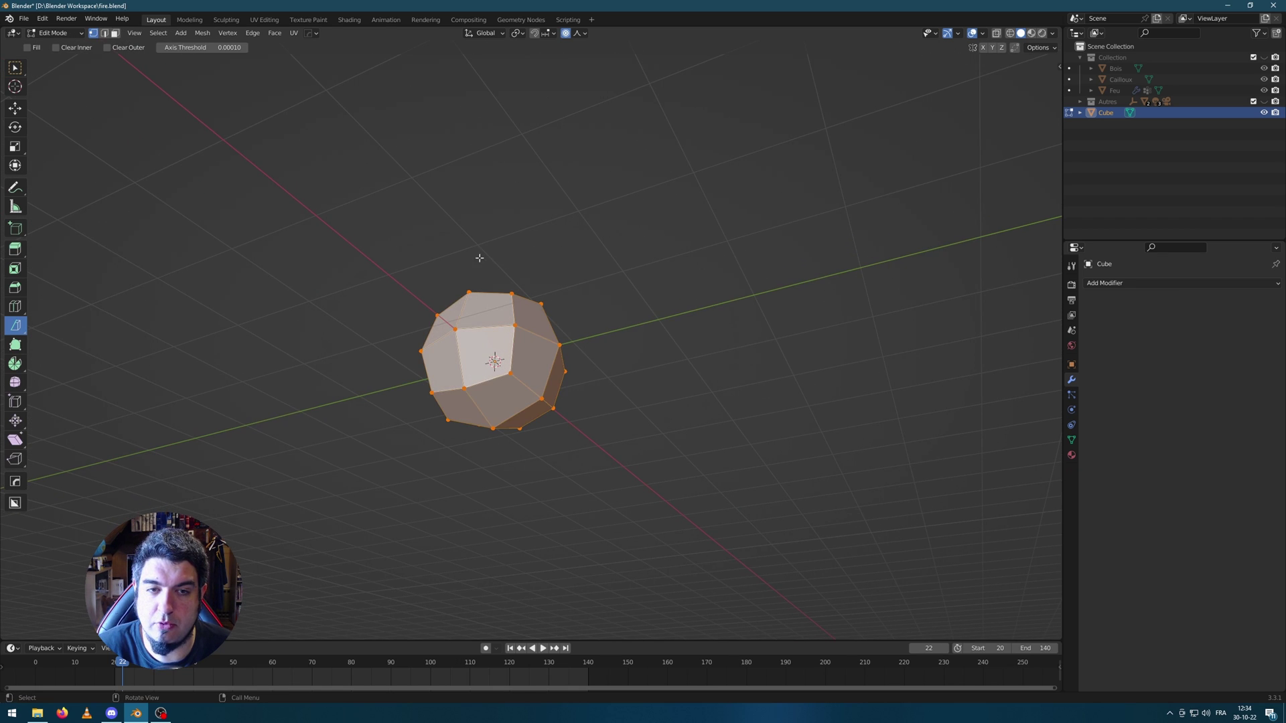
left_click_drag(479, 251, 596, 425)
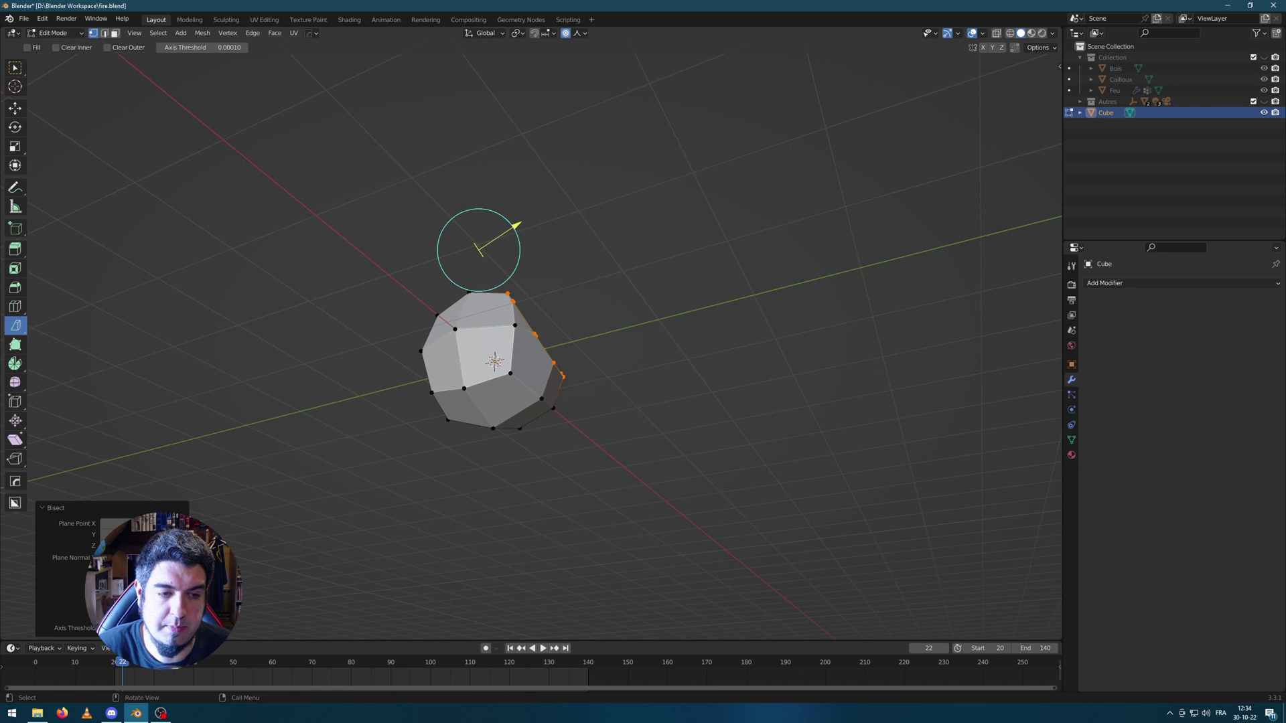
Bisect the fully selected mesh diagonally from another rounded side to cut a third flat facet on the rock.
key("Tab")
middle_click_drag(693, 456, 418, 293)
key("Tab")
middle_click_drag(735, 304, 490, 259)
key("Tab")
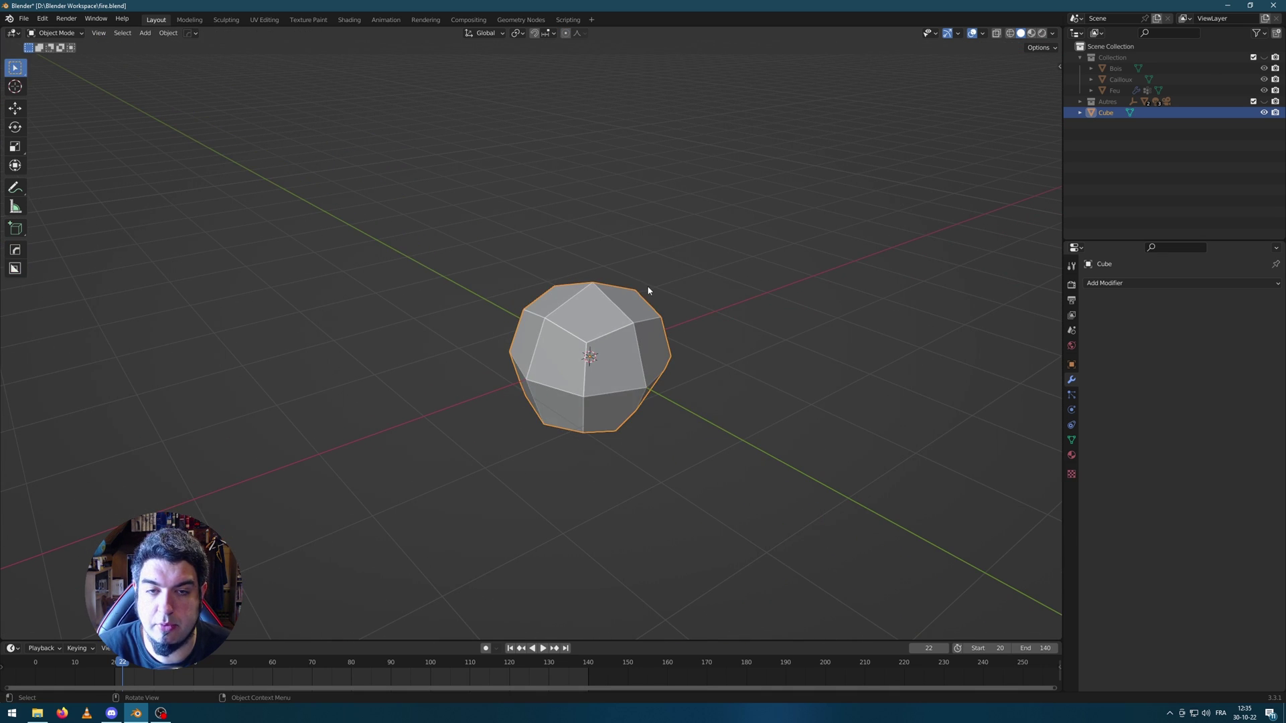
key("Tab")
key("a")
left_click_drag(580, 250, 709, 445)
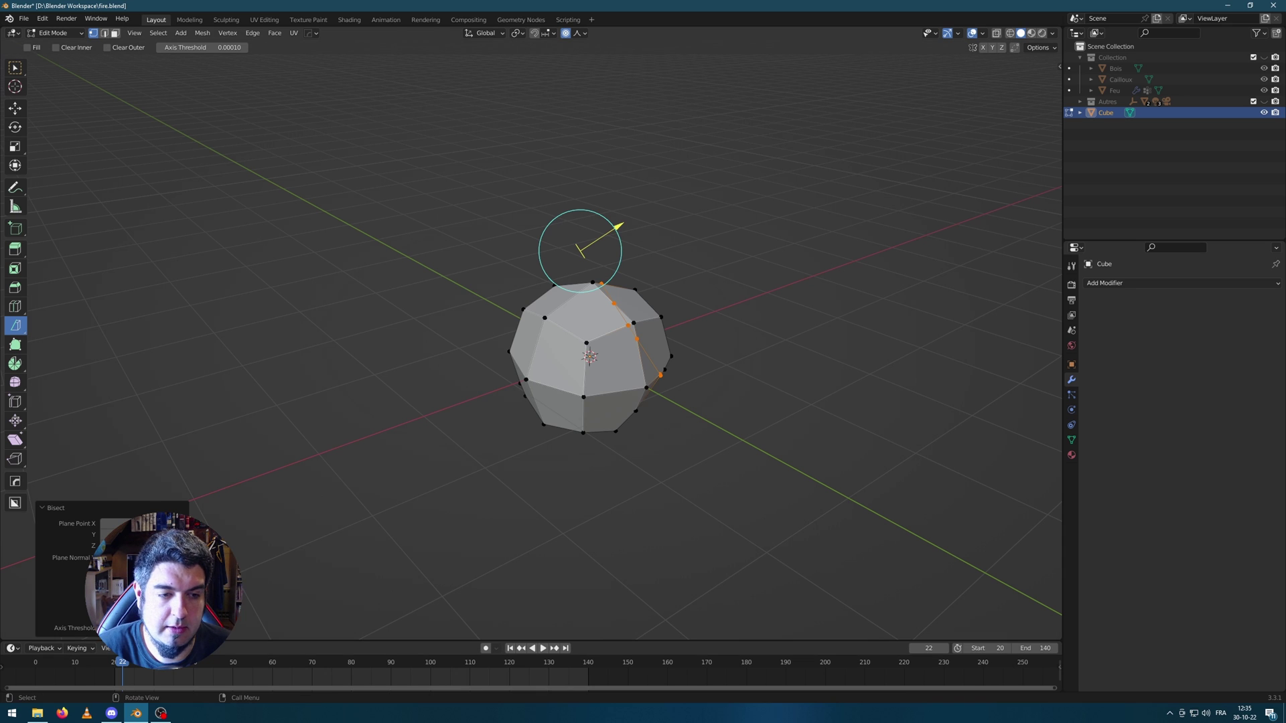
Slice a fourth facet off the upper part of the rock with a diagonal bisect and return to Object Mode.
key("Tab")
middle_click_drag(517, 514, 587, 287)
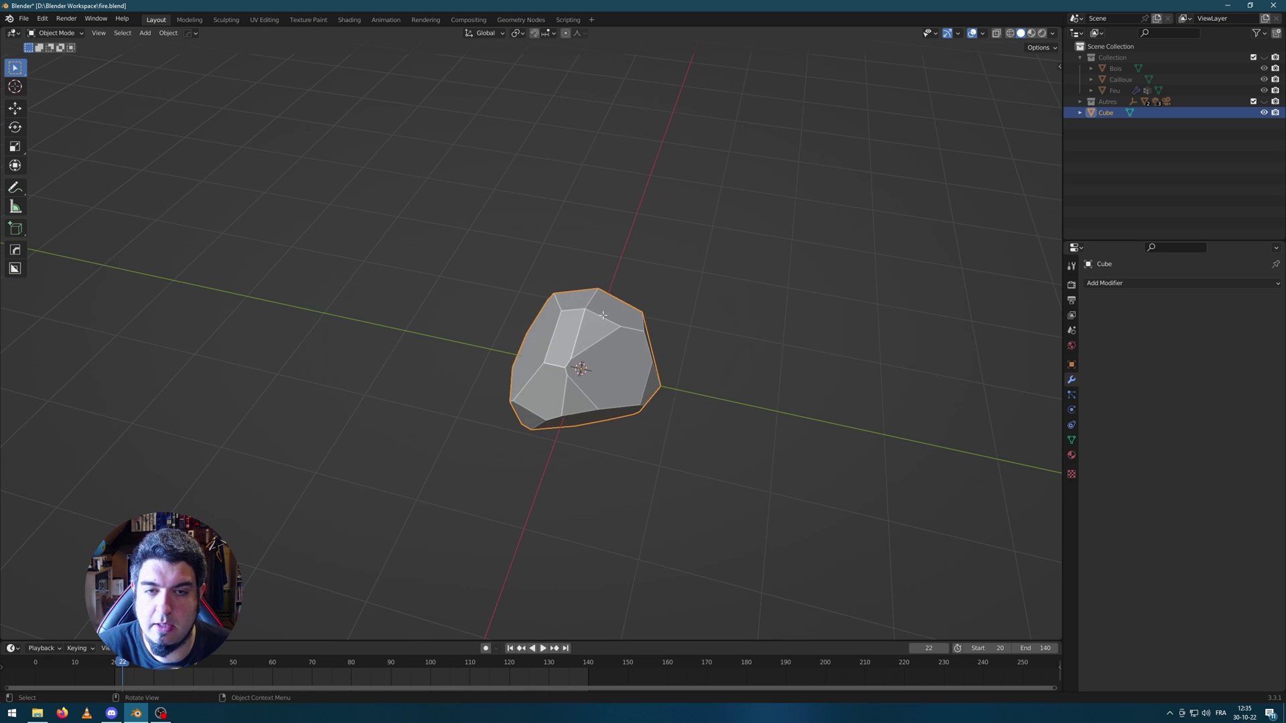
key("Tab")
key("a")
left_click_drag(556, 252, 670, 378)
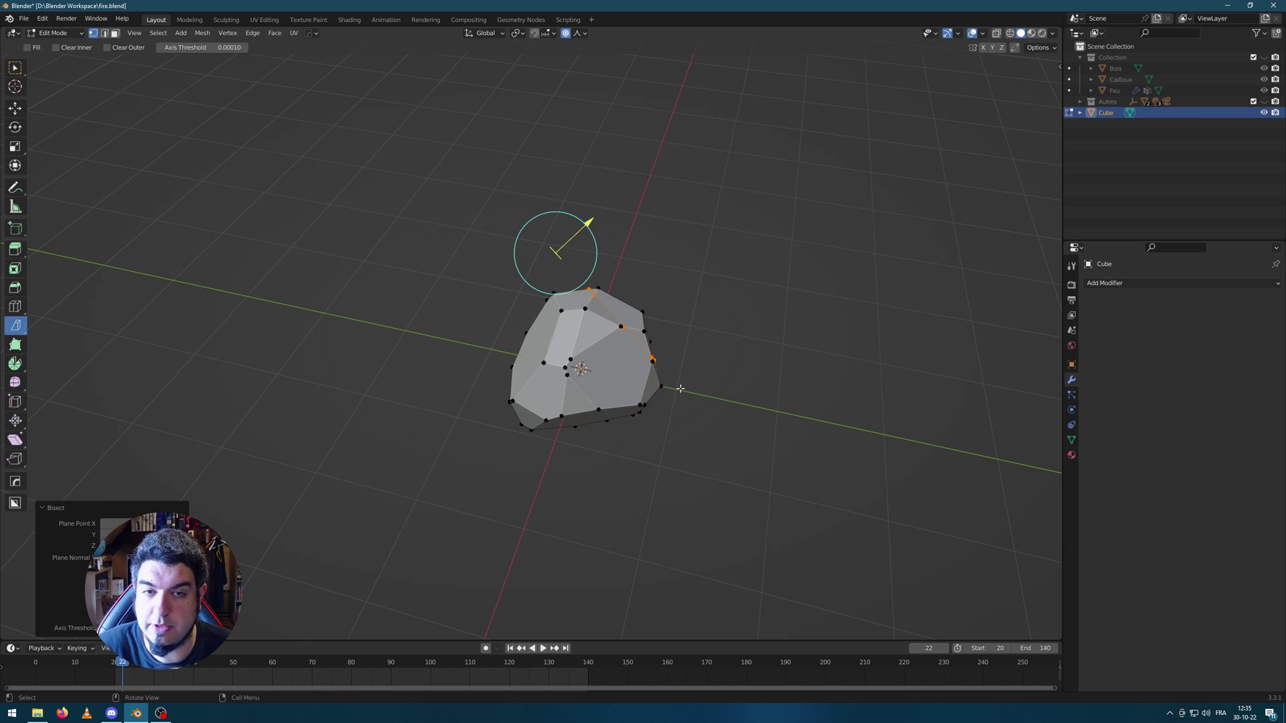
key("Tab")
middle_click_drag(669, 378, 700, 276)
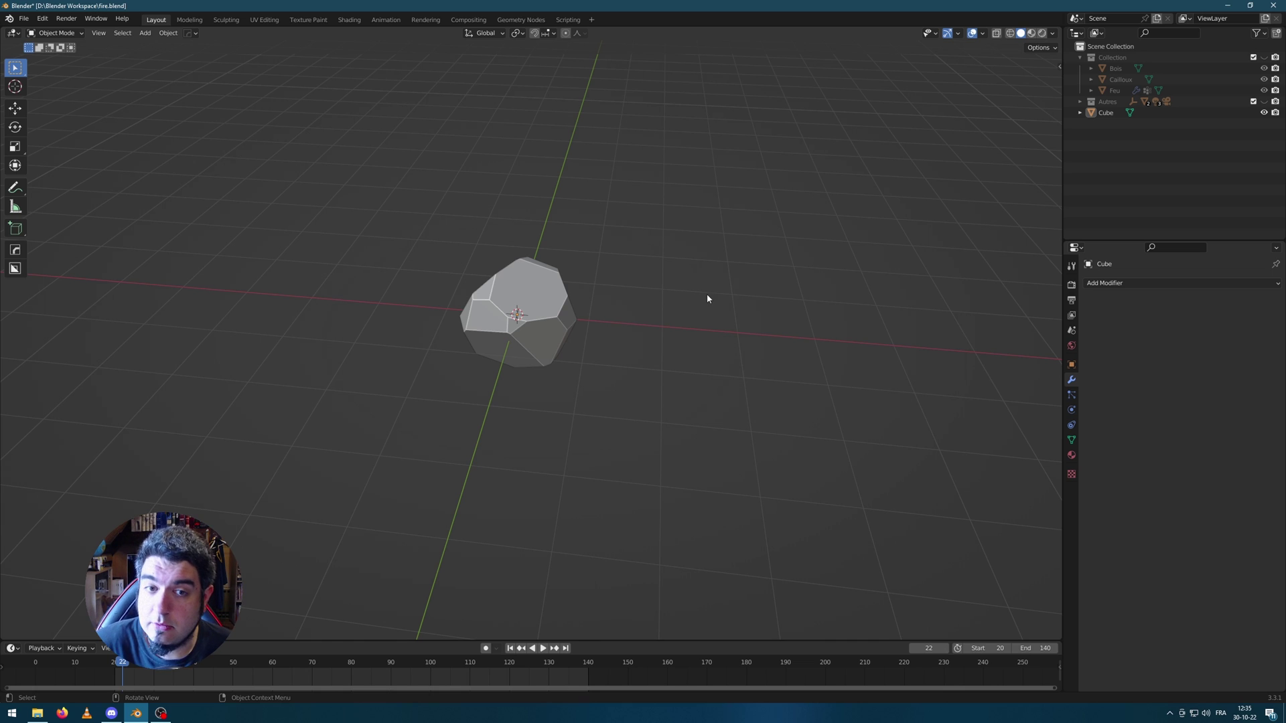
Add a cylinder mesh with 8 vertices at the origin as the base for a log.
middle_click_drag(649, 316, 692, 303)
key("shift+a")
mouse_move(692, 301)
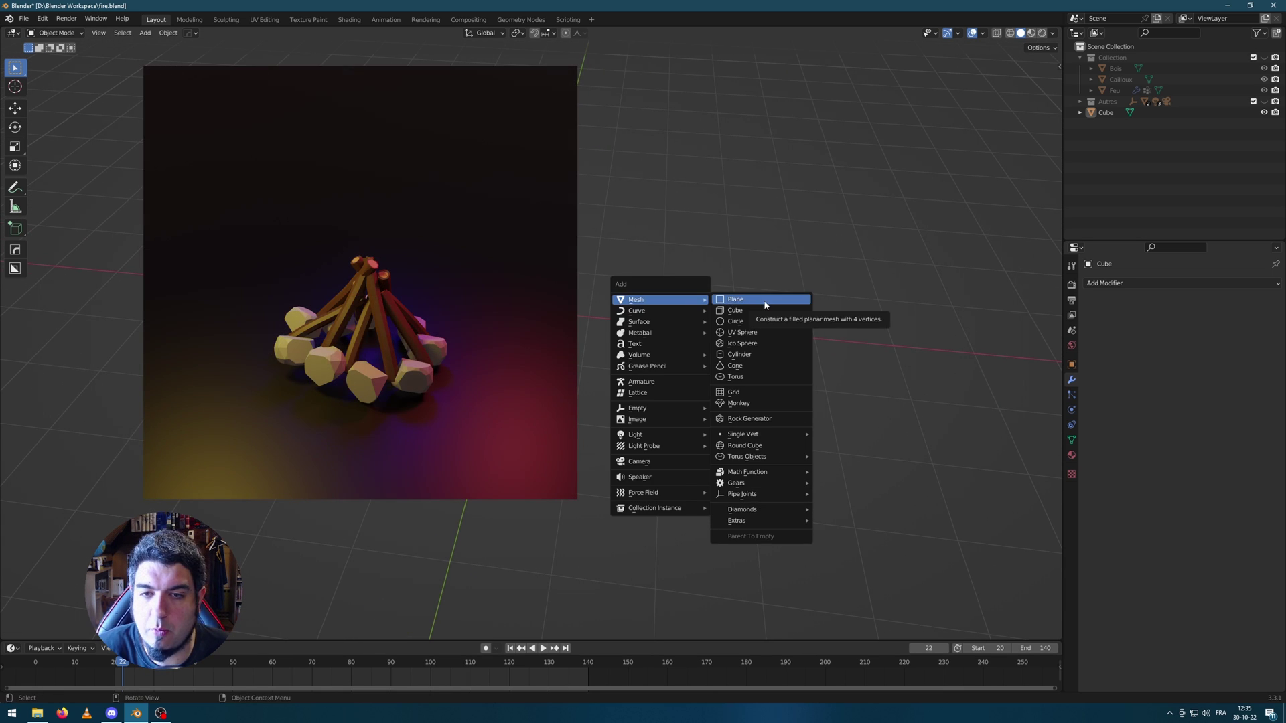
left_click(744, 354)
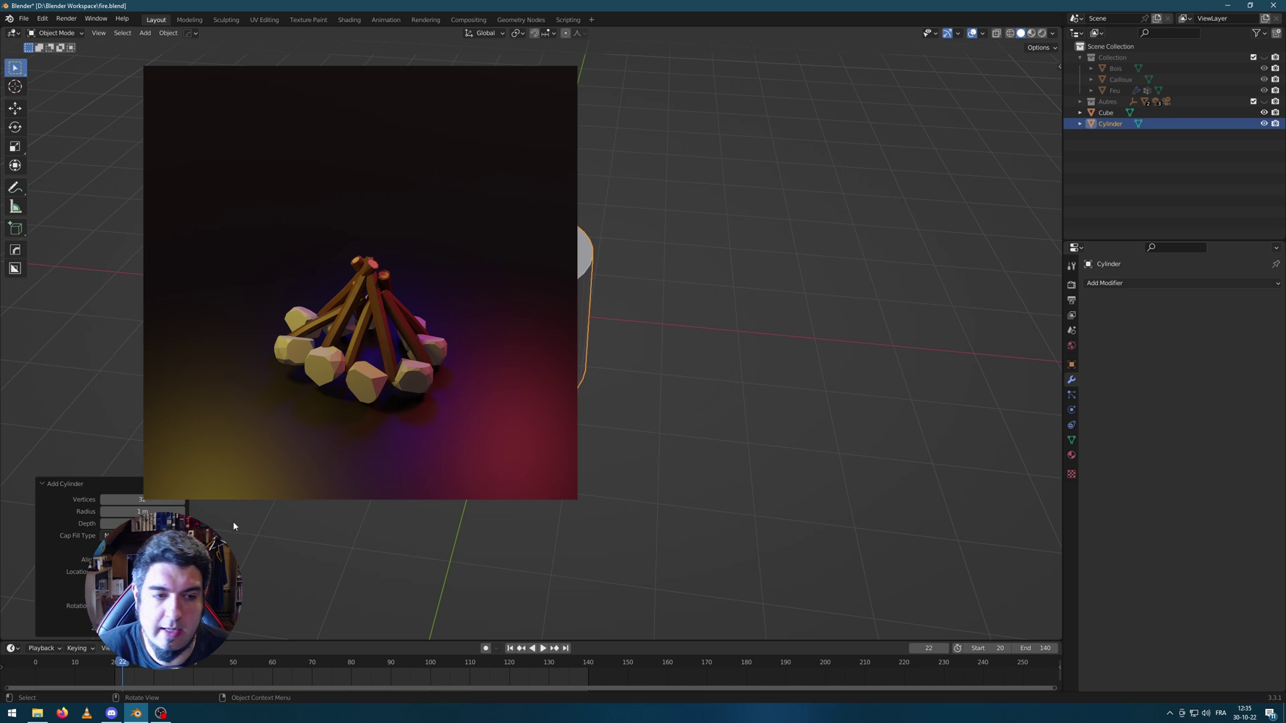
left_click_drag(142, 499, 113, 499)
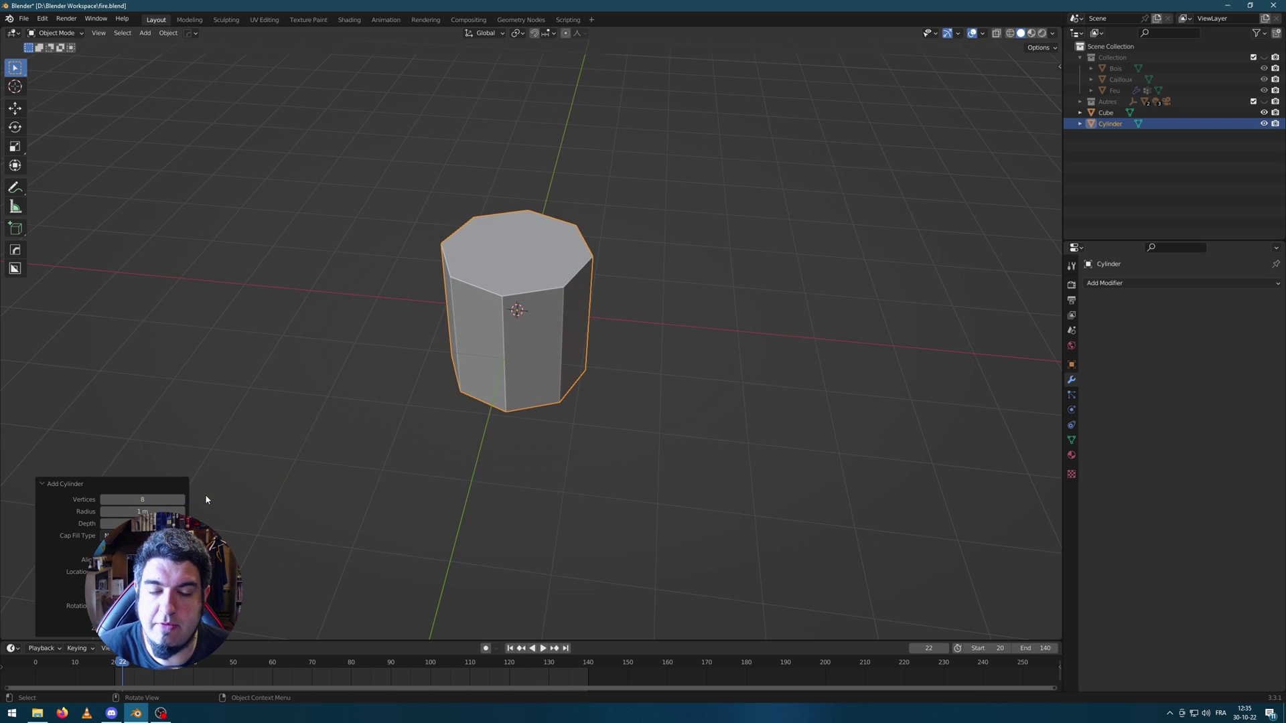
Stretch the cylinder's mesh along the Z axis in Edit Mode into a tall, slender log.
middle_click_drag(322, 381, 695, 368)
key("Tab")
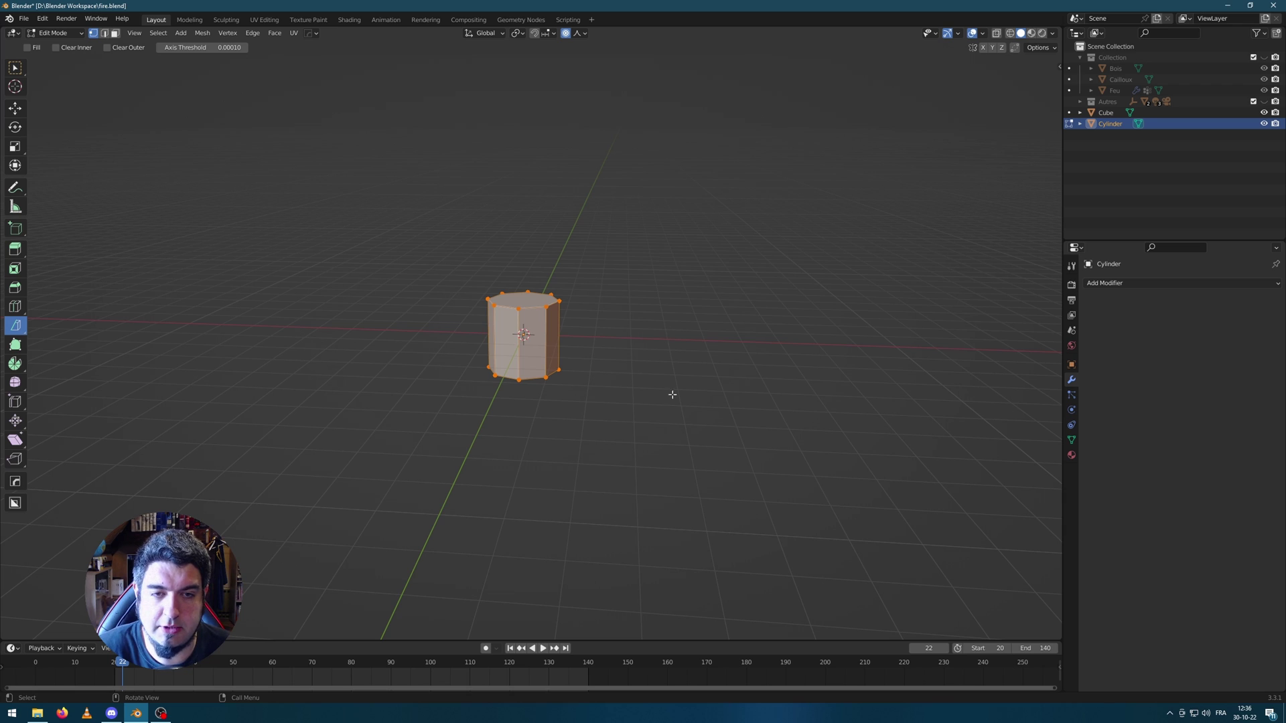
key("s")
key("z")
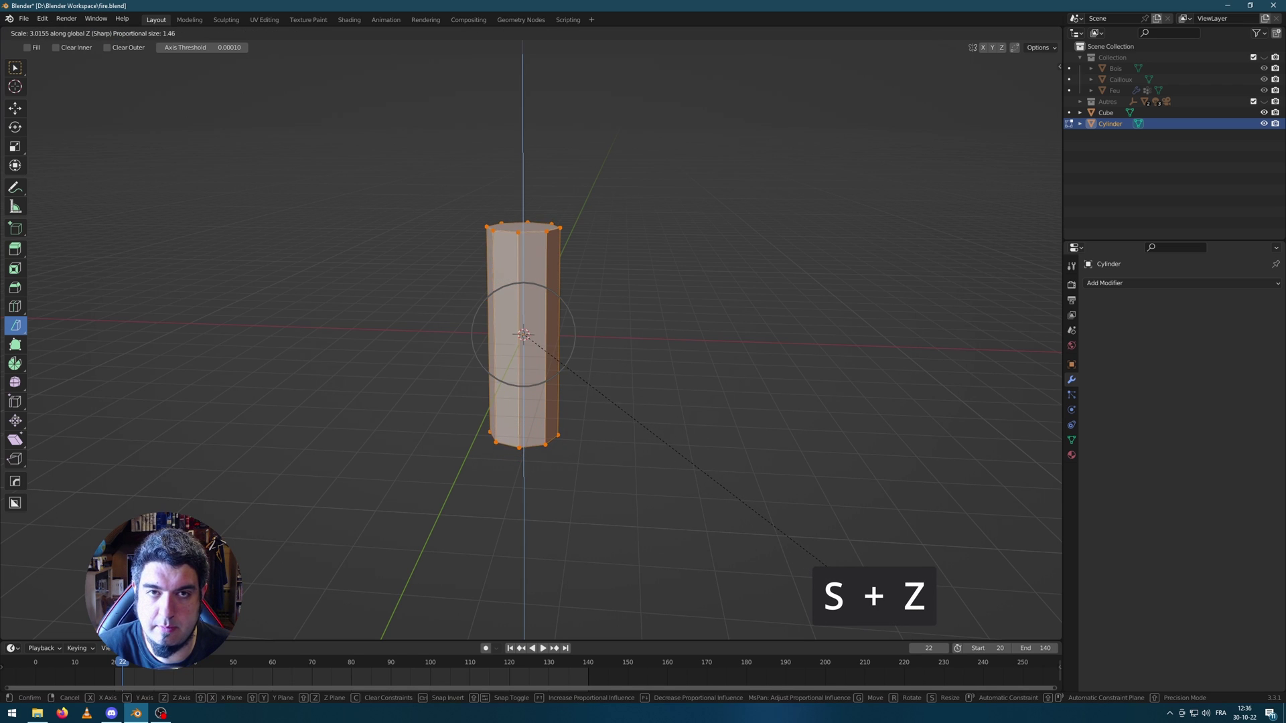
left_click(1052, 87)
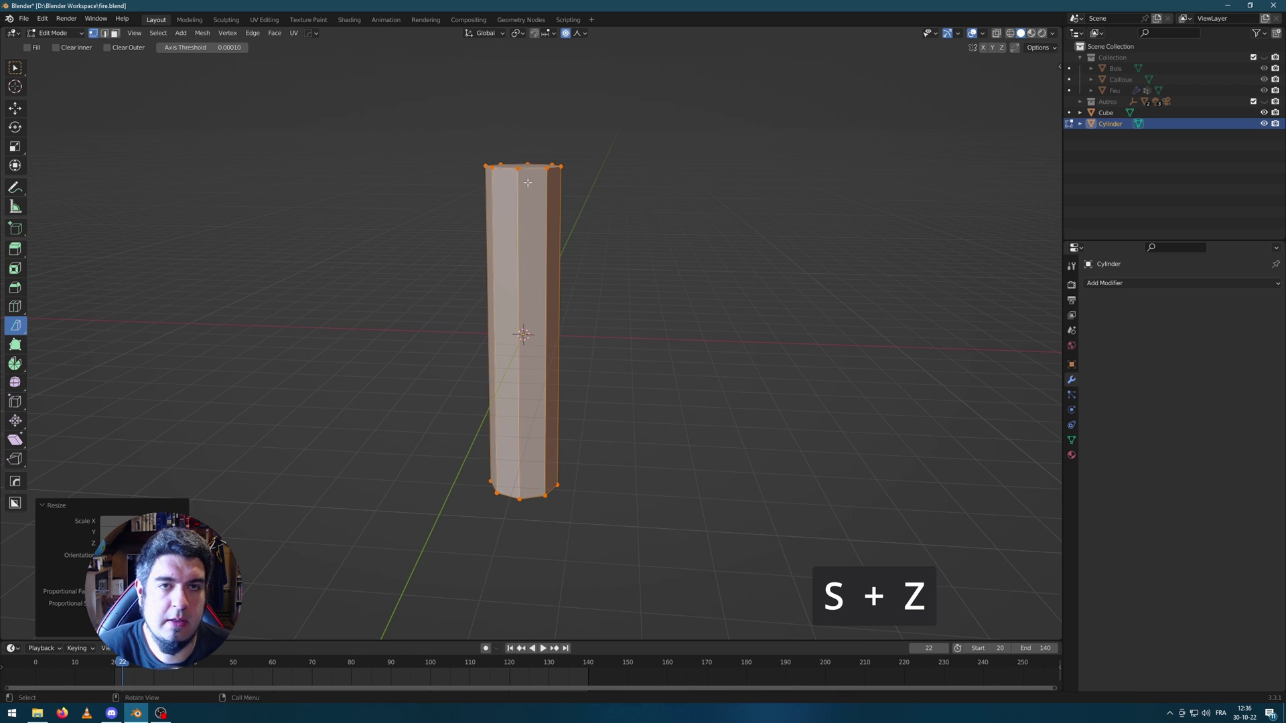
Turn off proportional editing and add two evenly spaced horizontal loop cuts around the log.
left_click(565, 32)
middle_click_drag(626, 267, 634, 204)
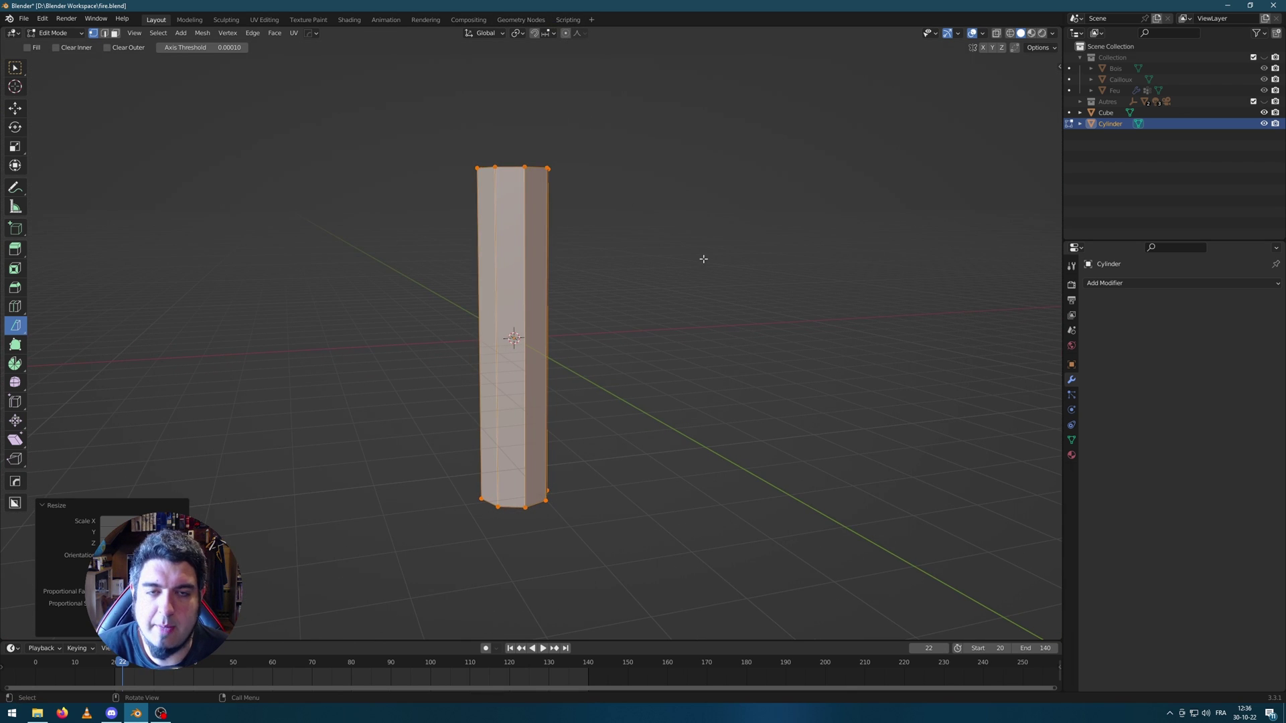
middle_click_drag(703, 259, 608, 260)
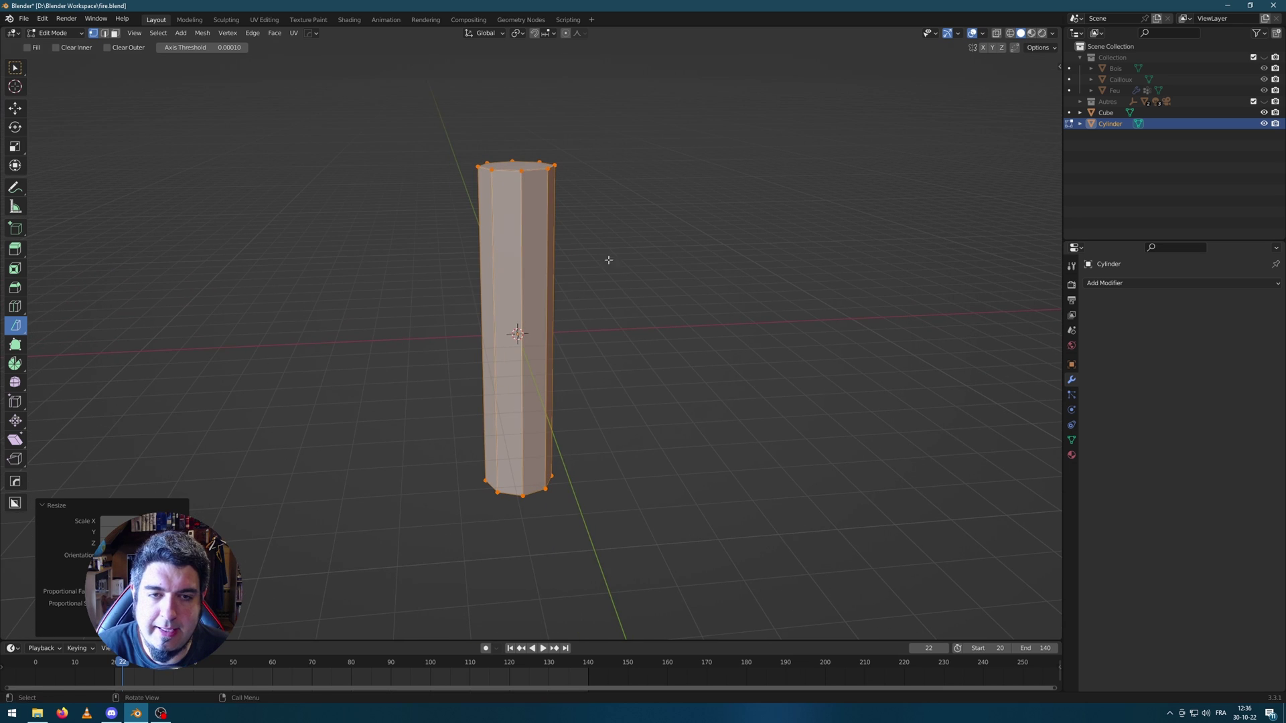
left_click(525, 267)
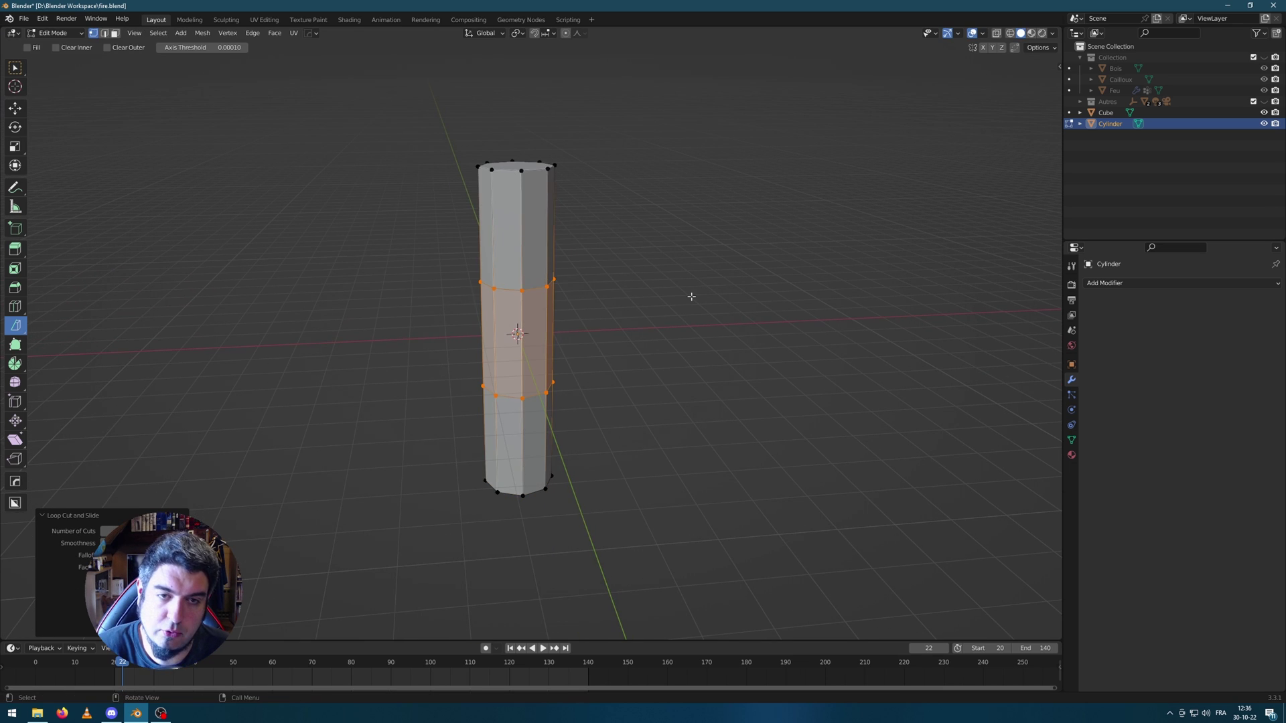
Select the upper horizontal edge loop of the log, scale it slightly outward and check the shape in Object Mode.
left_click(576, 330)
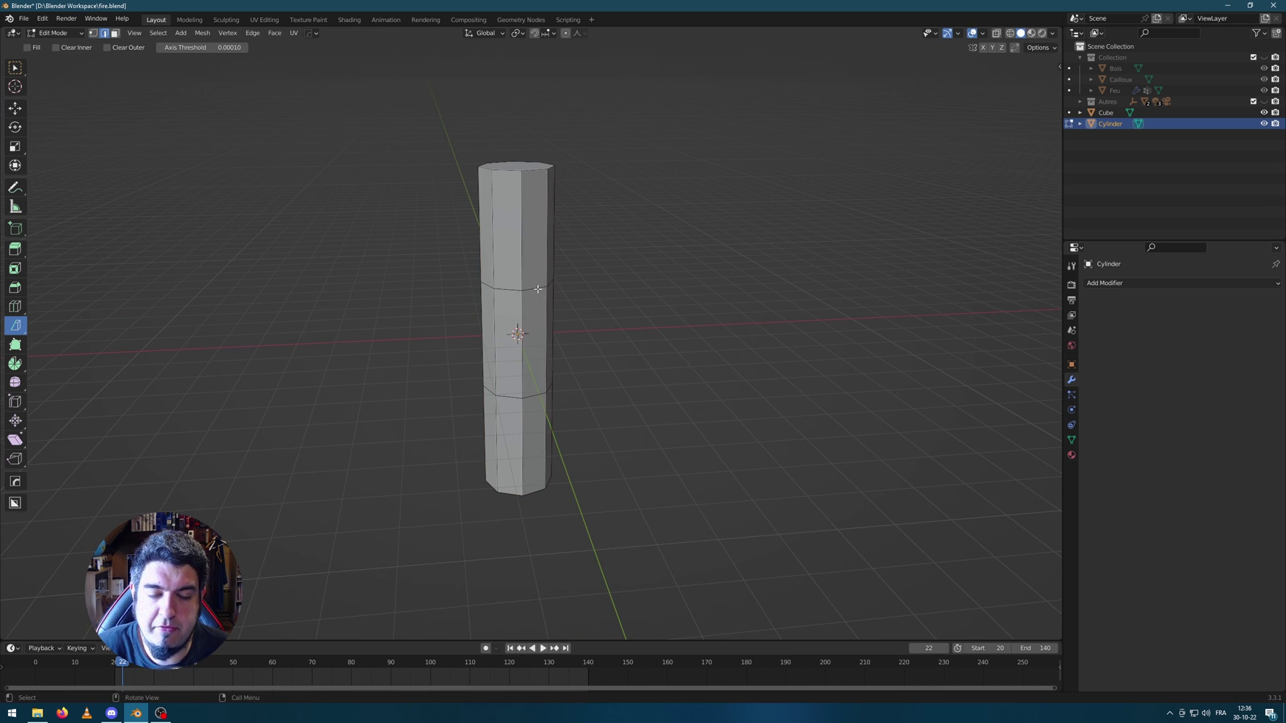
key("a")
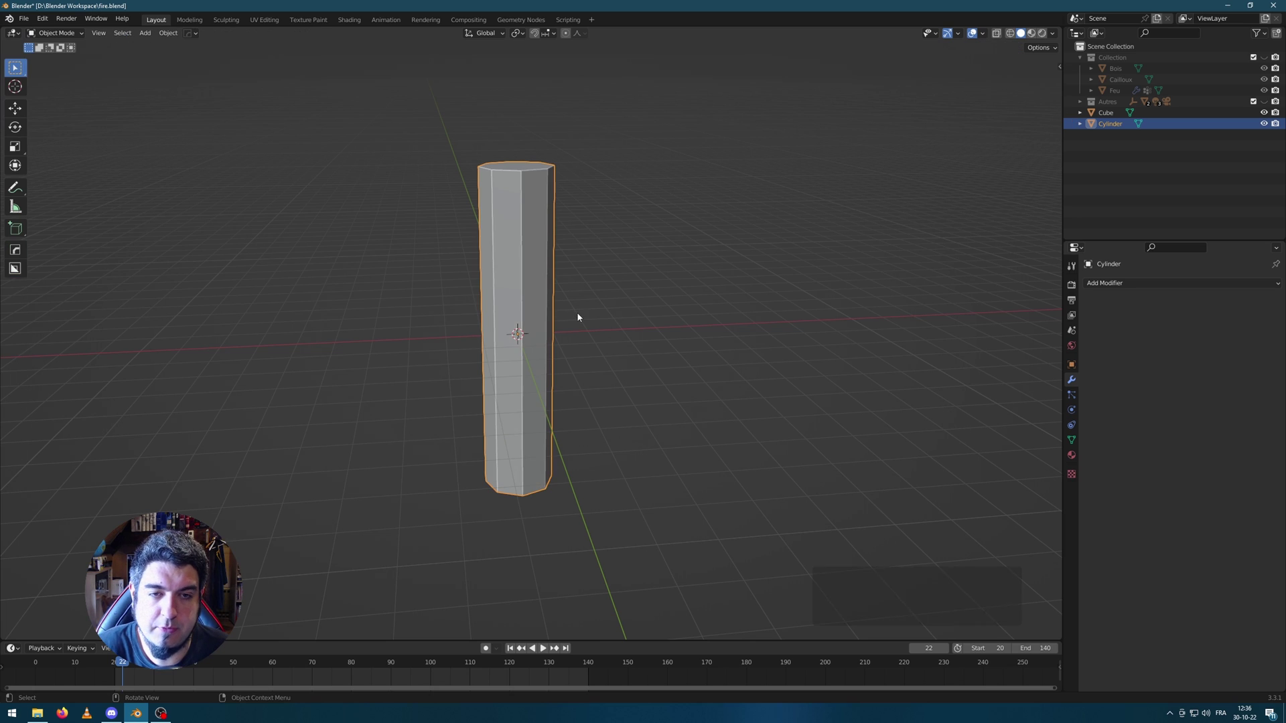
key("alt+a")
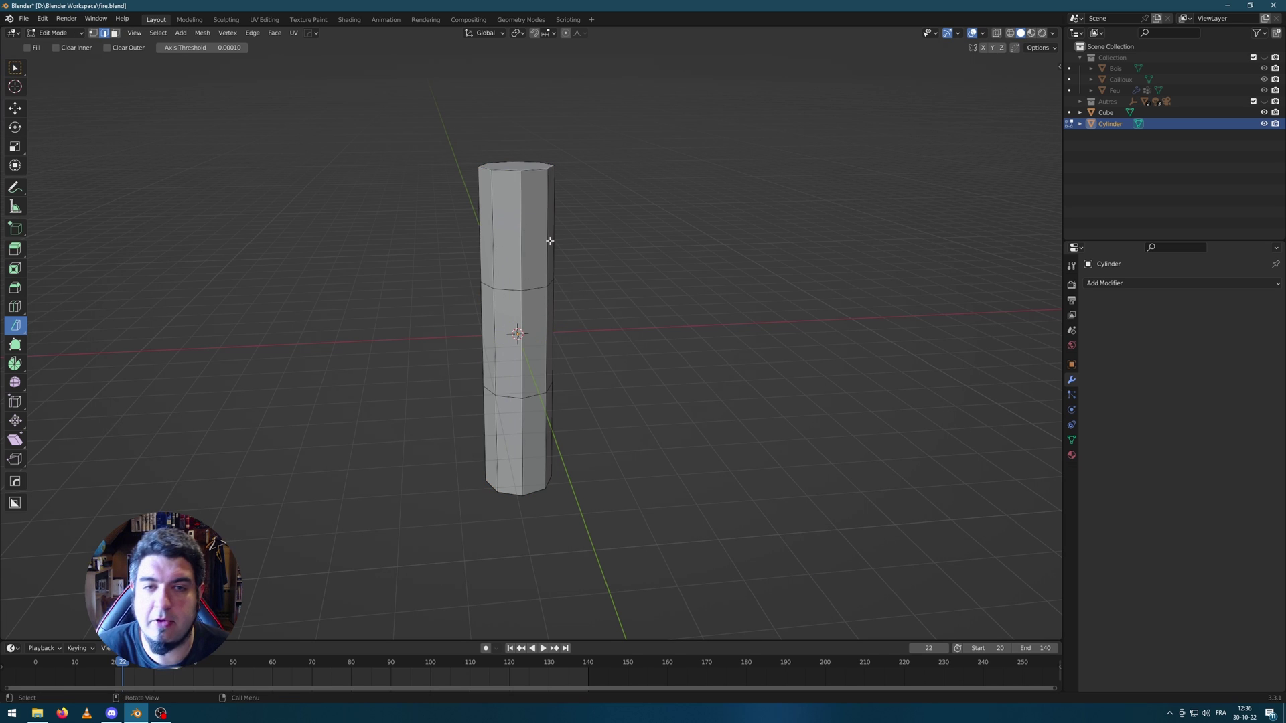
middle_click_drag(650, 257, 561, 303)
left_click(536, 279, "alt")
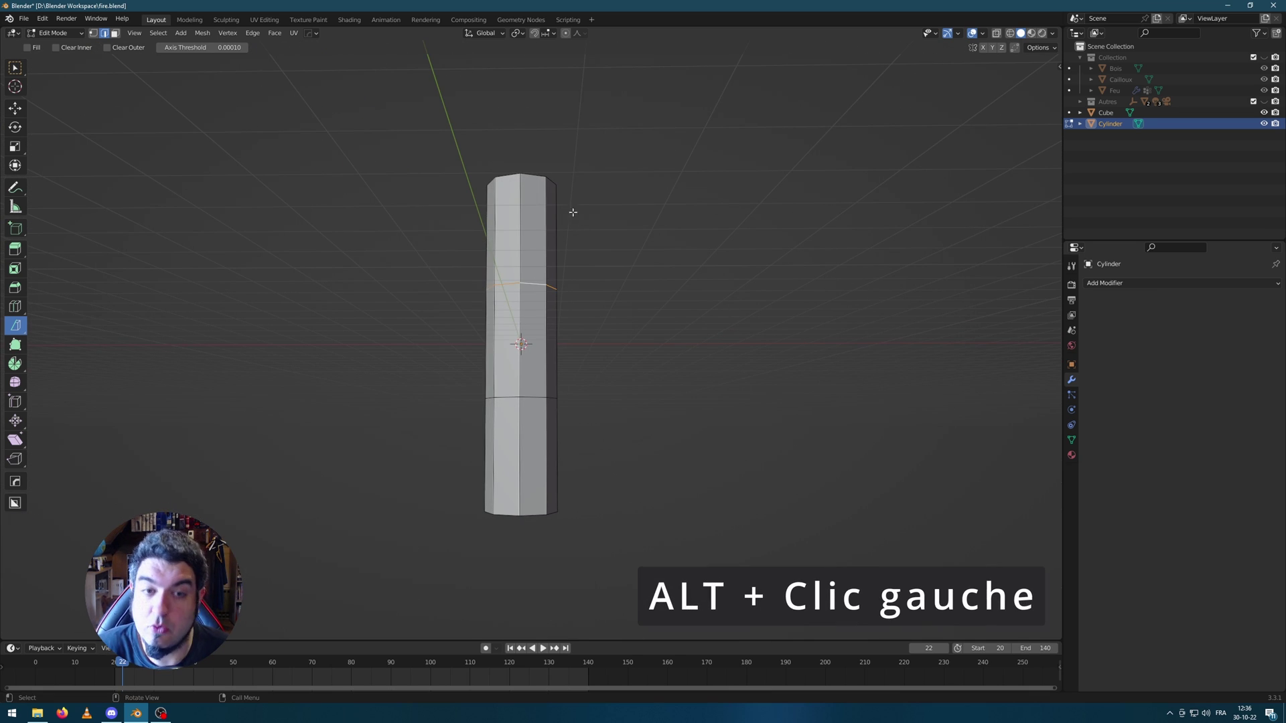
middle_click_drag(568, 199, 665, 276)
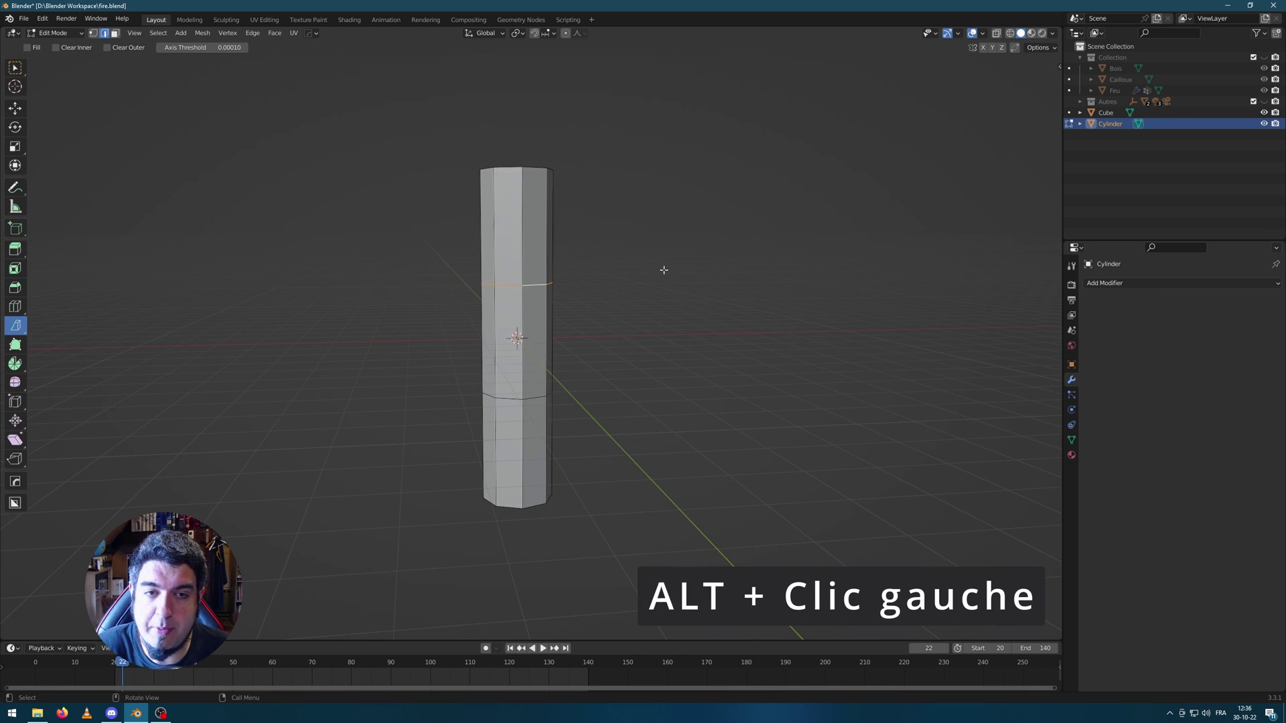
key("s")
left_click(674, 262)
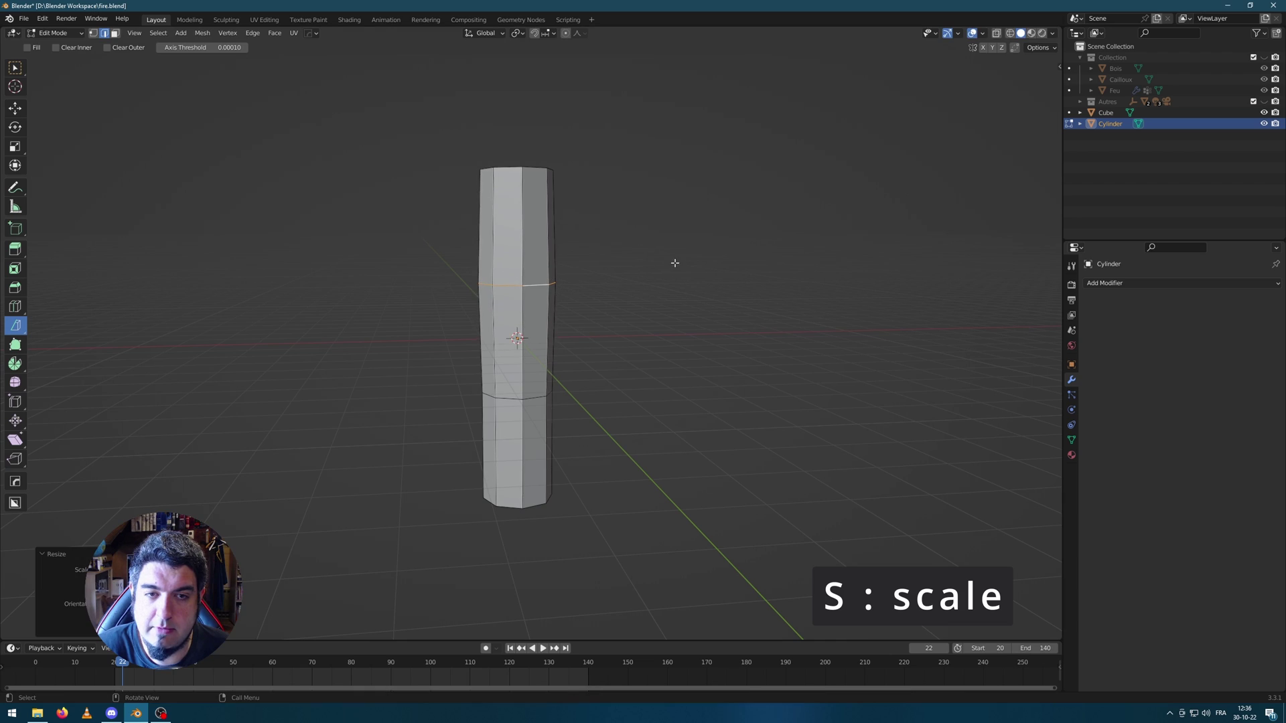
left_click(732, 368)
middle_click_drag(732, 367, 649, 264)
key("Tab")
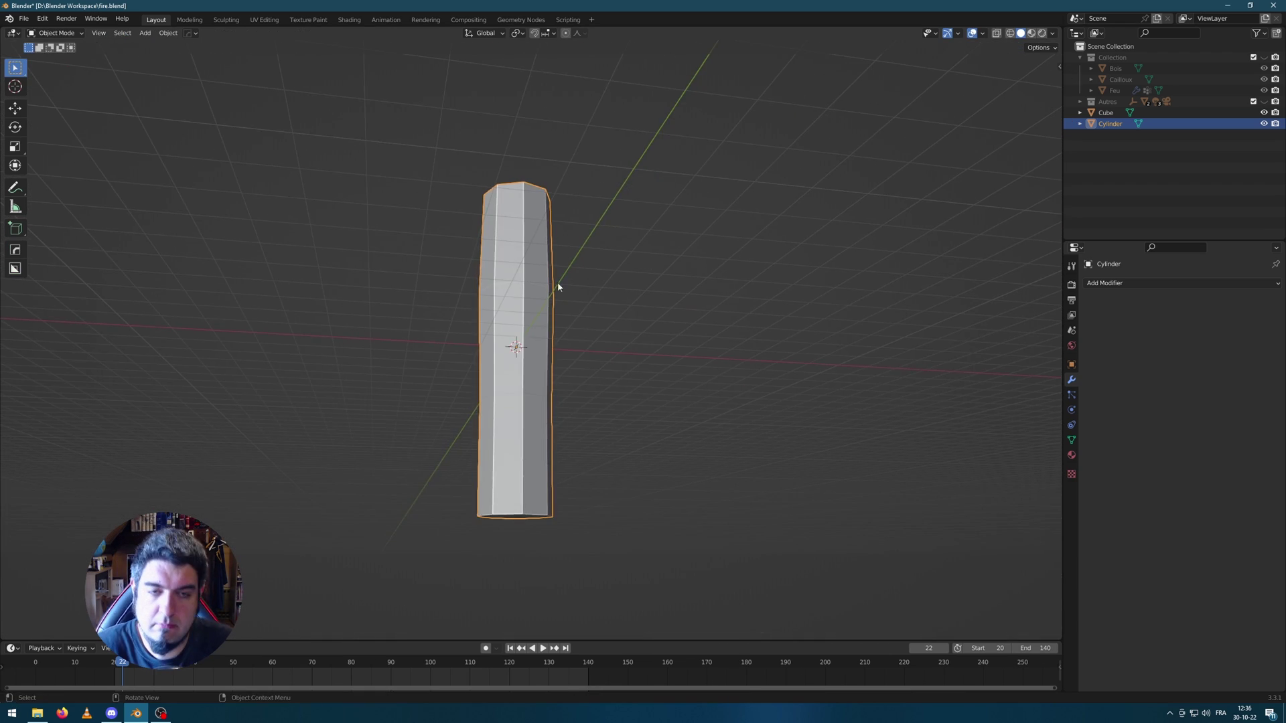
middle_click_drag(560, 284, 639, 285)
middle_click_drag(704, 326, 704, 383)
Bevel one vertex of the upper loop in Edit Mode into a small diamond with a width of about 0.244 m.
key("Tab")
key("ctrl+b")
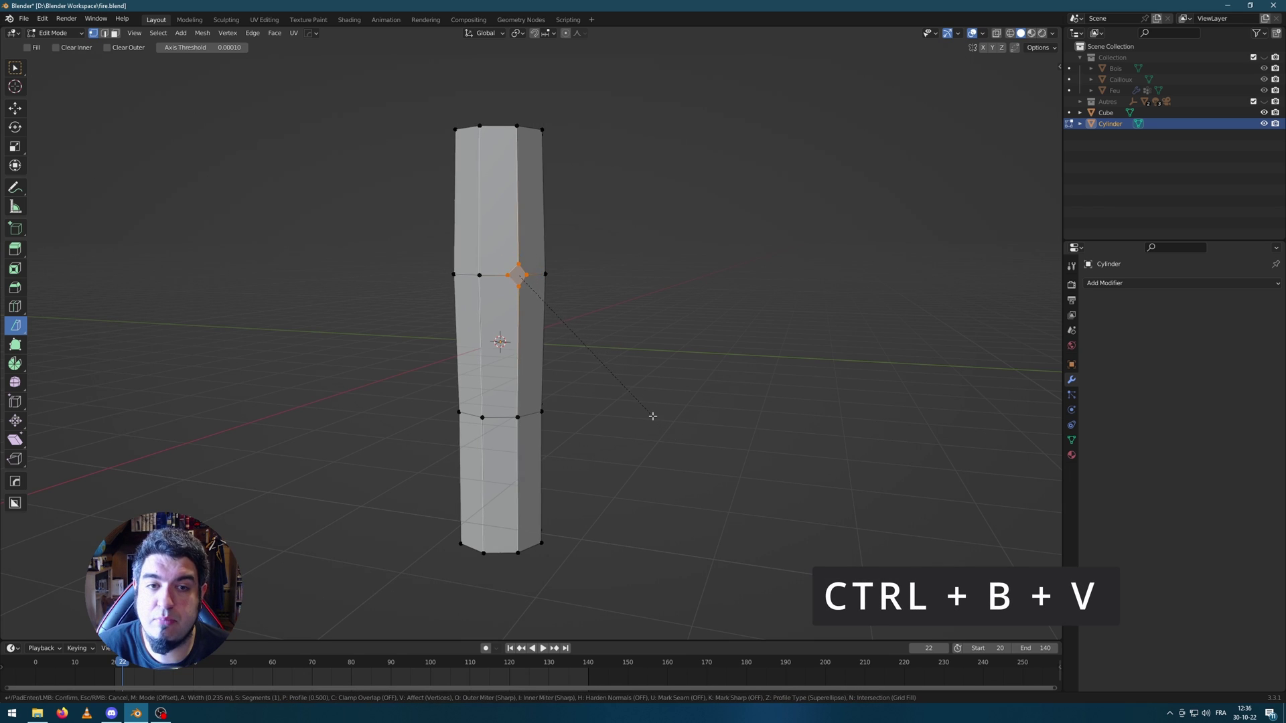
left_click(646, 422)
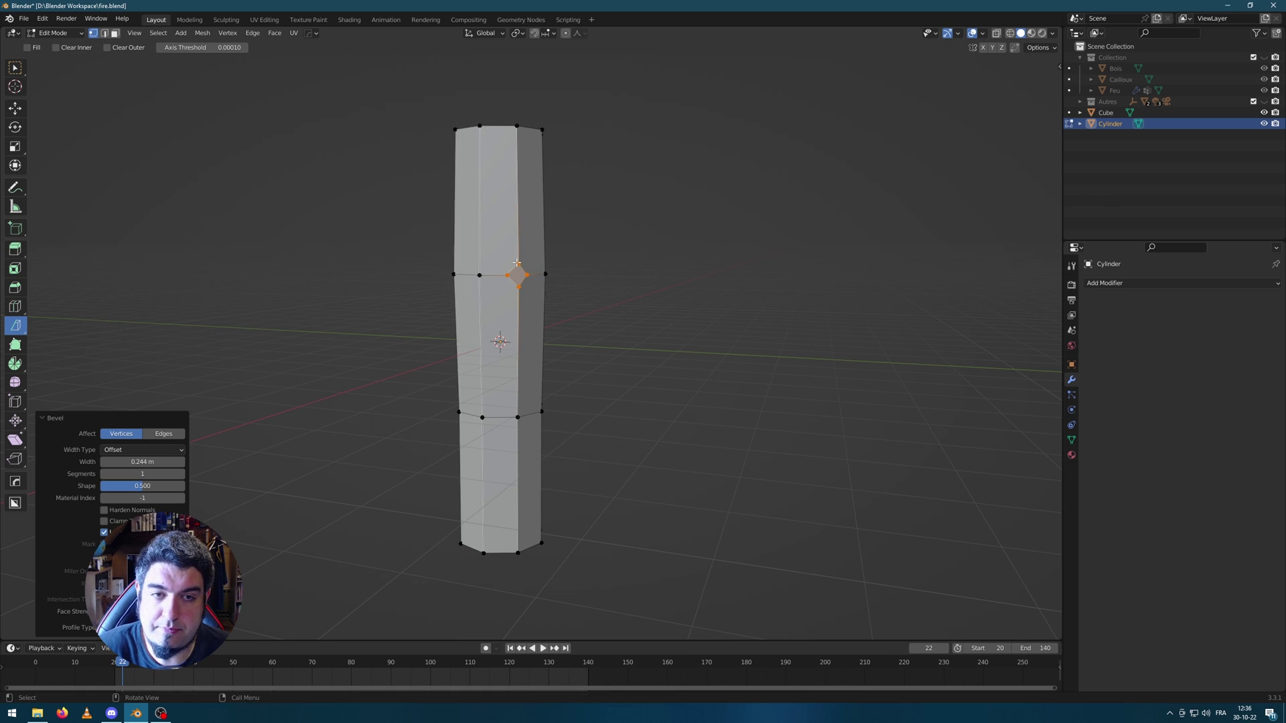
Slide the diamond's upper vertex up and its lower vertex down along the log's vertical edge to form a long notch.
left_click(618, 336)
key("g")
key("g")
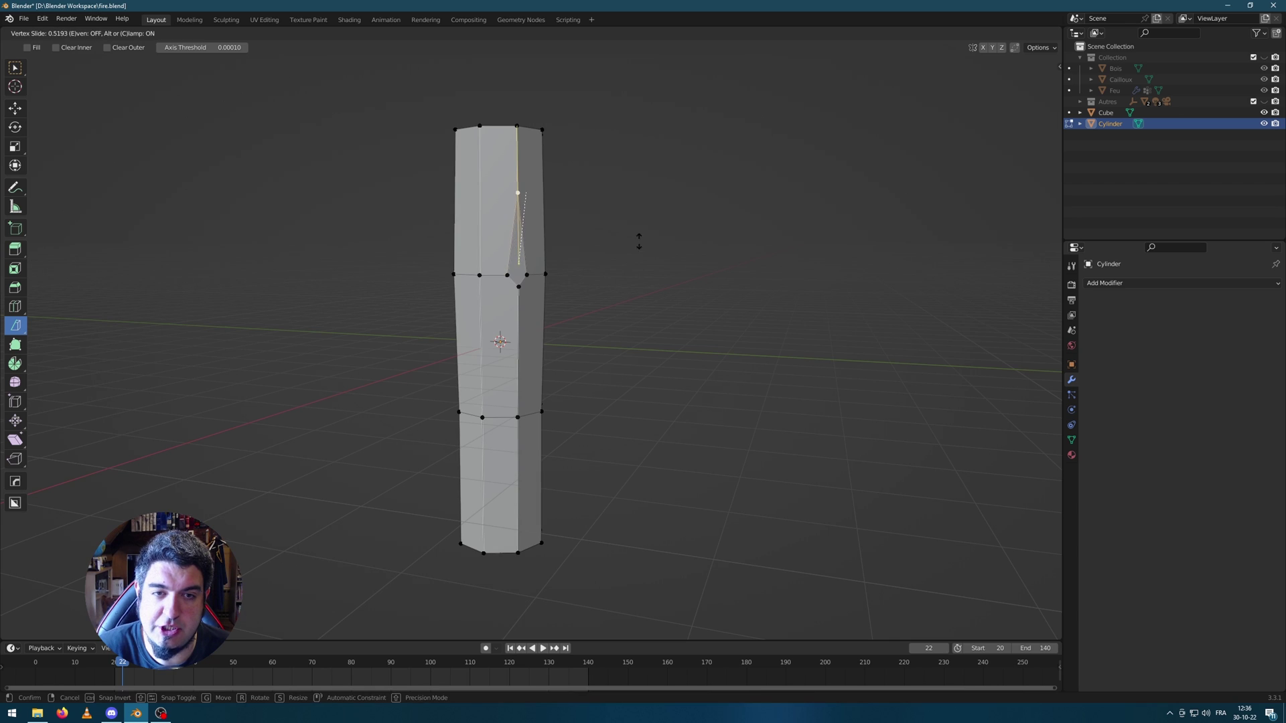
left_click(626, 238)
left_click(519, 288)
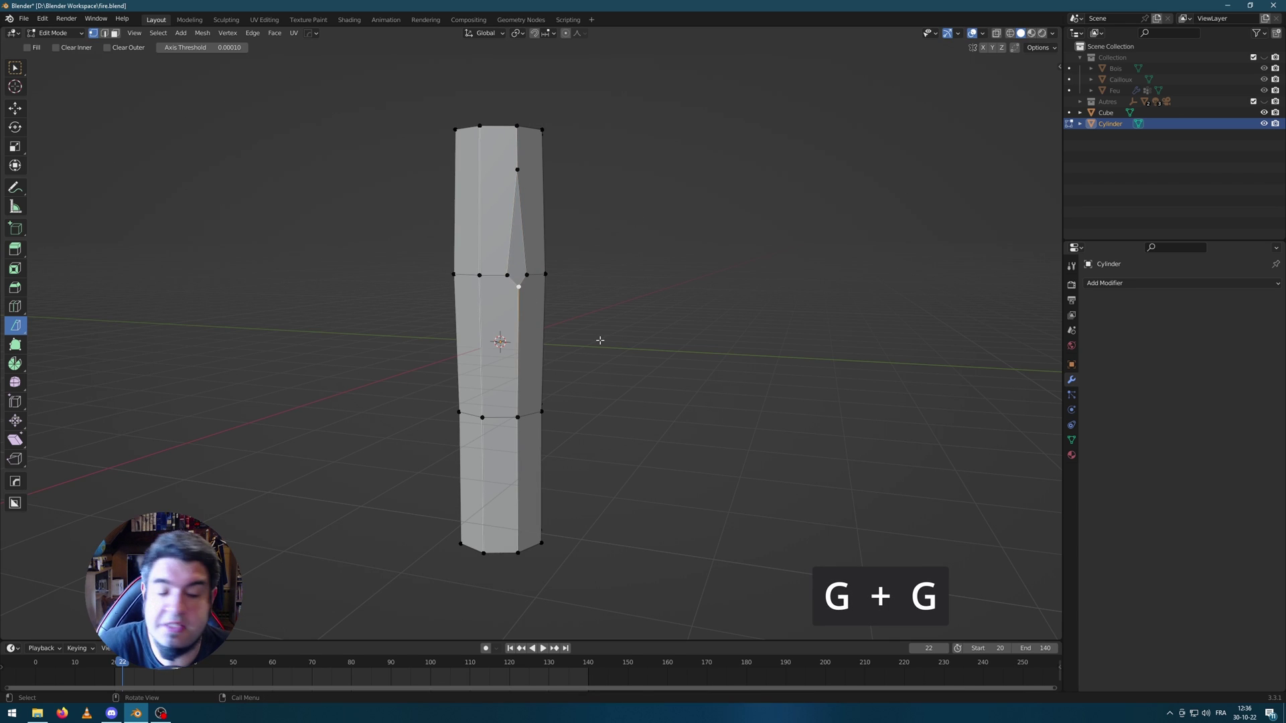
key("g")
key("g")
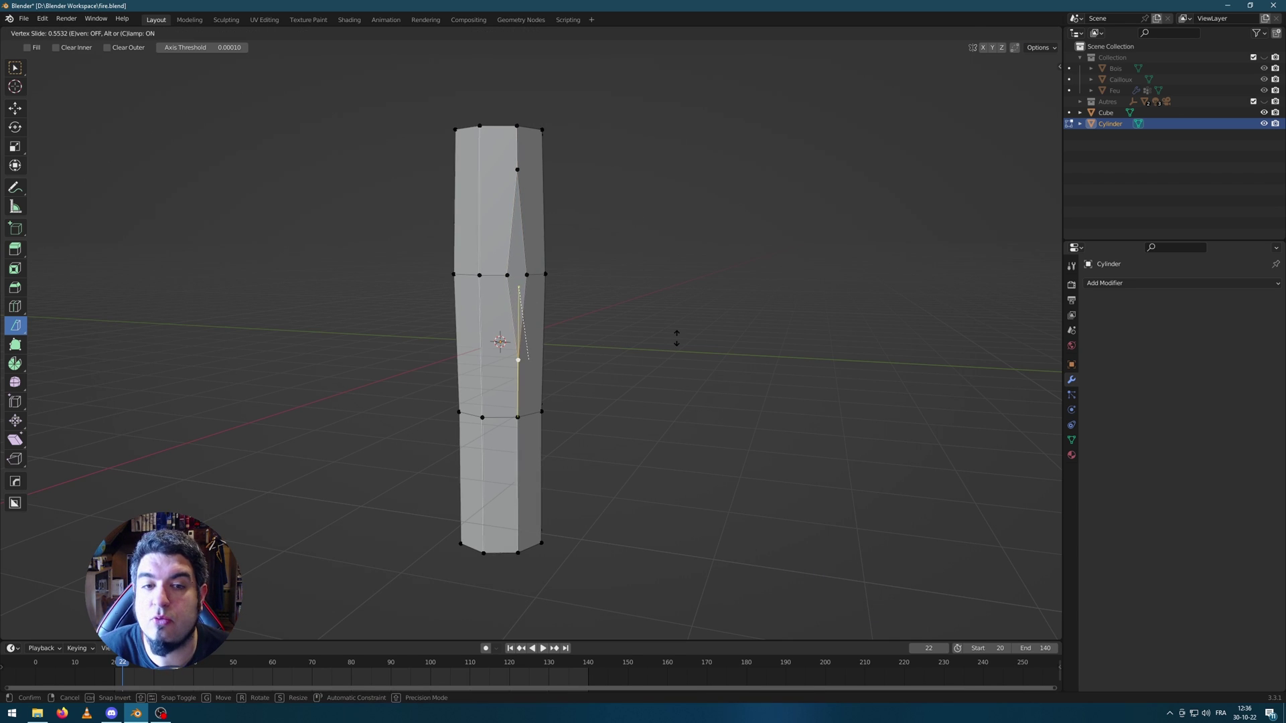
left_click(676, 335)
Add a horizontal loop cut in the log's lowest section, slid up close beneath the existing lower loop.
middle_click_drag(580, 336, 527, 462)
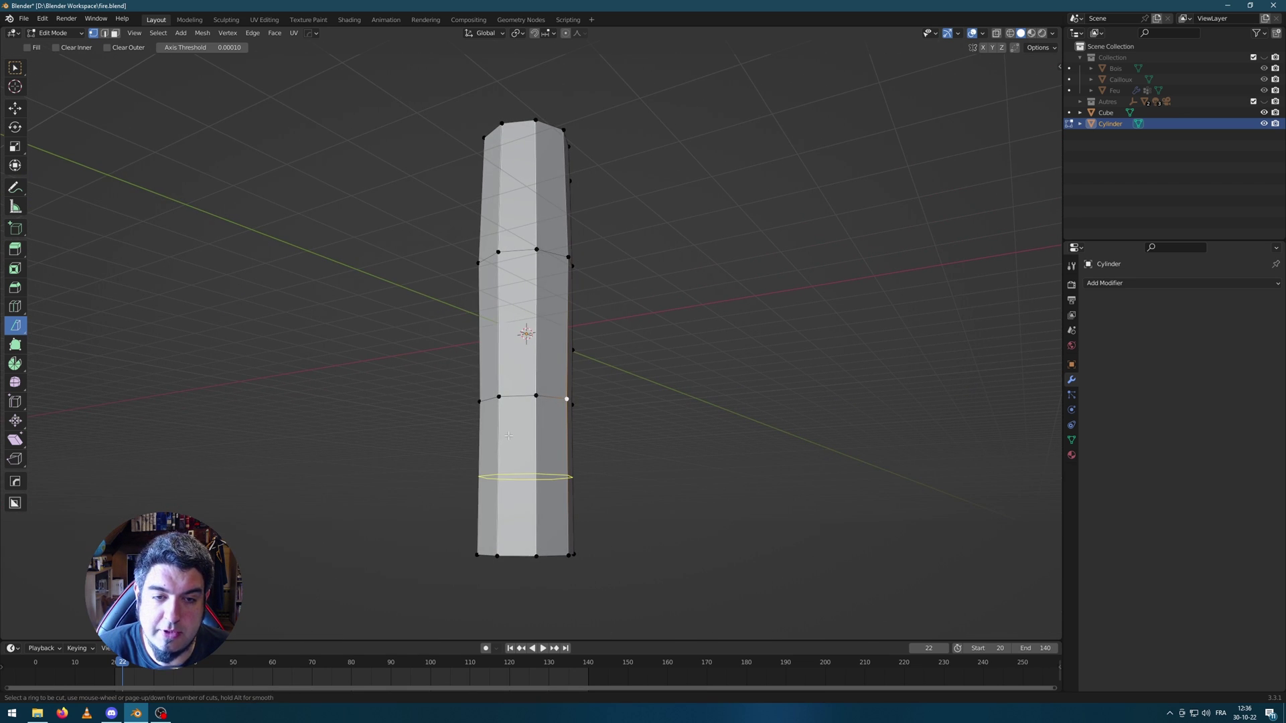
left_click_drag(508, 436, 698, 436)
key("alt+a")
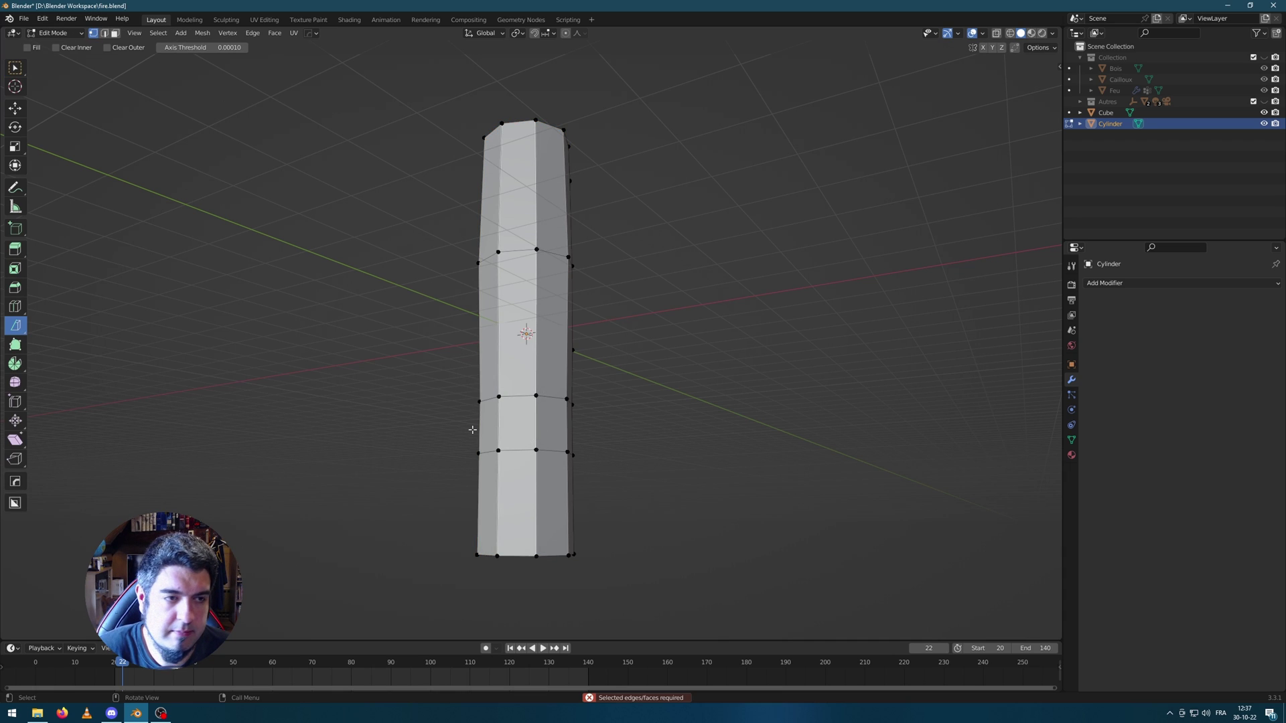
Vertex-bevel the two vertically adjacent vertices on the two lower loops into a narrow facet.
left_click(17, 68)
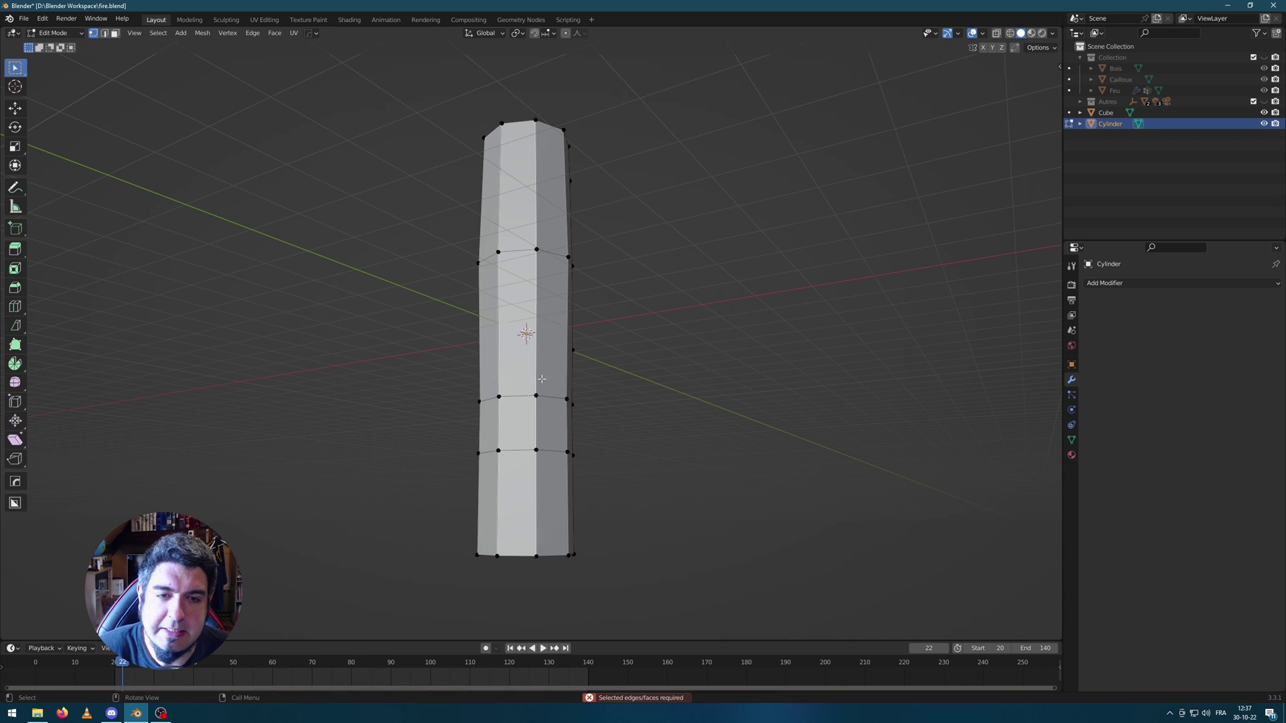
key("ctrl+shift+b")
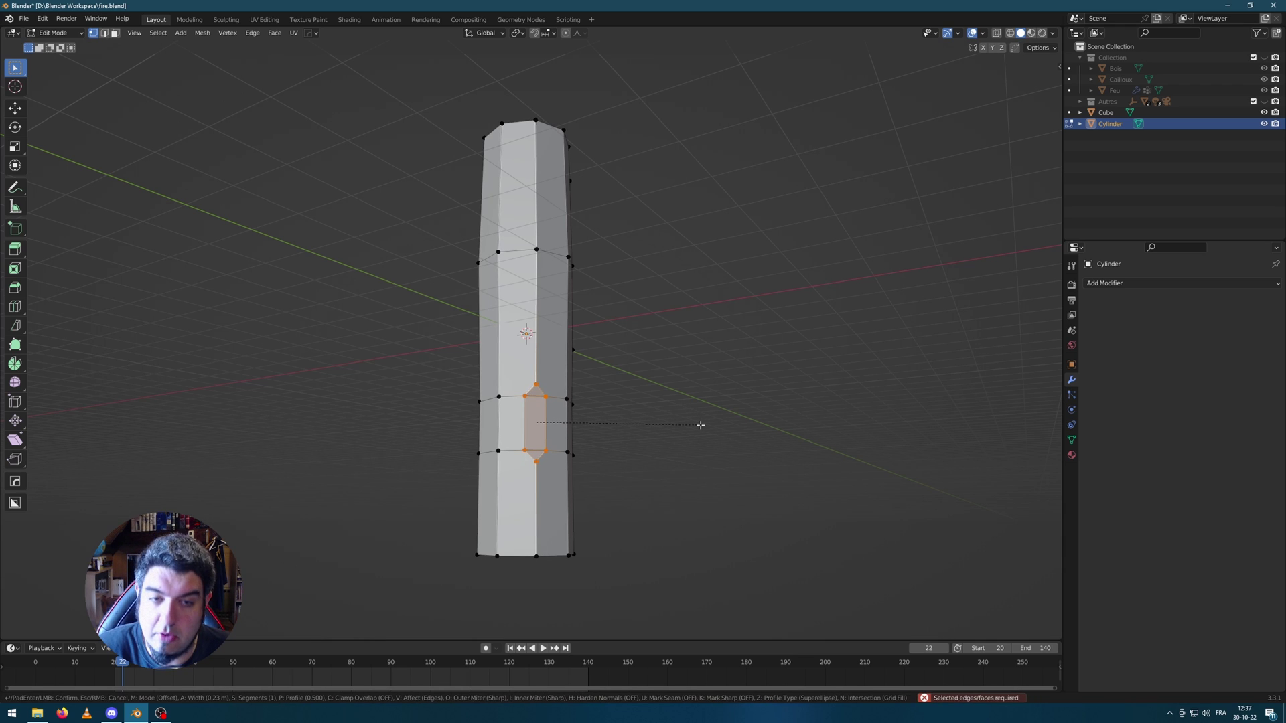
left_click(697, 424)
Slide the new facet's upper tip up and its lower tip down along the vertical edge.
left_click(536, 388)
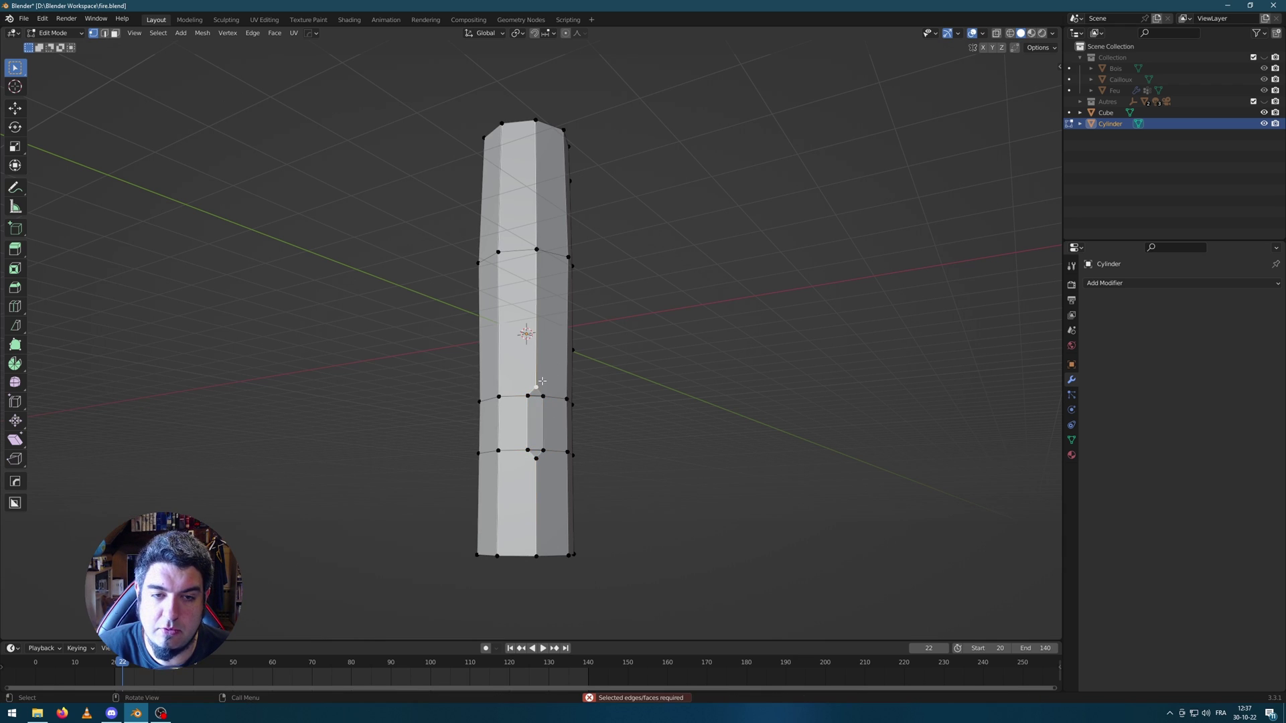
key("shift+v")
left_click(527, 447)
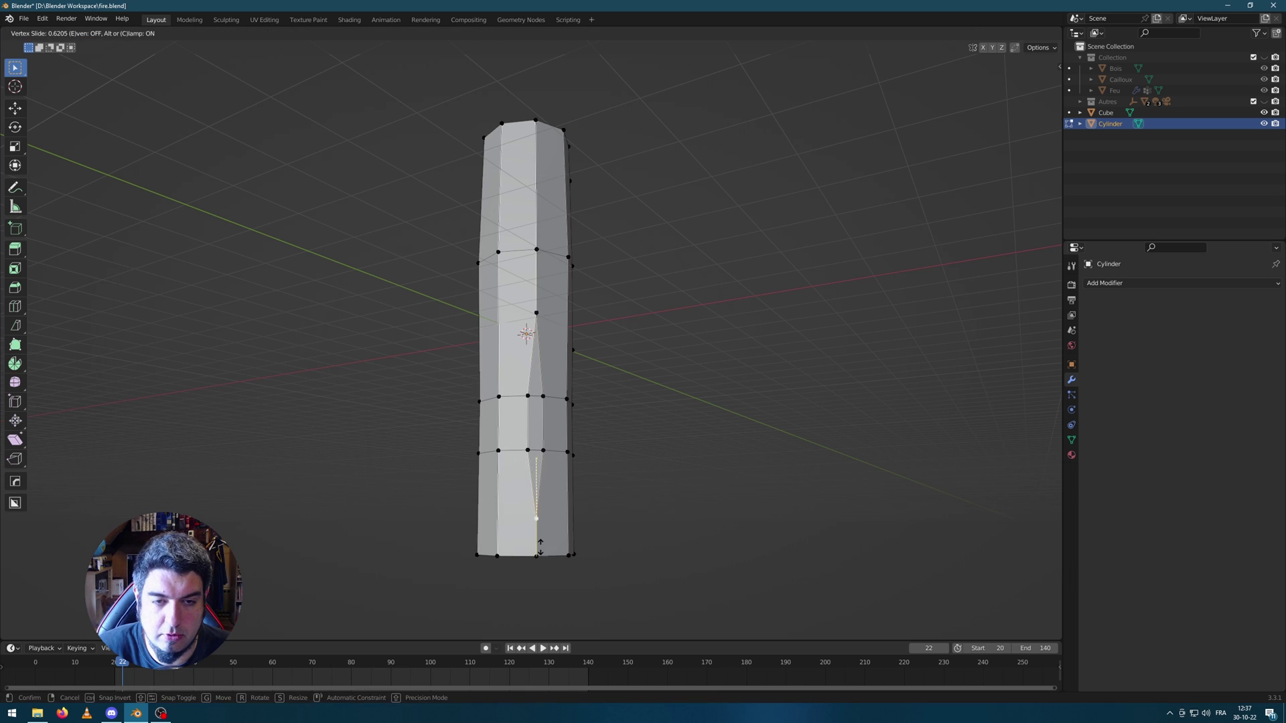
Bevel one vertex on the log's bottom rim, slide its upper point up the vertical edge, and return to Object Mode.
middle_click_drag(536, 519, 724, 370)
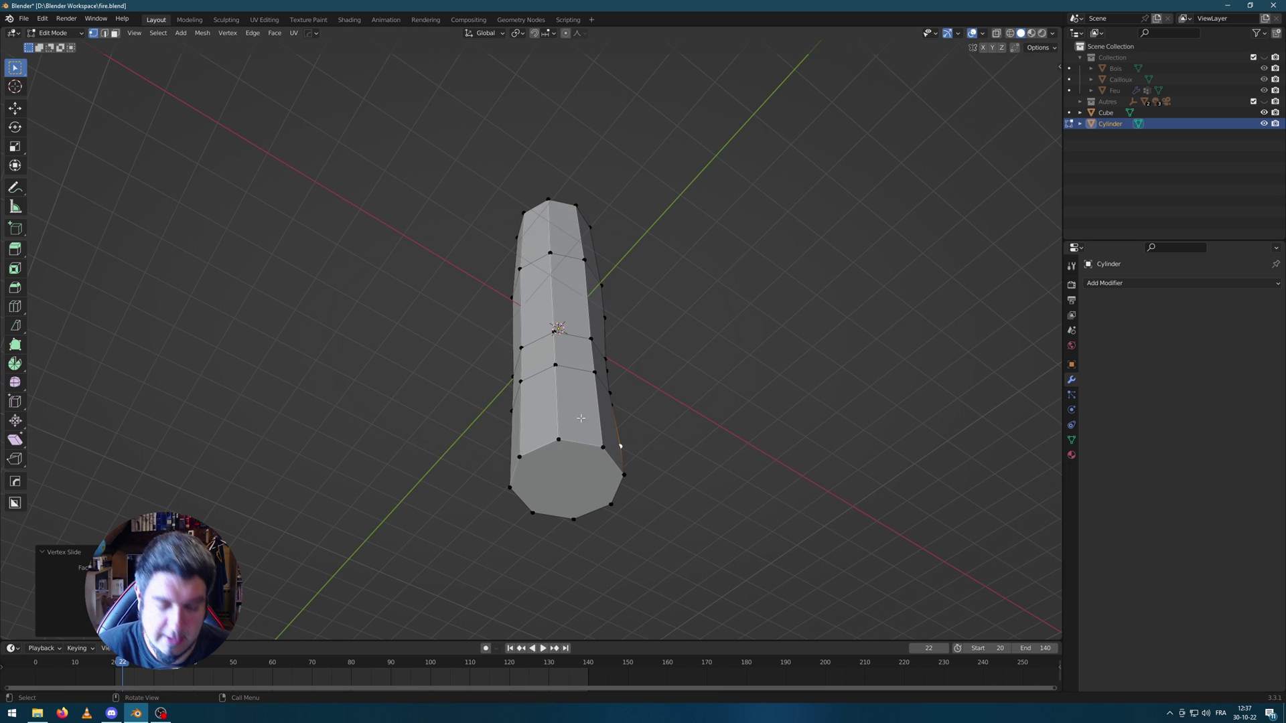
middle_click_drag(587, 424, 601, 446)
key("ctrl+b")
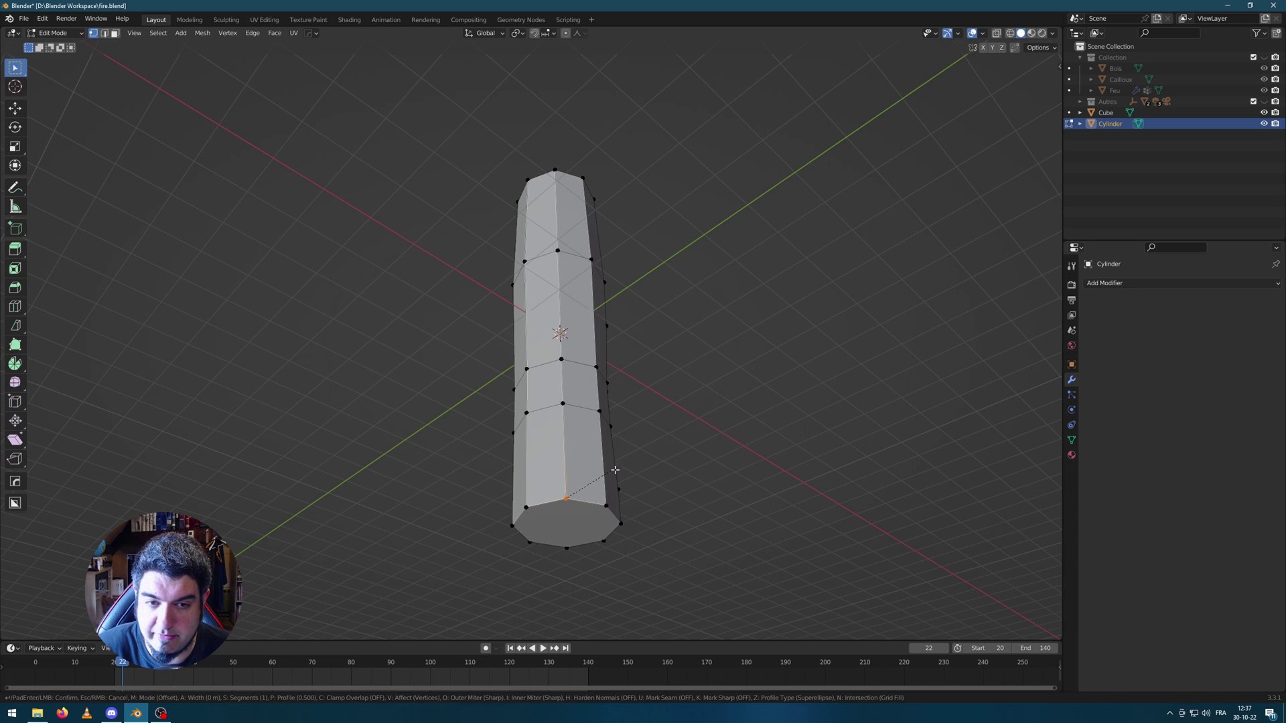
left_click(637, 468)
left_click(566, 490)
key("shift+v")
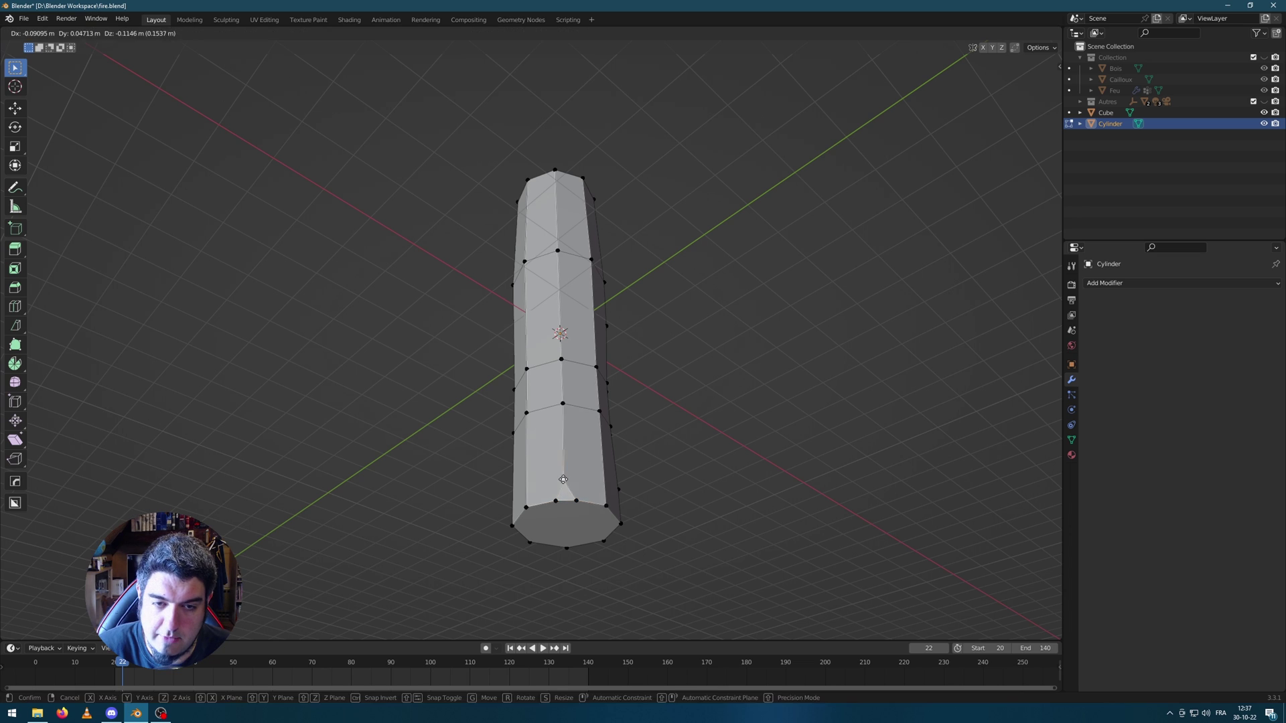
left_click(781, 335)
middle_click_drag(782, 335, 472, 245)
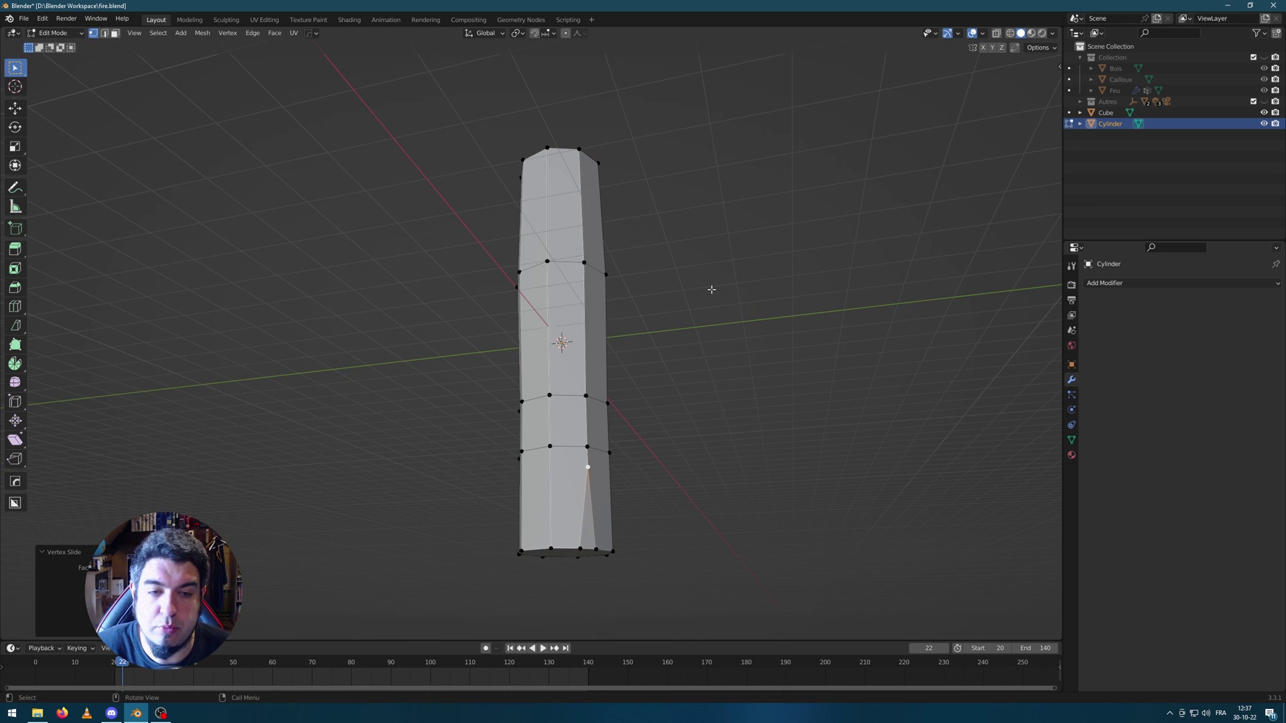
key("Tab")
Tilt the log by rotating it about the global X axis.
middle_click_drag(712, 289, 652, 418)
middle_click_drag(554, 359, 666, 422)
scroll(673, 418, "down", 3)
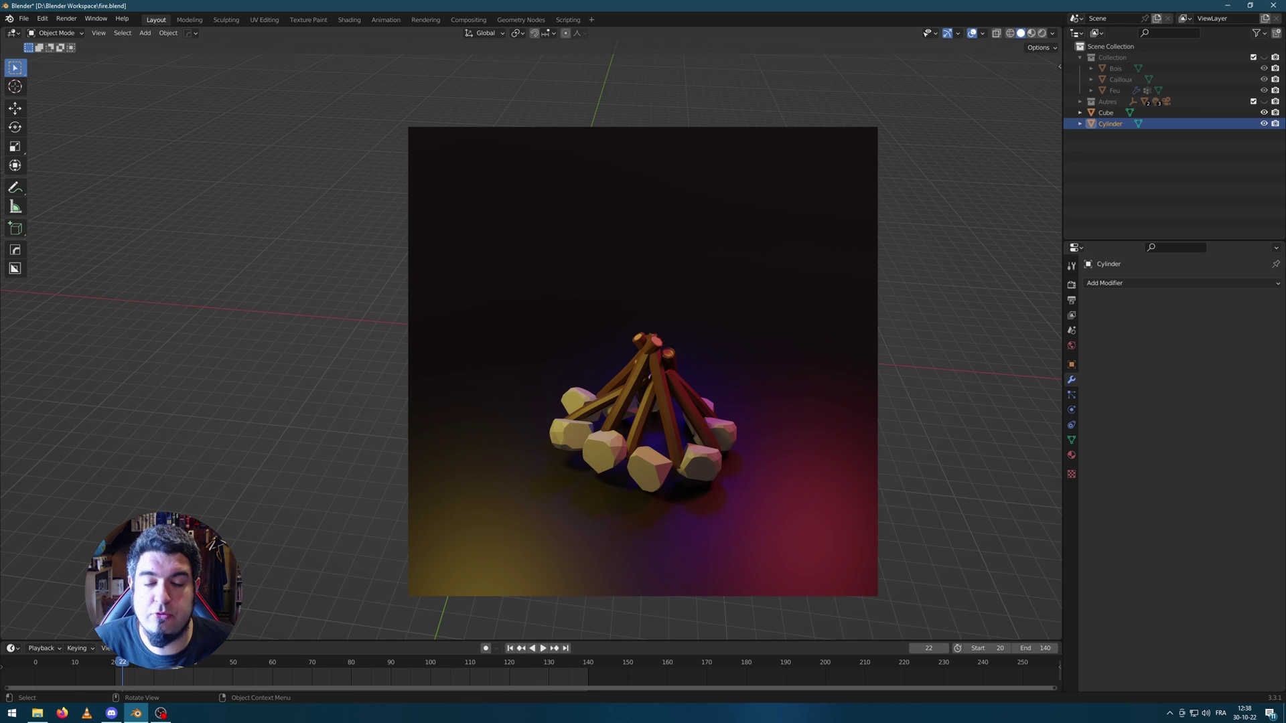
key("r")
key("r")
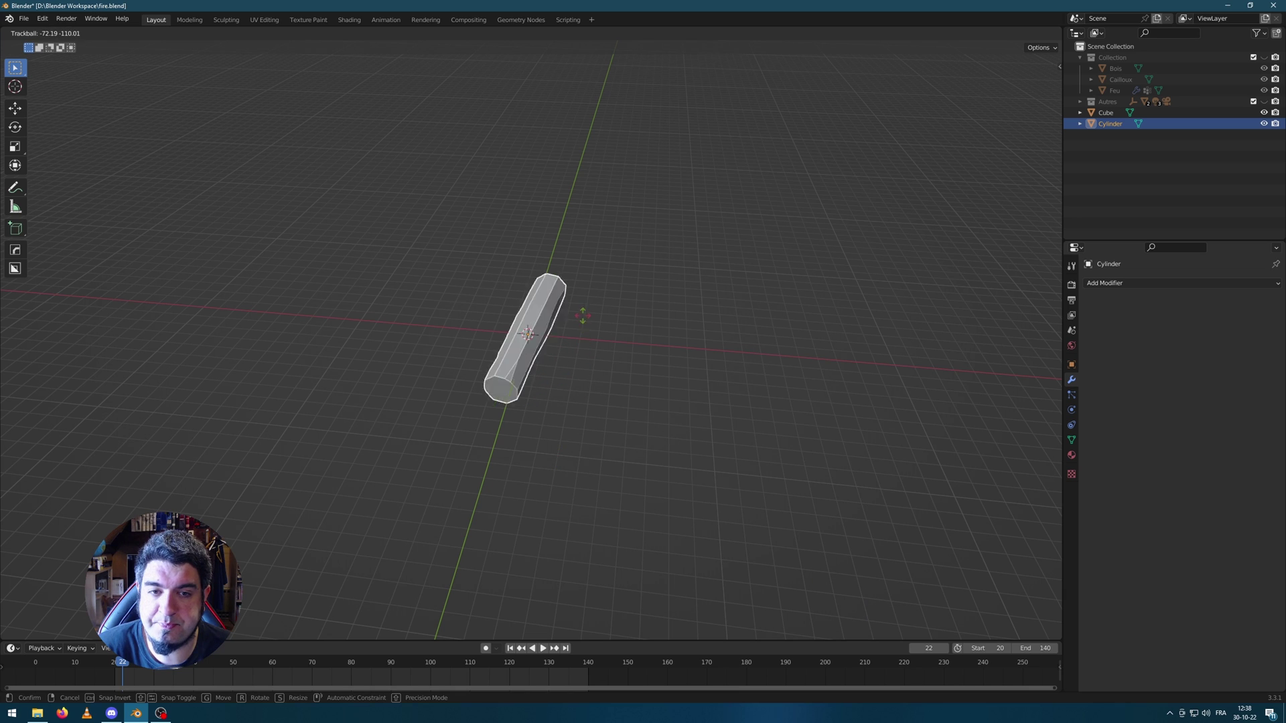
key("r")
key("x")
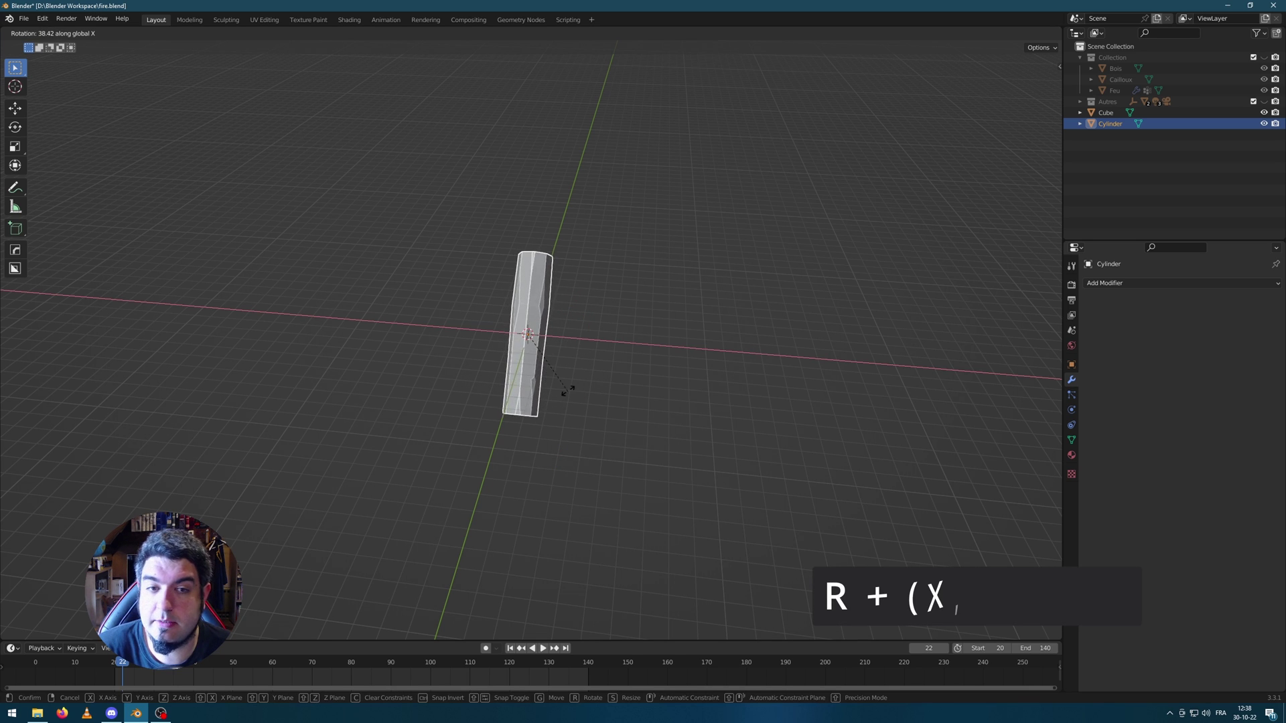
left_click(569, 381)
Duplicate the tilted log in place and rotate the copy about the Z axis so the two logs cross.
middle_click_drag(643, 339, 587, 377)
key("shift+d")
right_click(732, 337)
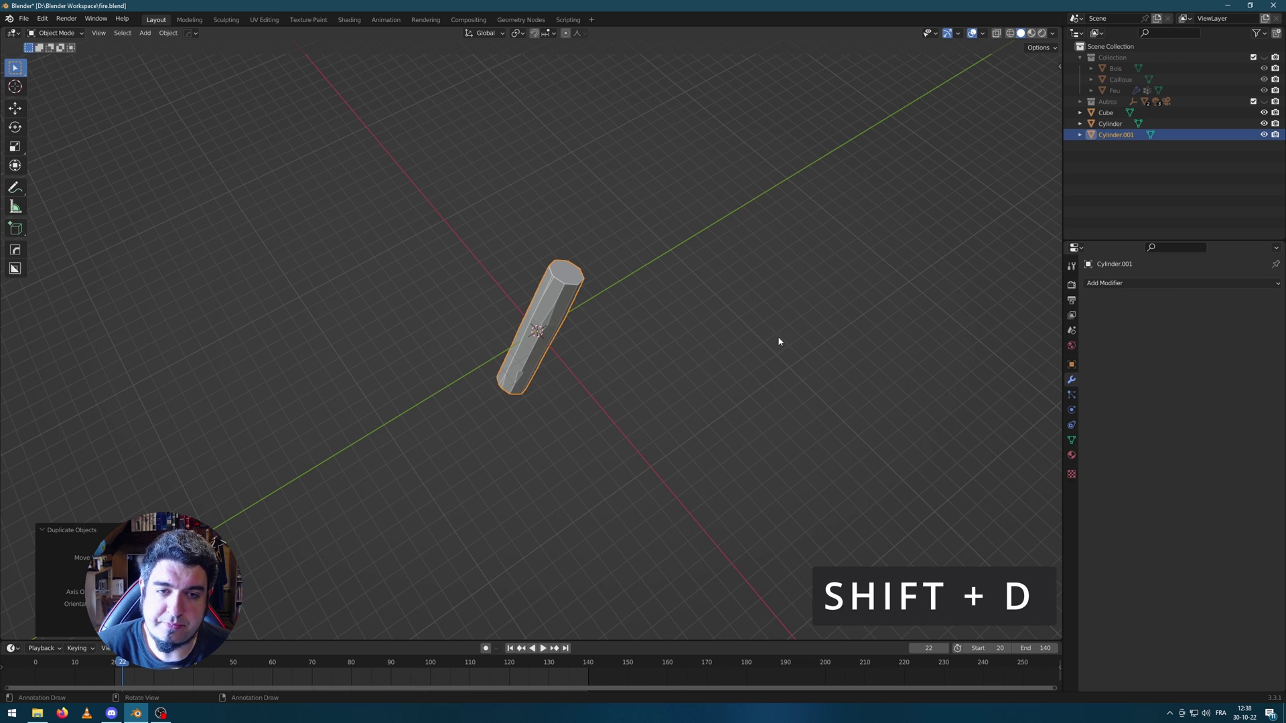
key("r")
key("z")
left_click(536, 199)
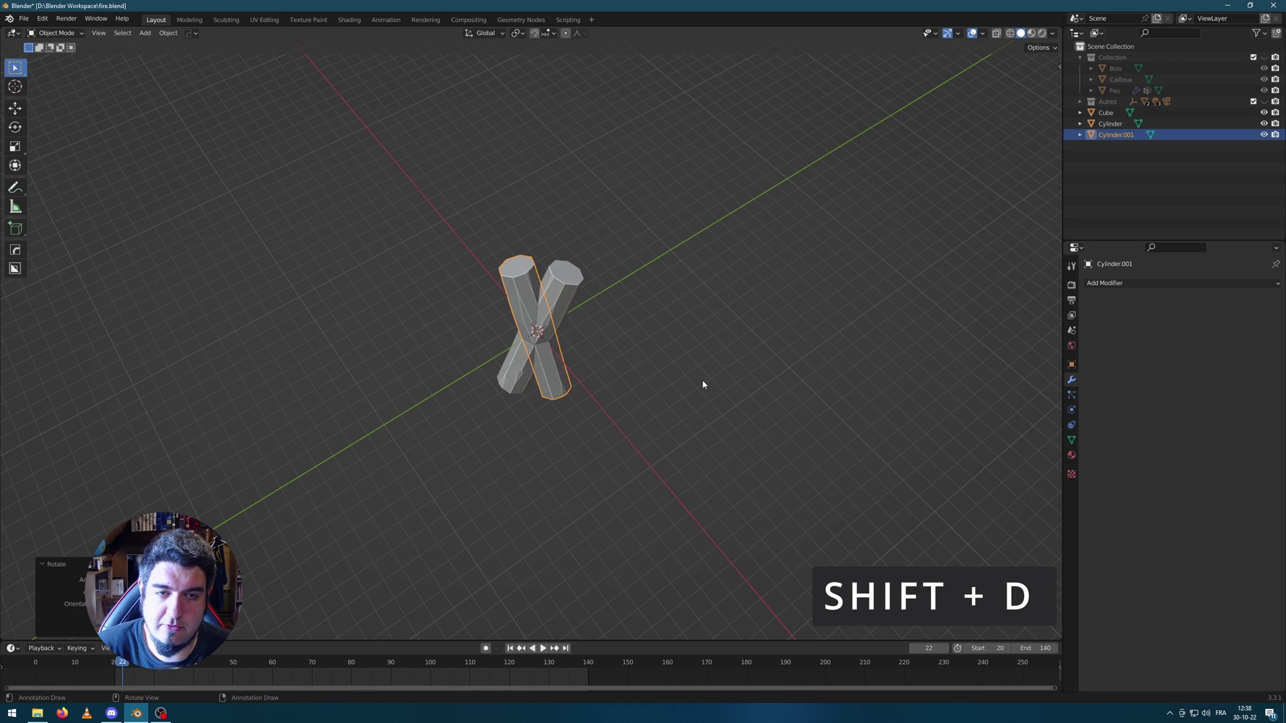
Tilt the second log with a trackball rotation, shift it horizontally, and rotate it to lean against the first log.
key("r")
key("r")
left_click(596, 278)
key("g")
key("shift+z")
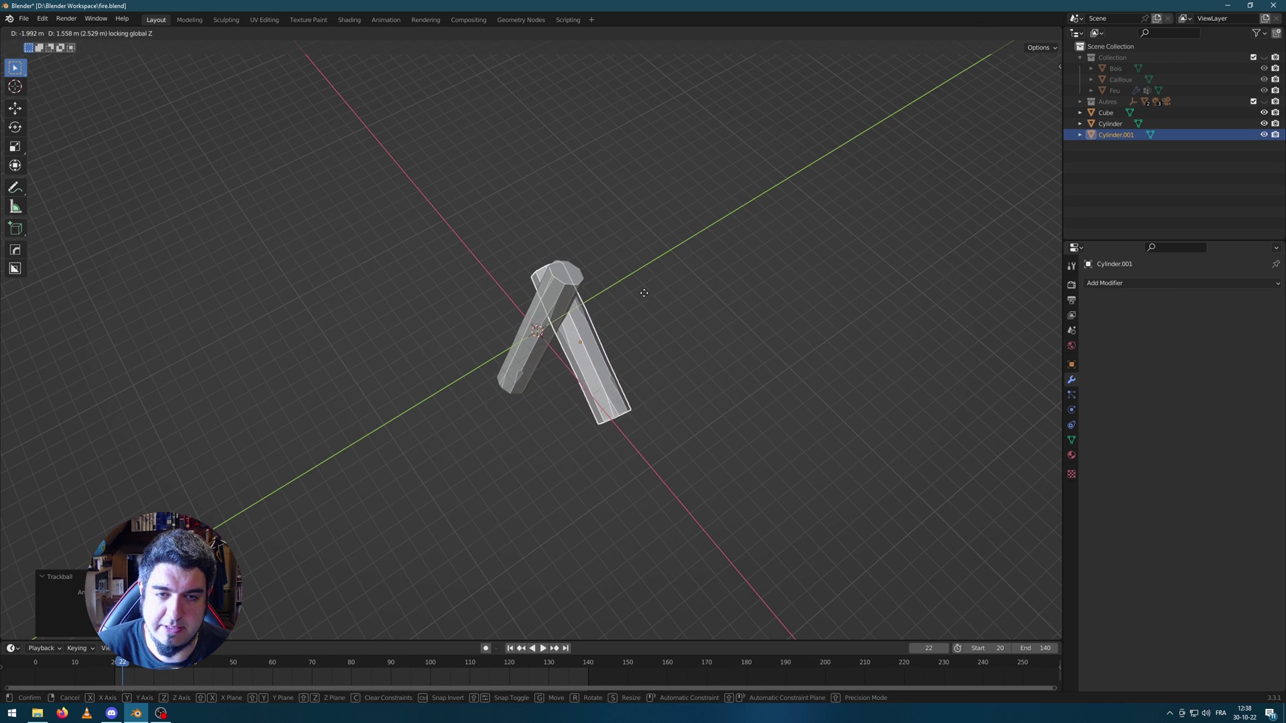
left_click(644, 293)
middle_click_drag(644, 293, 556, 338)
key("r")
left_click(648, 316)
Duplicate the second log as a third log beside it and rotate the copy to lean in another direction.
key("shift+d")
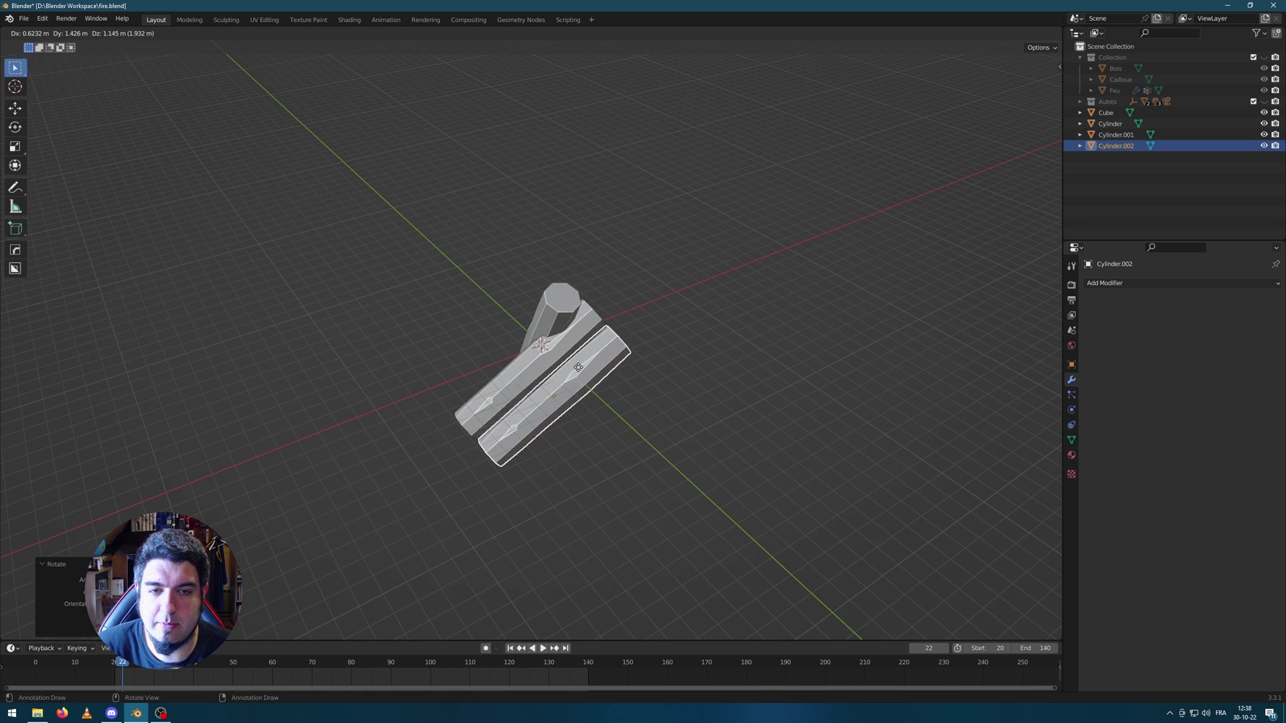
left_click(734, 363)
key("r")
left_click(737, 301)
middle_click_drag(737, 302, 773, 287)
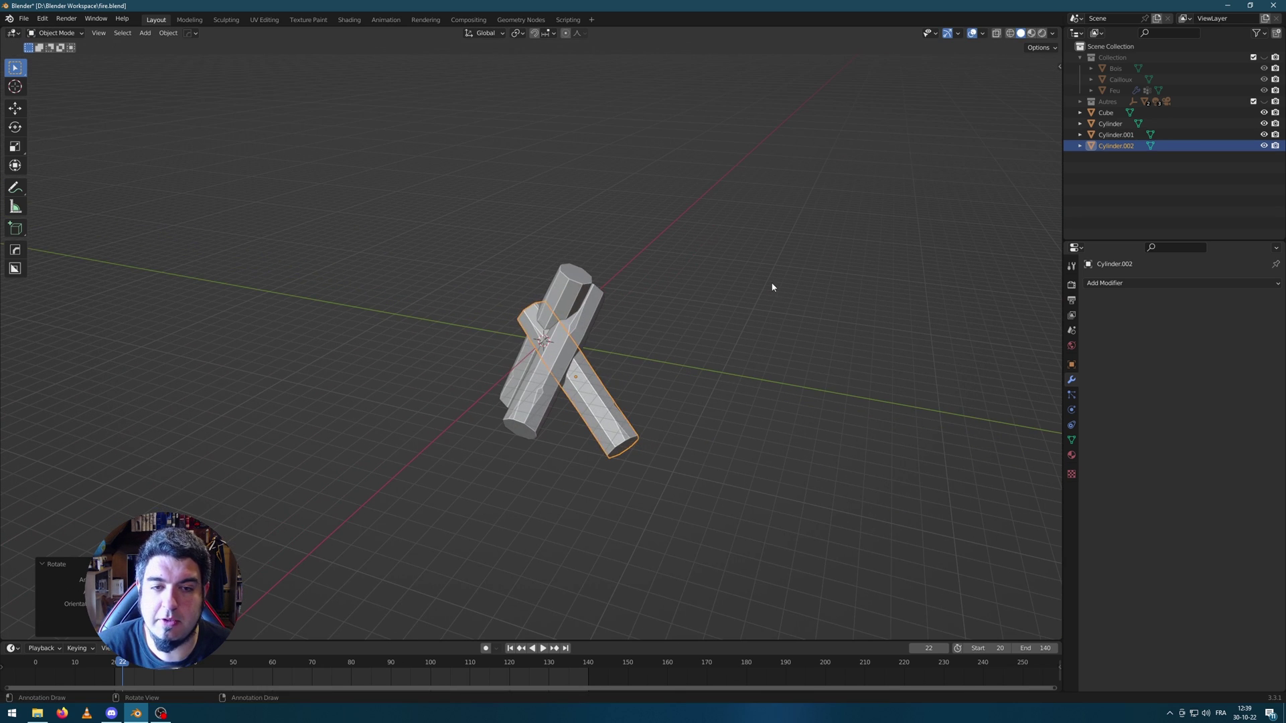
Rotate the third log about the X axis, then move and rotate it to fit against the other logs.
key("r")
key("x")
left_click(749, 382)
middle_click_drag(746, 341, 672, 425)
key("g")
left_click(710, 352)
key("r")
left_click(624, 247)
Duplicate the third log as a fourth, rotate the copy, and shift it horizontally into the pile.
key("shift+d")
left_click(766, 344)
key("r")
left_click(631, 324)
key("g")
key("shift+z")
left_click(654, 375)
Duplicate the fourth log with a horizontal offset as a fifth log and rotate the copy about the Y axis.
key("shift+d")
key("shift+z")
left_click(668, 401)
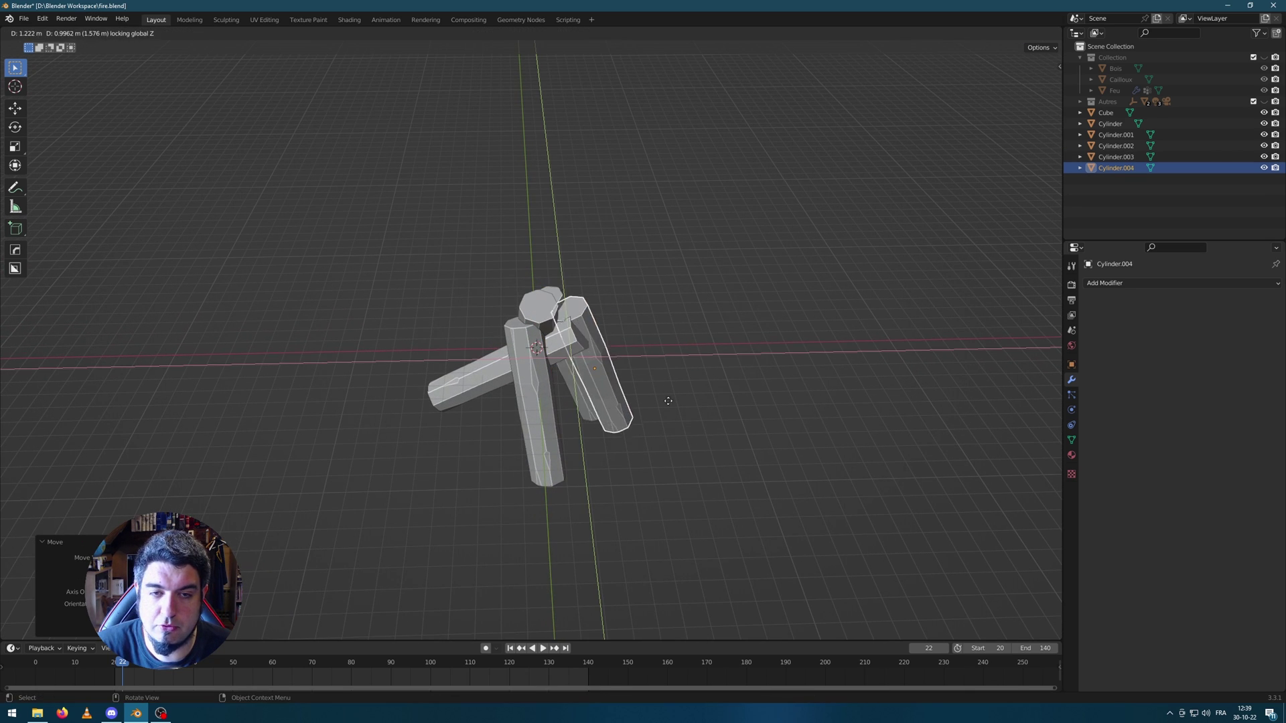
key("r")
key("y")
left_click(753, 425)
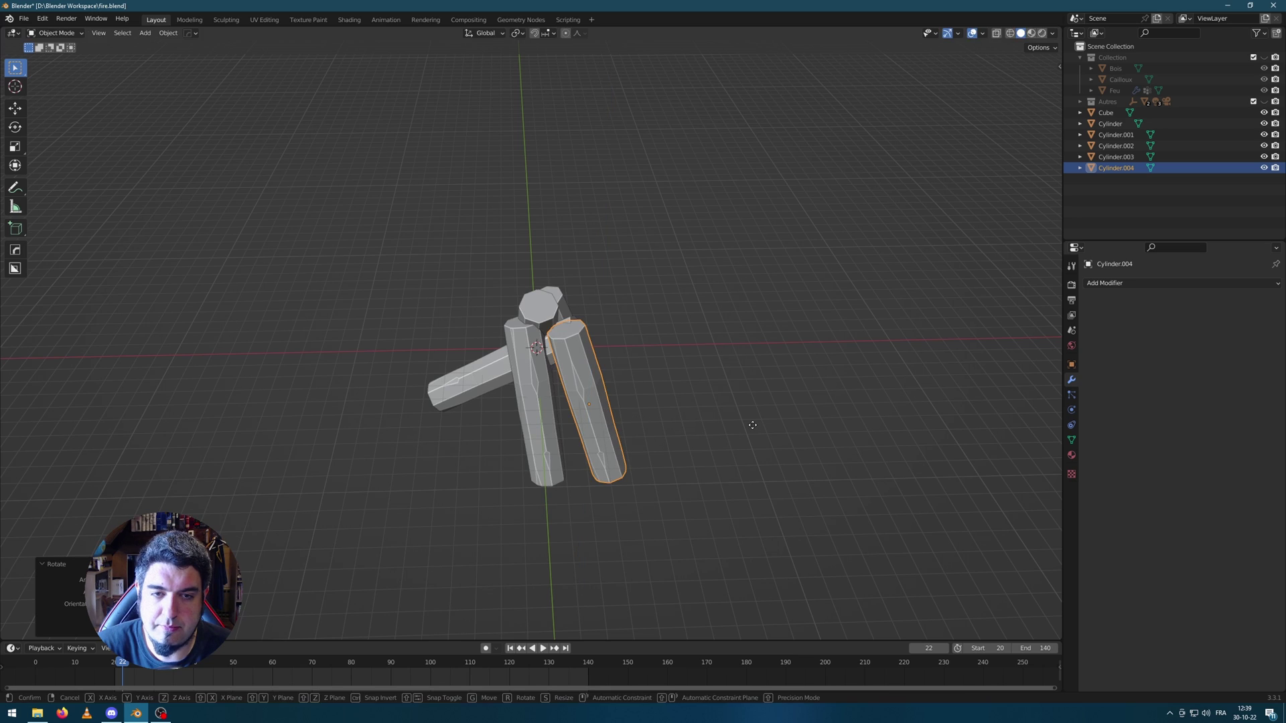
Set the transform orientation to Local and rotate the second log, the more steeply tilted one, about its own axis.
middle_click_drag(745, 415, 744, 334)
left_click(559, 362)
scroll(677, 402, "up", 3)
key("Tab")
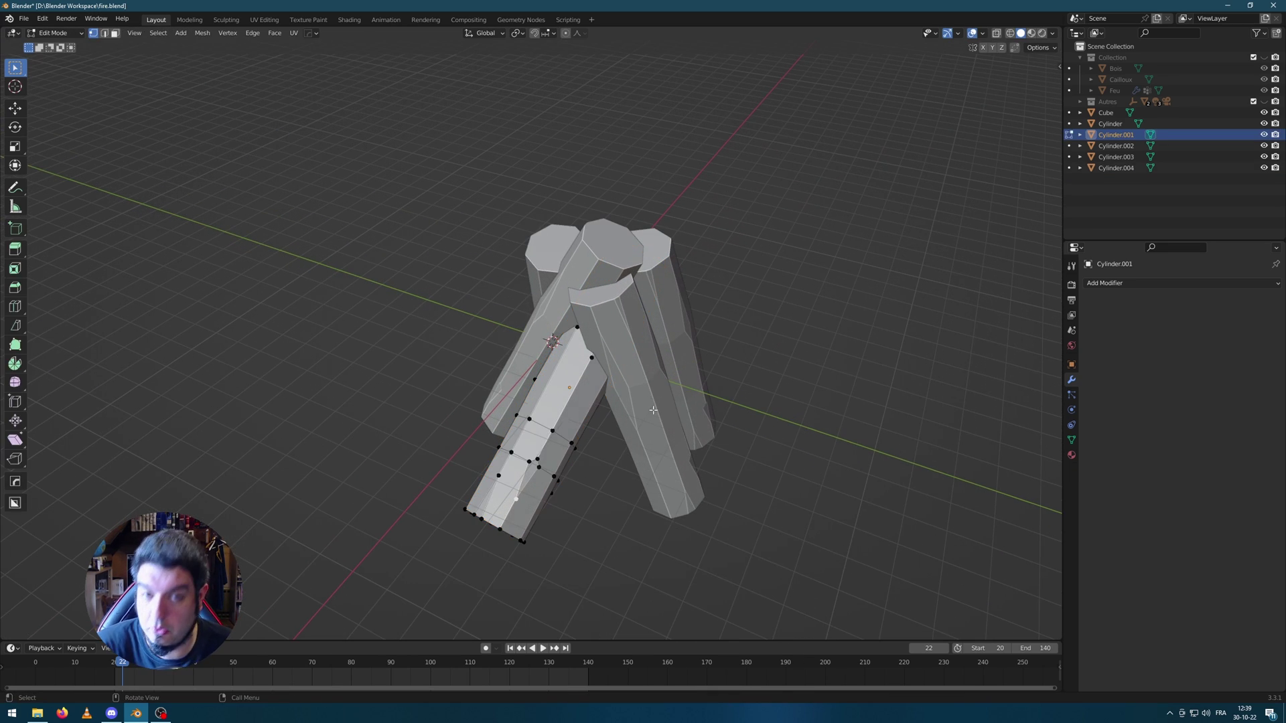
key("Tab")
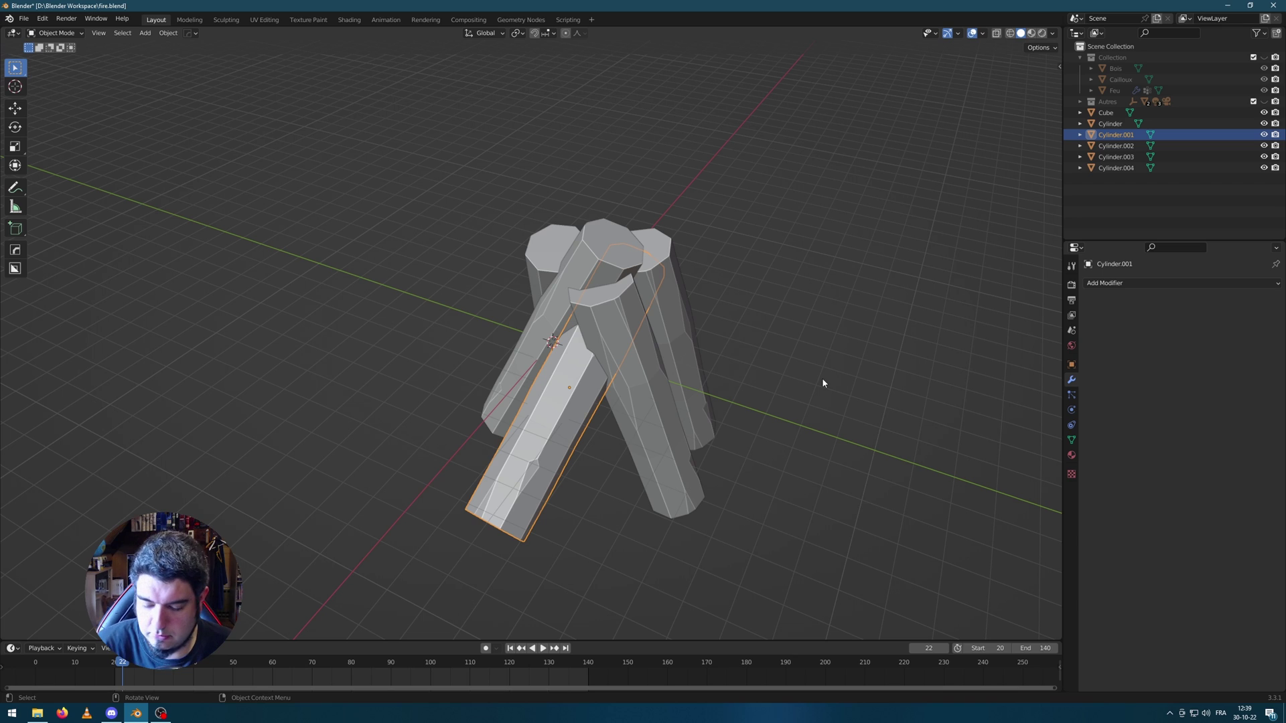
left_click(502, 33)
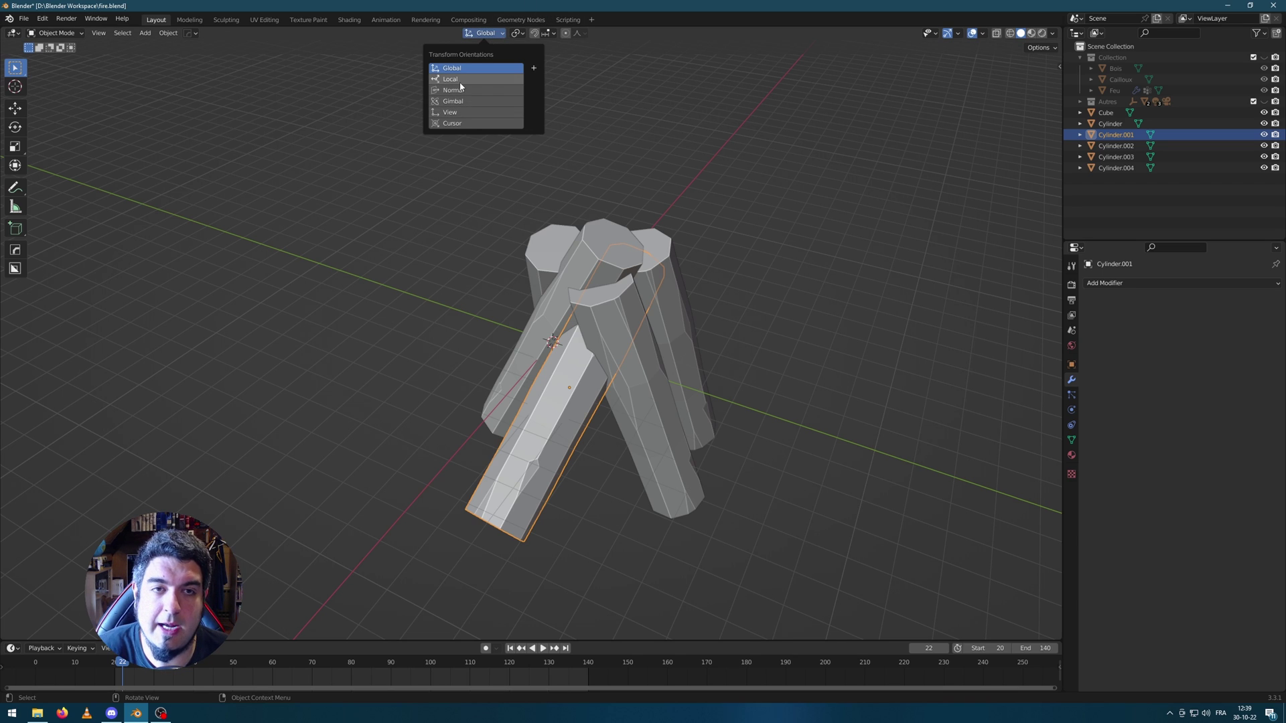
left_click(459, 79)
middle_click_drag(770, 321, 500, 330)
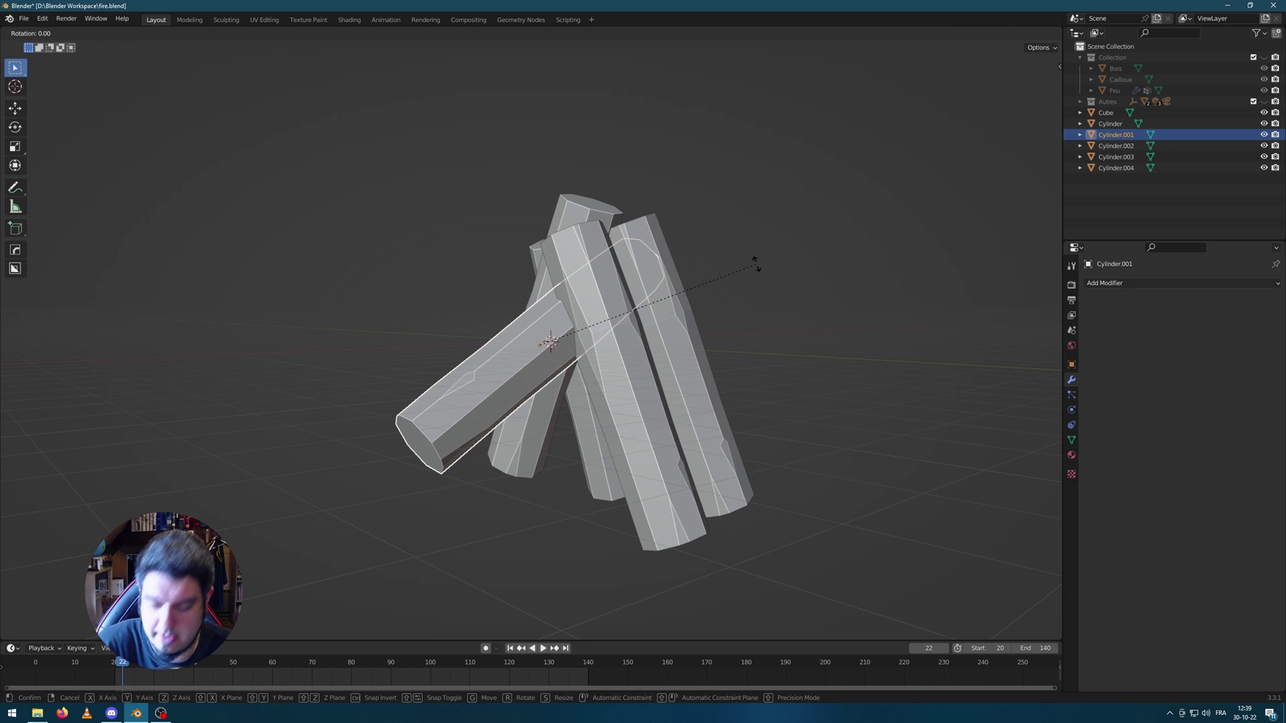
type("x90")
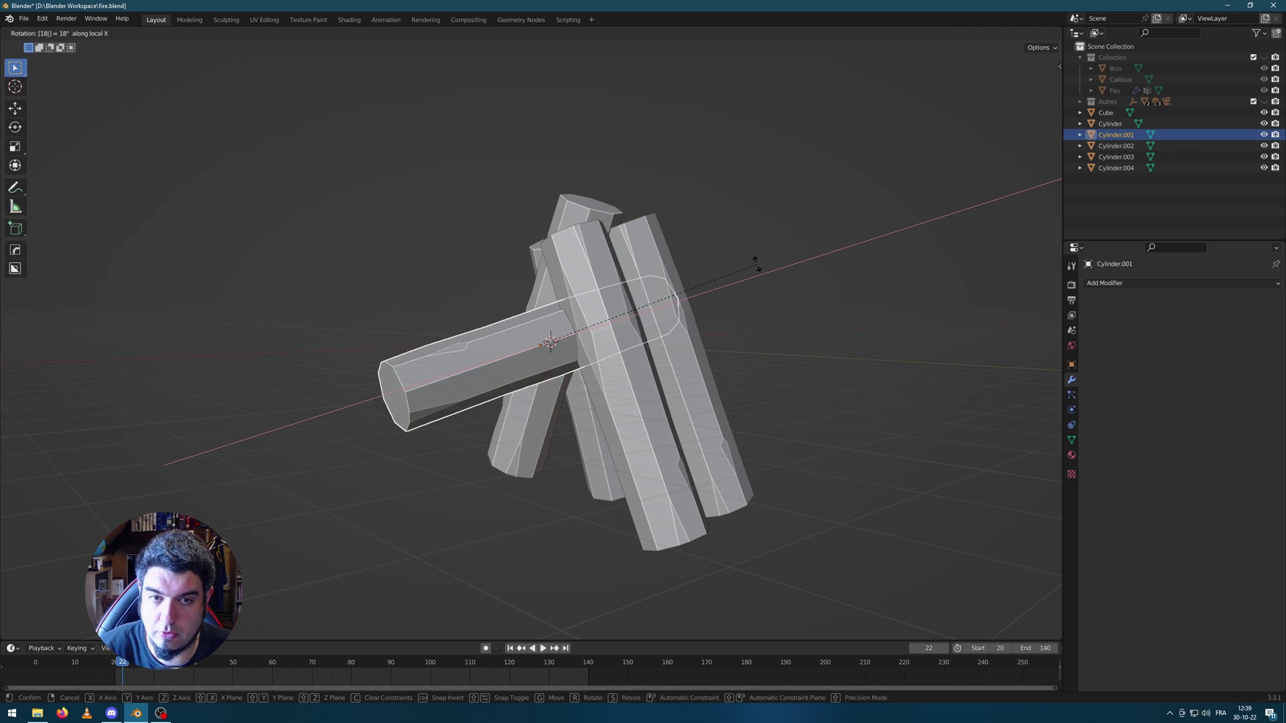
key("Return")
middle_click_drag(755, 266, 603, 315)
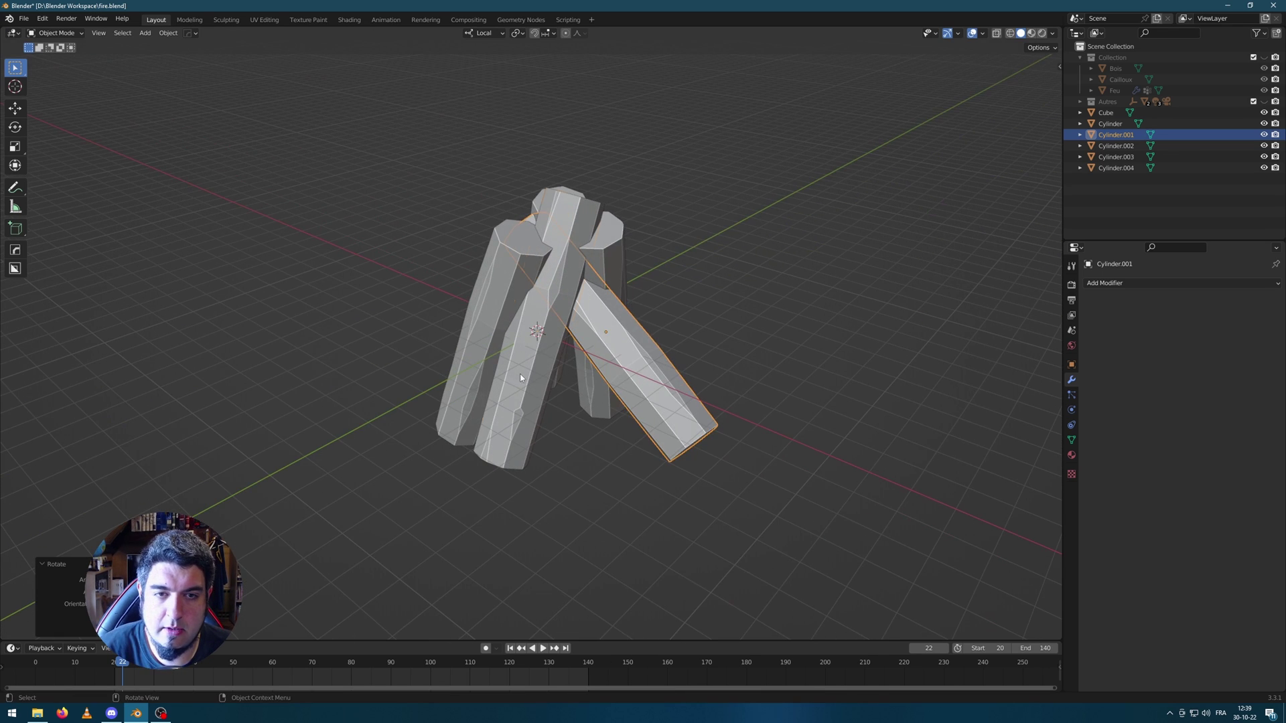
Rotate the first log in the pile about its local Z axis.
left_click(530, 315)
key("r")
key("z")
key("Return")
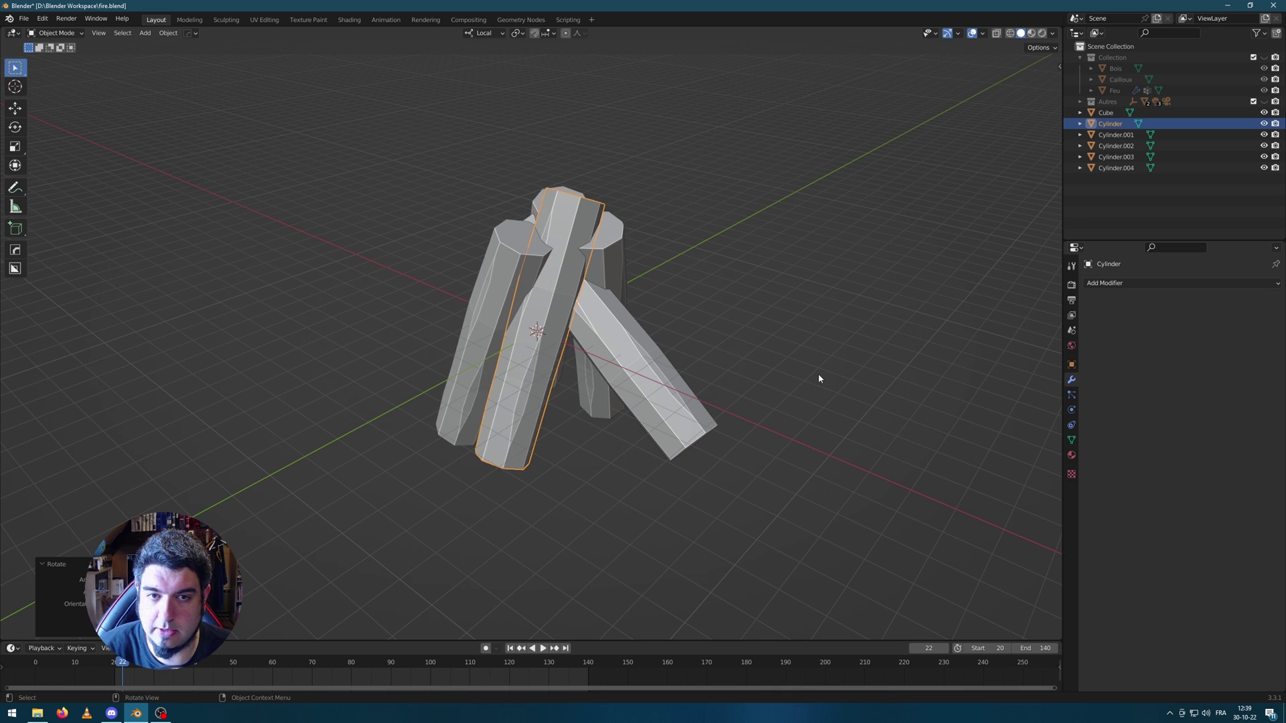
Rotate the fifth log 180° about its local Y axis.
middle_click_drag(818, 373, 540, 368)
left_click(435, 358)
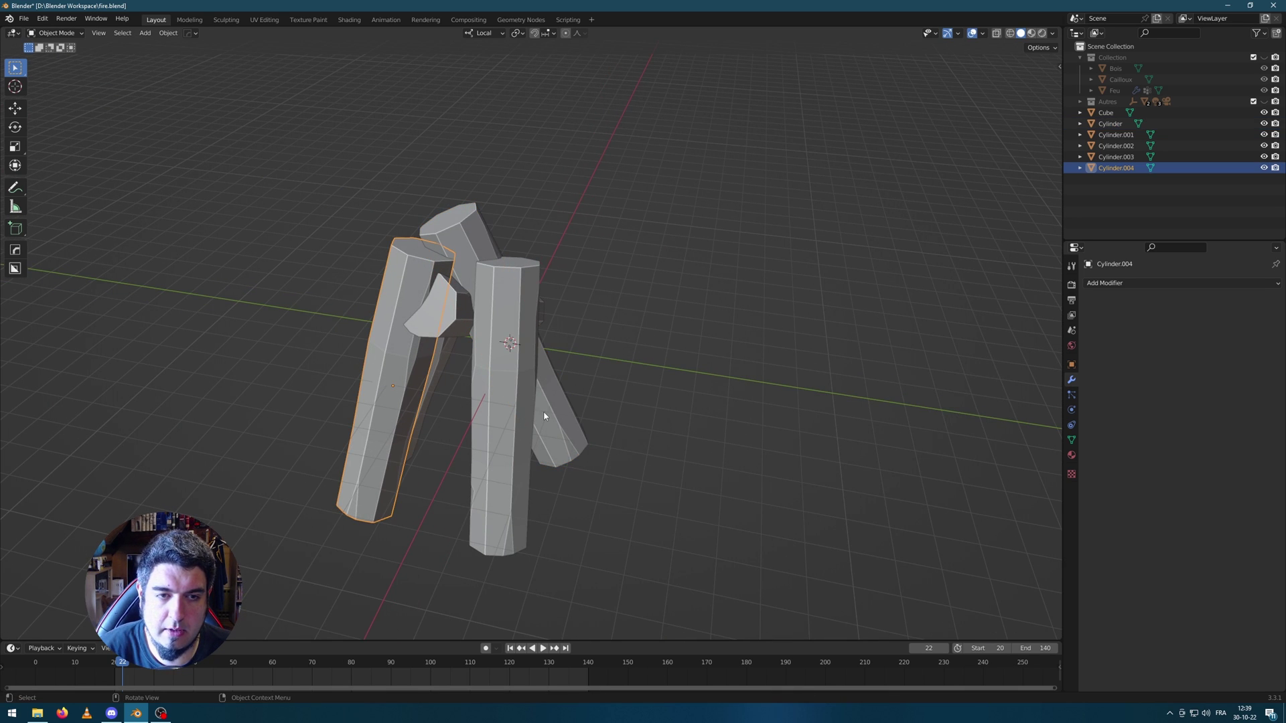
key("r")
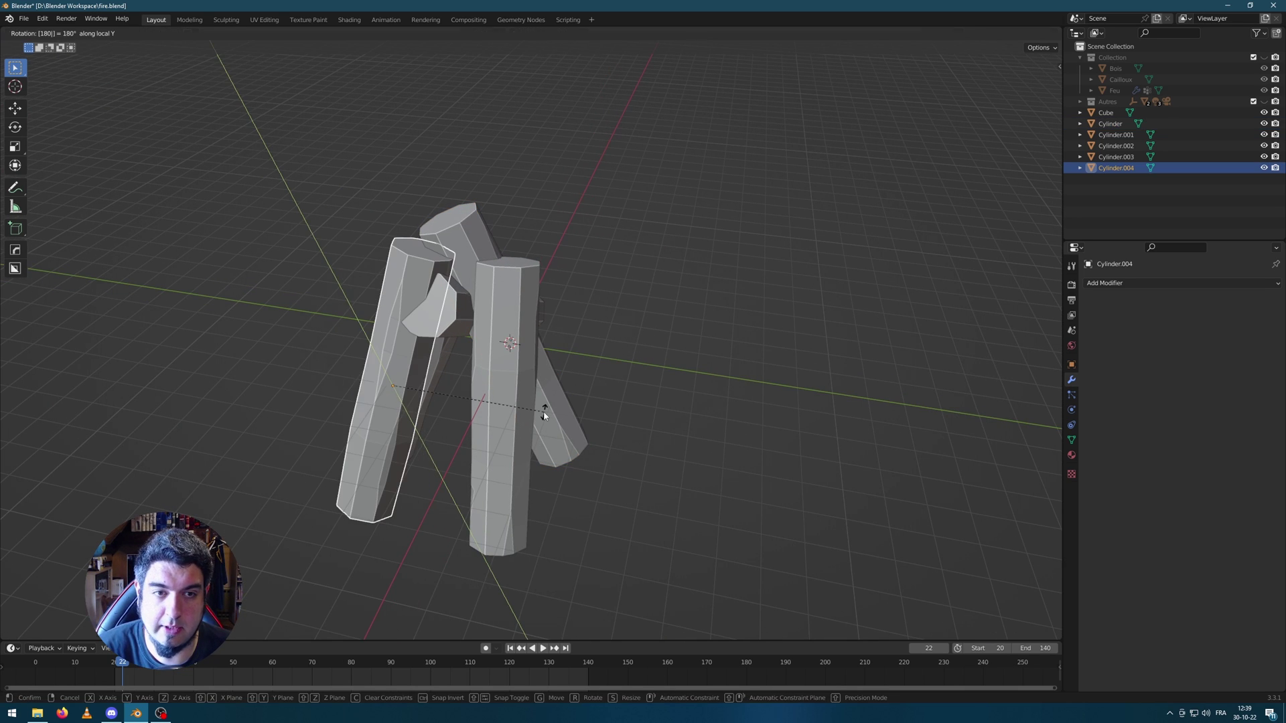
left_click(394, 406)
middle_click_drag(393, 407, 527, 396)
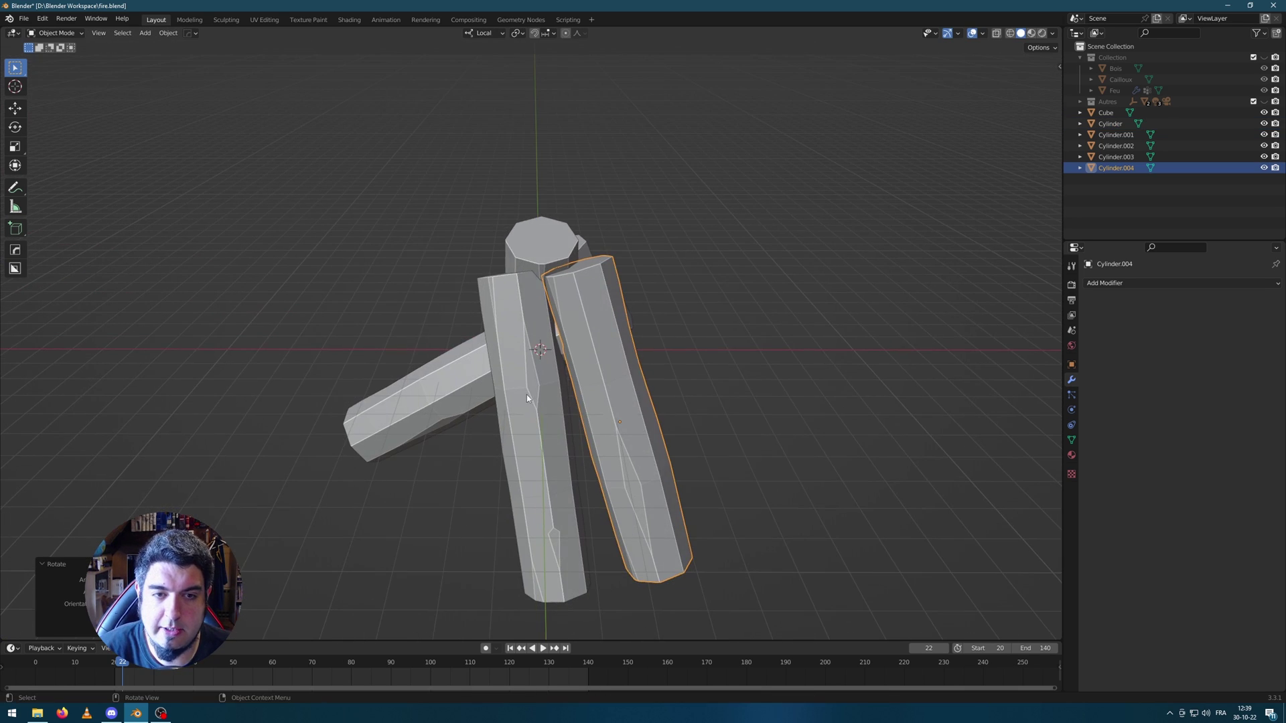
Adjust the rotation of the second log where it leans against the pile.
left_click(673, 401)
middle_click_drag(673, 401, 703, 281)
left_click(550, 420)
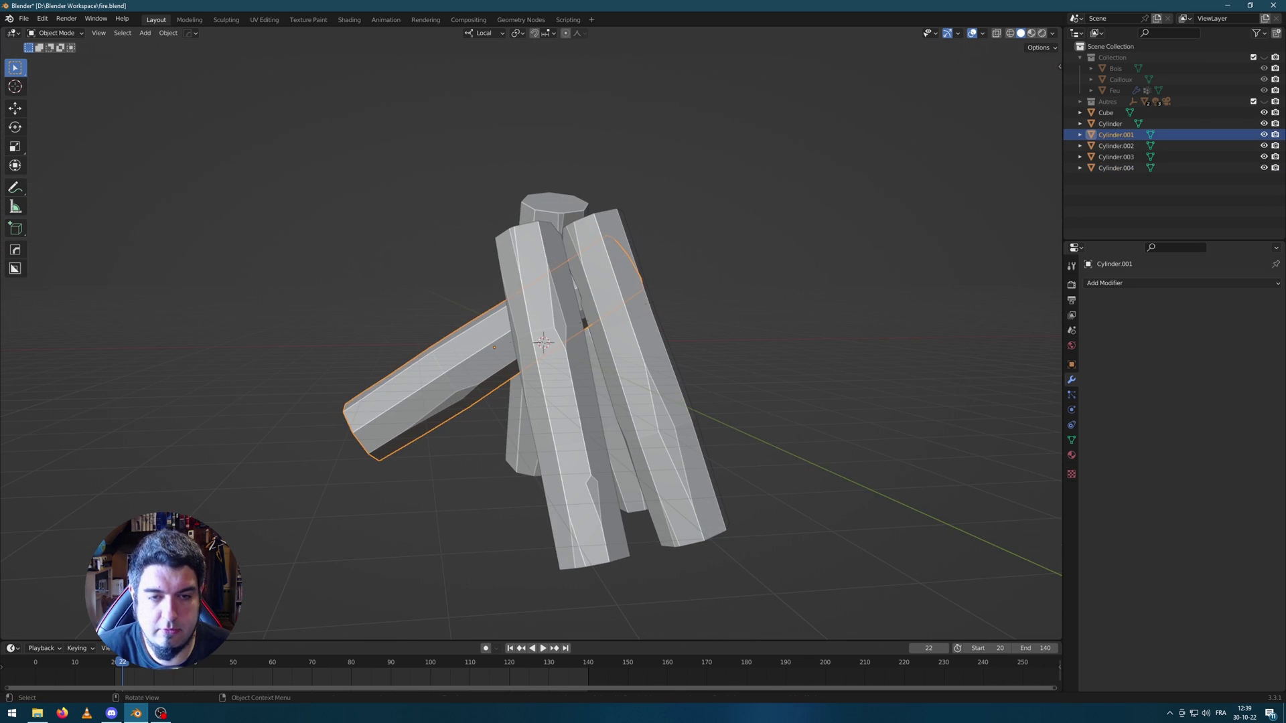
key("r")
left_click(733, 237)
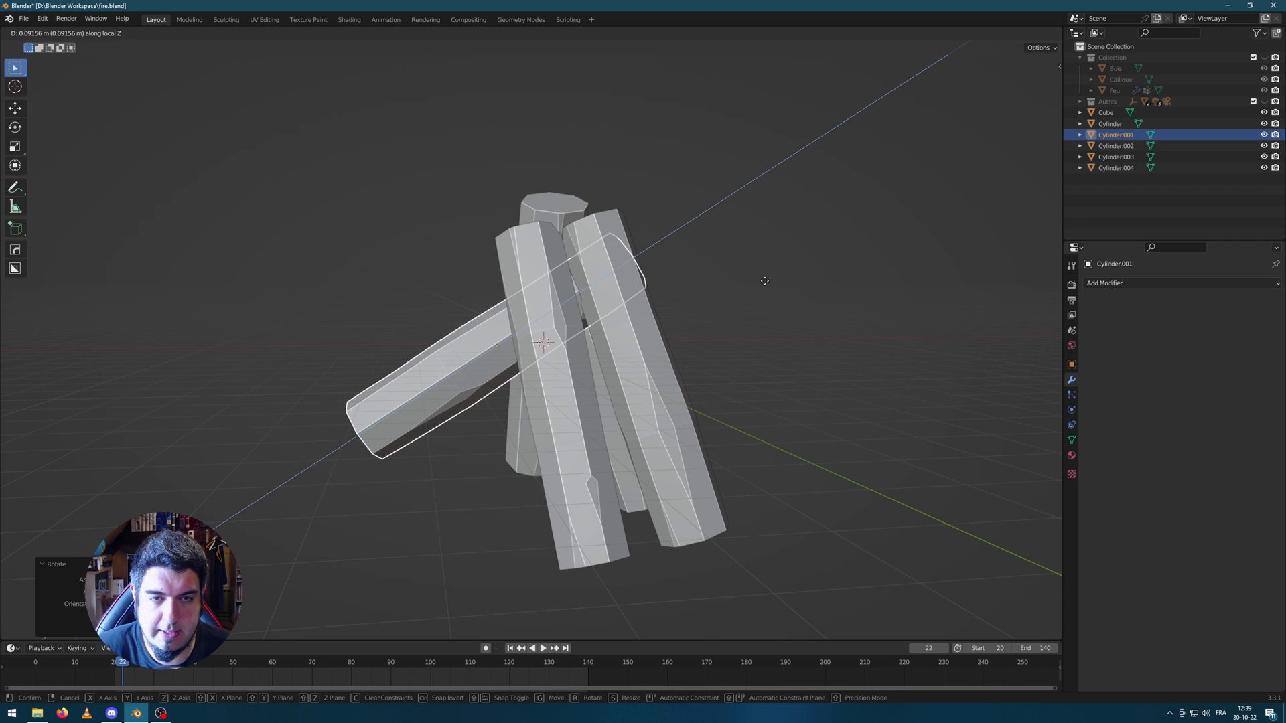
Set the transform orientation back to Global and lower the second log along the Z axis.
left_click(483, 33)
left_click(489, 67)
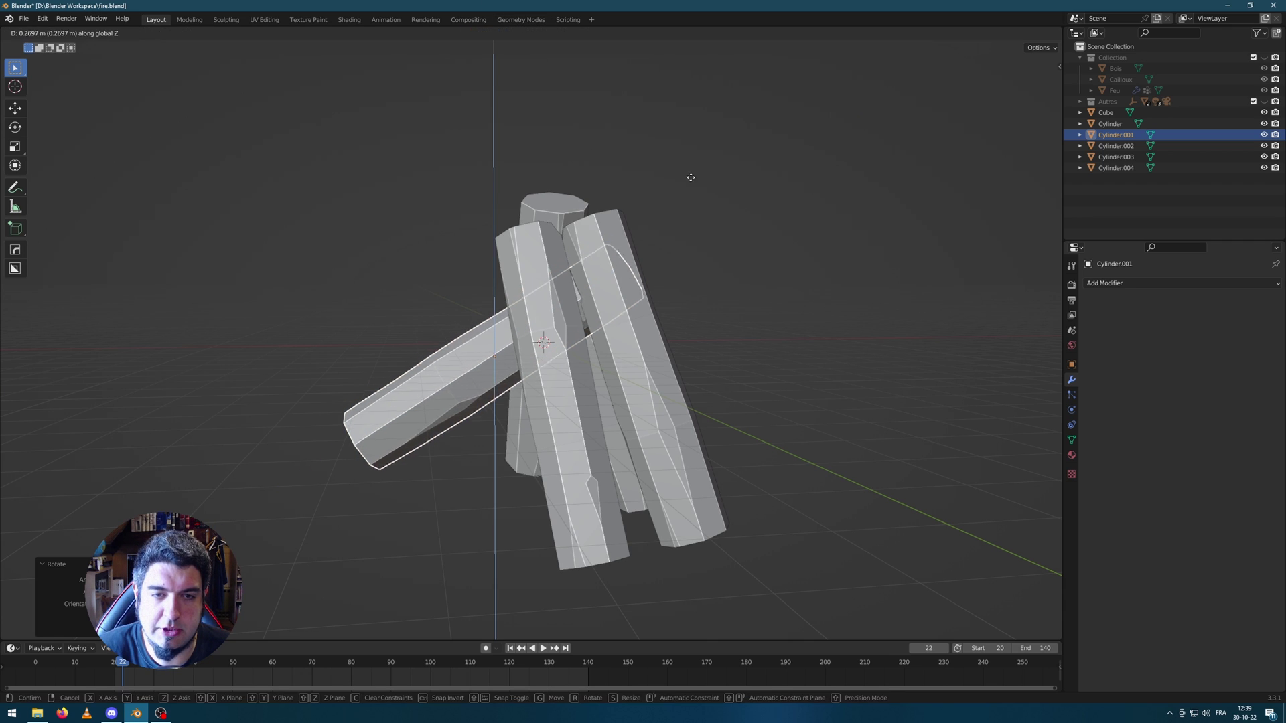
key("g")
left_click(670, 268)
Rotate the second log about its local X axis to change how far it leans.
middle_click_drag(670, 268, 727, 383)
key("r")
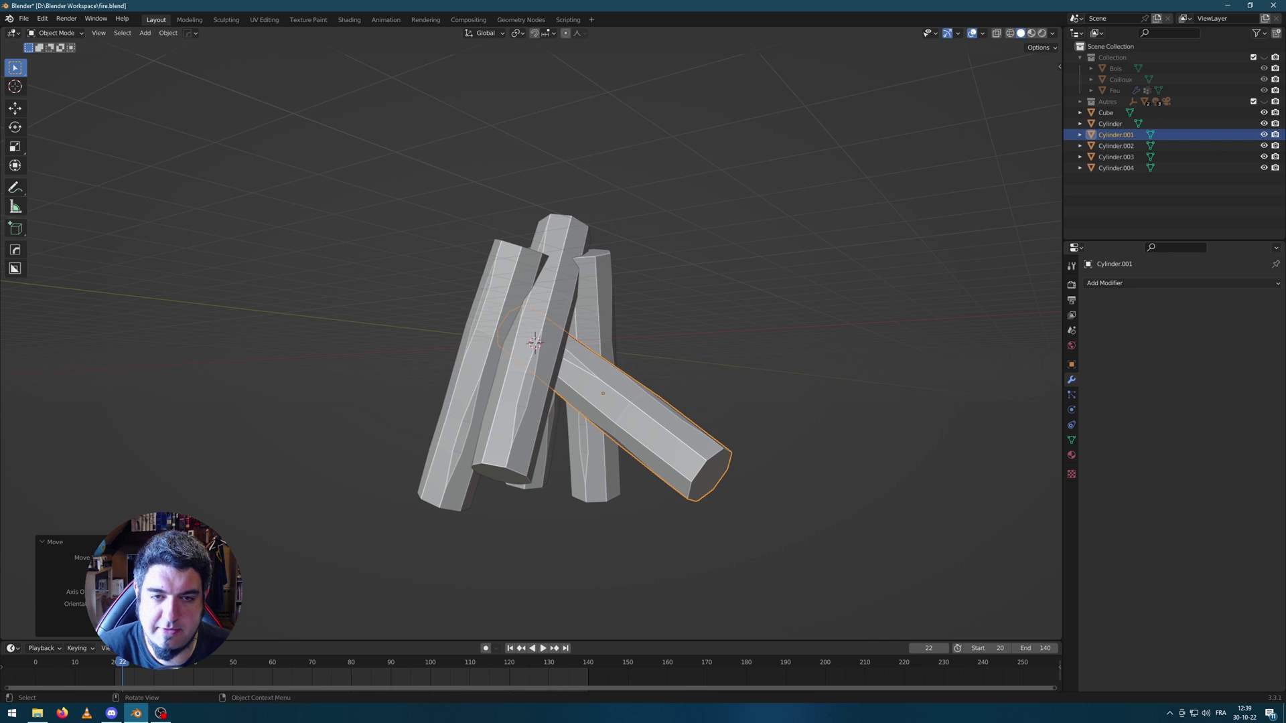
key("x")
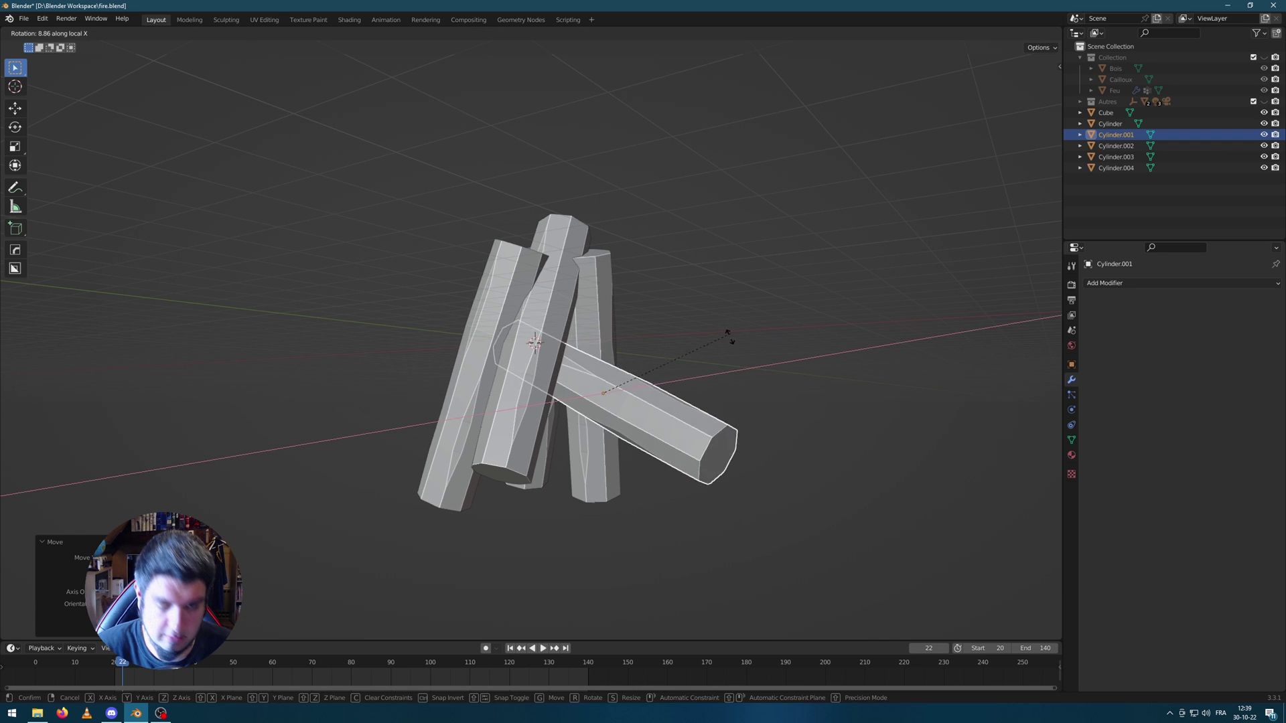
left_click(720, 365)
Try adding a sixth log by duplicating the leaning log in place and rotating the copy about Z.
middle_click_drag(376, 494, 777, 394)
key("shift+d")
right_click(867, 299)
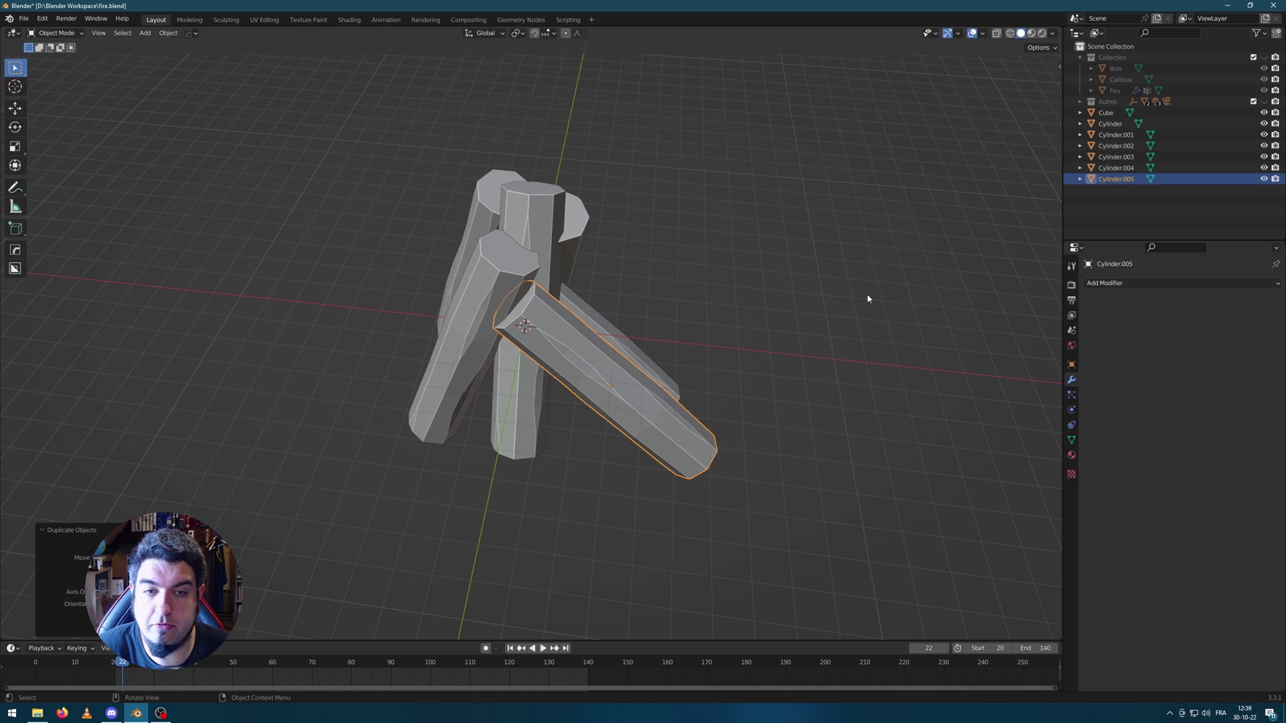
key("r")
key("z")
left_click(804, 489)
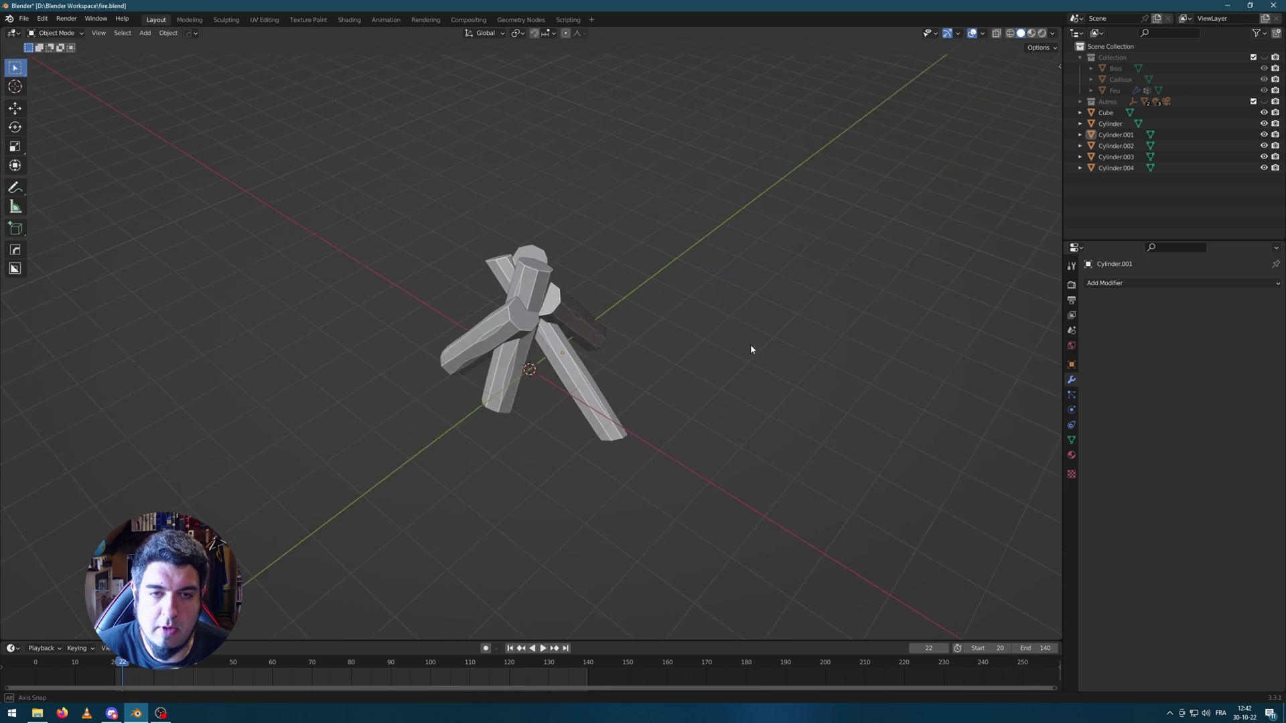
Move the faceted stone out from inside the log pile and scale it up.
middle_click_drag(742, 348, 623, 312)
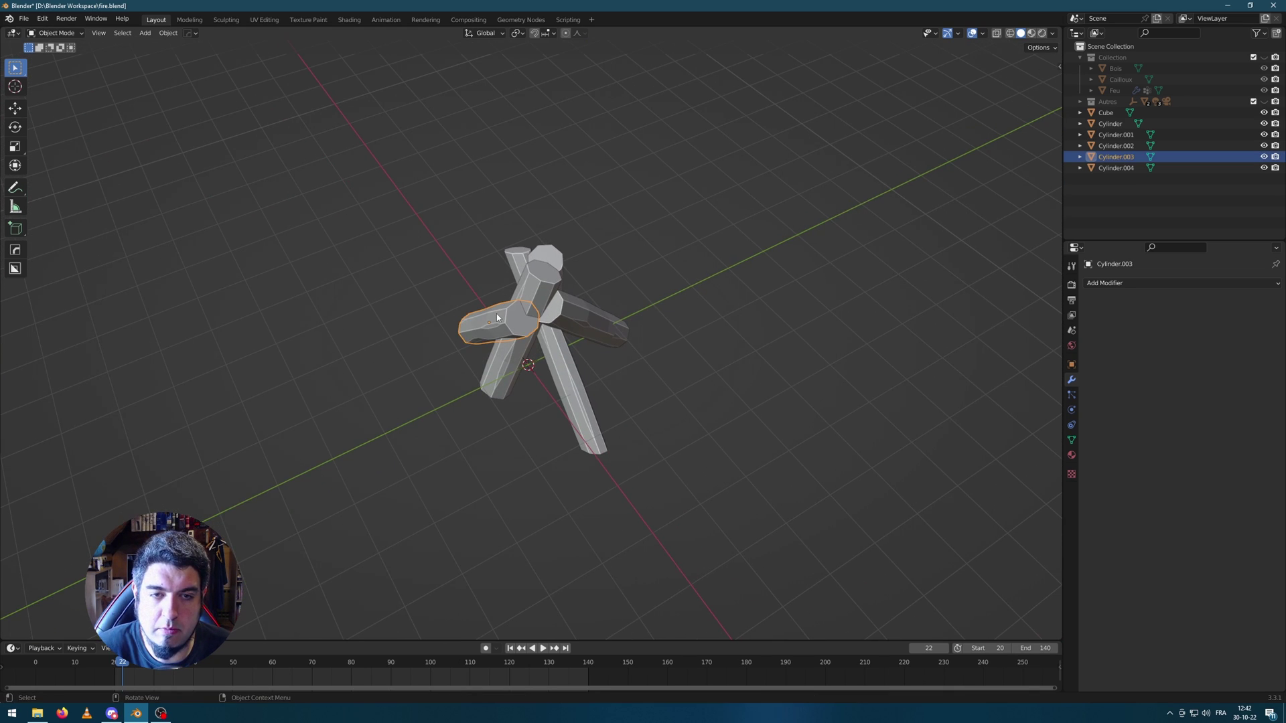
middle_click_drag(496, 314, 876, 259)
left_click(846, 298)
middle_click_drag(846, 299, 904, 282)
left_click(1112, 116)
middle_click_drag(737, 255, 617, 243)
key("g")
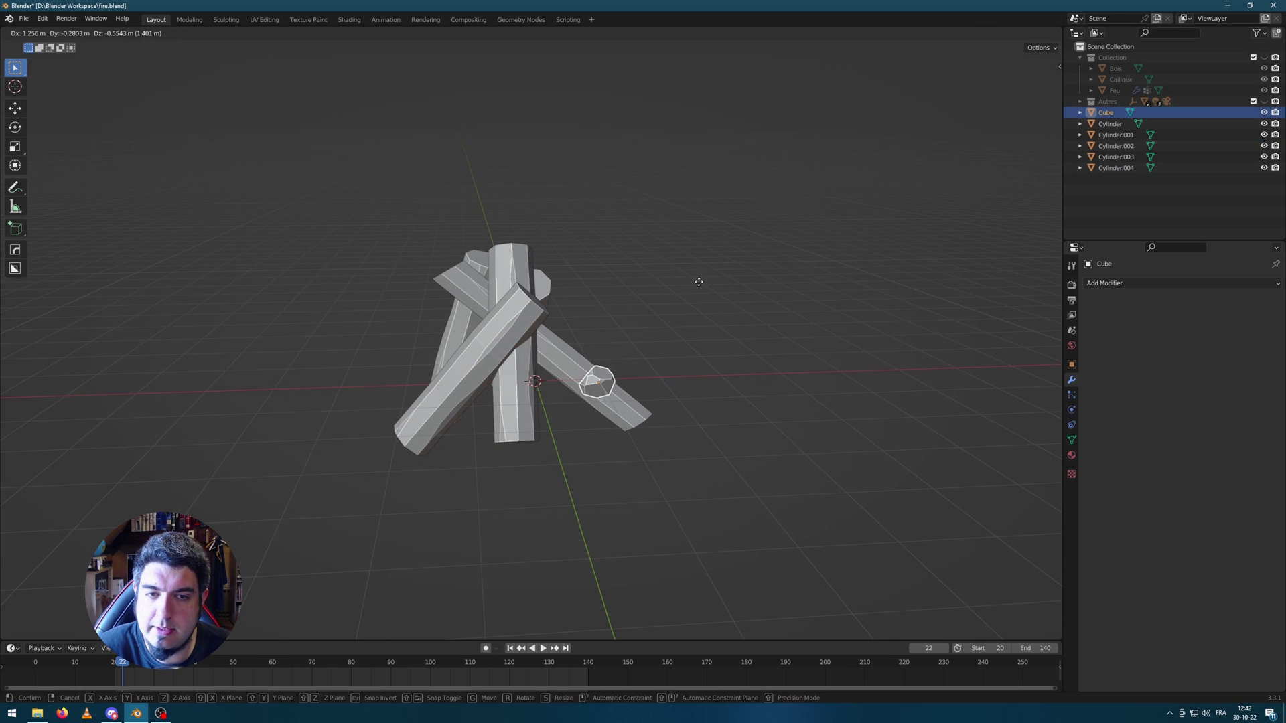
left_click(694, 270)
key("s")
left_click(753, 298)
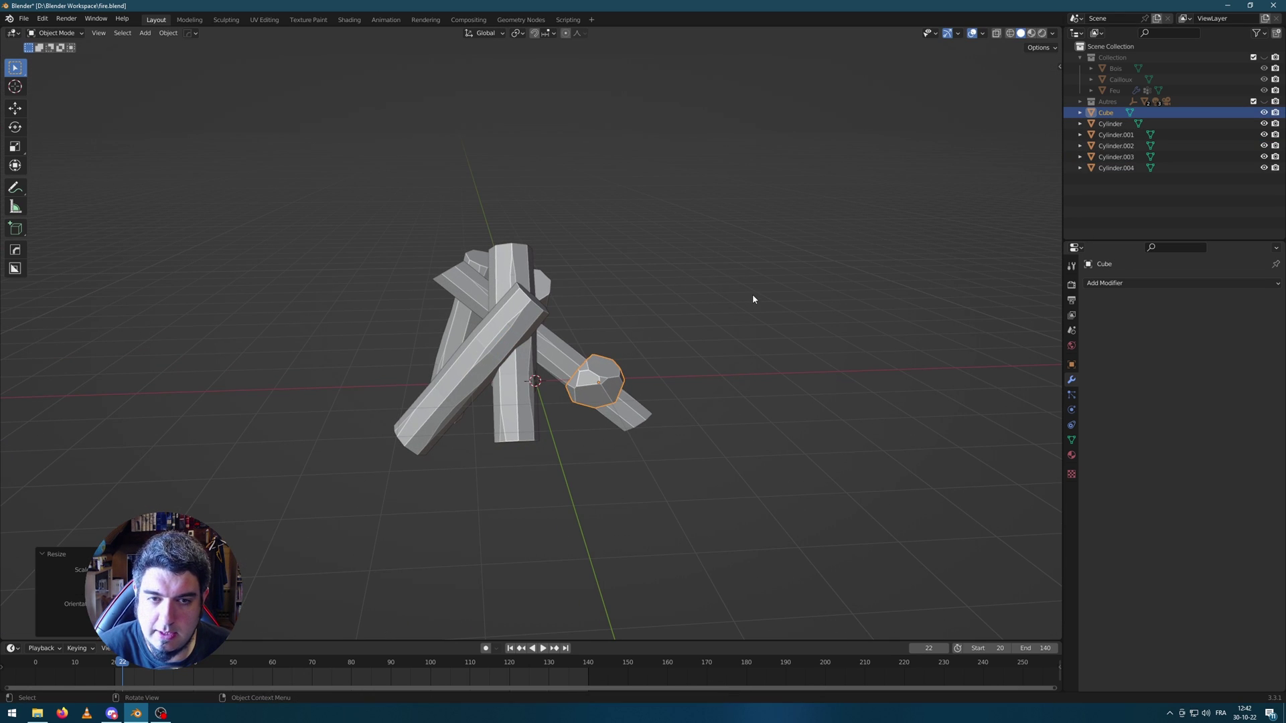
Lower the stone to the base of the logs in front view and reposition it beside the pile.
key("KP_1")
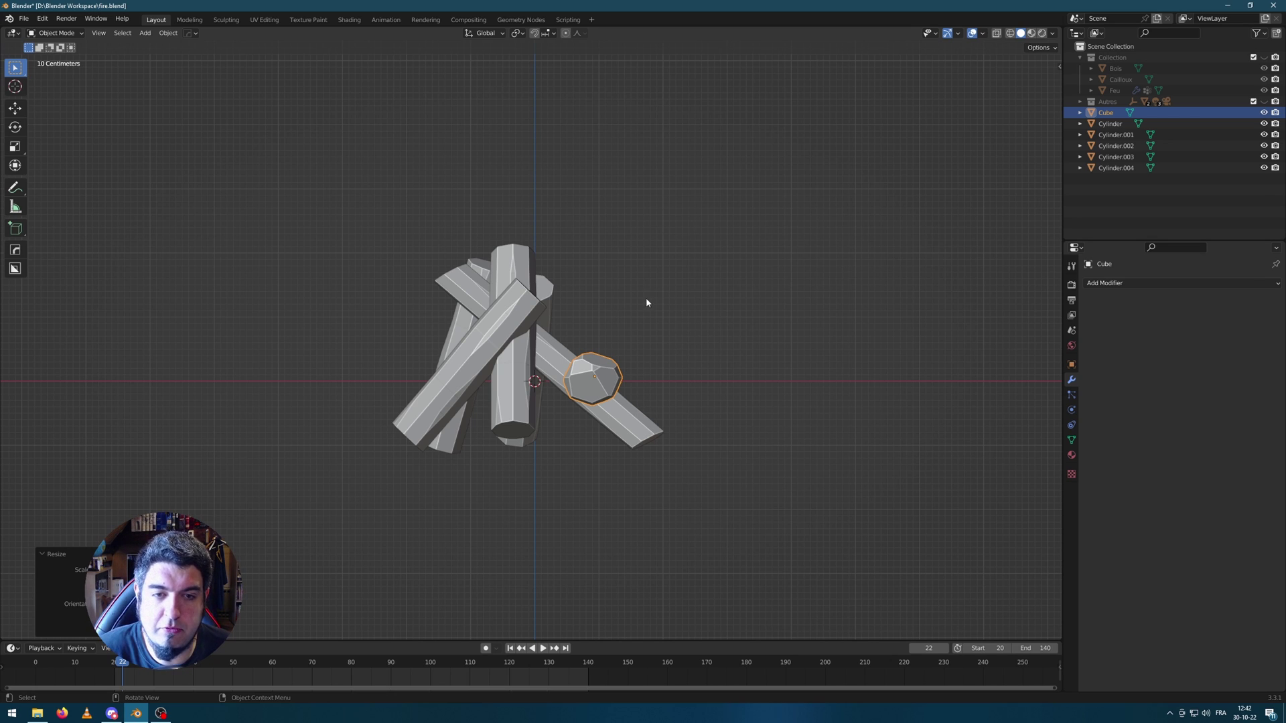
key("g")
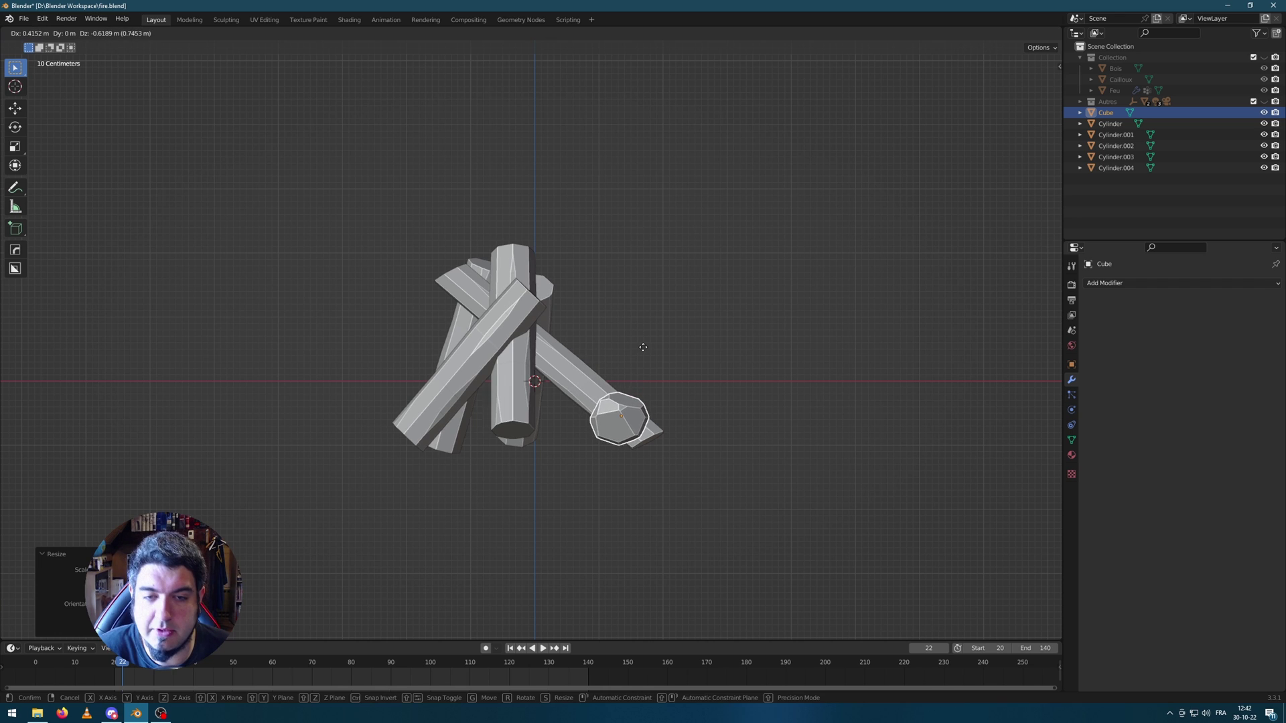
left_click(636, 354)
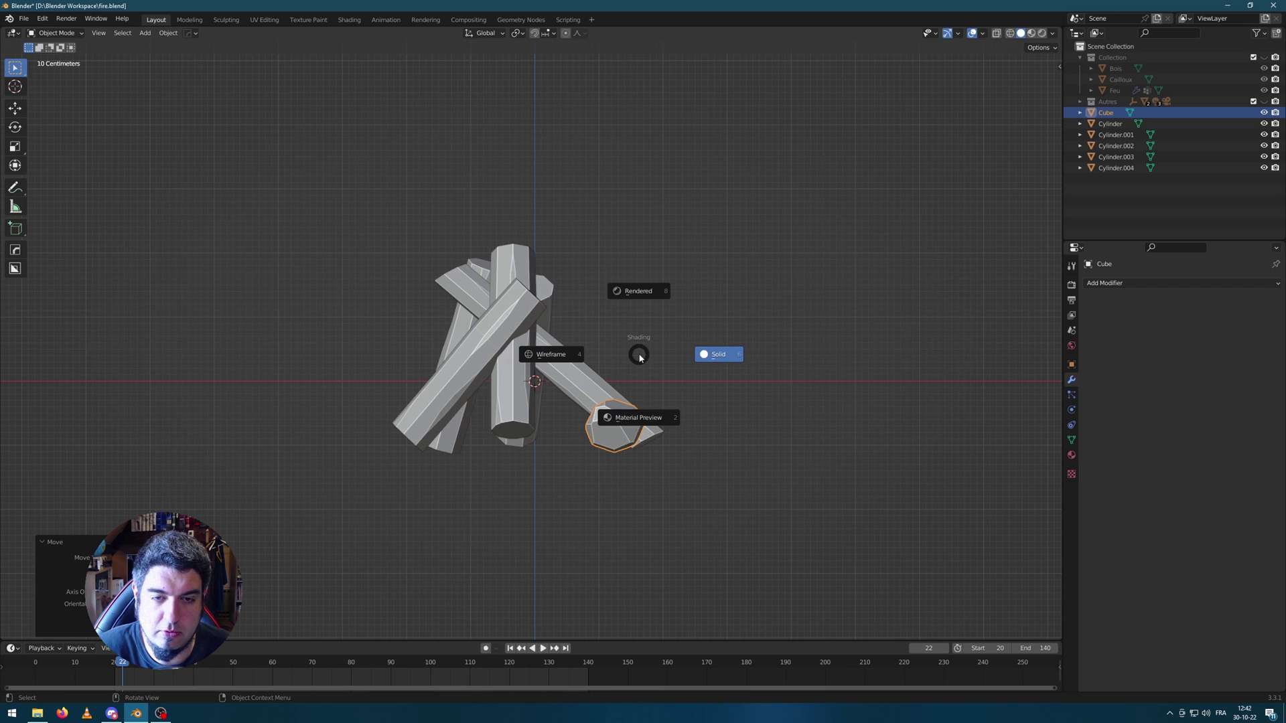
key("g")
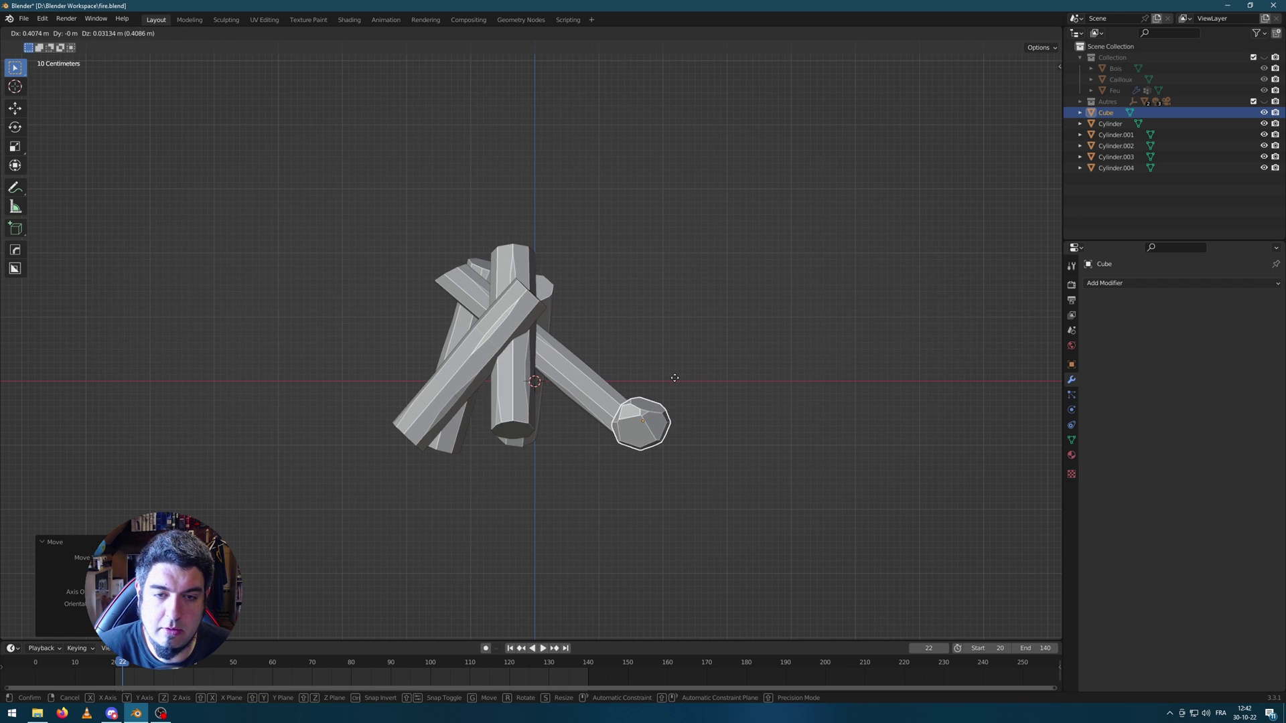
left_click(670, 379)
middle_click_drag(697, 343, 703, 402)
key("g")
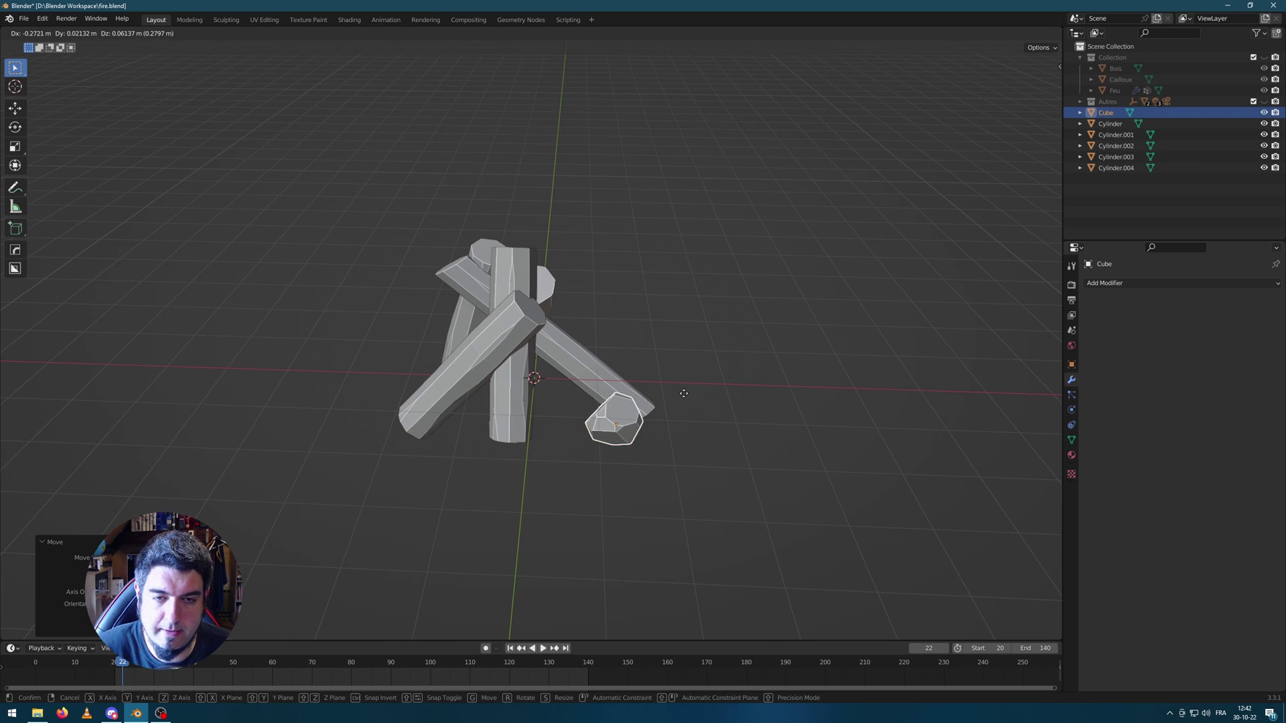
left_click(665, 402)
Duplicate the stone in top view with its height locked and place the copy in front of the logs.
key("KP_7")
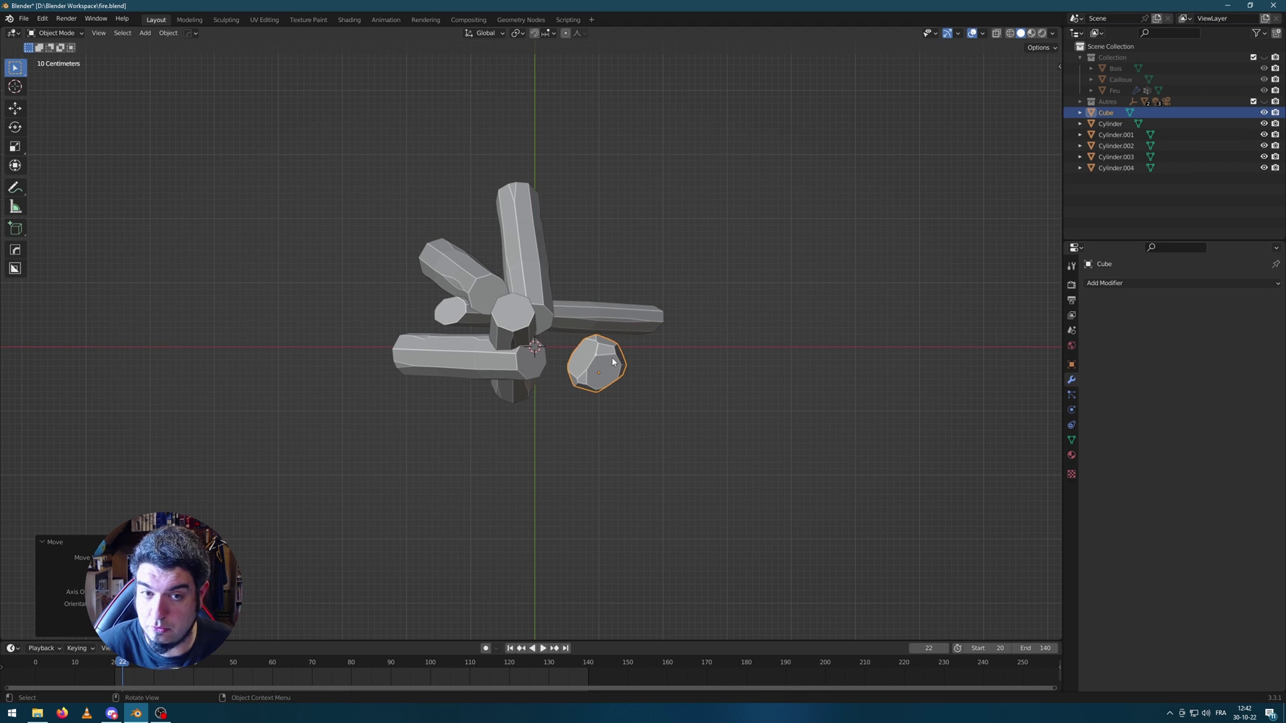
key("shift+d")
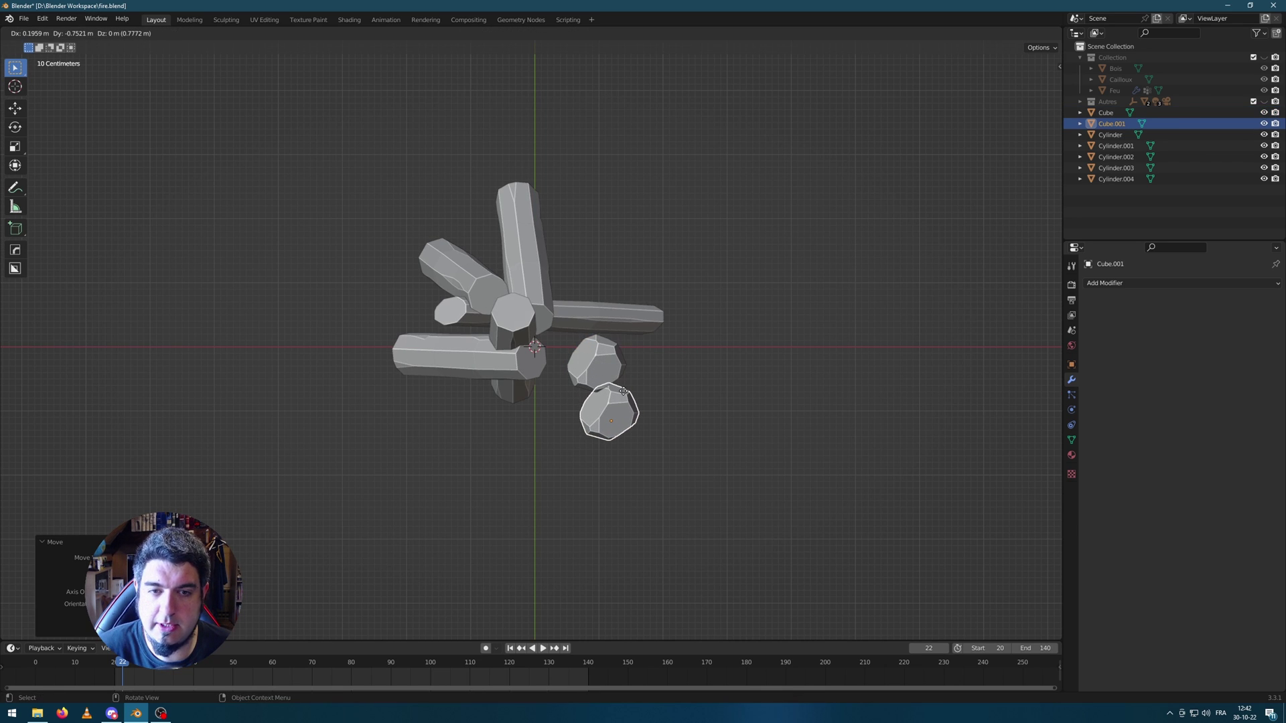
key("shift+z")
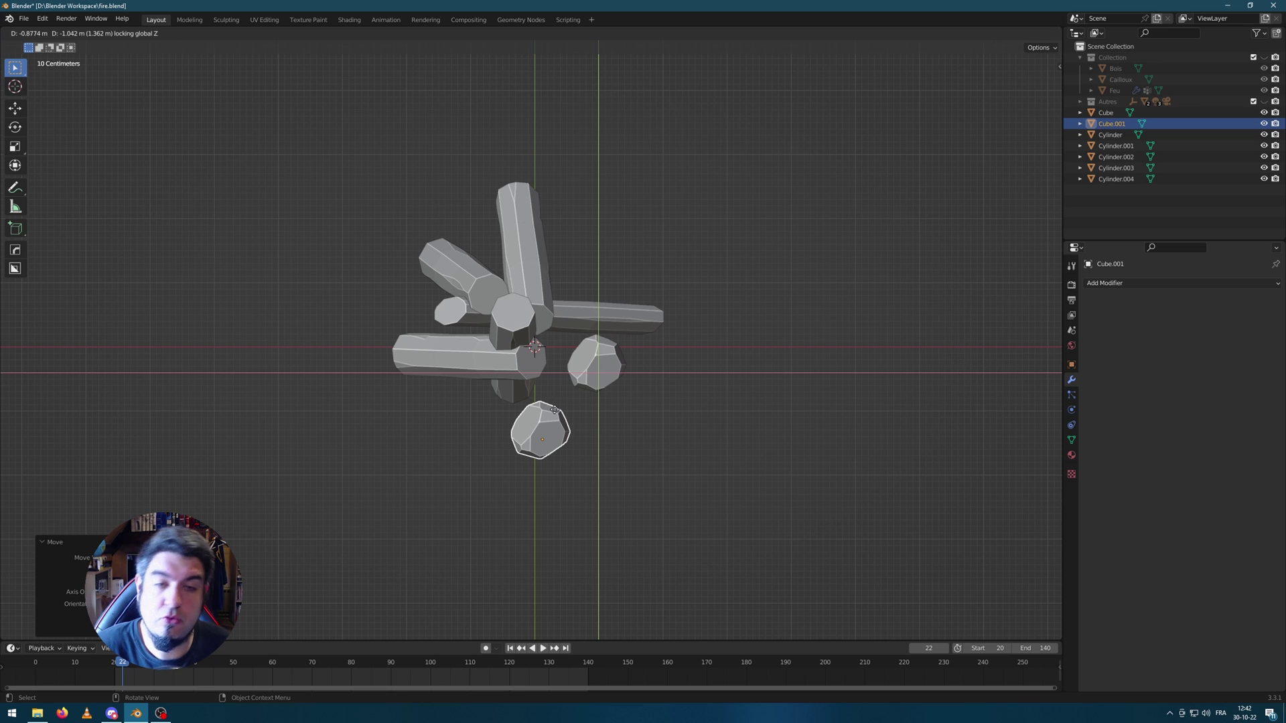
left_click(555, 409)
Duplicate the stone twice more, placing the copies at the front-left and left of the pile, and rotate the last one.
key("shift+d")
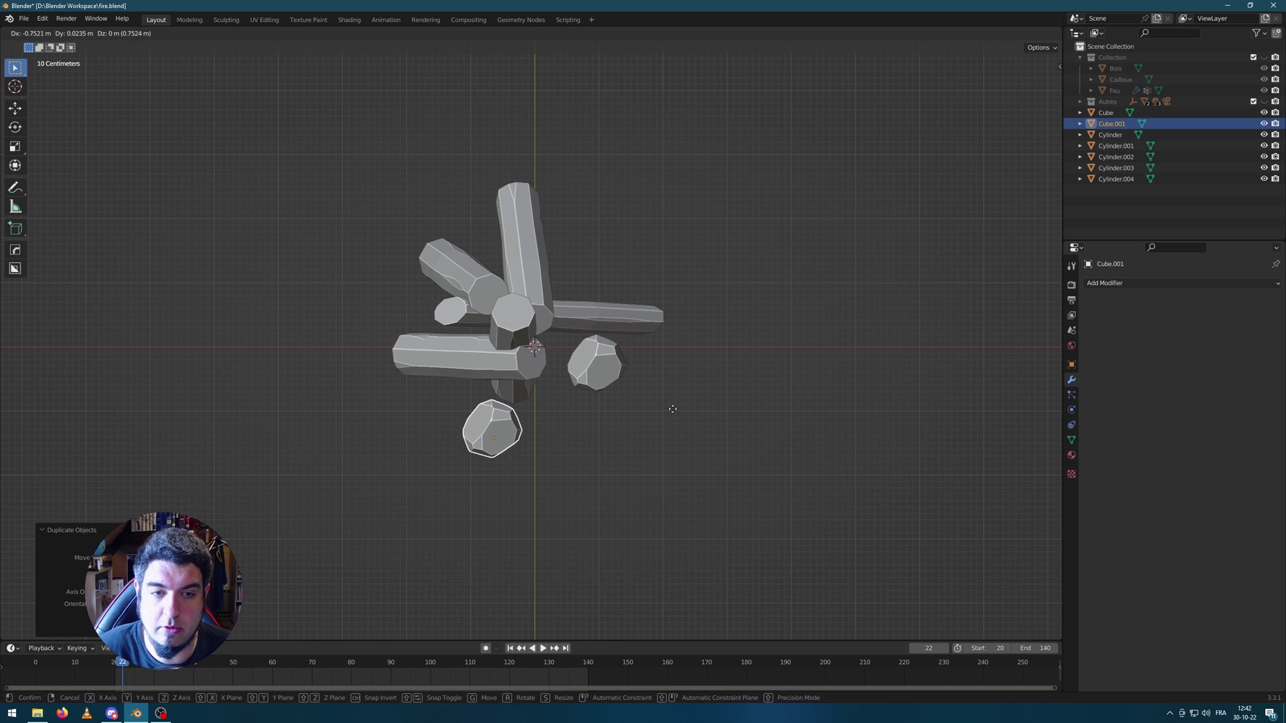
left_click(613, 384)
key("shift+d")
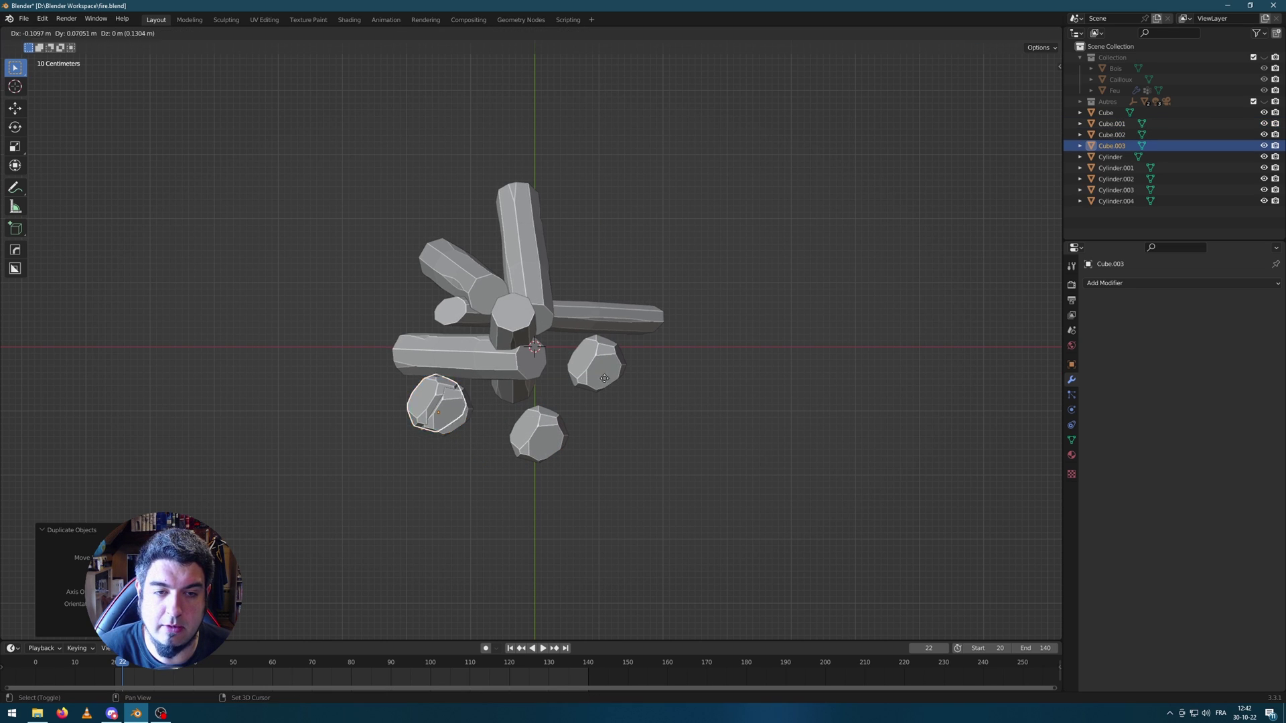
left_click(557, 279)
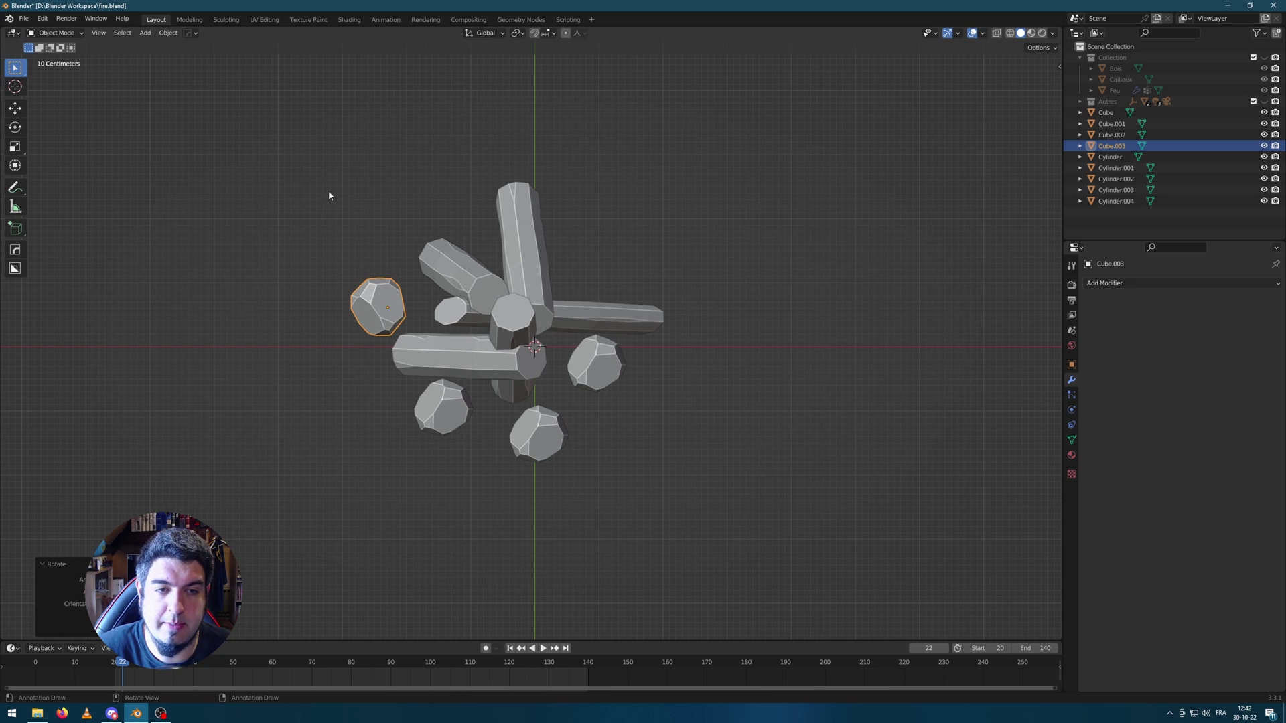
Rotate the front-left, front and original stones freely with trackball rotation so each shows different facets.
left_click(438, 410)
key("r")
key("r")
left_click(531, 433)
left_click(530, 432)
key("r")
key("r")
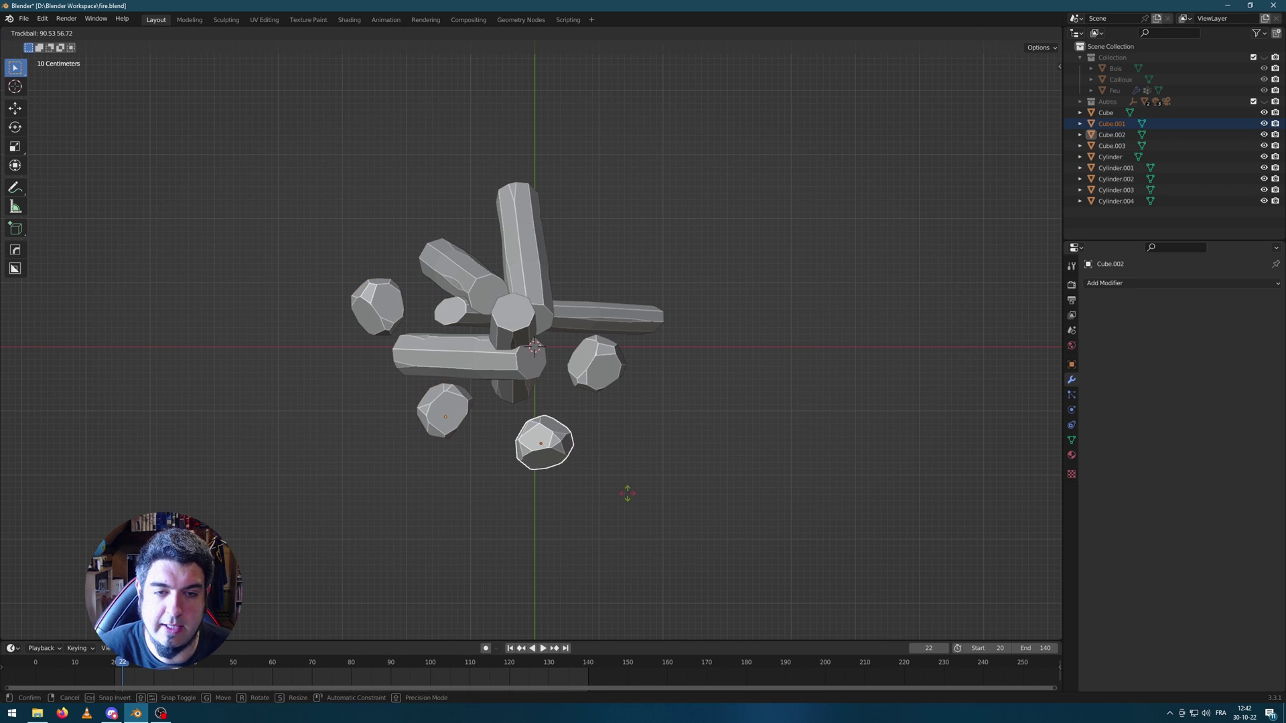
left_click(600, 365)
left_click(600, 367)
key("r")
key("r")
left_click(712, 341)
Duplicate the original stone to the upper-right side of the pile in top view and rotate the copy.
key("shift+d")
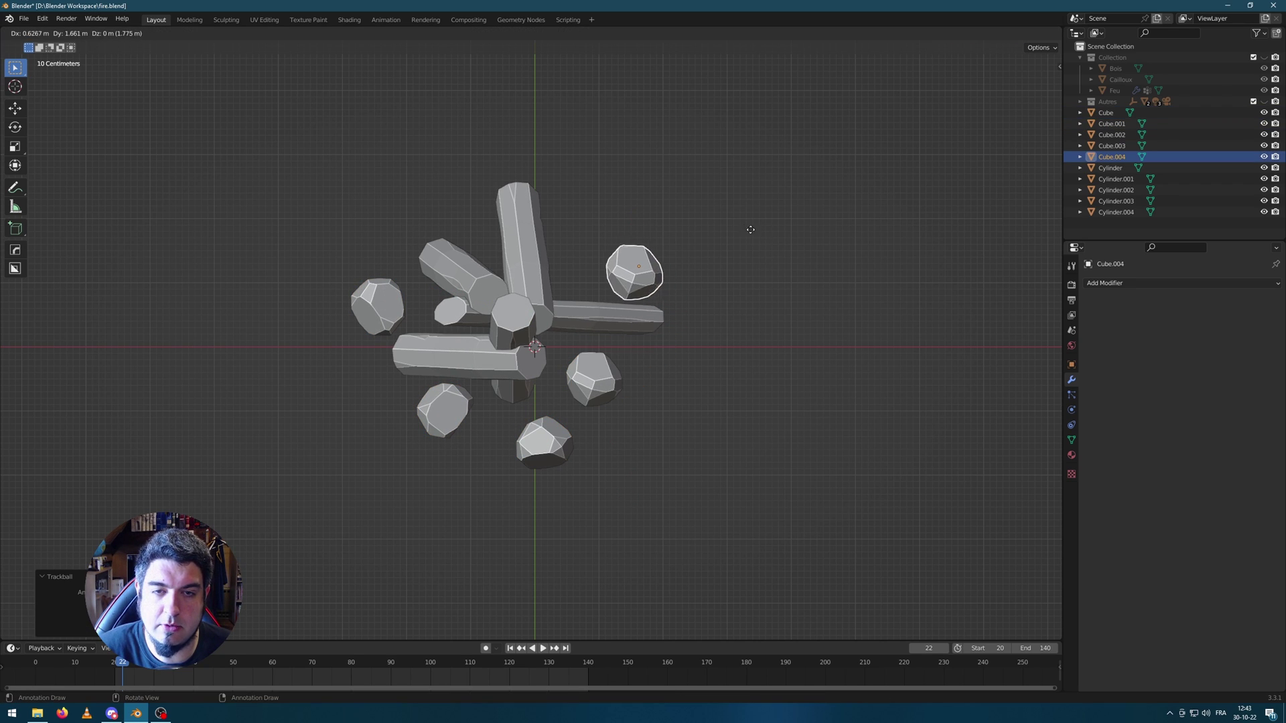
left_click(746, 224)
key("r")
left_click(637, 172)
Duplicate the upper-right stone to the back of the pile, beside the rear log's end, and trackball-rotate the copy.
key("shift+d")
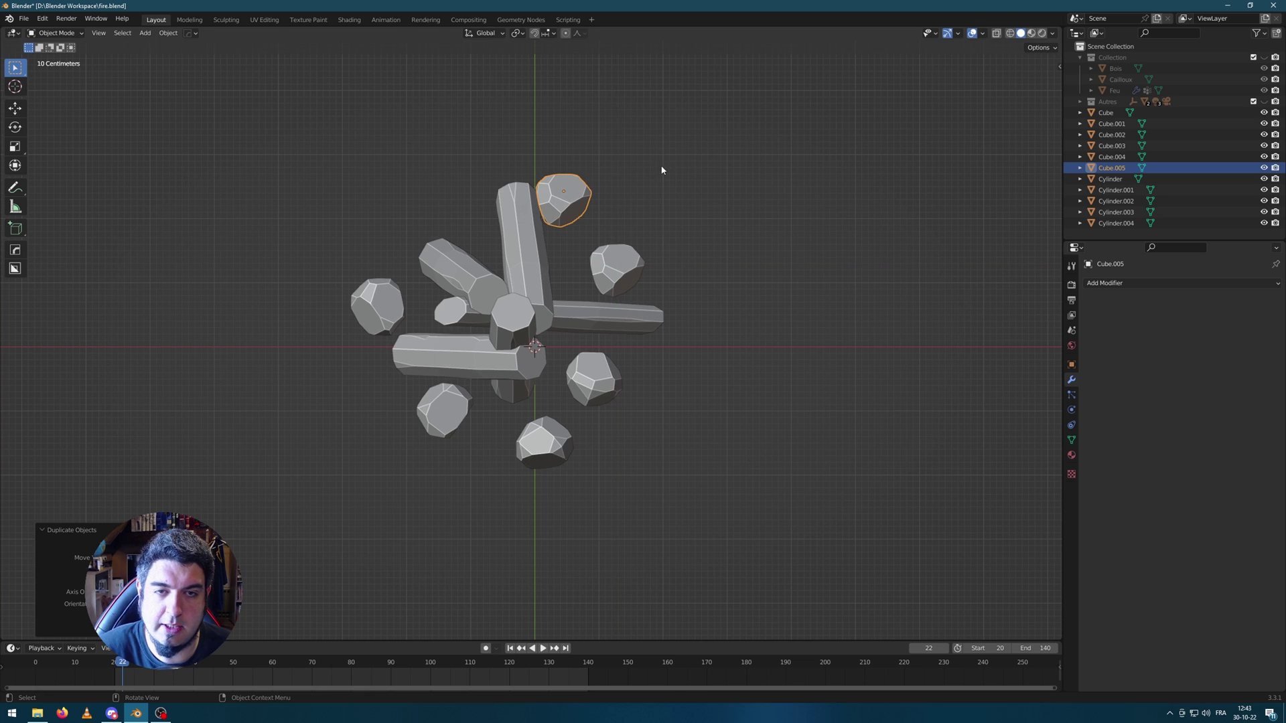
left_click(663, 173)
key("r")
key("r")
left_click(583, 148)
Duplicate the back stone to the other side of the rear log and trackball-rotate the copy.
key("shift+d")
left_click(482, 163)
key("r")
key("r")
left_click(364, 149)
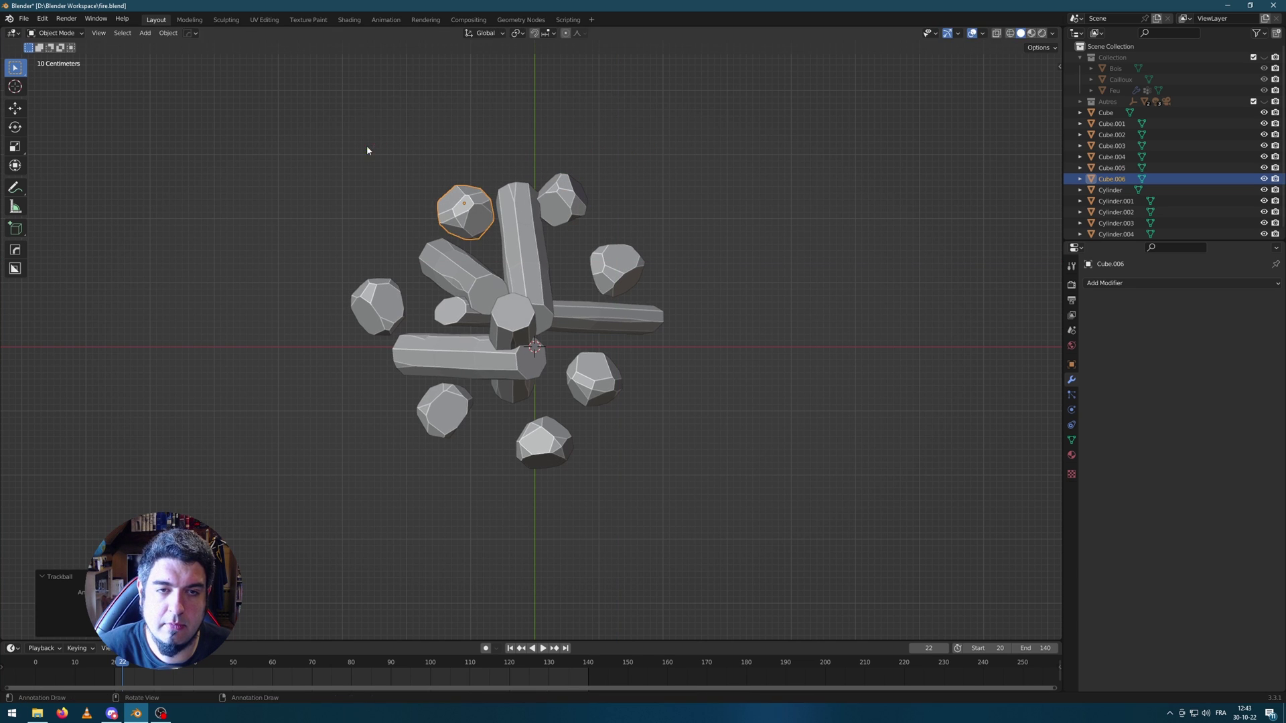
Duplicate the back-left stone into the gap towards the far-left stone in top view and trackball-rotate the copy.
key("shift+d")
left_click(471, 250)
left_click(704, 382)
Scale the original front stone up slightly and shrink the stone on the right side of the ring.
middle_click_drag(703, 382, 543, 435)
left_click(533, 445)
key("s")
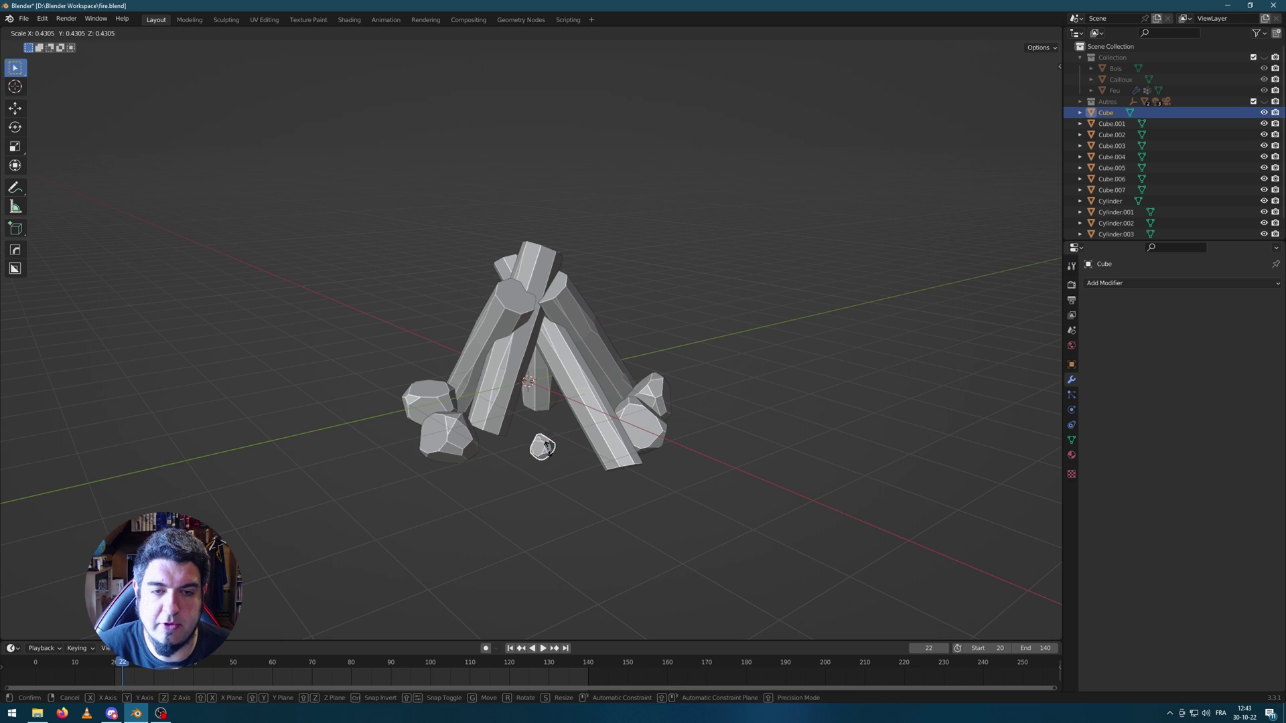
right_click(538, 452)
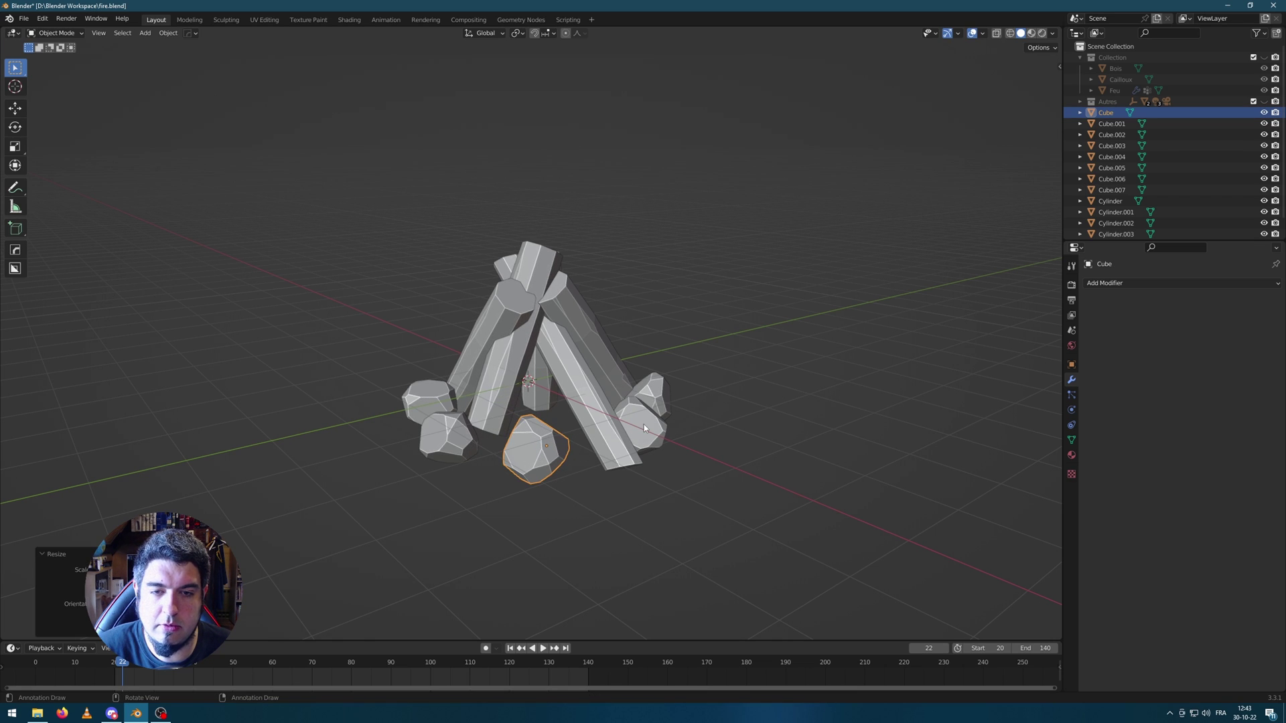
left_click(645, 424)
key("s")
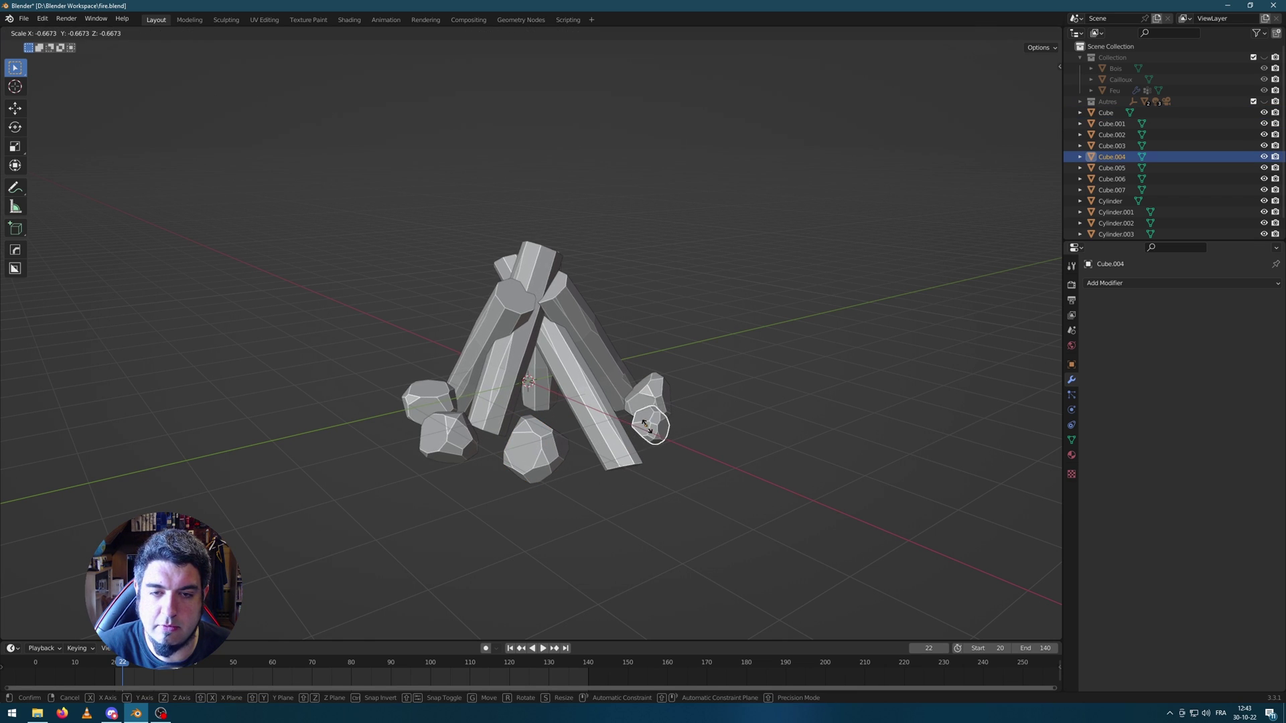
left_click(640, 426)
Duplicate the shrunken stone into the gap beside its larger neighbour and enlarge the copy slightly.
middle_click_drag(639, 426, 645, 499)
scroll(645, 499, "down", 3)
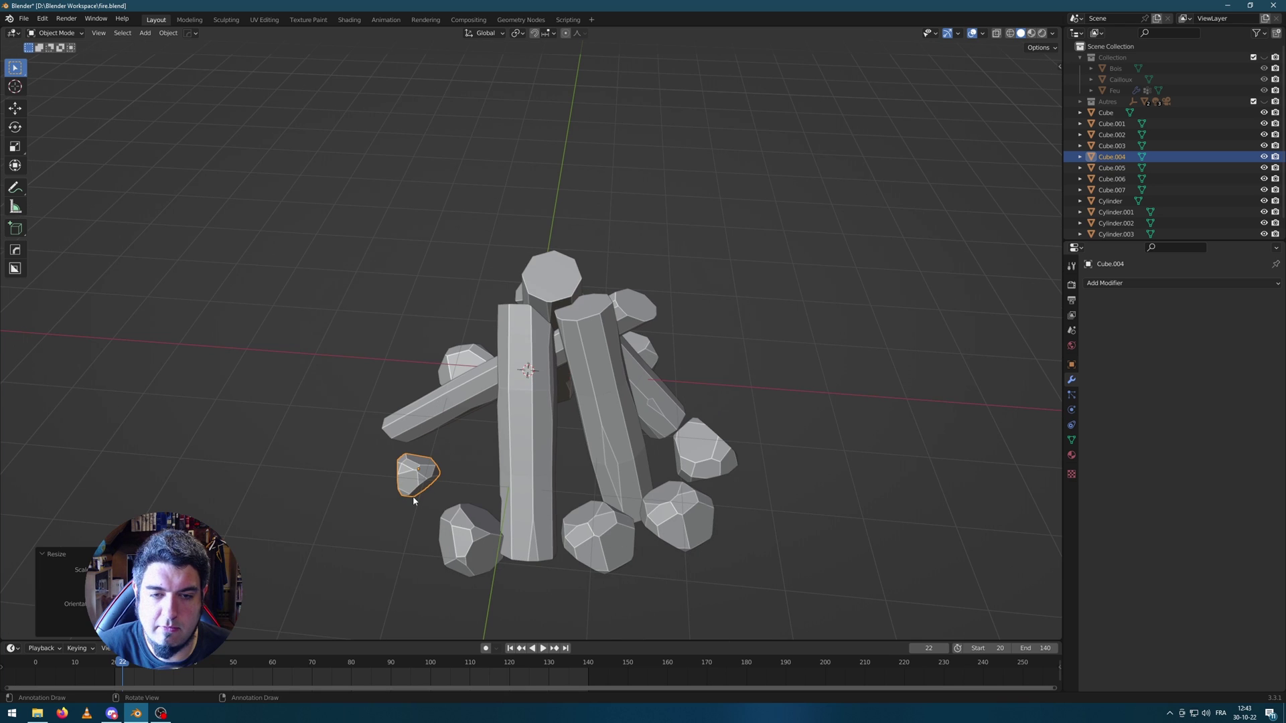
key("shift+d")
left_click(457, 513)
key("s")
left_click(463, 516)
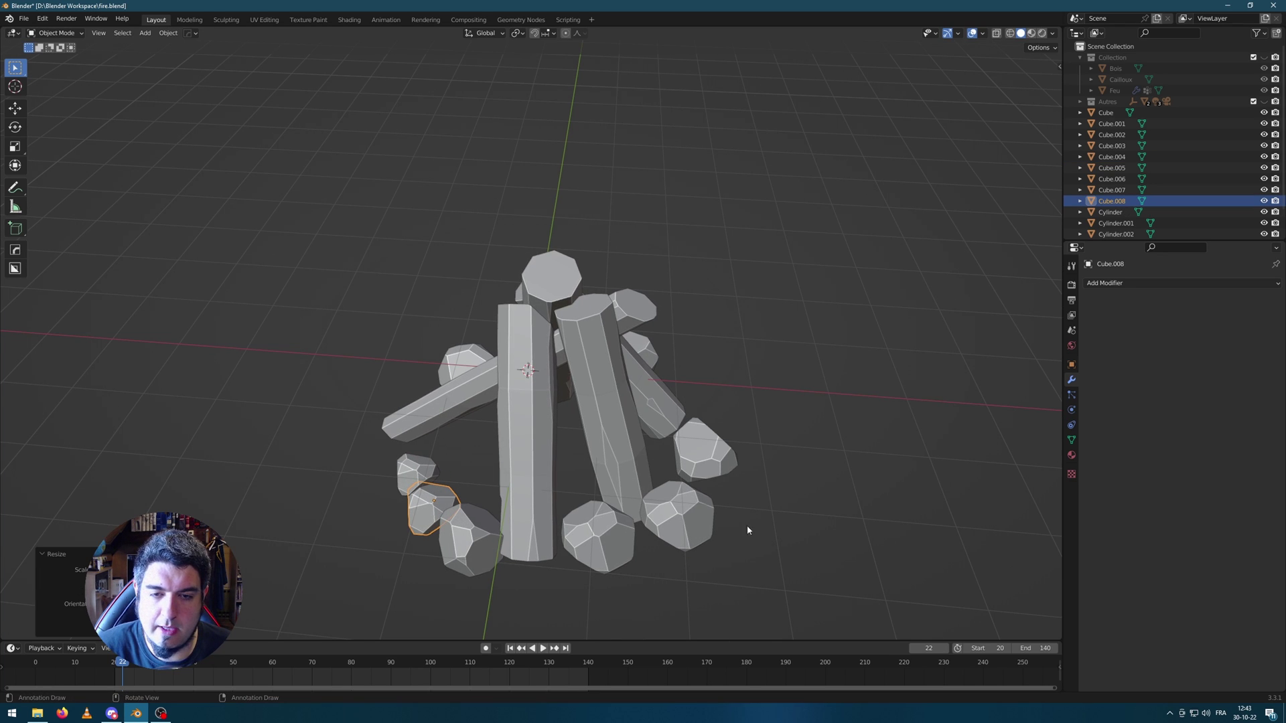
Trackball-rotate and rescale the newest back-left stone so it differs from its neighbours.
left_click(700, 510)
key("s")
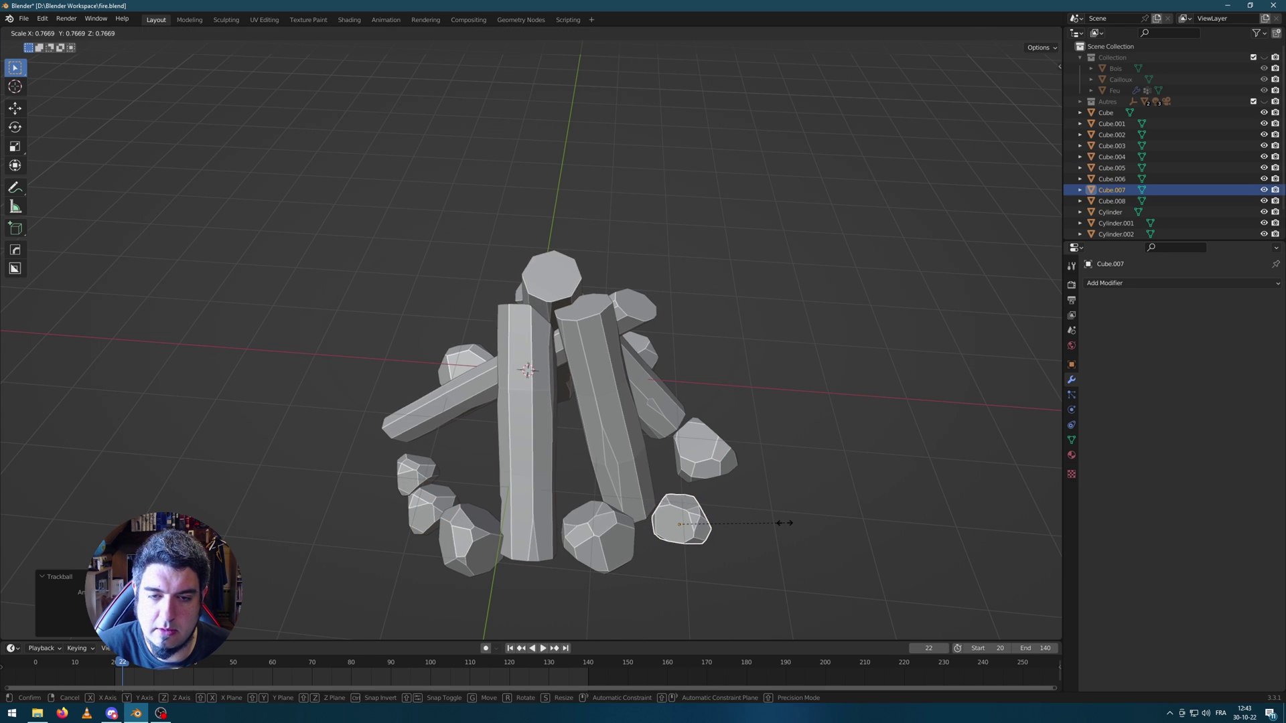
left_click(690, 523)
Duplicate the back-left stone to the foot of the adjacent log and adjust the copy's height along Z.
middle_click_drag(690, 523, 718, 514)
key("shift+d")
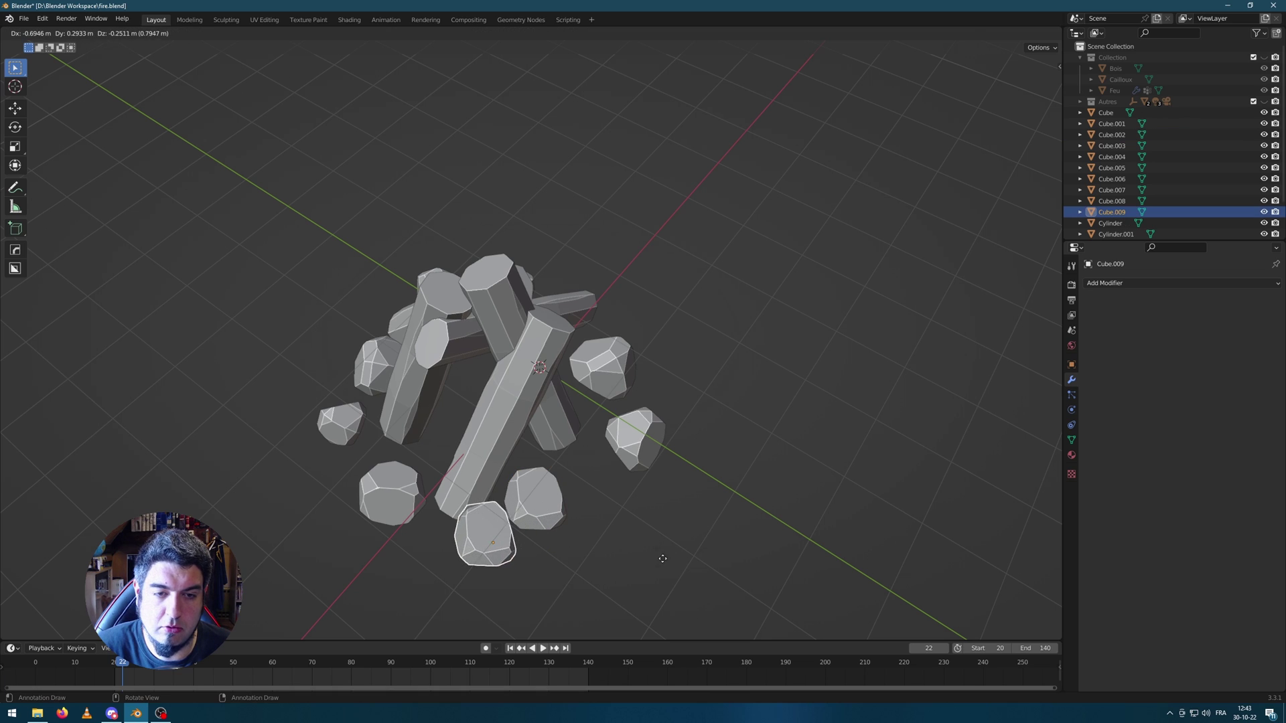
left_click(651, 541)
middle_click_drag(652, 547, 536, 518)
key("g")
key("z")
left_click(548, 510)
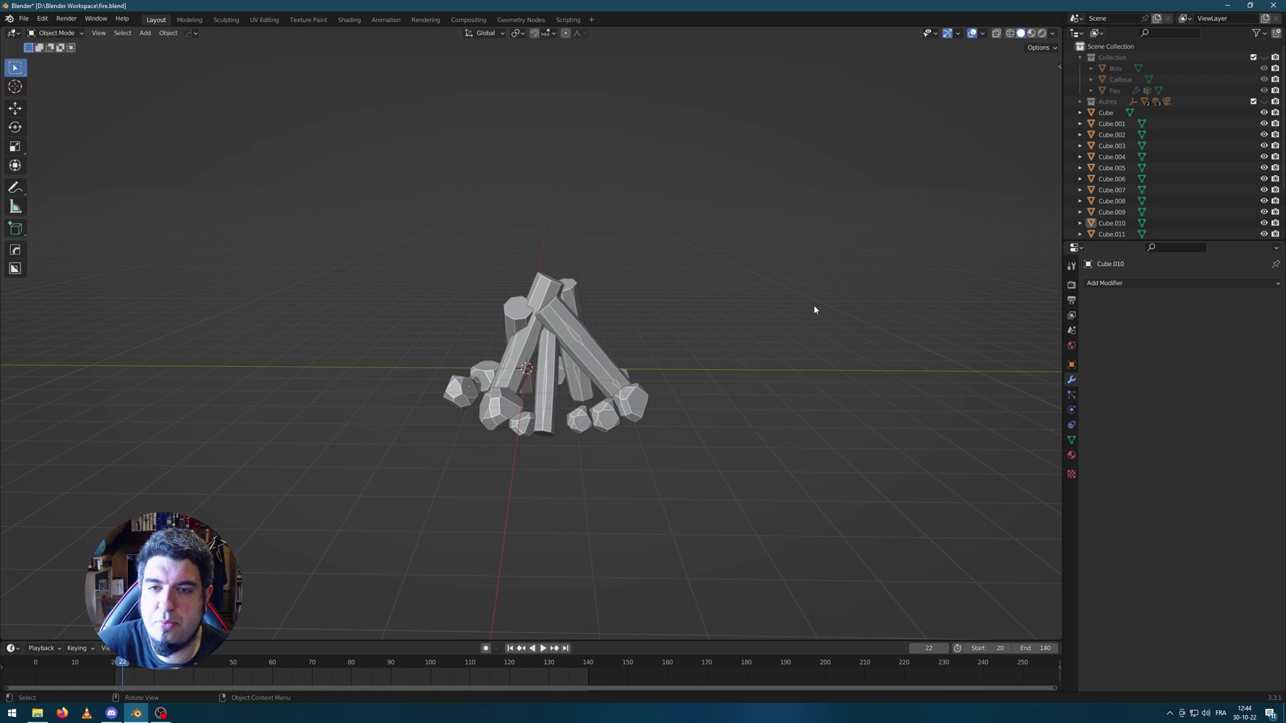
Add a cube mesh at the centre of the campfire and isolate it in local view.
key("shift+a")
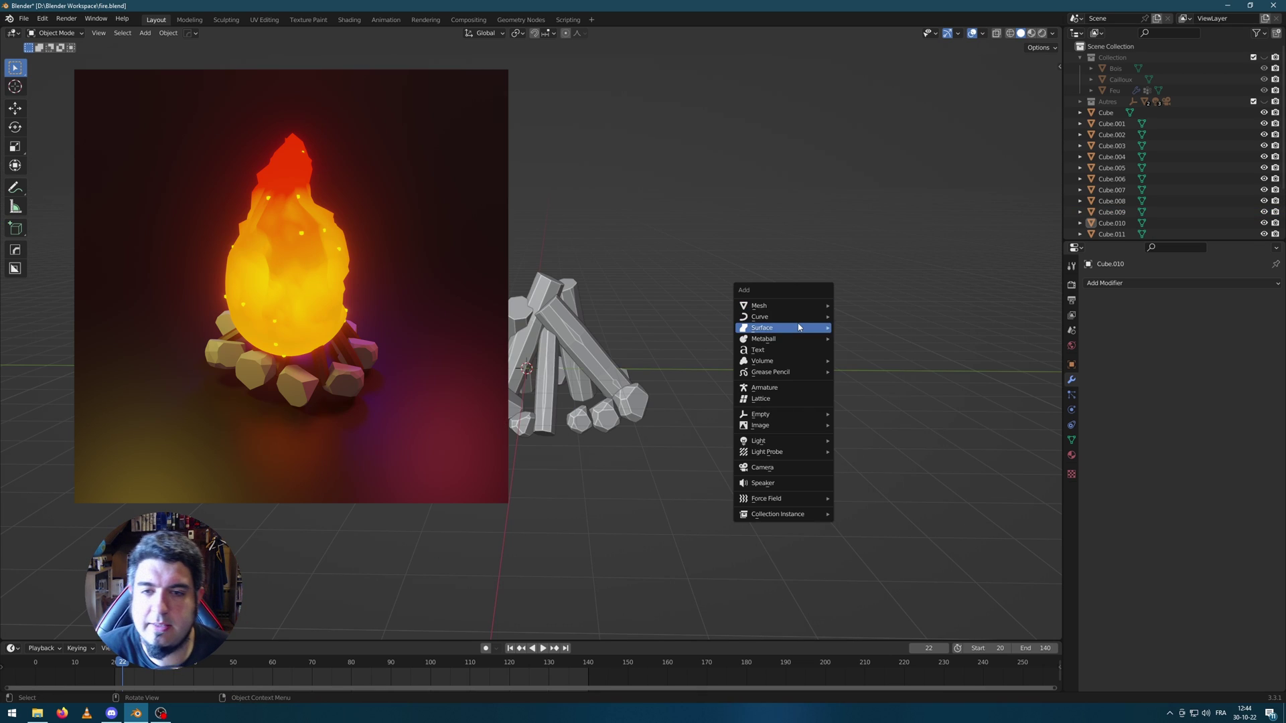
mouse_move(786, 308)
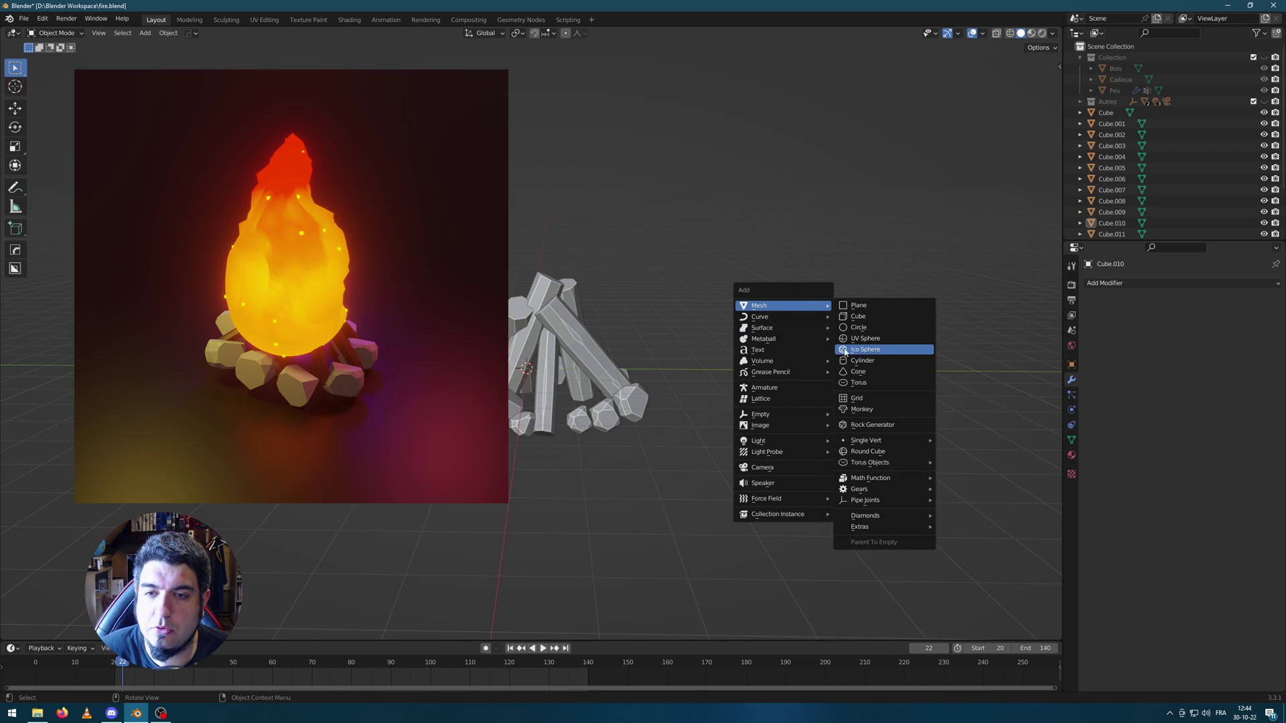
left_click(871, 317)
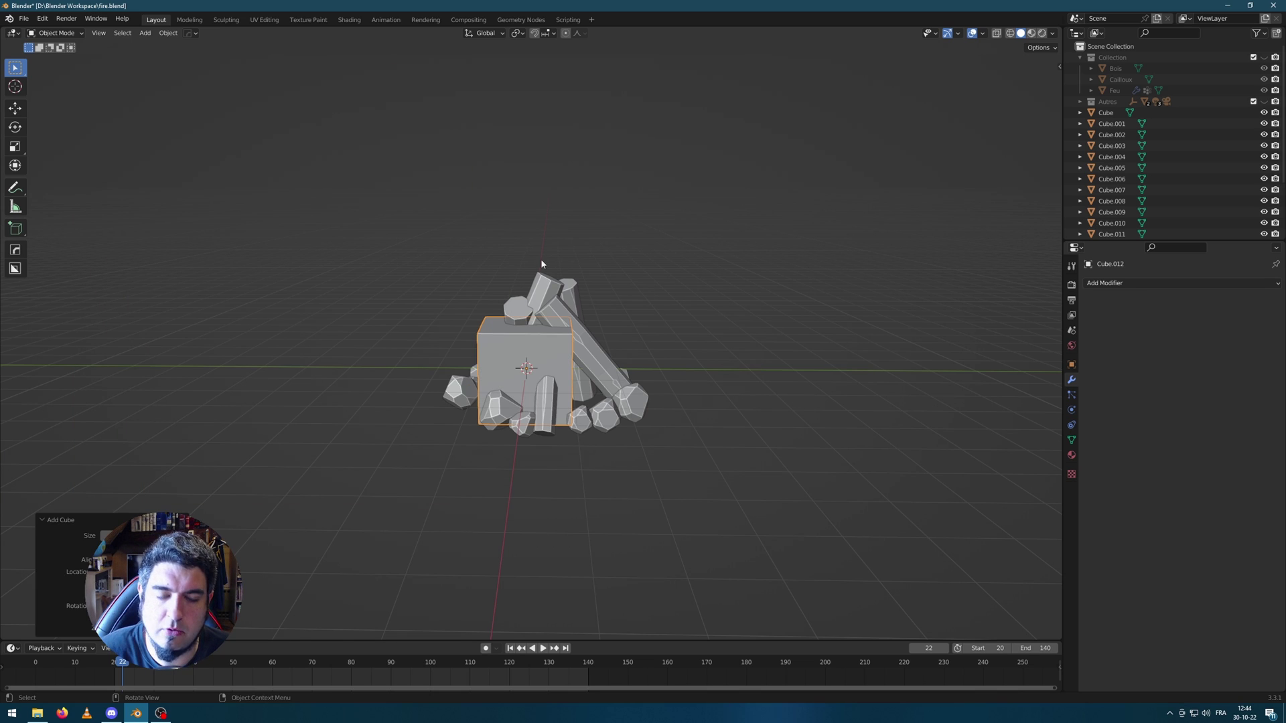
key("KP_Divide")
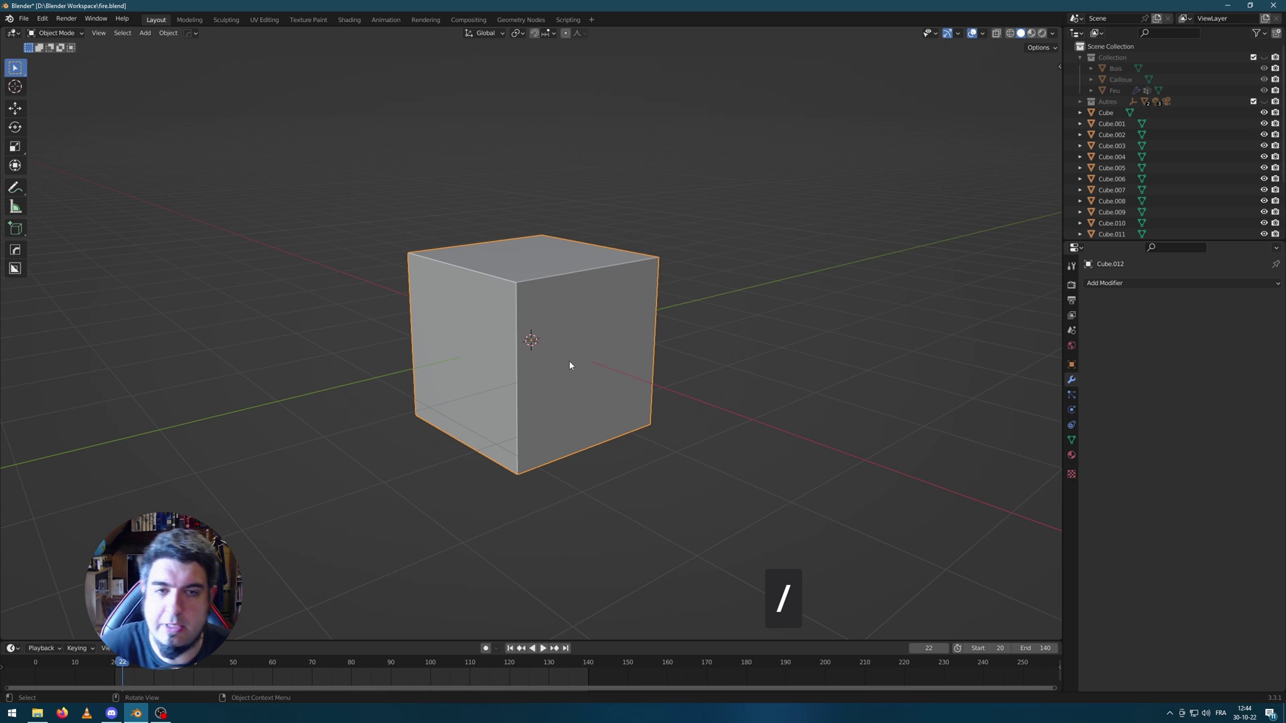
Give the cube a level 2 Subdivision Surface modifier and apply it to get a faceted sphere.
scroll(581, 387, "down", 2)
key("ctrl+2")
scroll(604, 377, "up", 3)
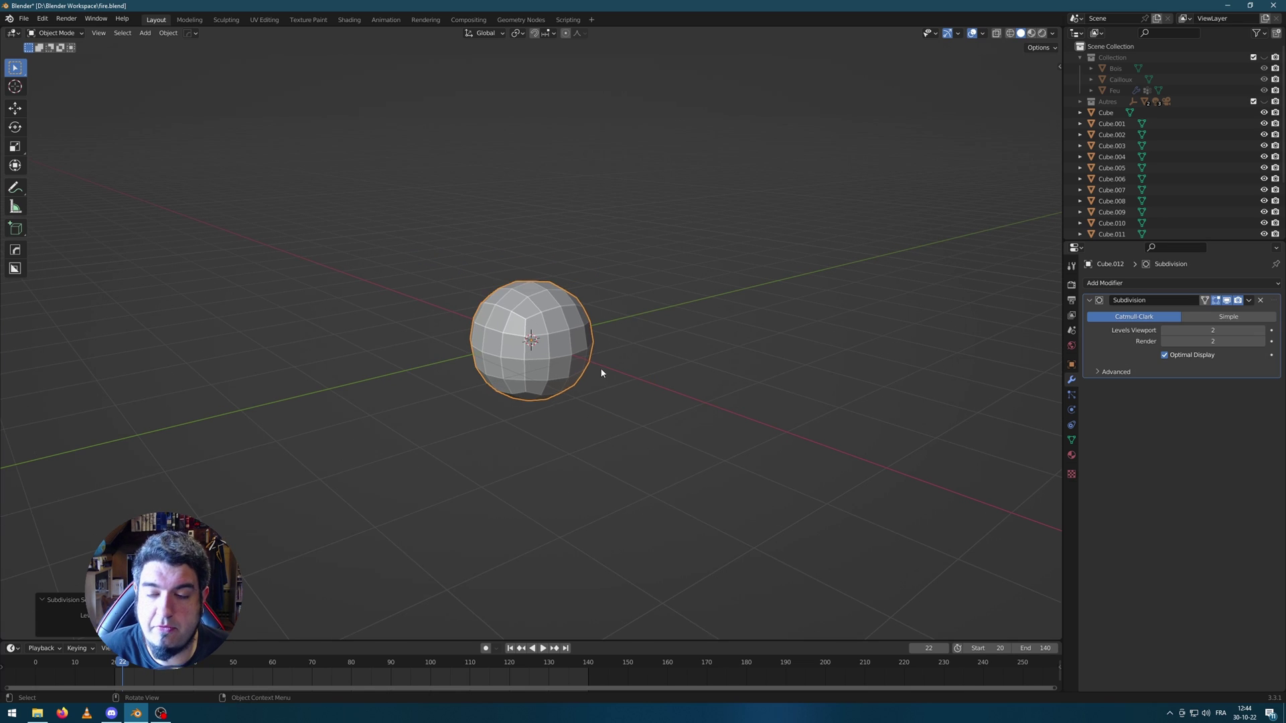
left_click(1089, 302)
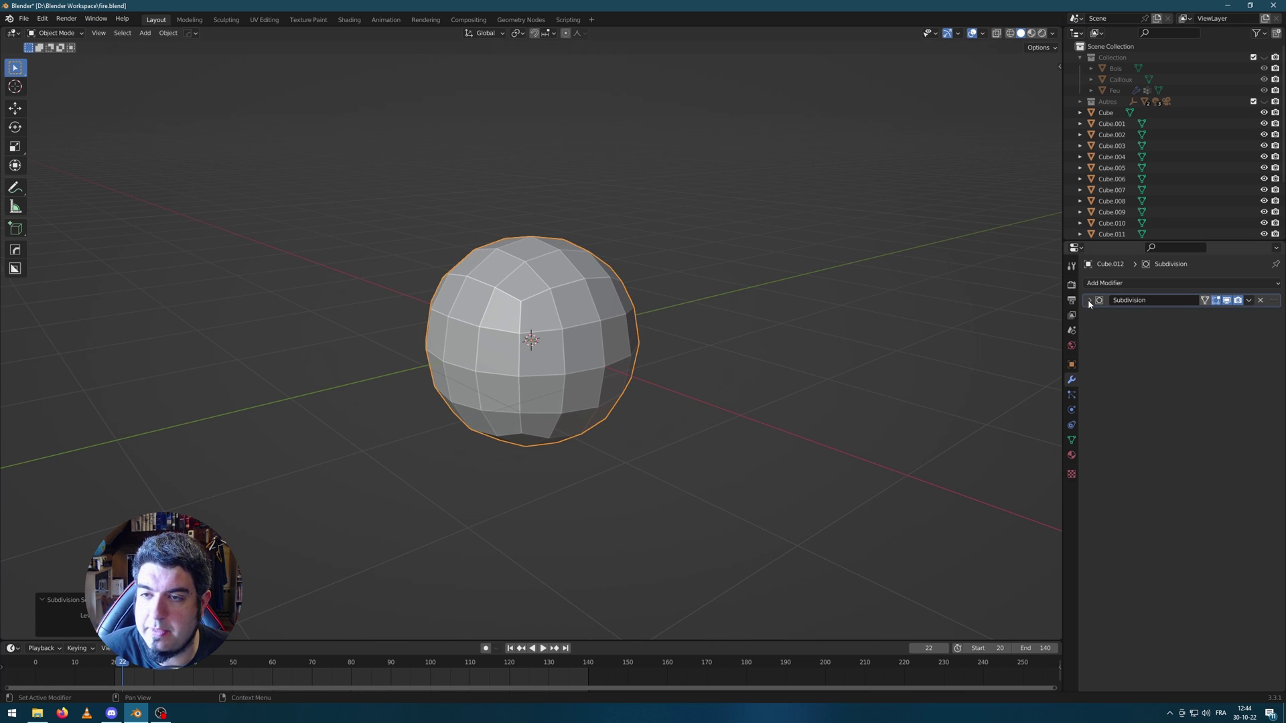
left_click(1088, 300)
left_click(1249, 301)
left_click(1199, 312)
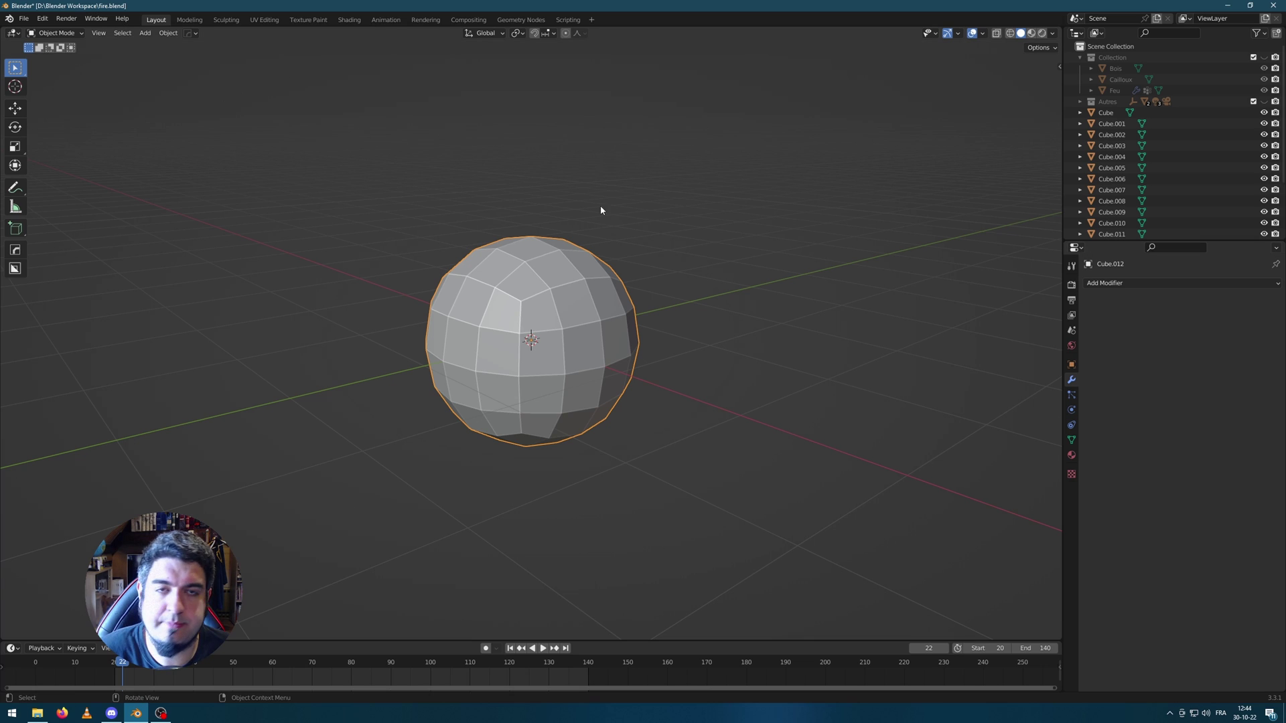
Select the sphere's topmost vertex in Edit Mode and enable proportional editing with Sharp falloff.
key("Tab")
middle_click_drag(666, 267, 650, 236)
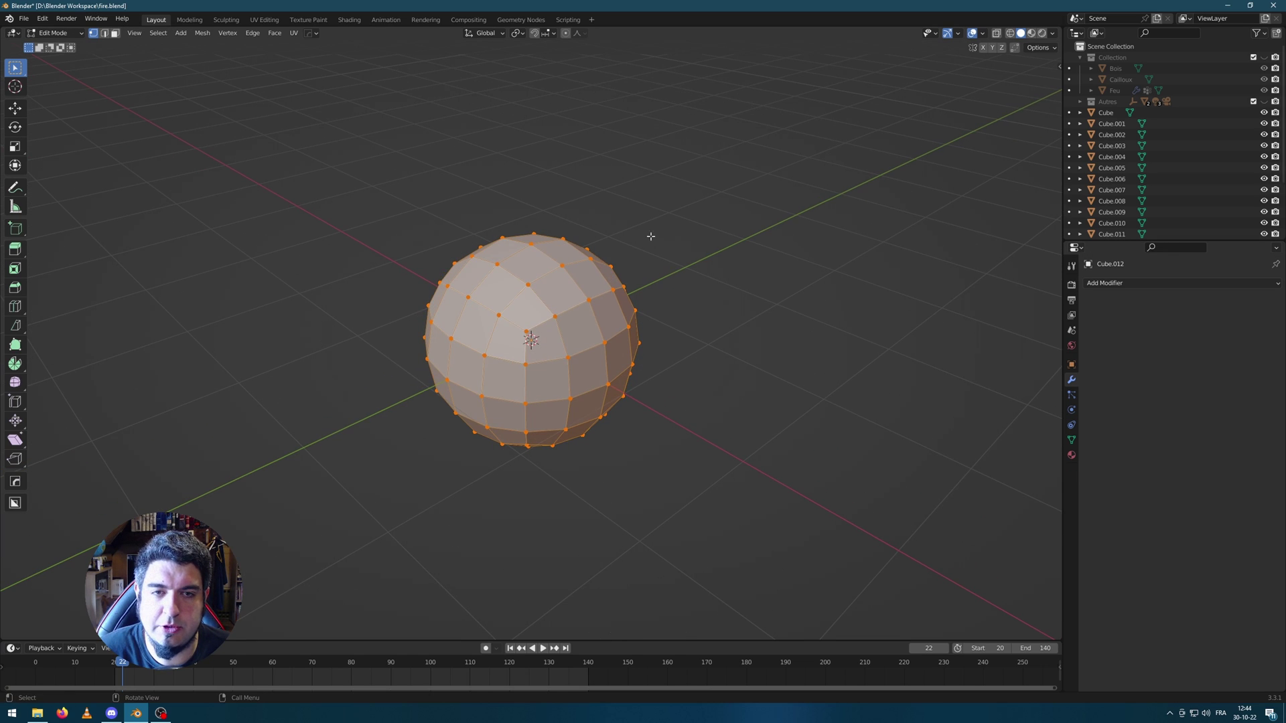
left_click(531, 242)
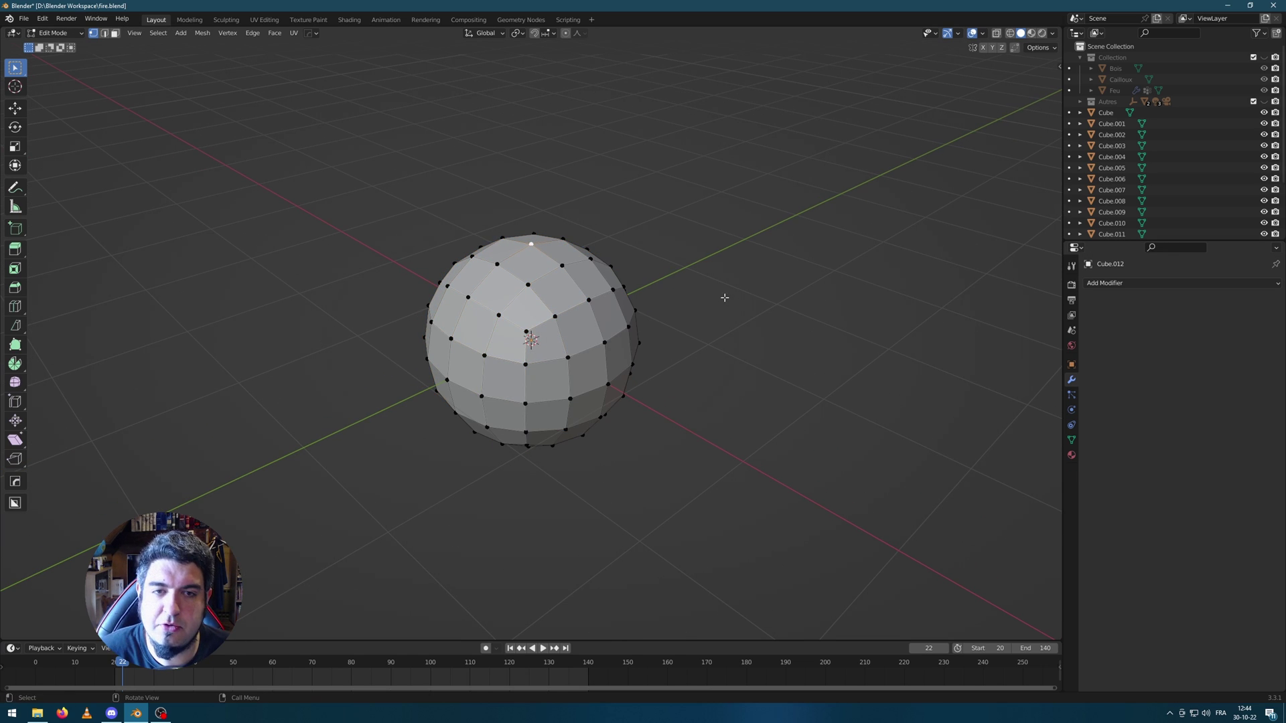
left_click(565, 33)
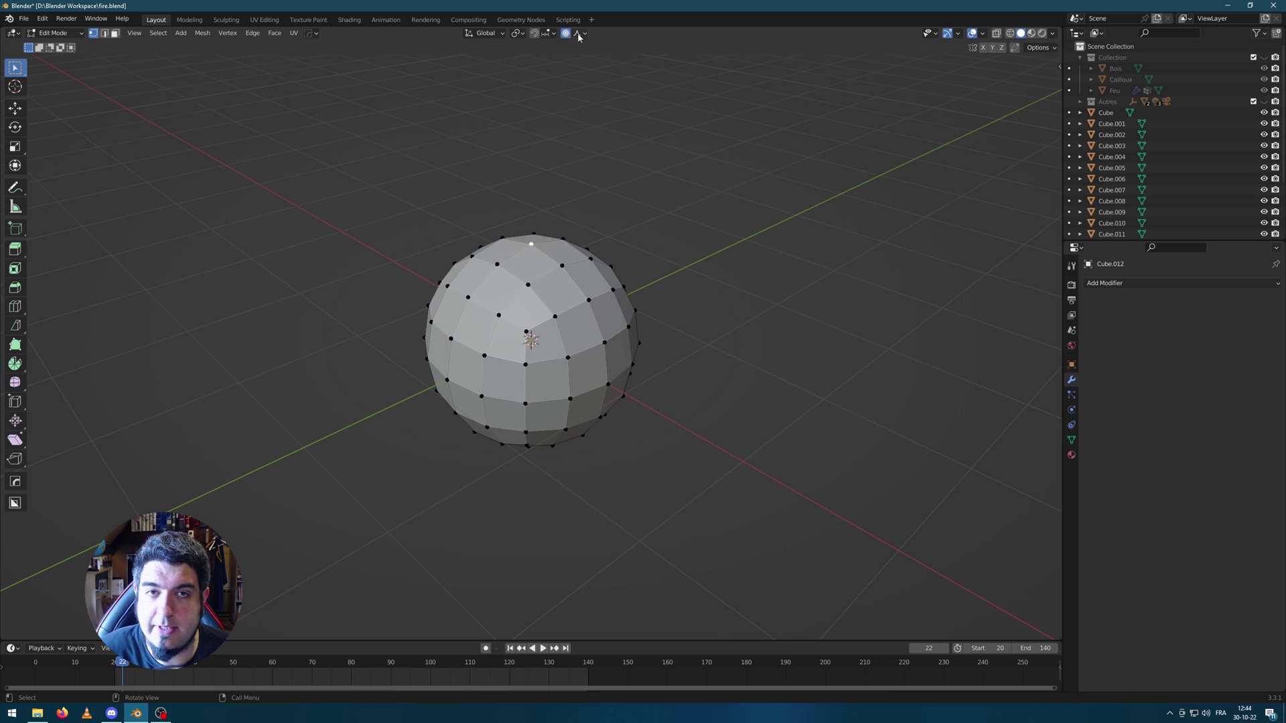
left_click(578, 34)
left_click(558, 127)
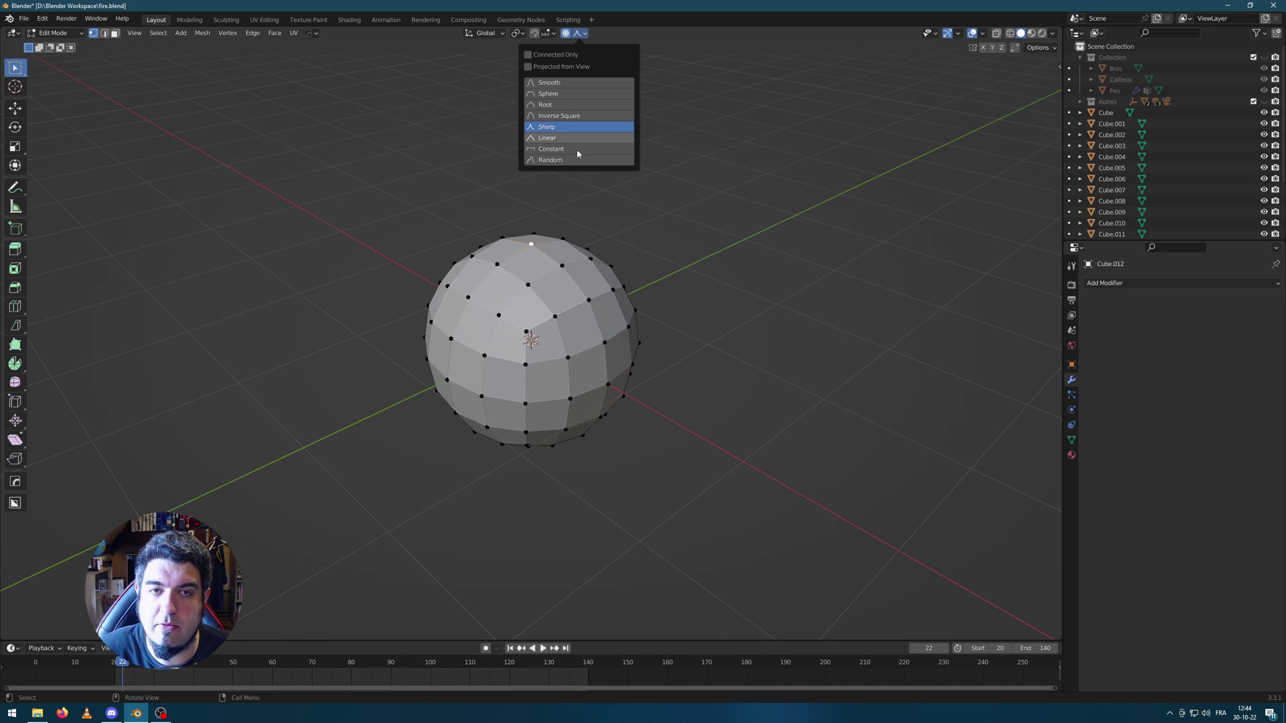
Pull the top vertex upward along Z with a proportional size of 1.464 m to form a pointed teardrop flame.
middle_click_drag(757, 271, 718, 255)
scroll(719, 257, "down", 4)
key("g")
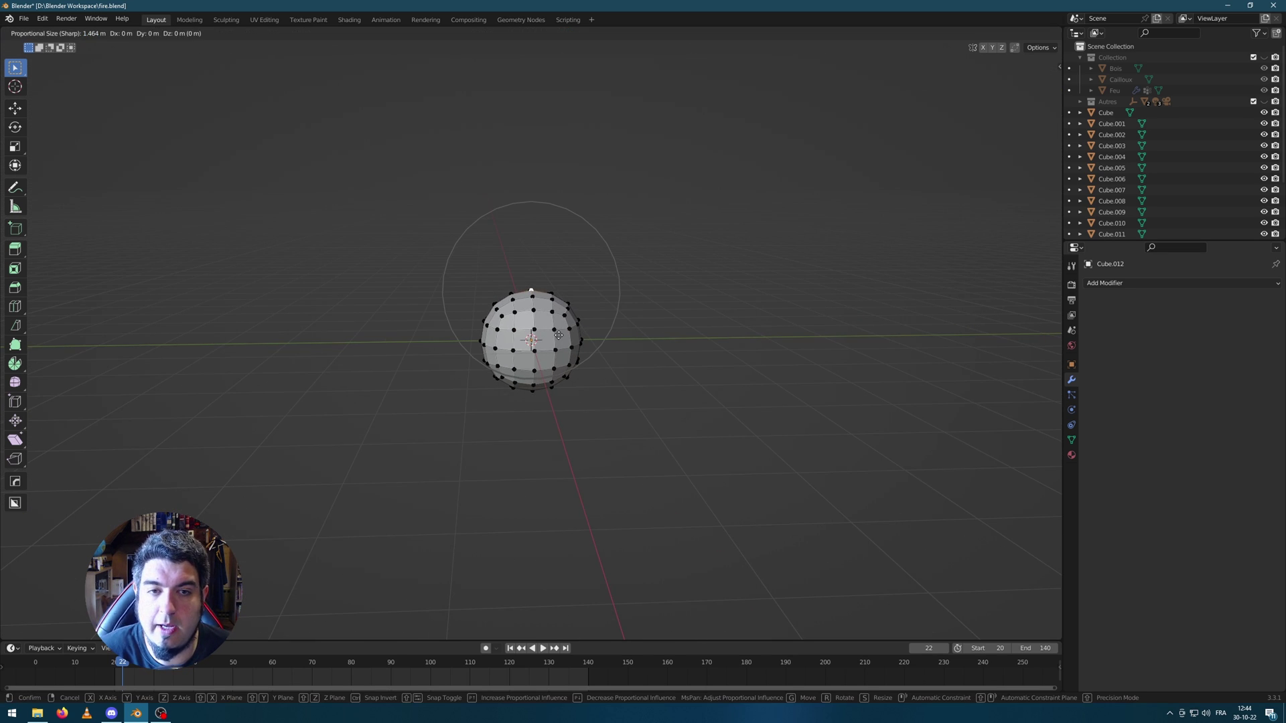
scroll(560, 321, "down", 6)
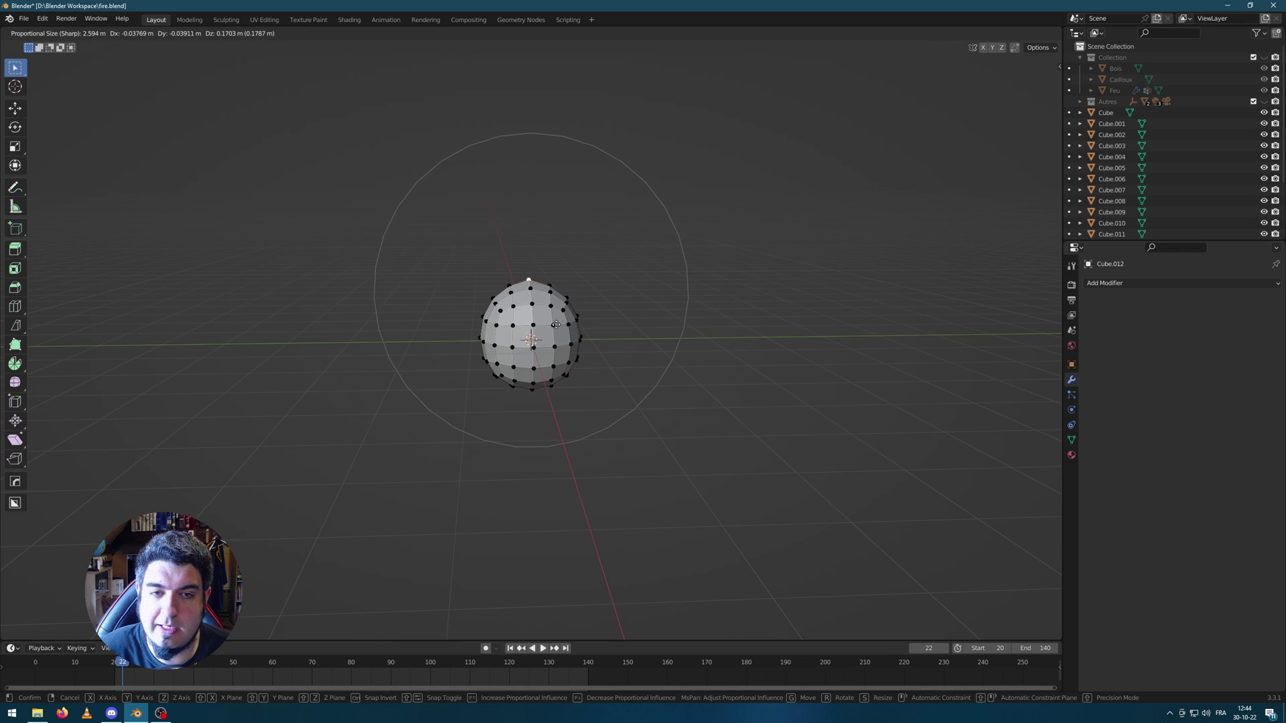
scroll(561, 318, "up", 10)
scroll(564, 313, "down", 1)
scroll(563, 308, "down", 3)
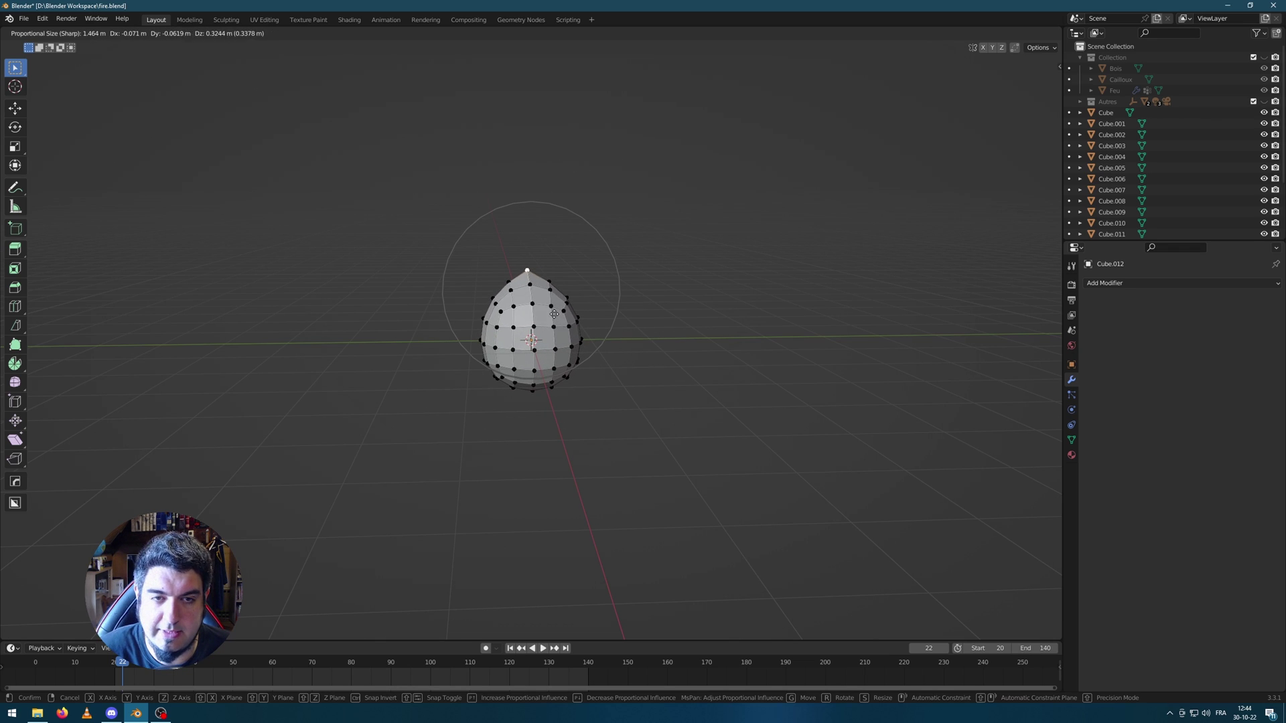
key("z")
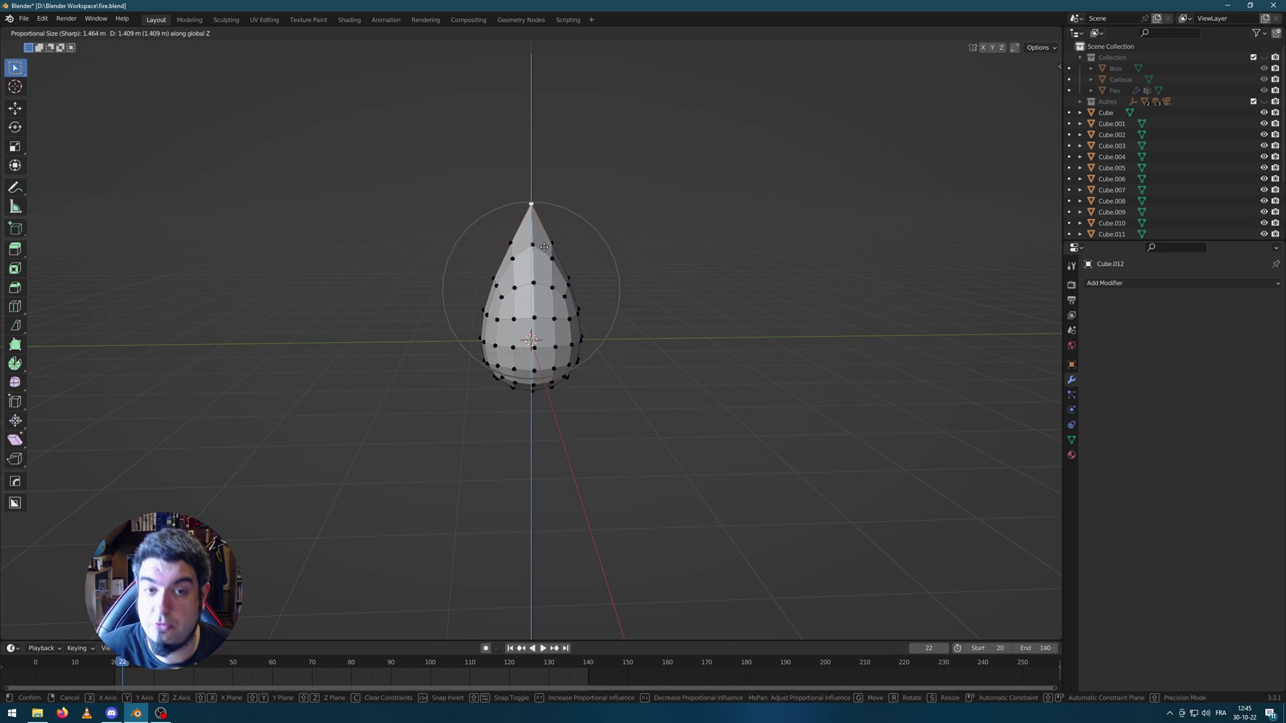
left_click(541, 237)
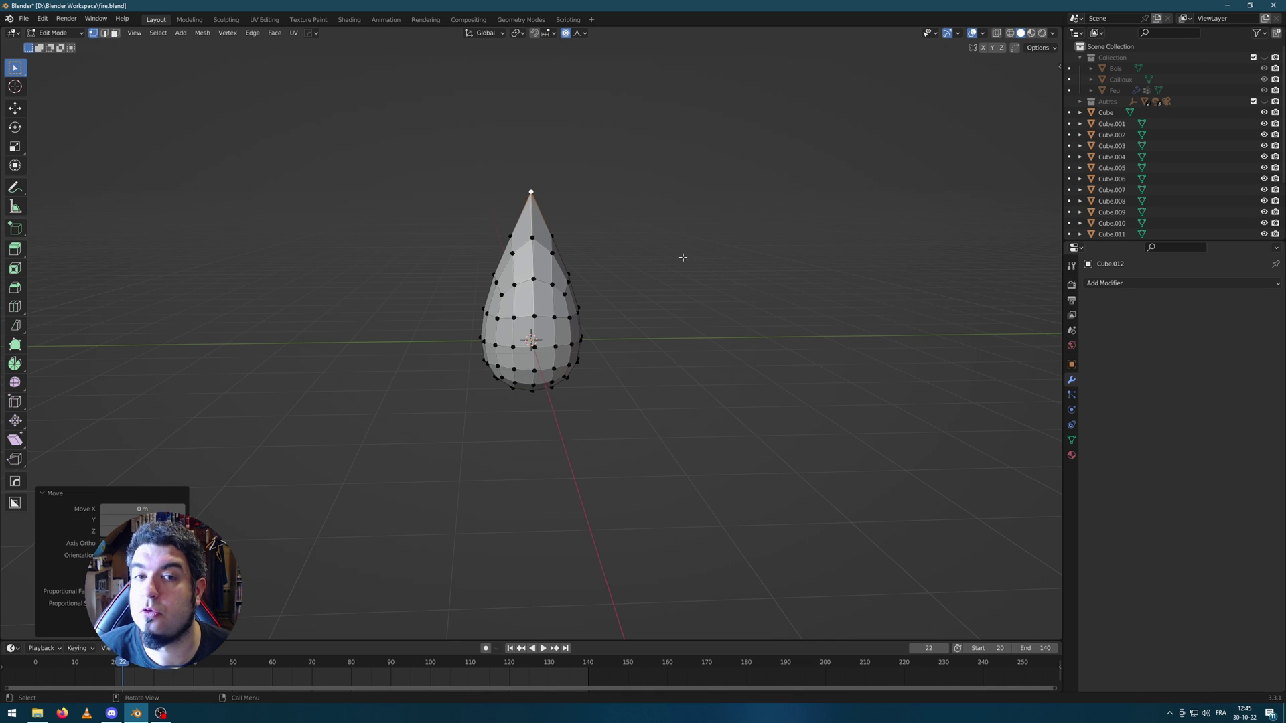
Return to Object Mode, add a level 2 Subdivision Surface modifier to the teardrop and apply Shade Auto Smooth.
key("Tab")
middle_click_drag(683, 258, 530, 271)
key("ctrl+2")
scroll(628, 310, "up", 4)
scroll(629, 310, "down", 4)
right_click(529, 271)
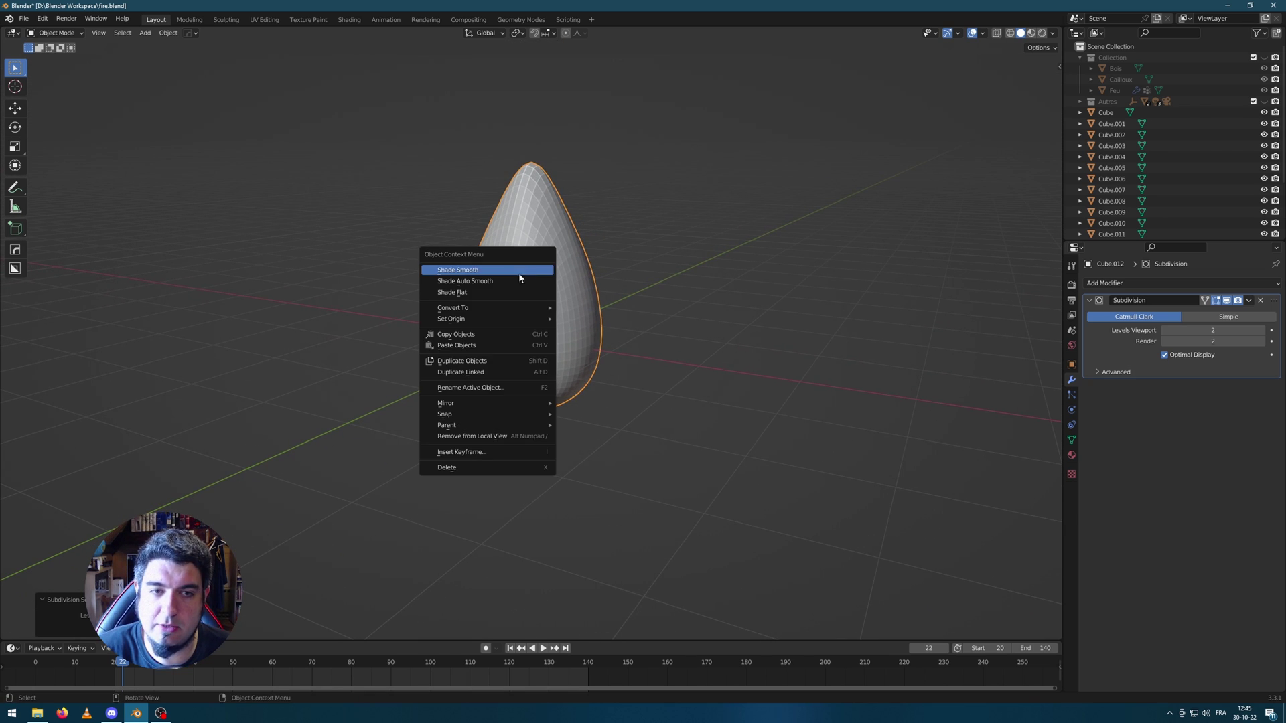
left_click(513, 278)
middle_click_drag(536, 398, 884, 364)
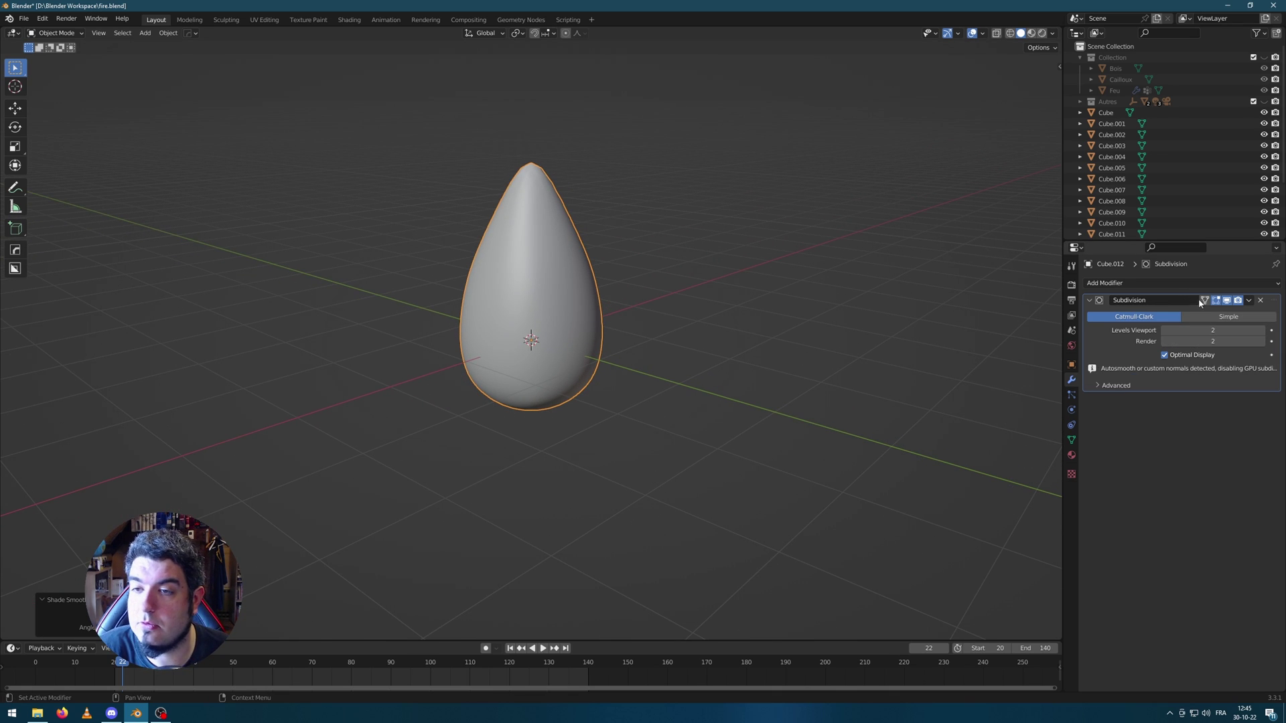
Add a Displace modifier to the flame and create a new texture for it.
left_click(1219, 284)
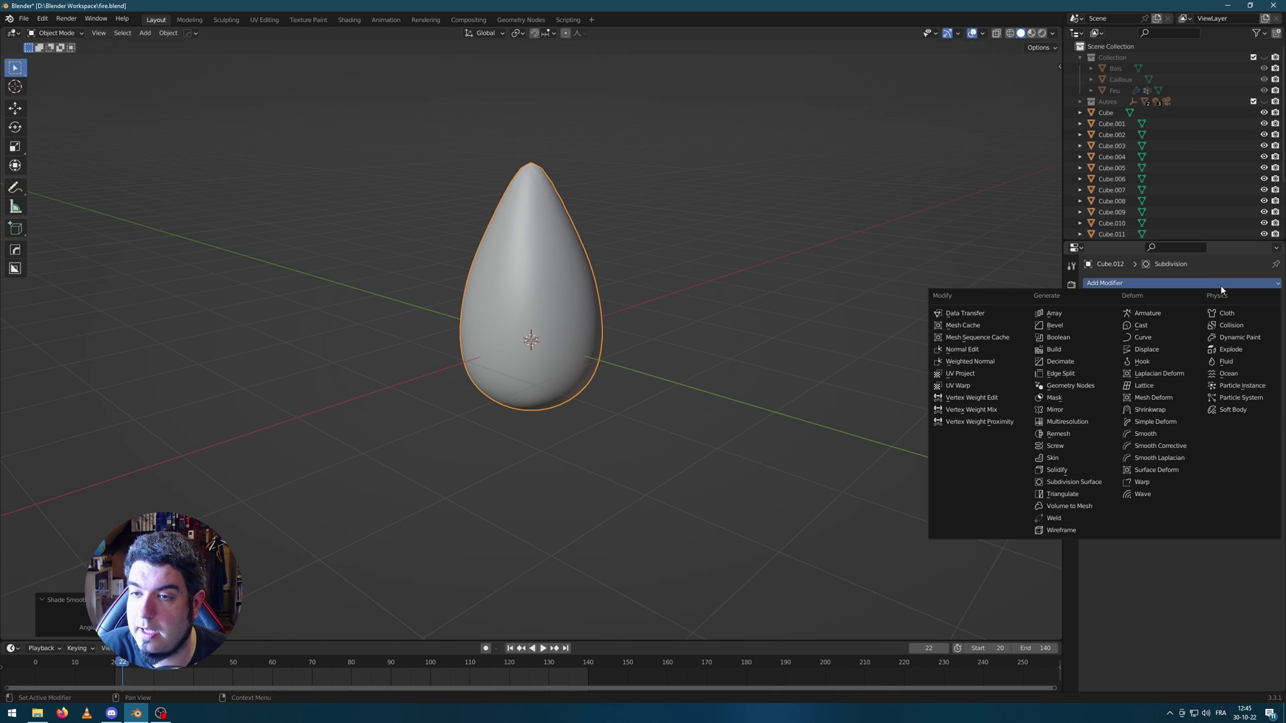
left_click(1146, 349)
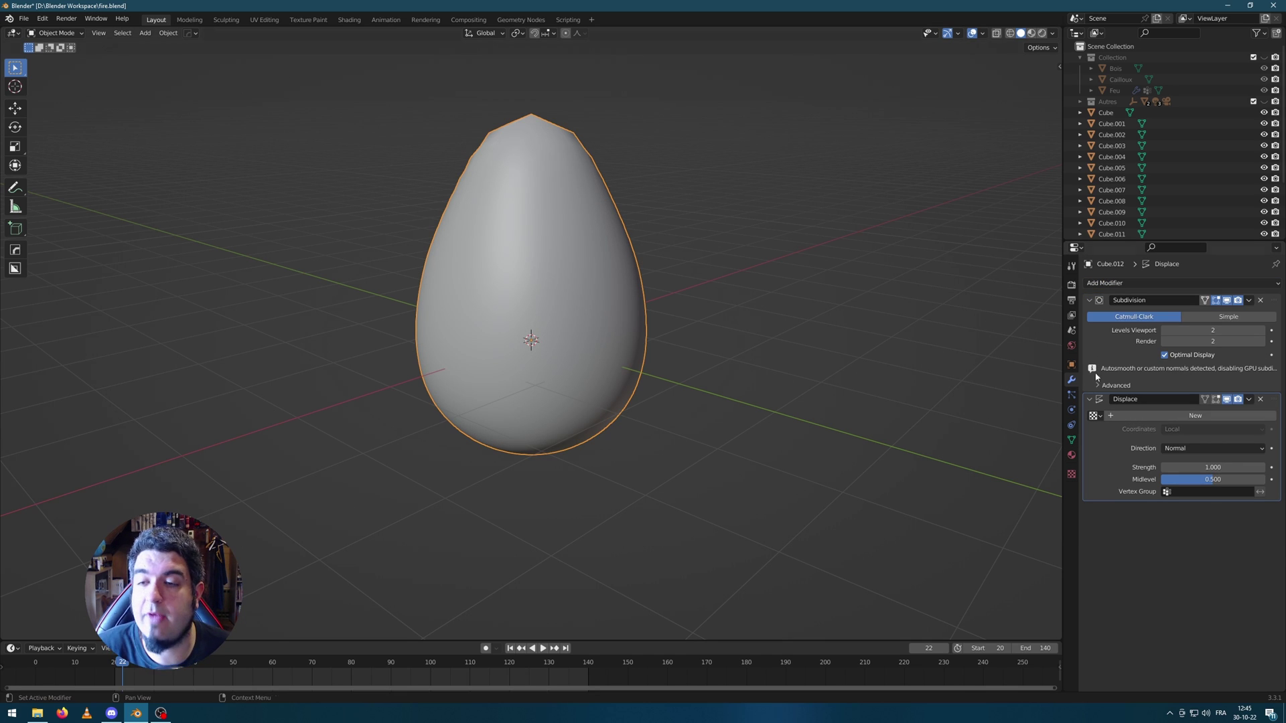
scroll(788, 382, "up", 2)
scroll(797, 377, "down", 2)
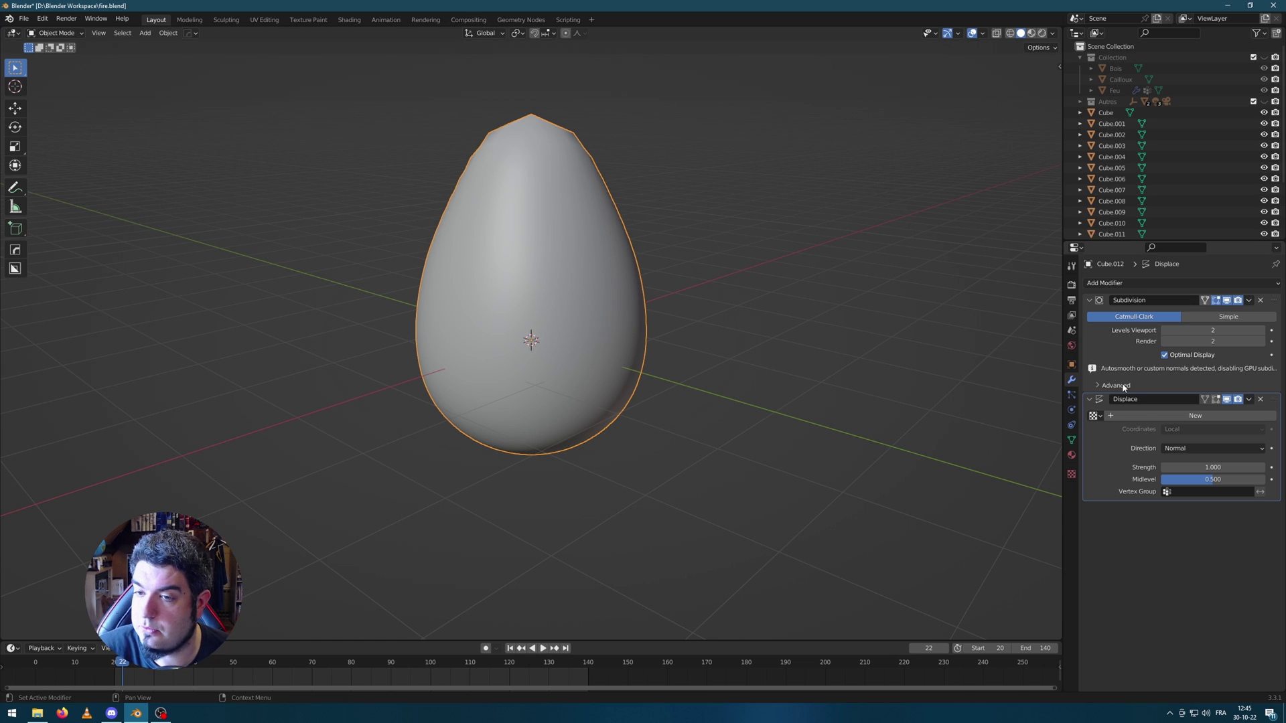
left_click(1190, 417)
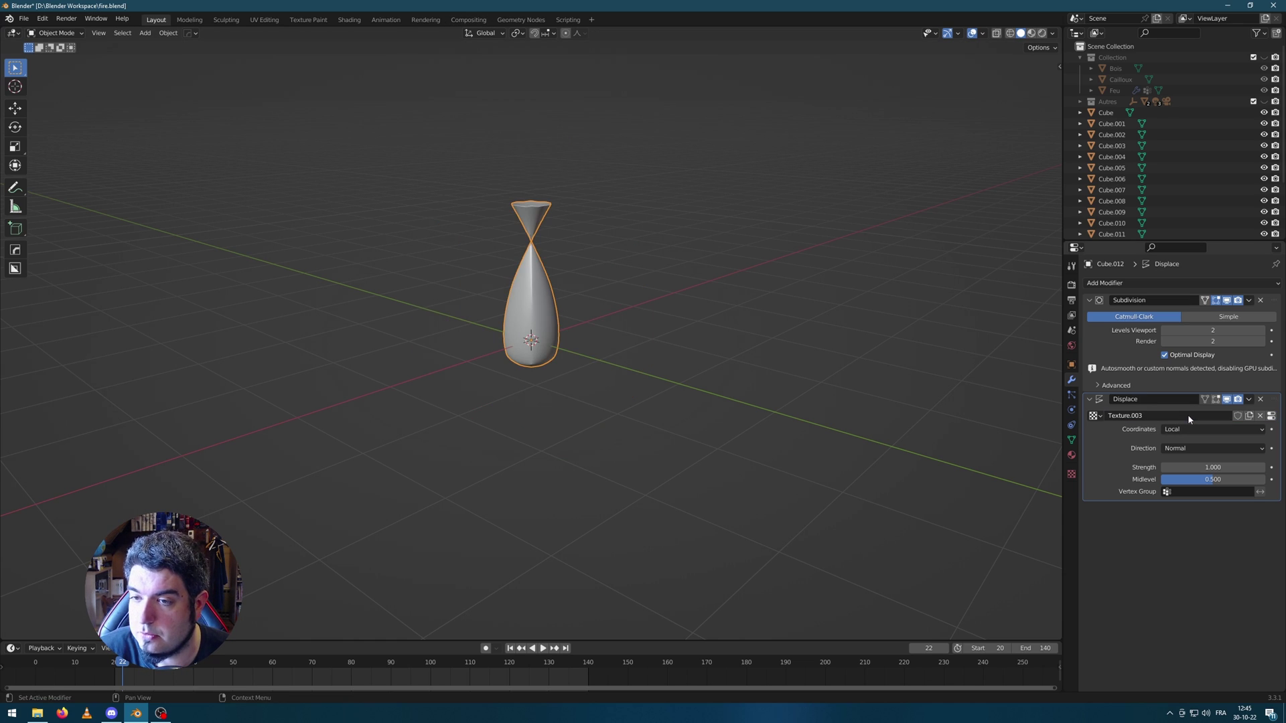
Open the displacement texture's settings and set its type to Distorted Noise.
left_click(1272, 416)
left_click(1171, 316)
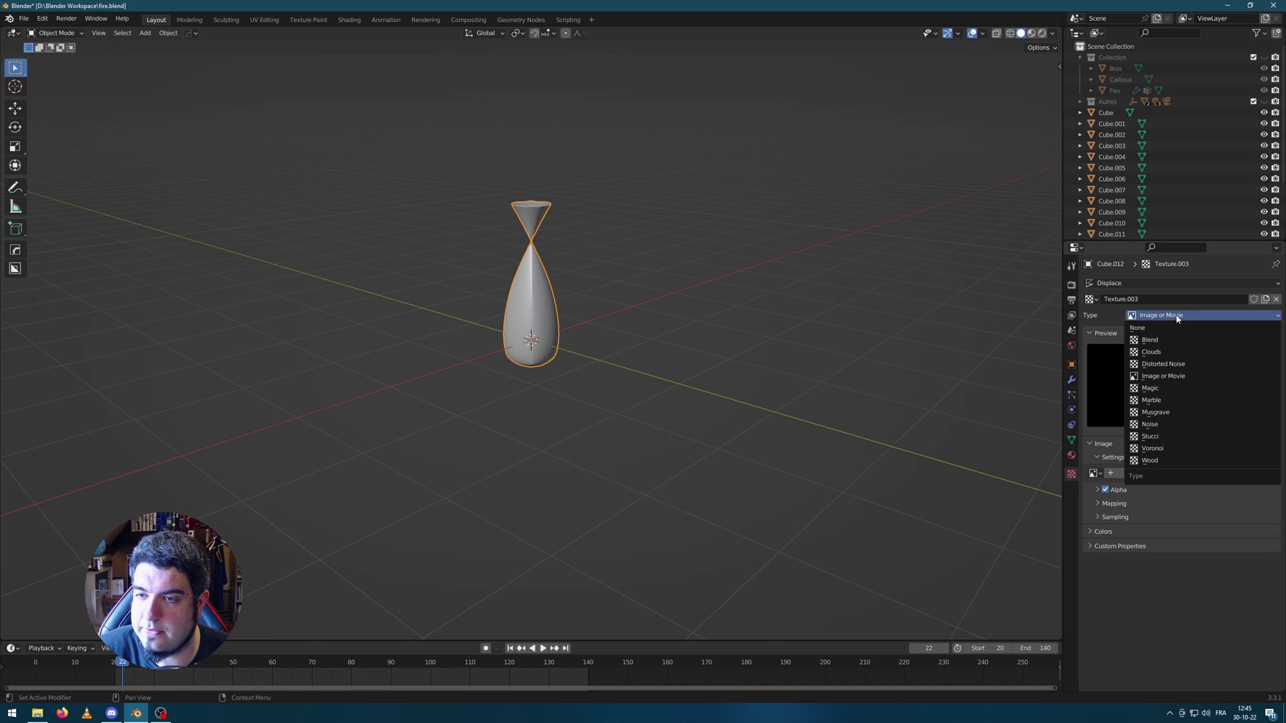
left_click(1196, 365)
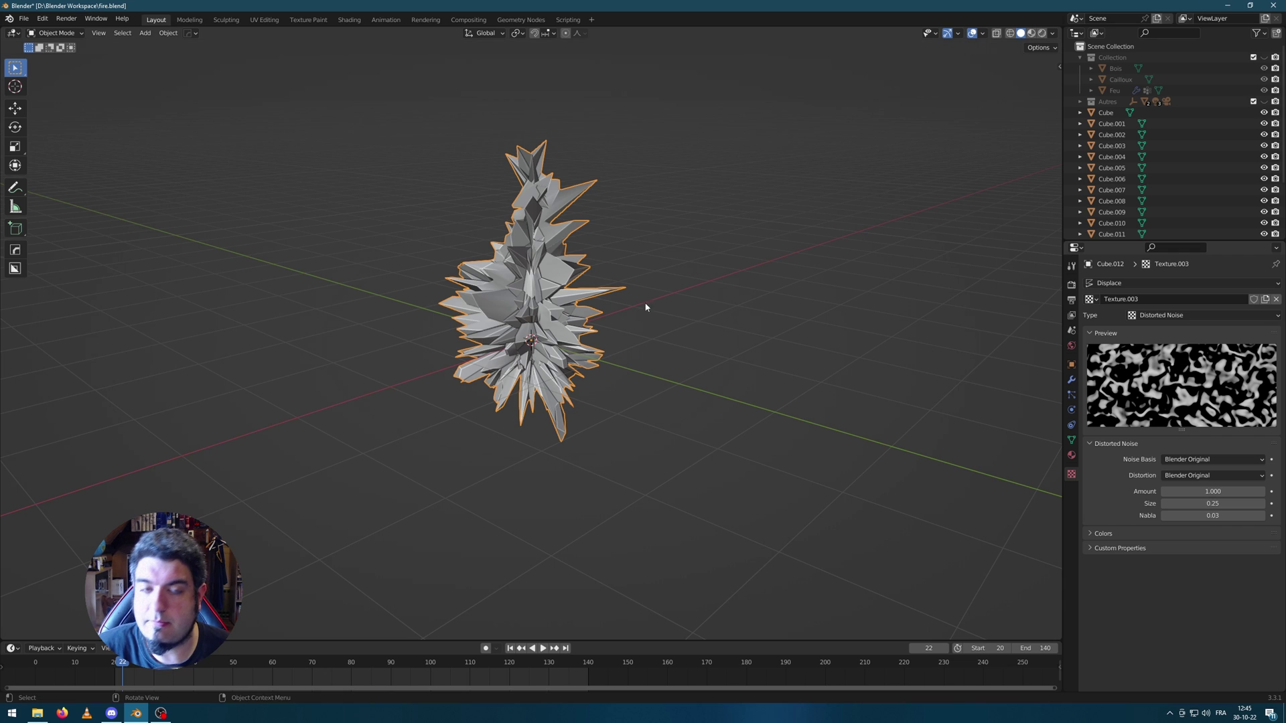
middle_click_drag(645, 307, 702, 296)
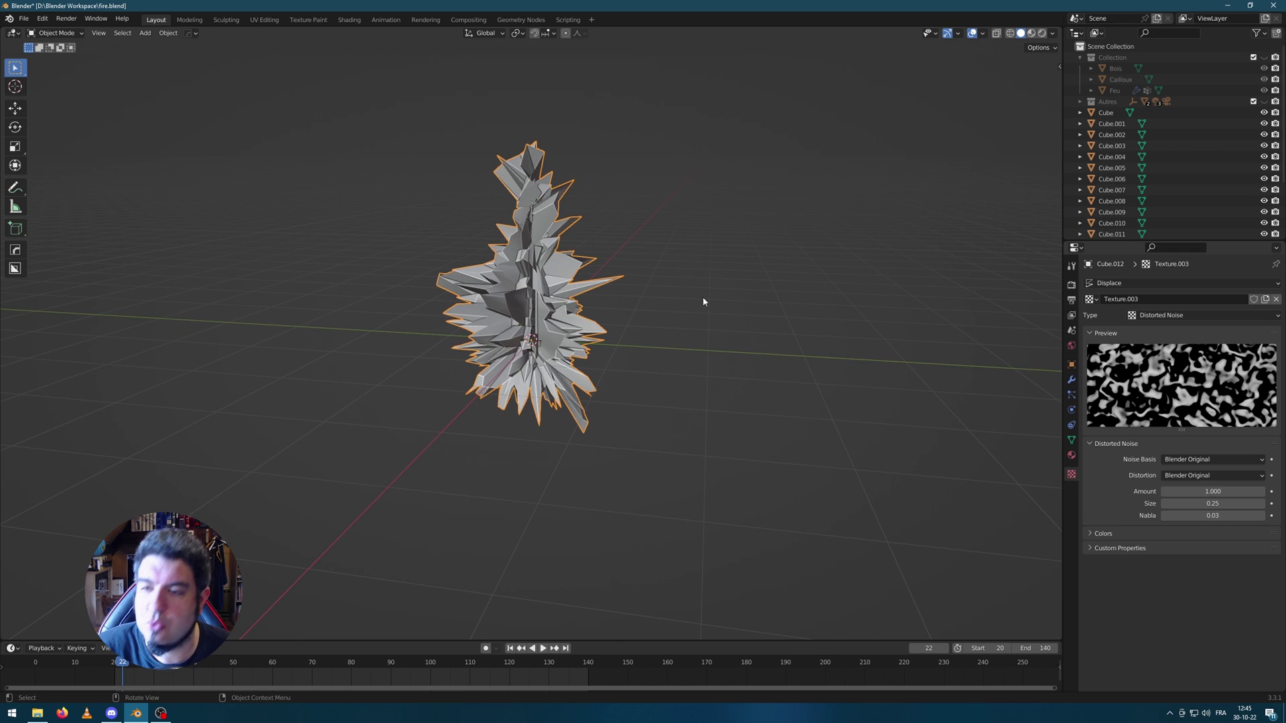
Set both the noise basis and the distortion of the texture to Voronoi F3.
left_click(1231, 460)
left_click(1215, 533)
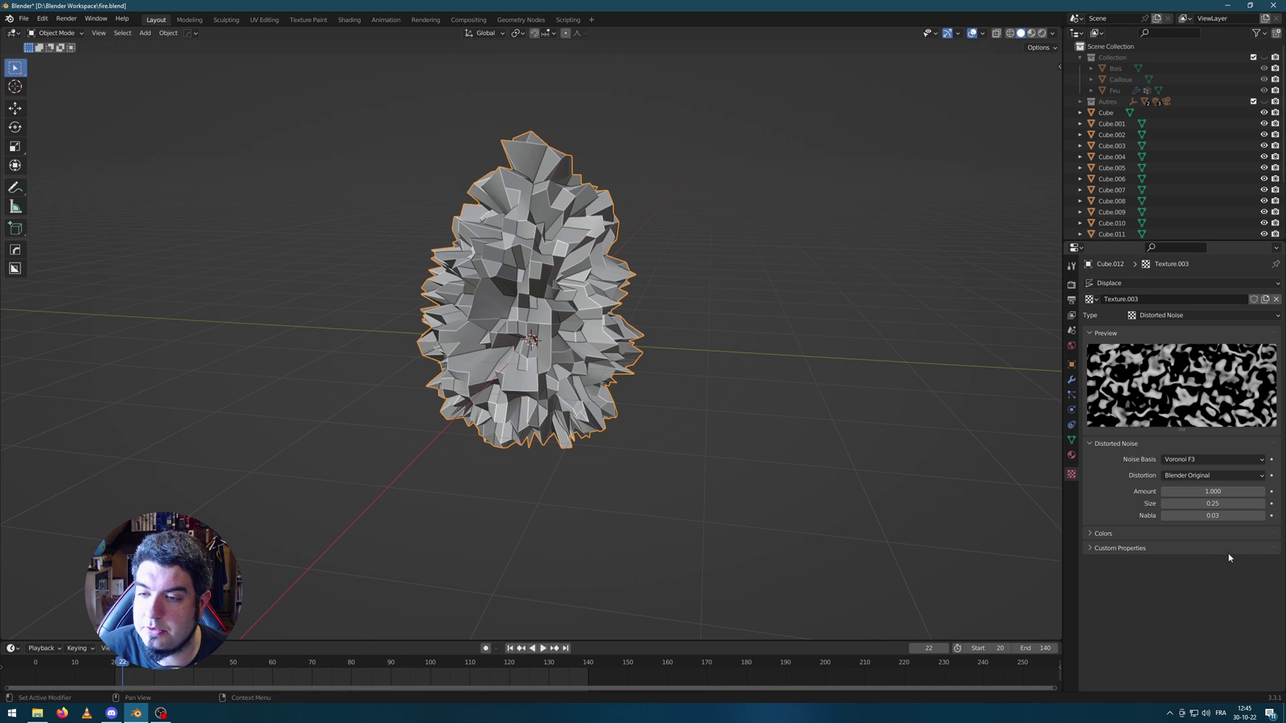
left_click(1214, 475)
left_click(1213, 549)
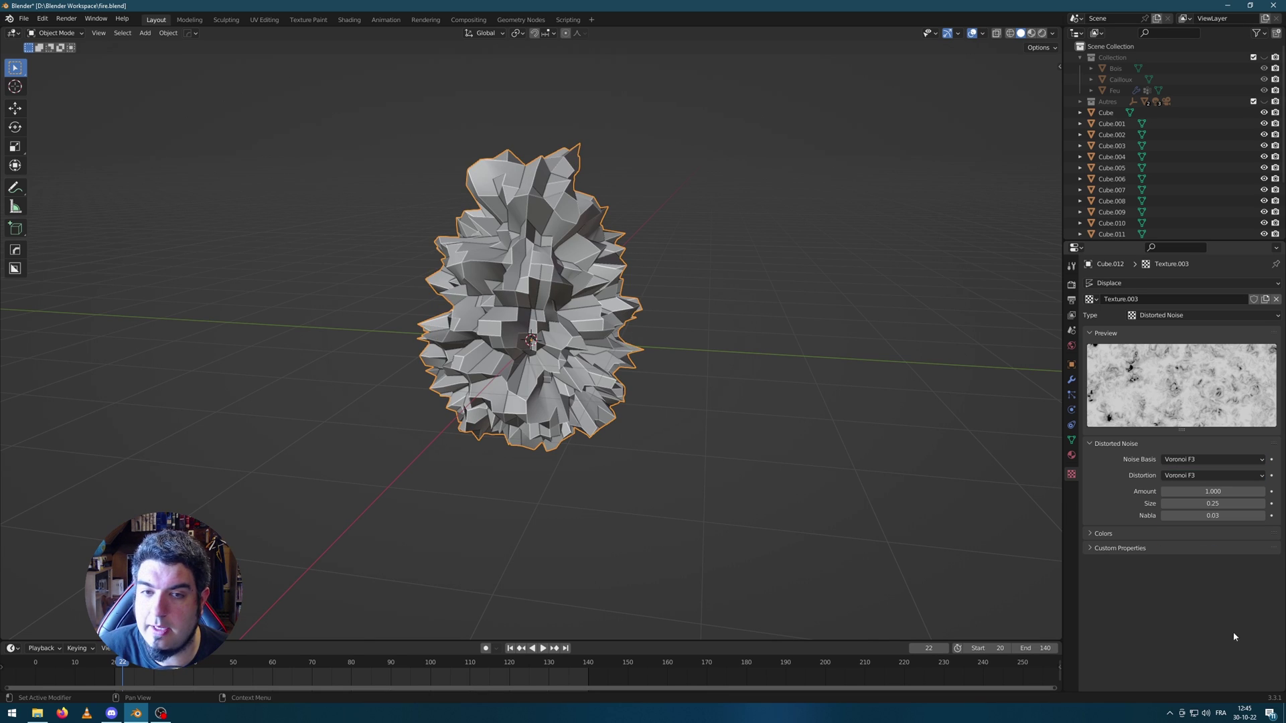
Set the distorted noise texture's amount to 0, nabla to 0 and size to 0.5.
left_click(1214, 492)
type("0")
key("Return")
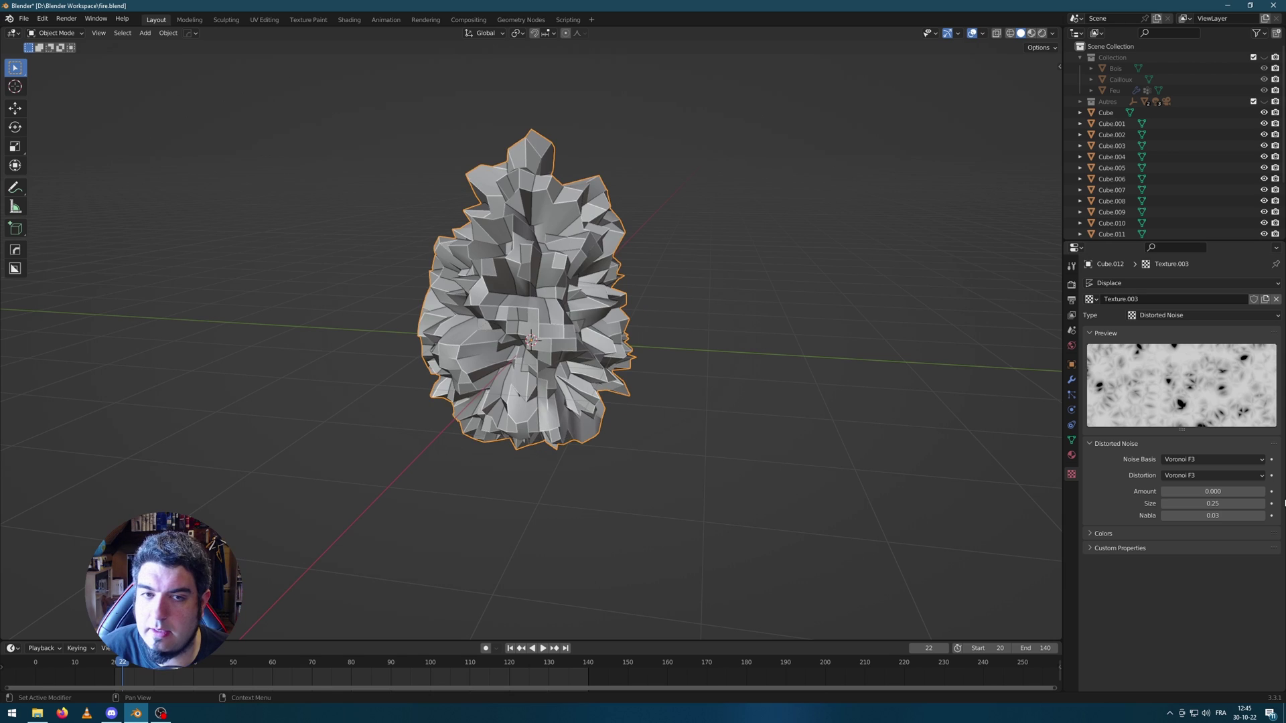
left_click(1213, 516)
type("0")
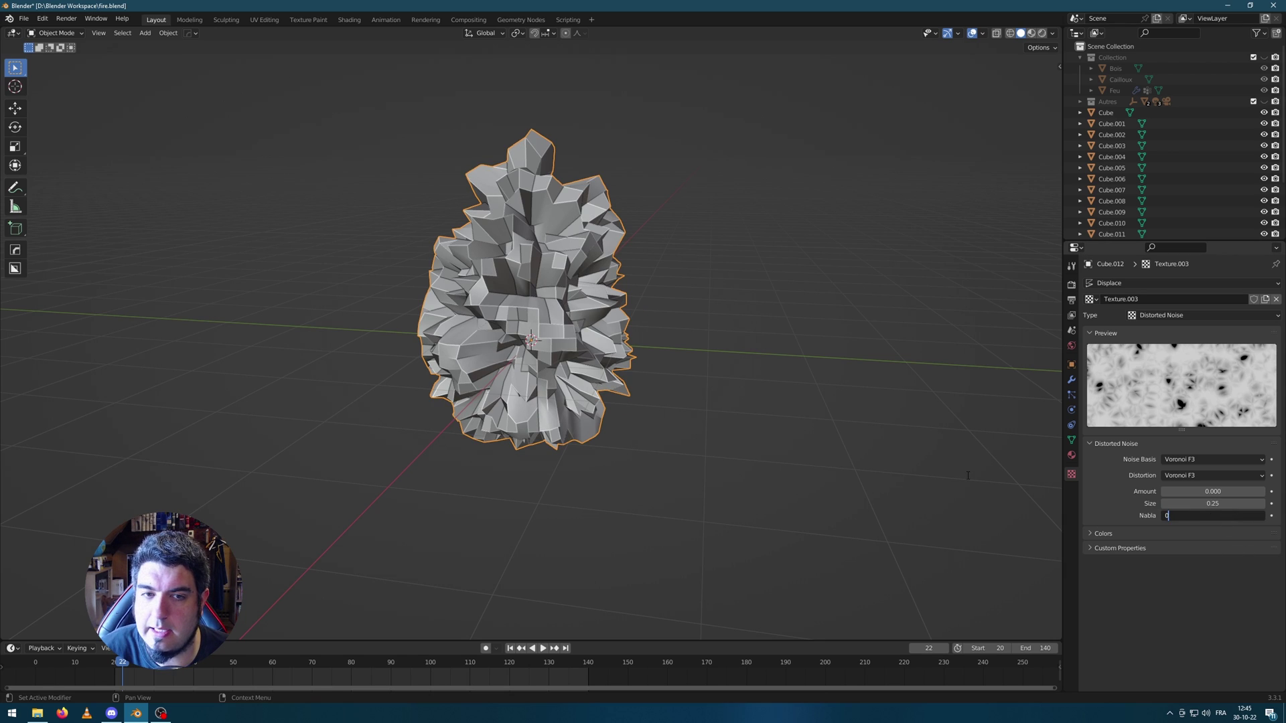
key("Return")
left_click(1219, 503)
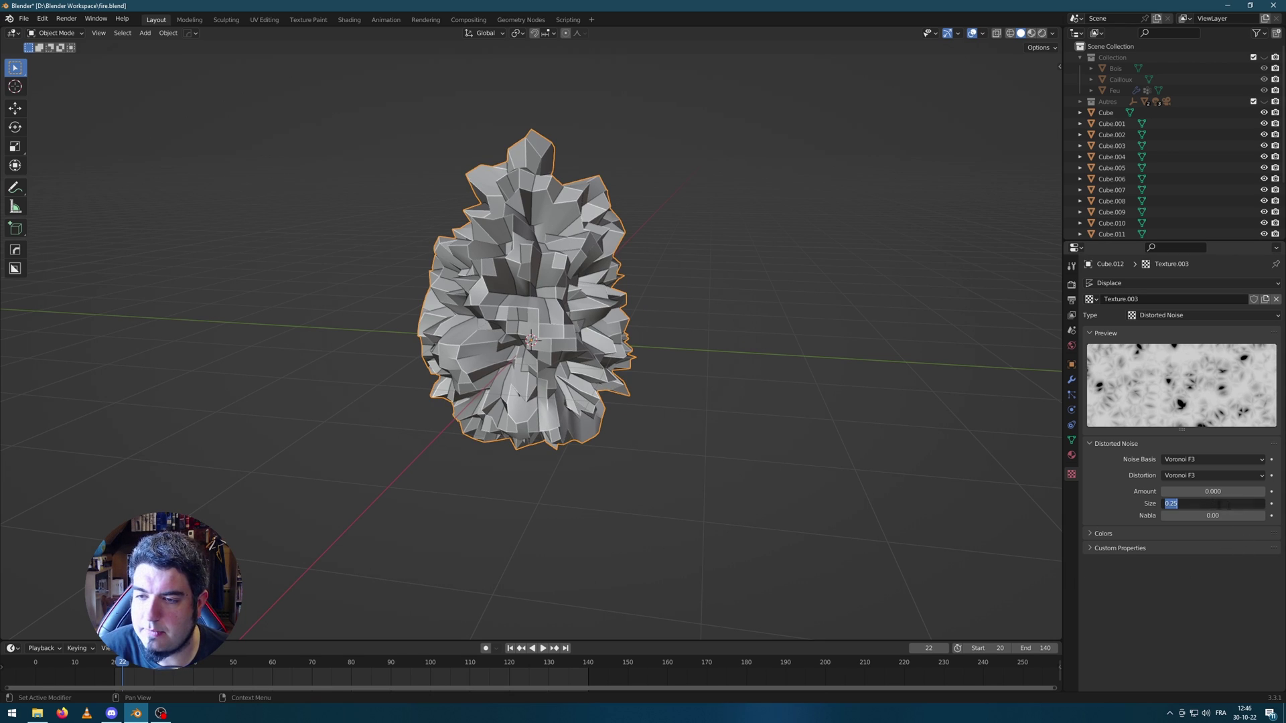
type("0.5")
key("Return")
Try Shade Auto Smooth on the displaced flame, and apply Shade Smooth to it instead.
middle_click_drag(746, 379, 539, 261)
right_click(543, 260)
left_click(542, 260)
right_click(566, 278)
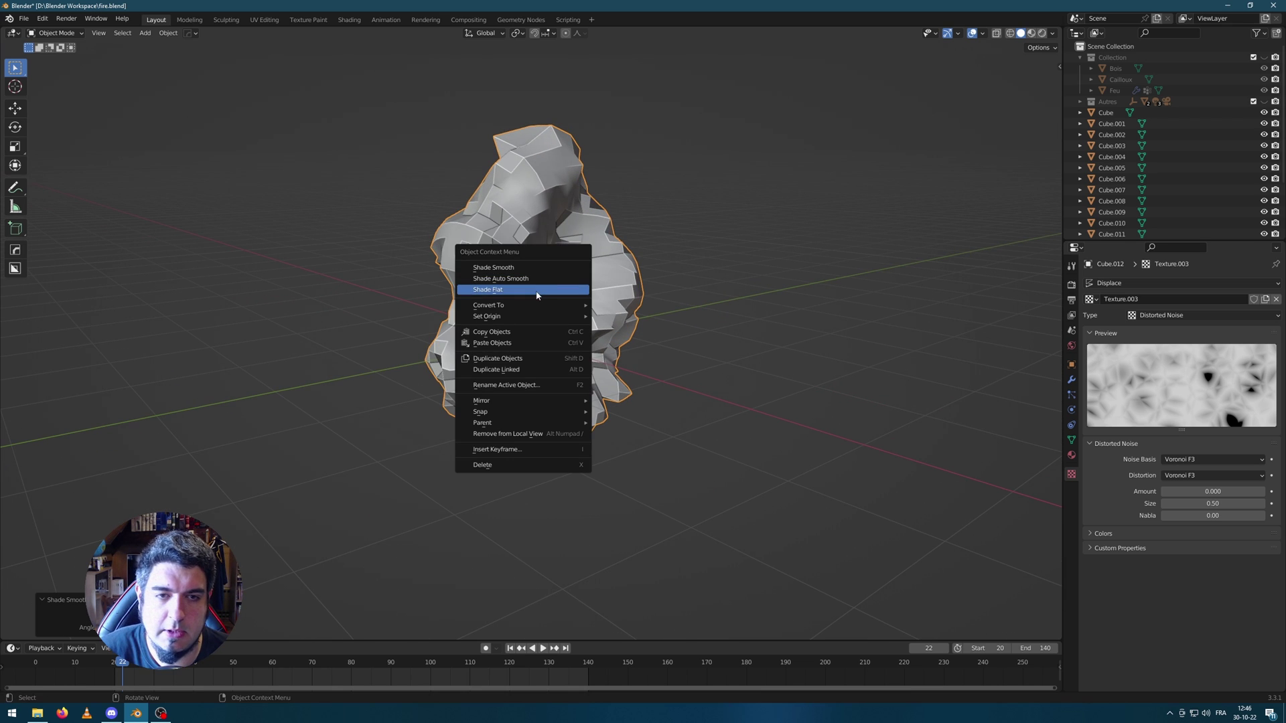
left_click(540, 268)
mouse_move(793, 371)
middle_mouse_down()
mouse_move(731, 360)
mouse_move(795, 350)
mouse_move(798, 373)
middle_mouse_up()
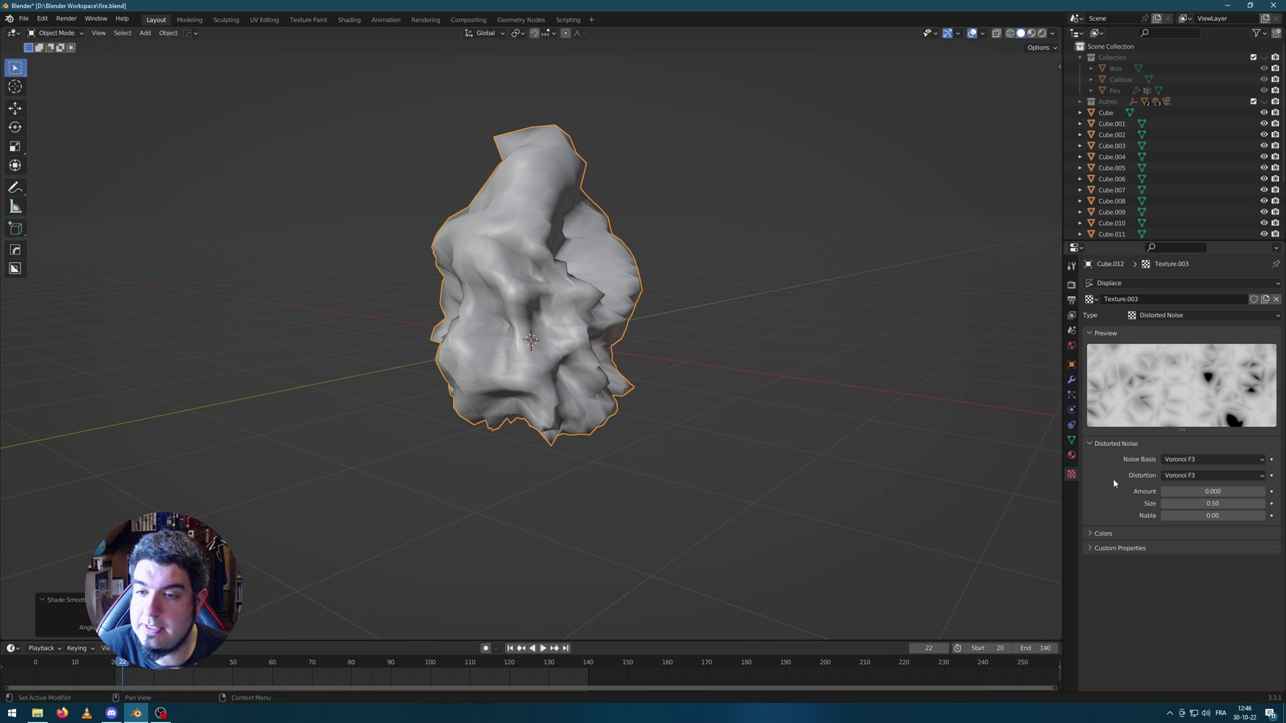
Set the flame's Displace modifier to a midlevel of 1.000 and a strength of 0.4.
left_click(1071, 379)
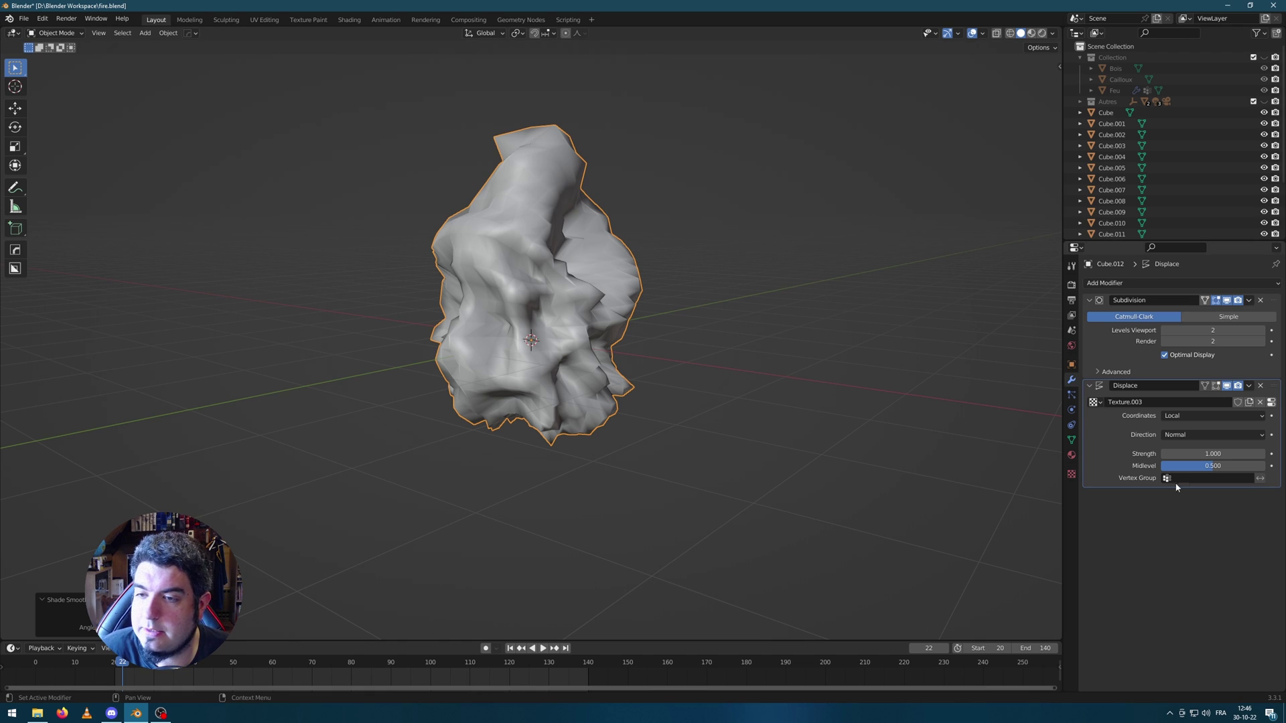
left_click_drag(1206, 466, 1265, 466)
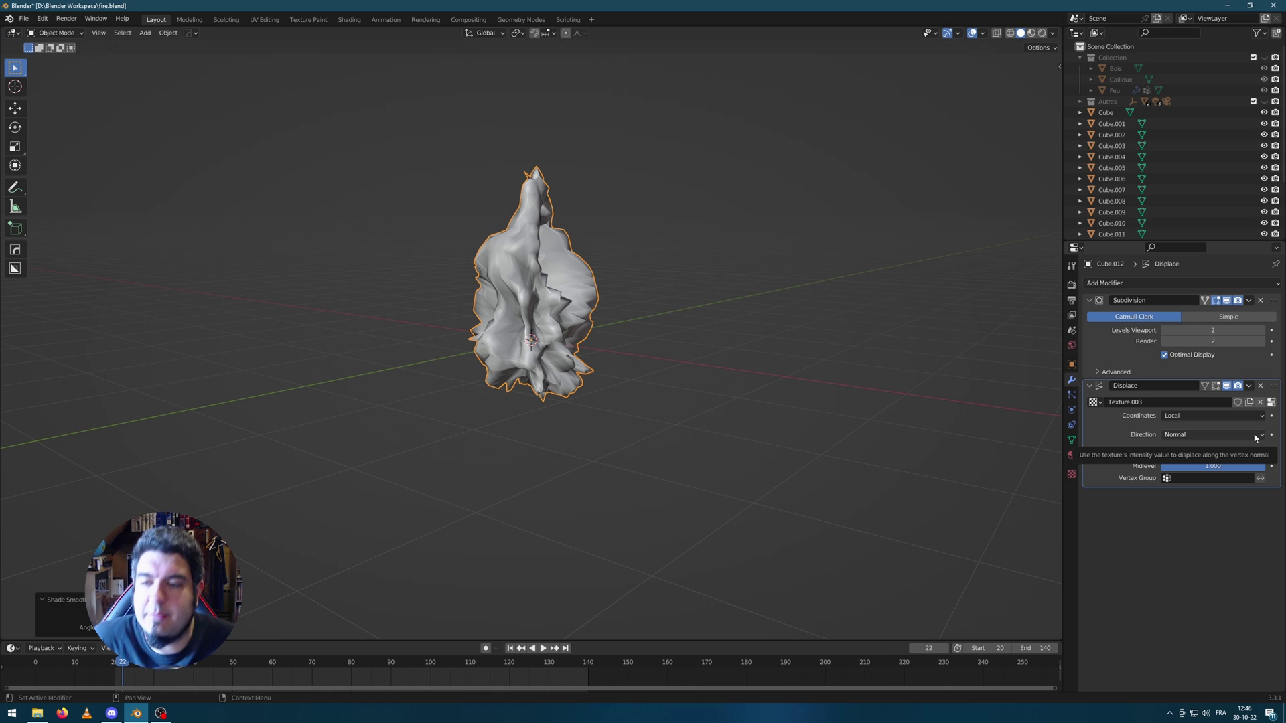
scroll(648, 276, "up", 5)
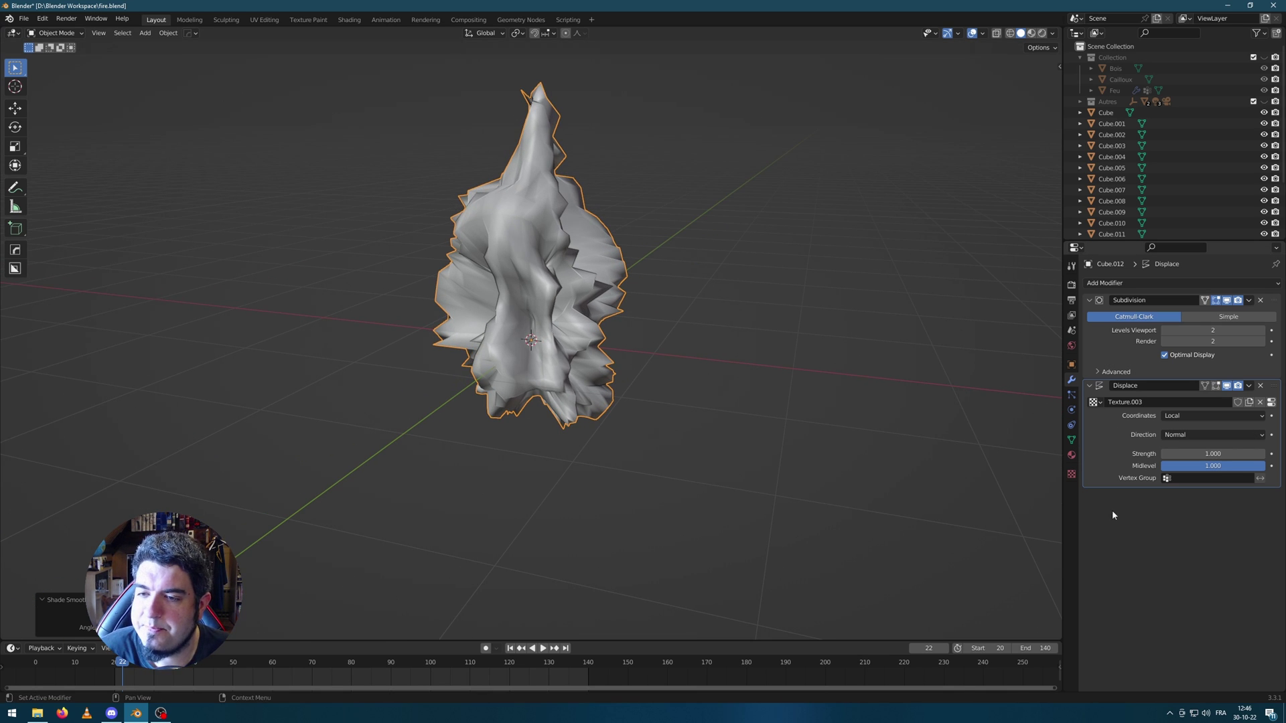
left_click(1213, 453)
type("0.4")
key("Return")
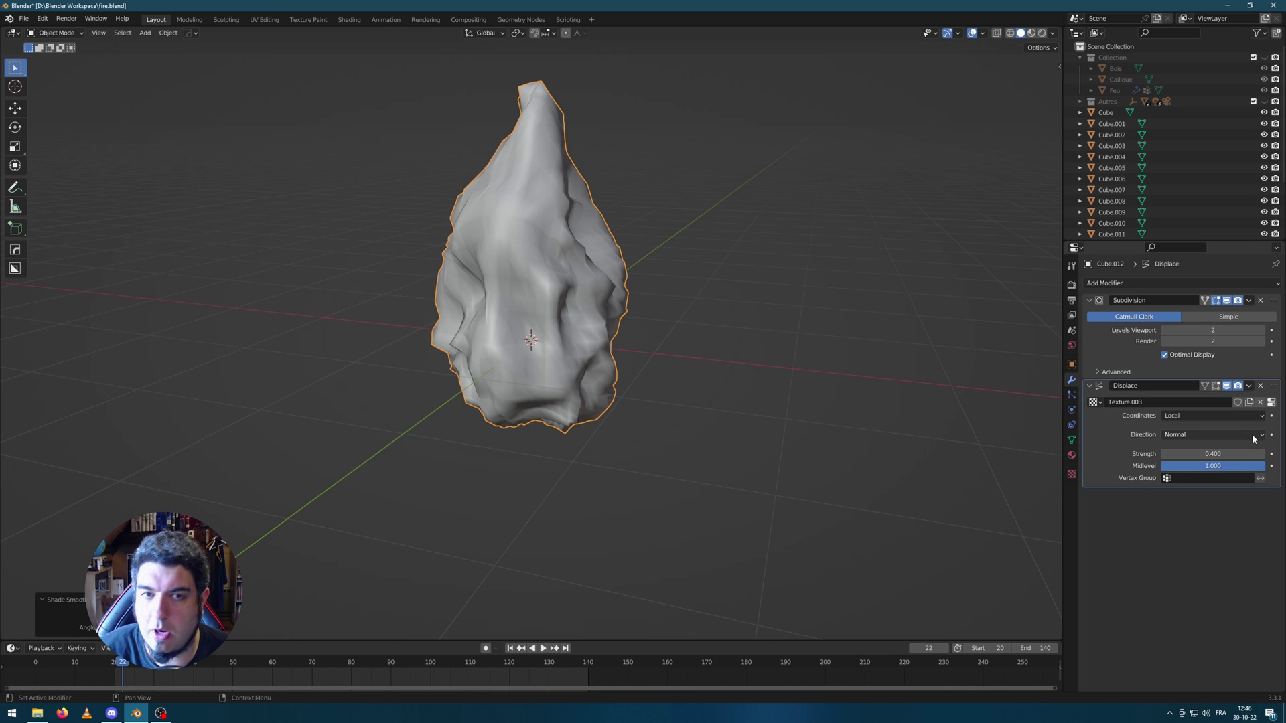
middle_click_drag(971, 308, 536, 401)
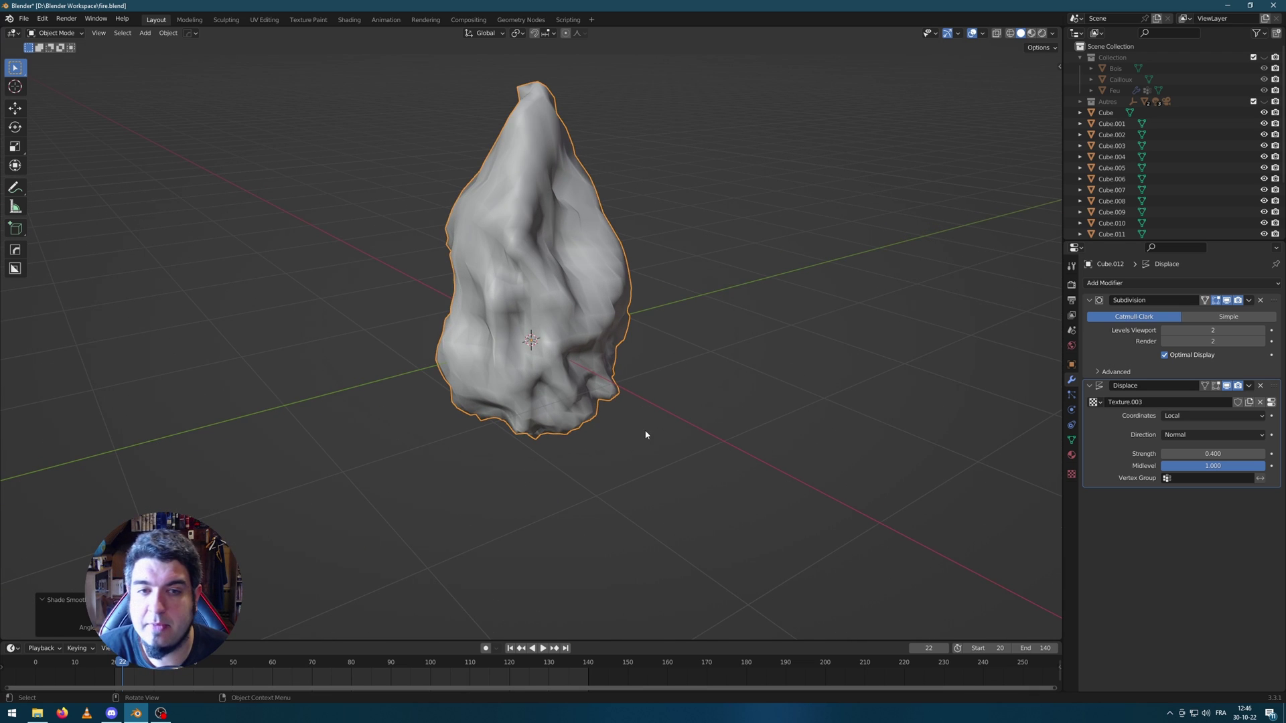
middle_click_drag(606, 446, 695, 444)
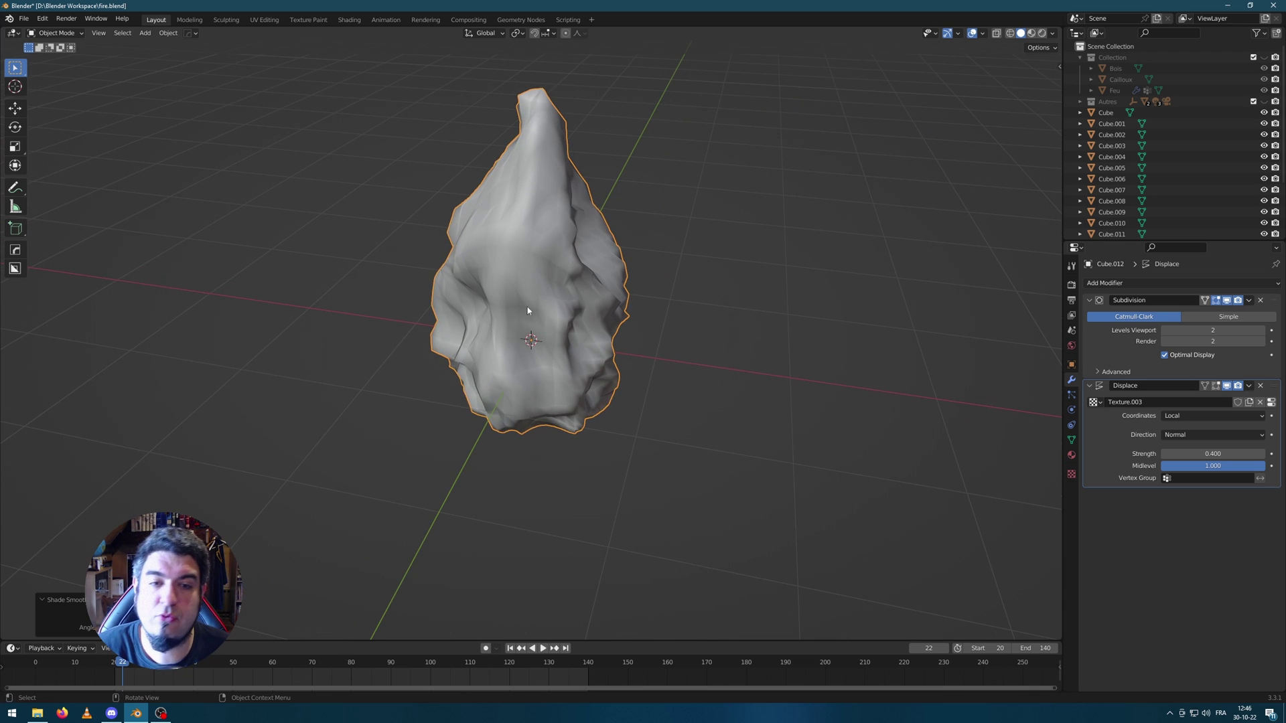
middle_click_drag(528, 310, 653, 399)
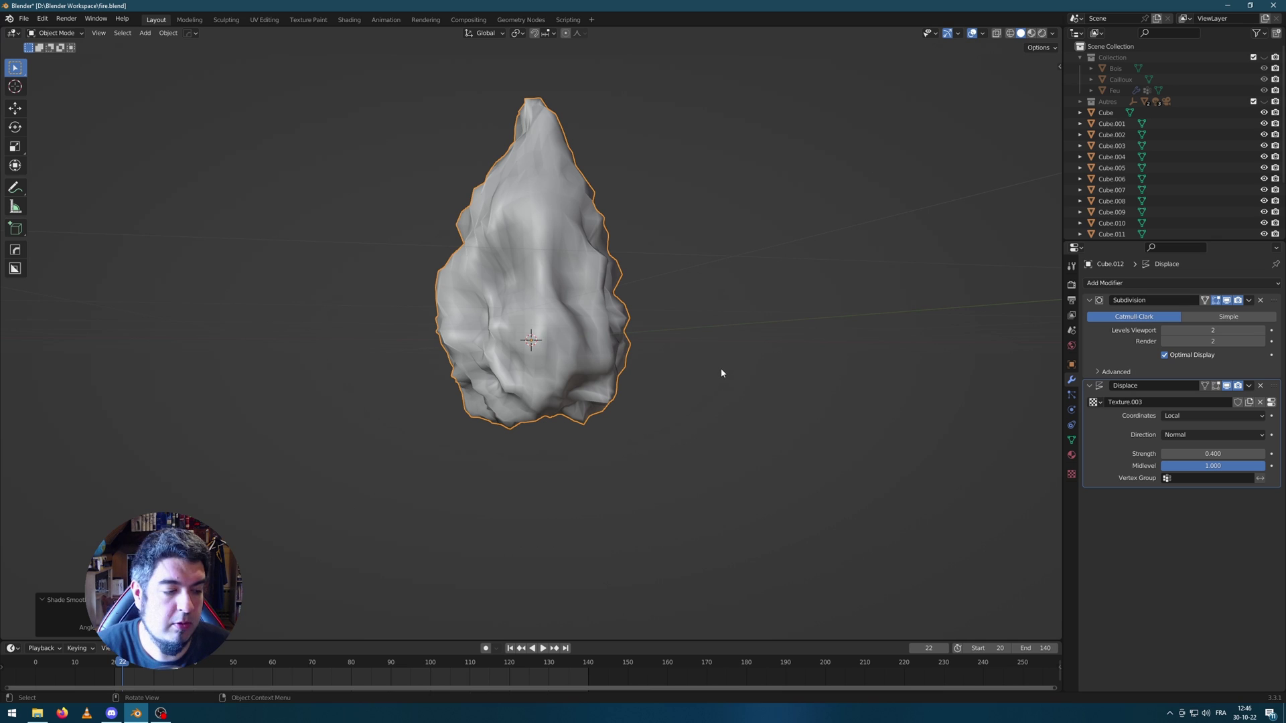
middle_click_drag(875, 313, 714, 363)
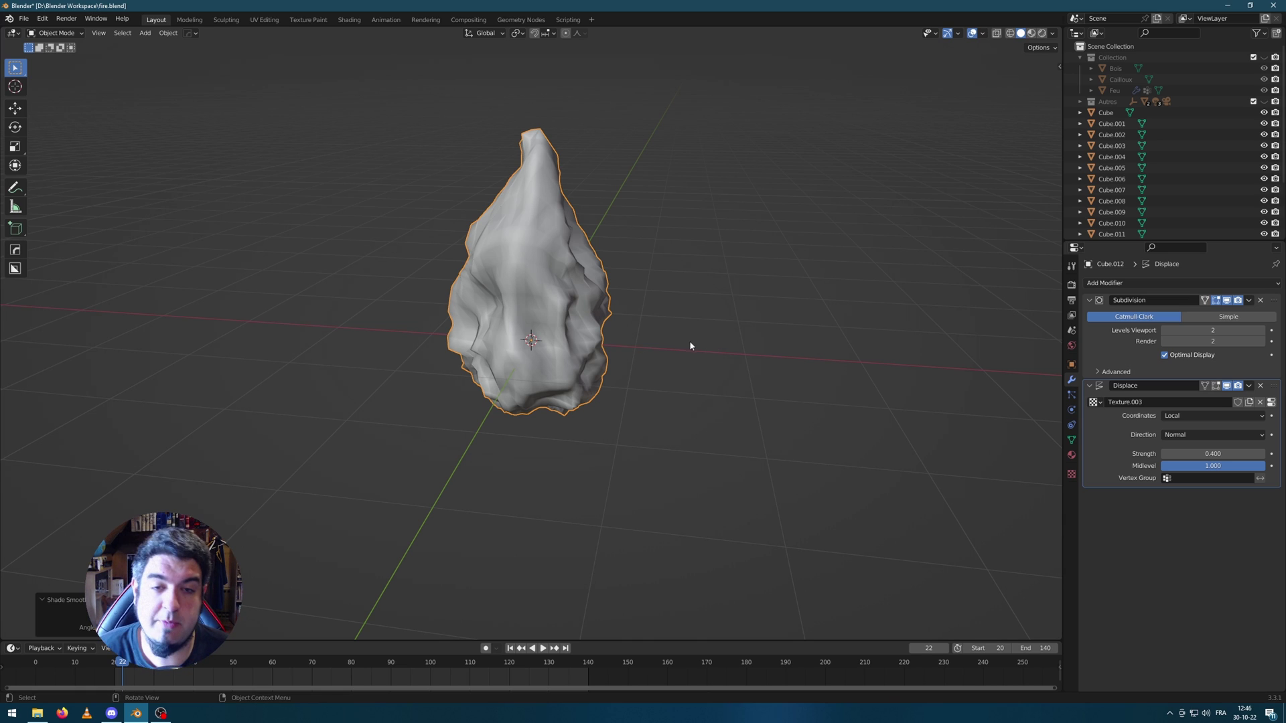
left_click(706, 273)
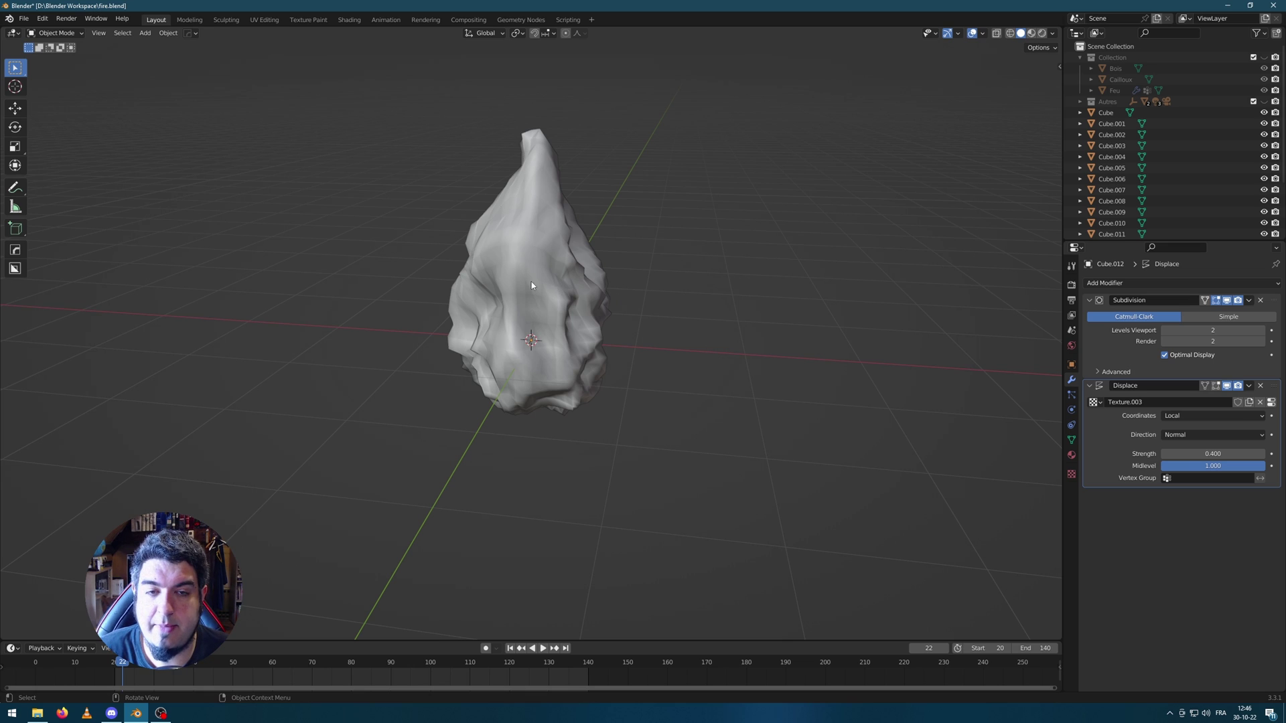
key("ctrl+z")
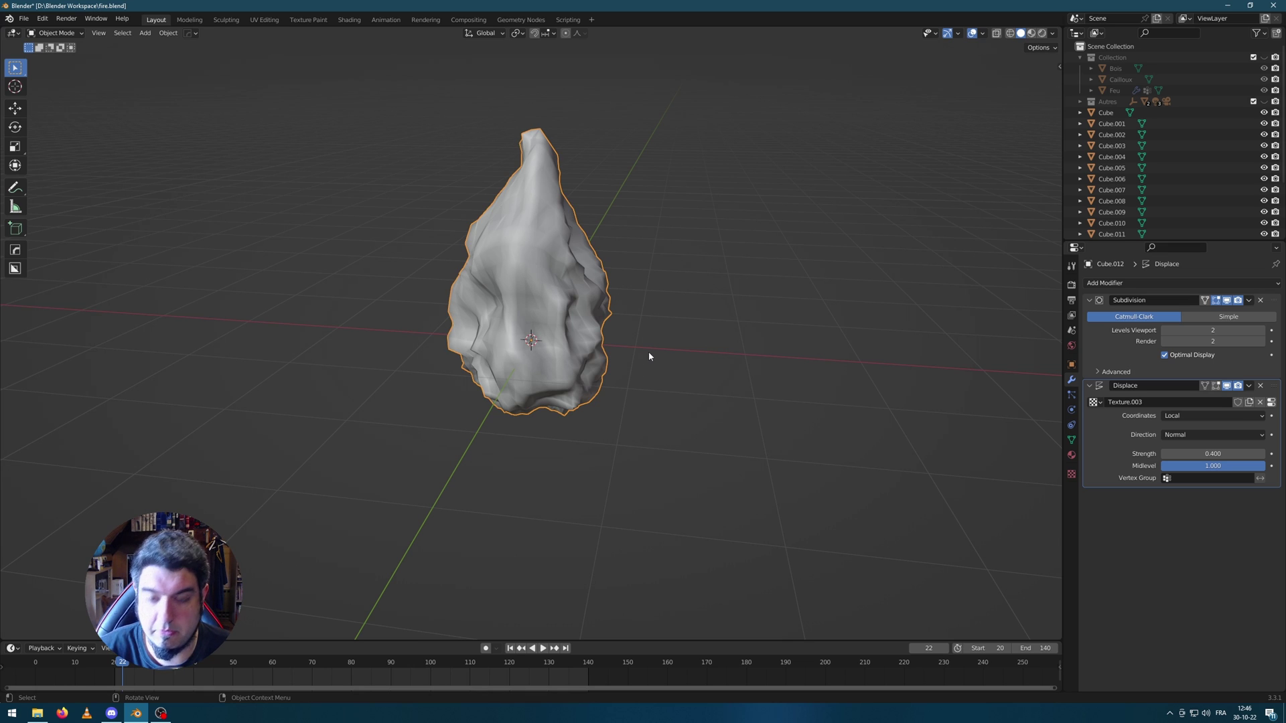
Edit the flame's mesh in front view with X-ray on and select all its vertices except the lowest rows at the base.
key("KP_1")
key("Tab")
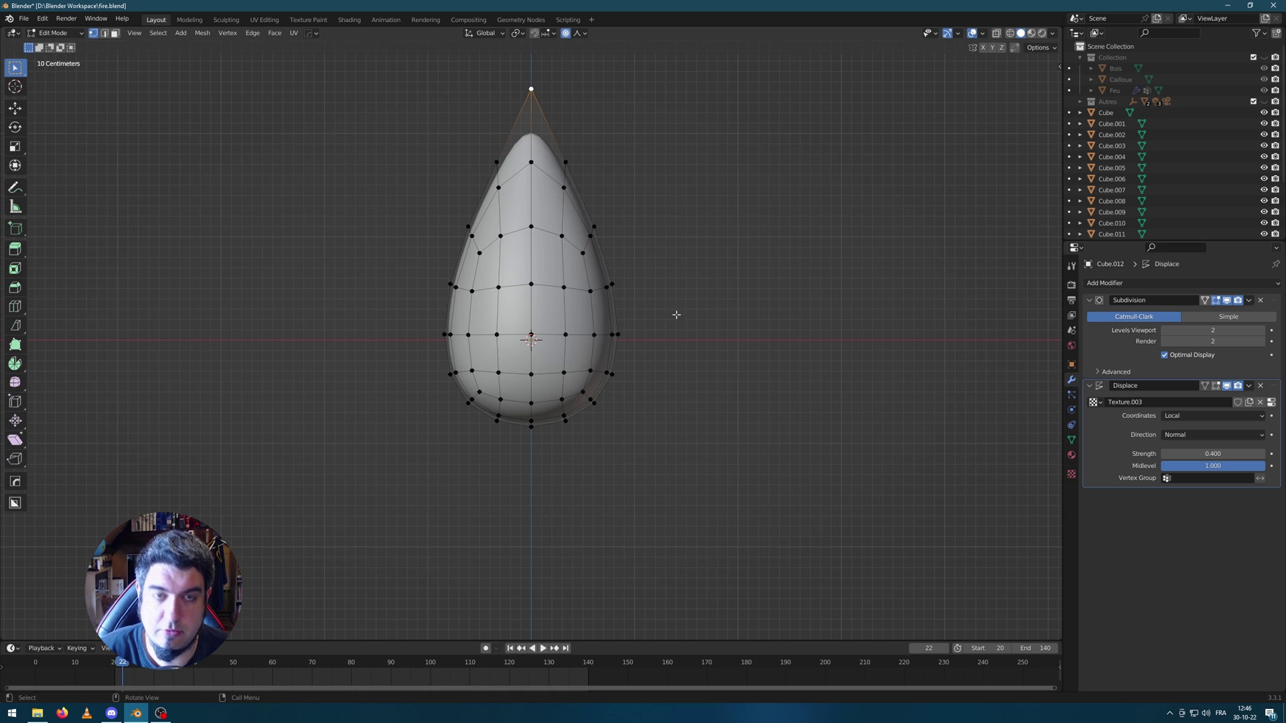
left_click(997, 34)
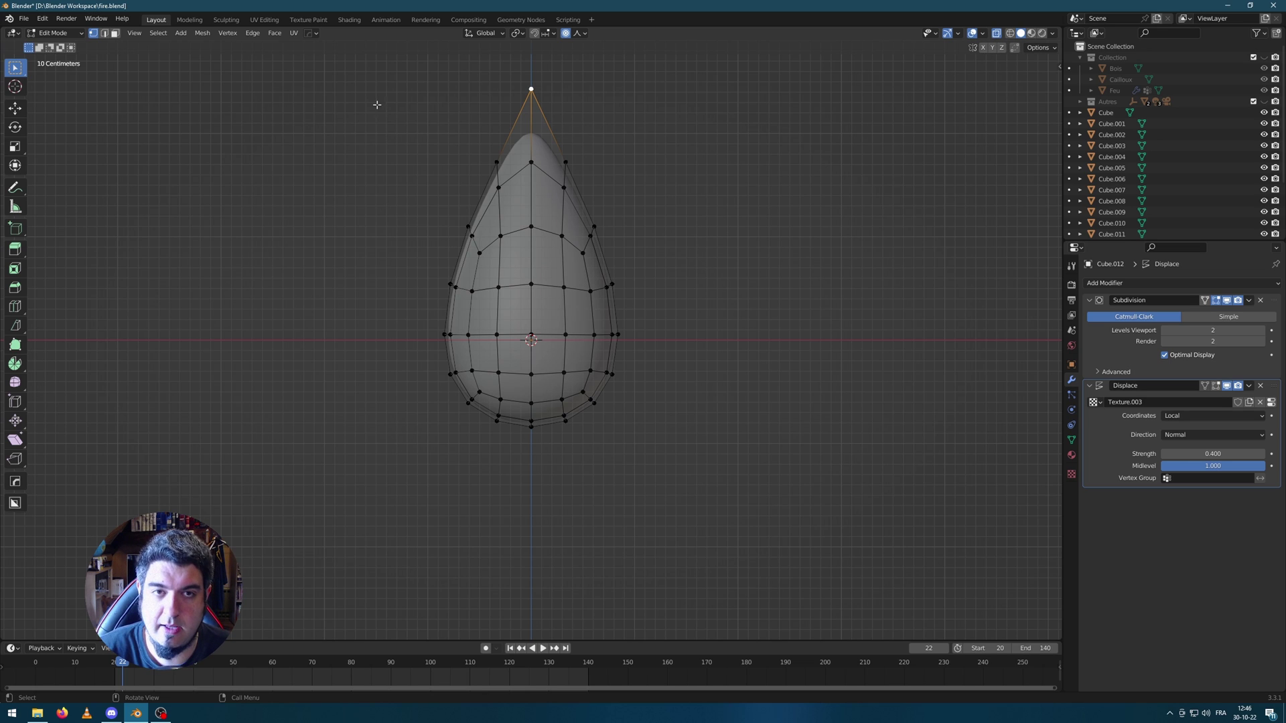
key("b")
left_click_drag(322, 61, 794, 383)
middle_click_drag(375, 375, 469, 395)
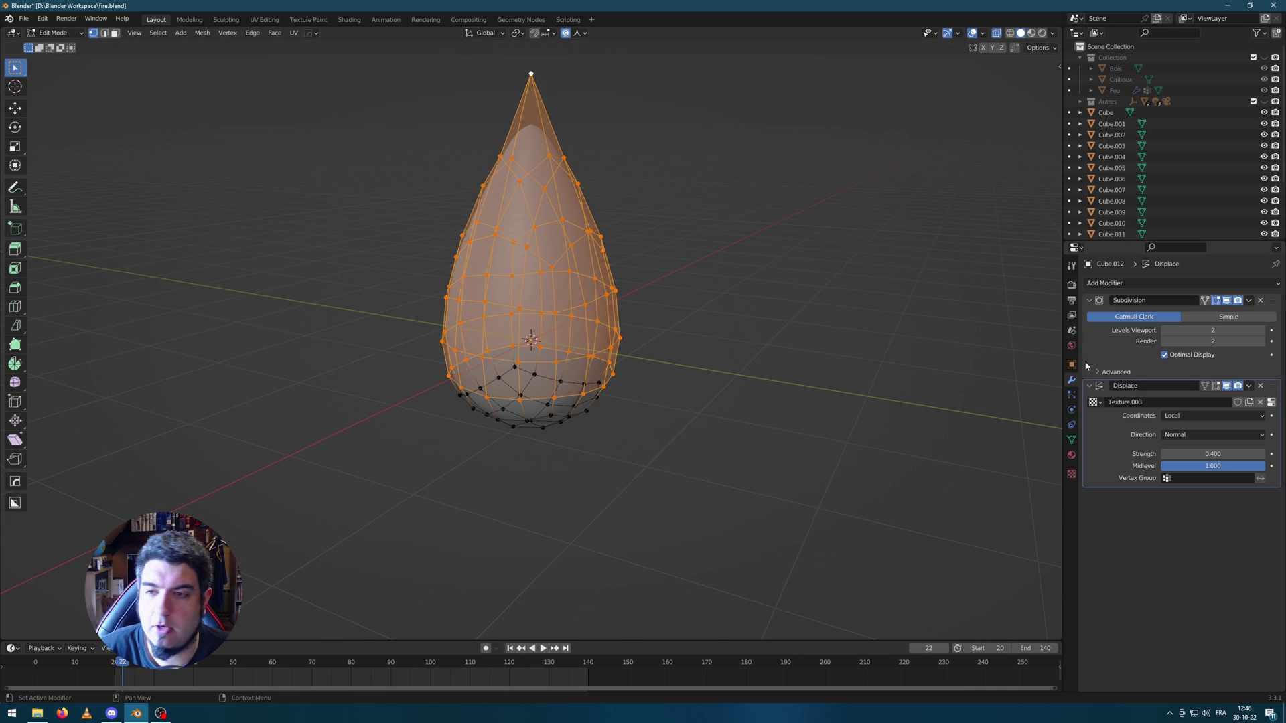
Create a vertex group named Flamme, assign the selected vertices to it and check the assignment by deselecting and reselecting the group.
left_click(1072, 440)
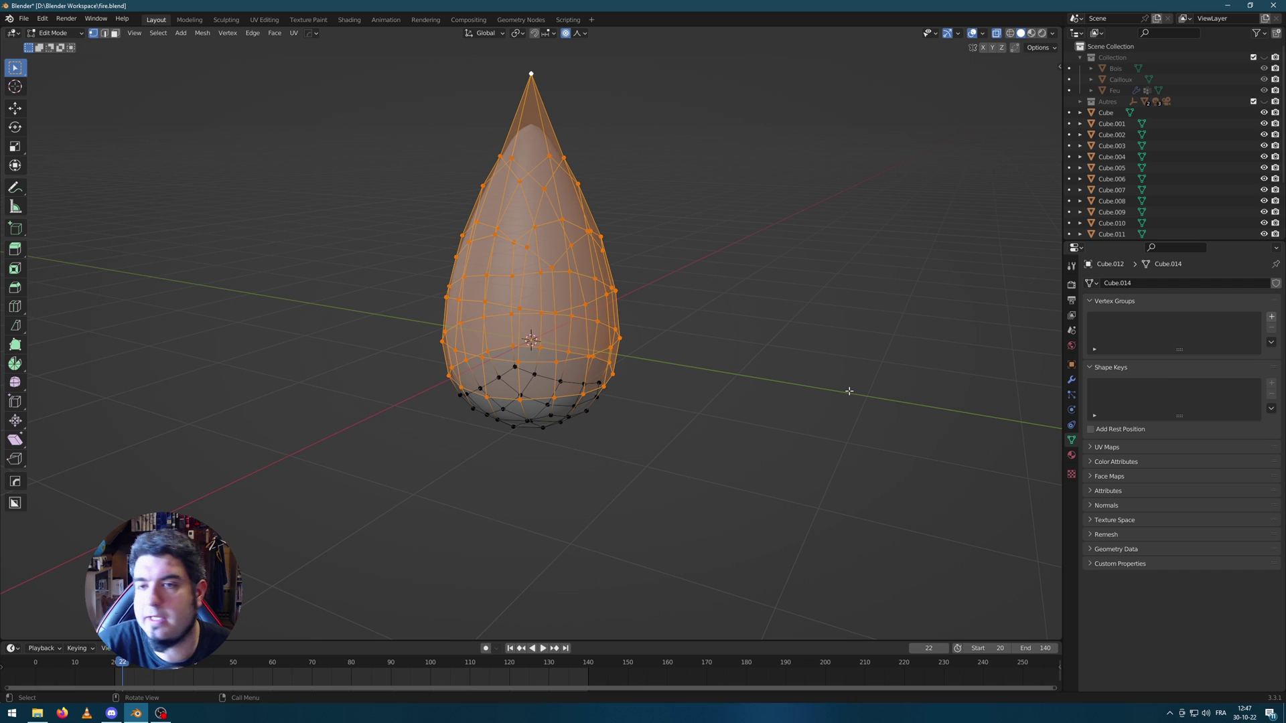
left_click(1272, 320)
double_click(1167, 326)
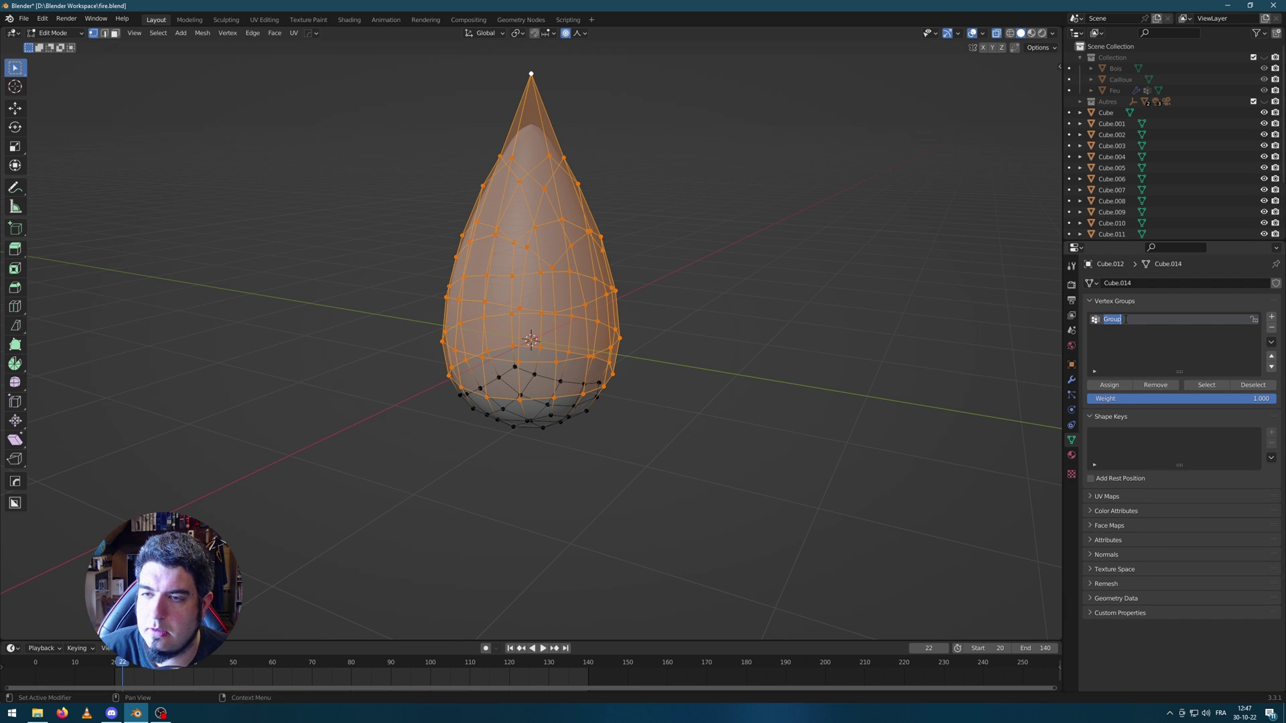
type("Flamme")
key("Return")
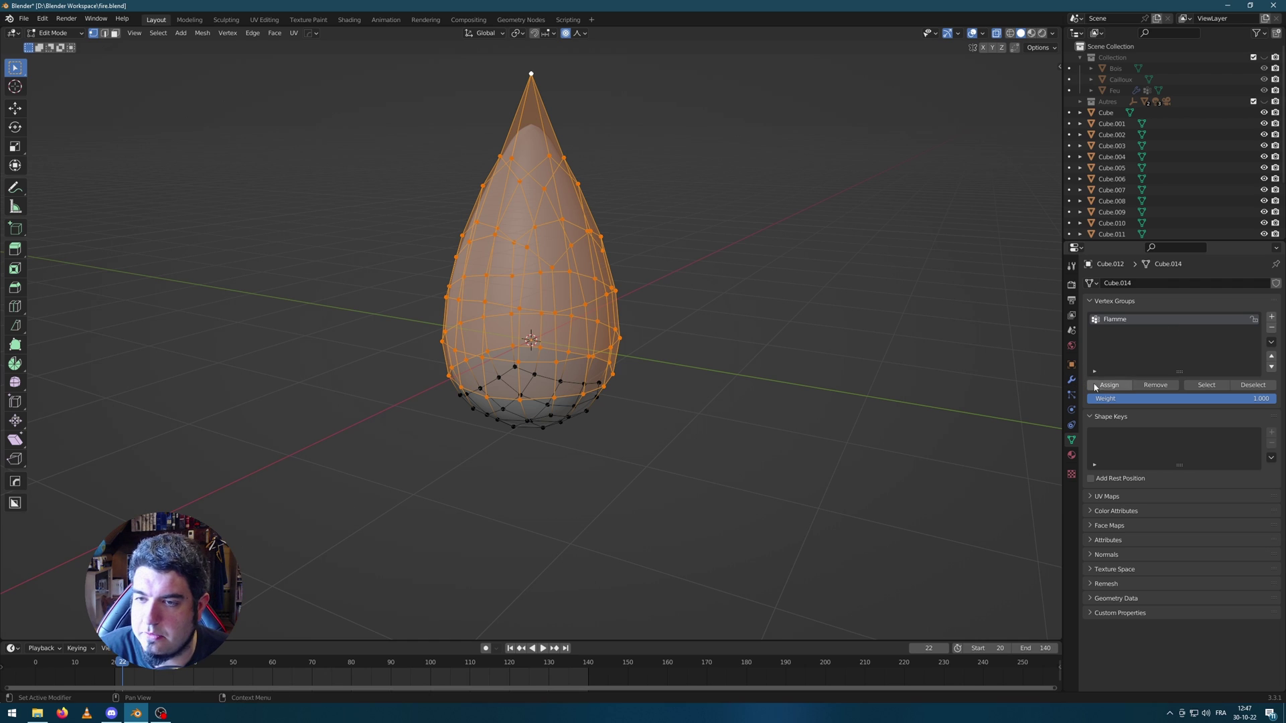
left_click(1116, 387)
left_click(769, 344)
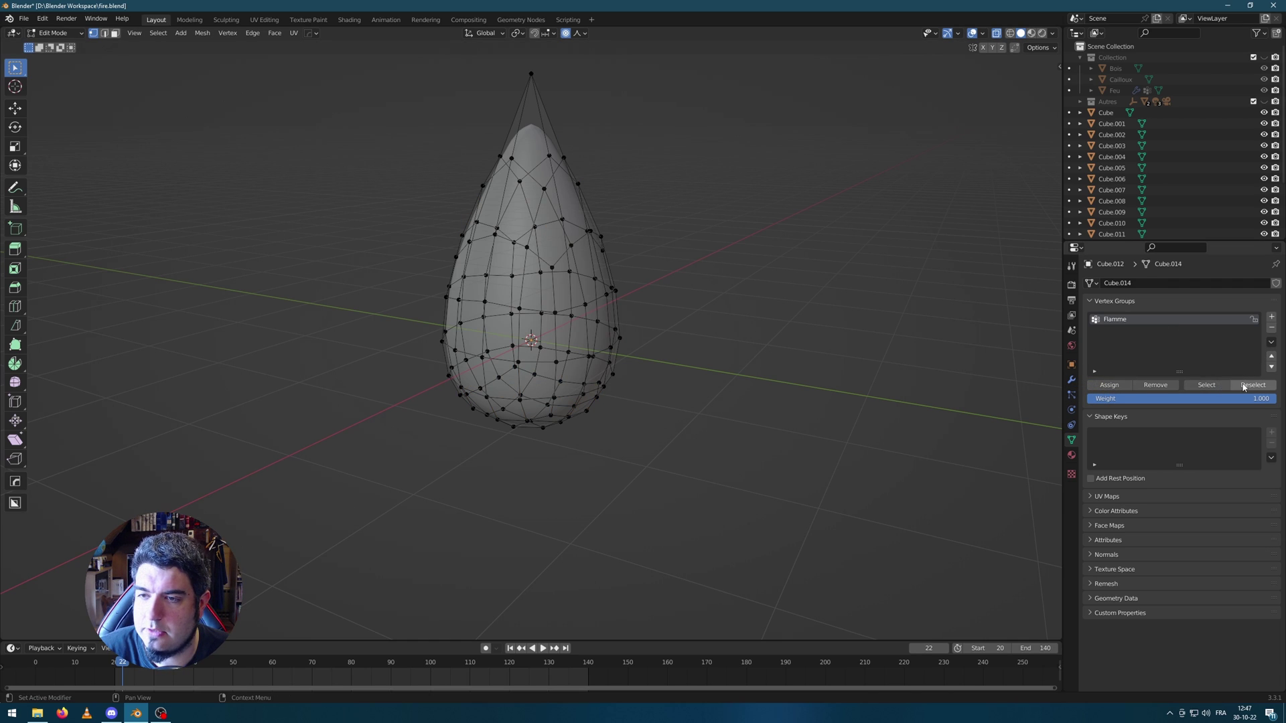
left_click(1206, 386)
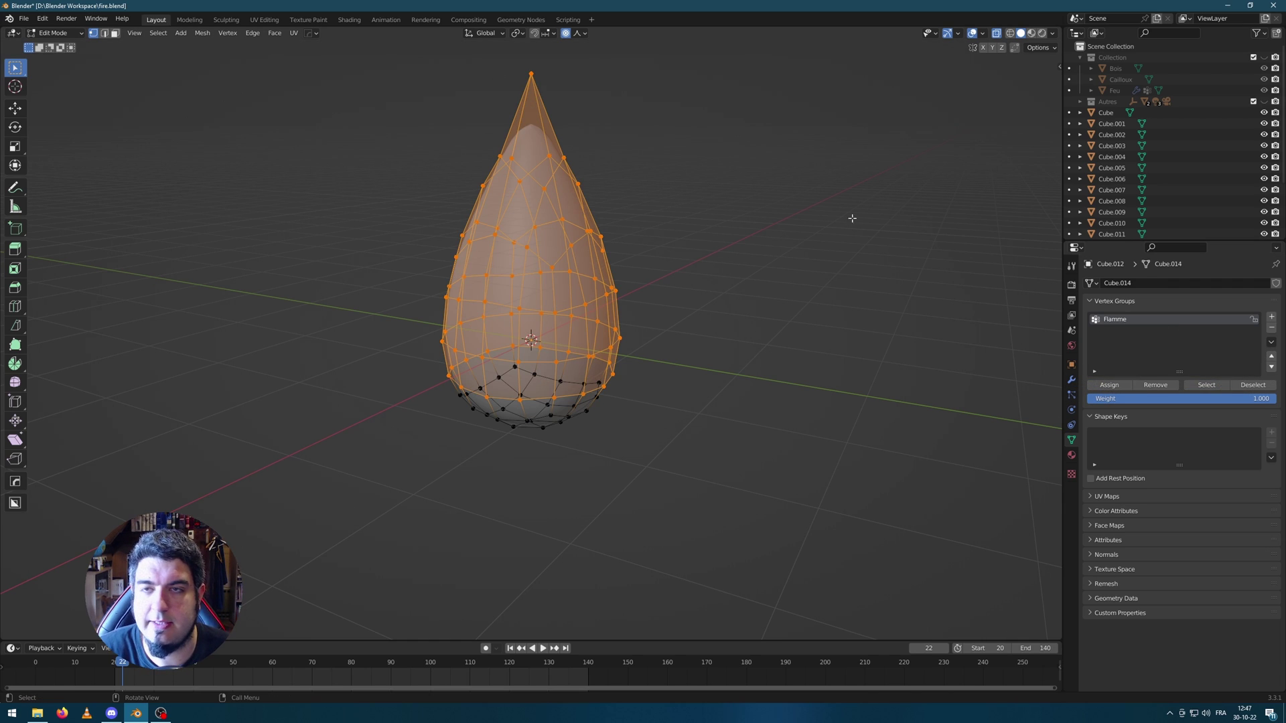
Return to Object Mode with X-ray off and limit the Displace modifier to the Flamme vertex group.
key("Tab")
left_click(996, 35)
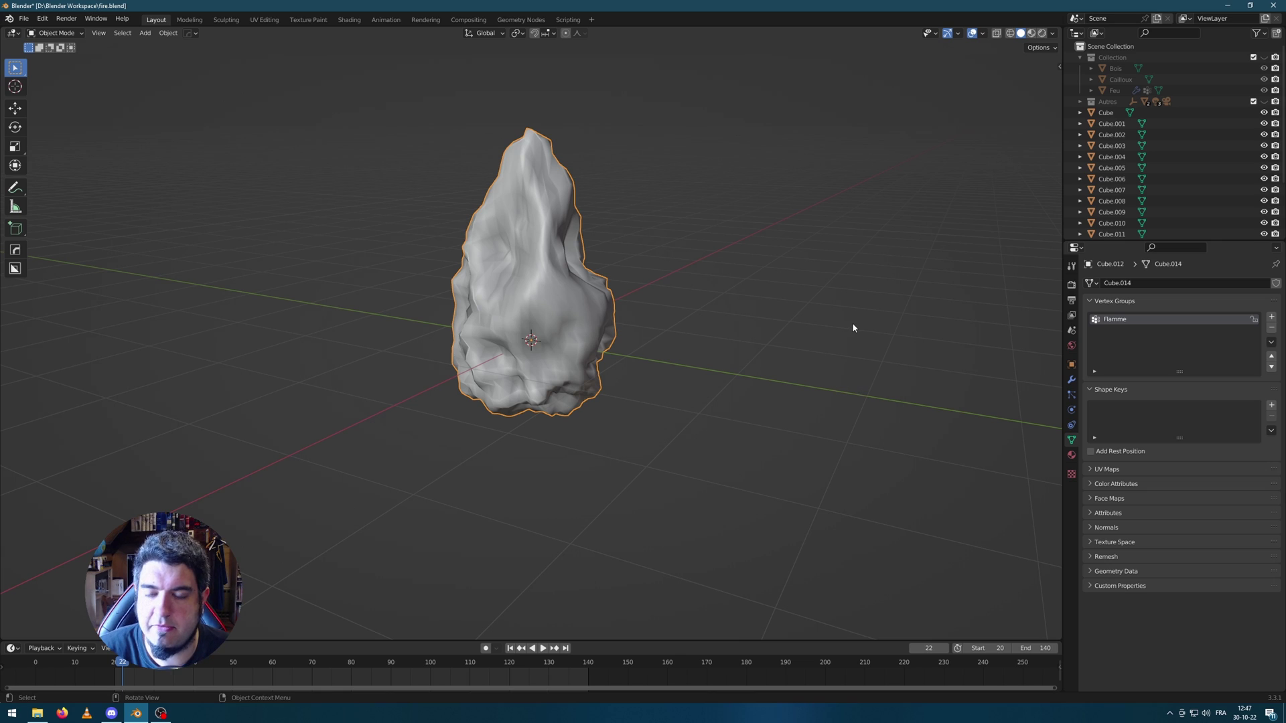
left_click(1071, 380)
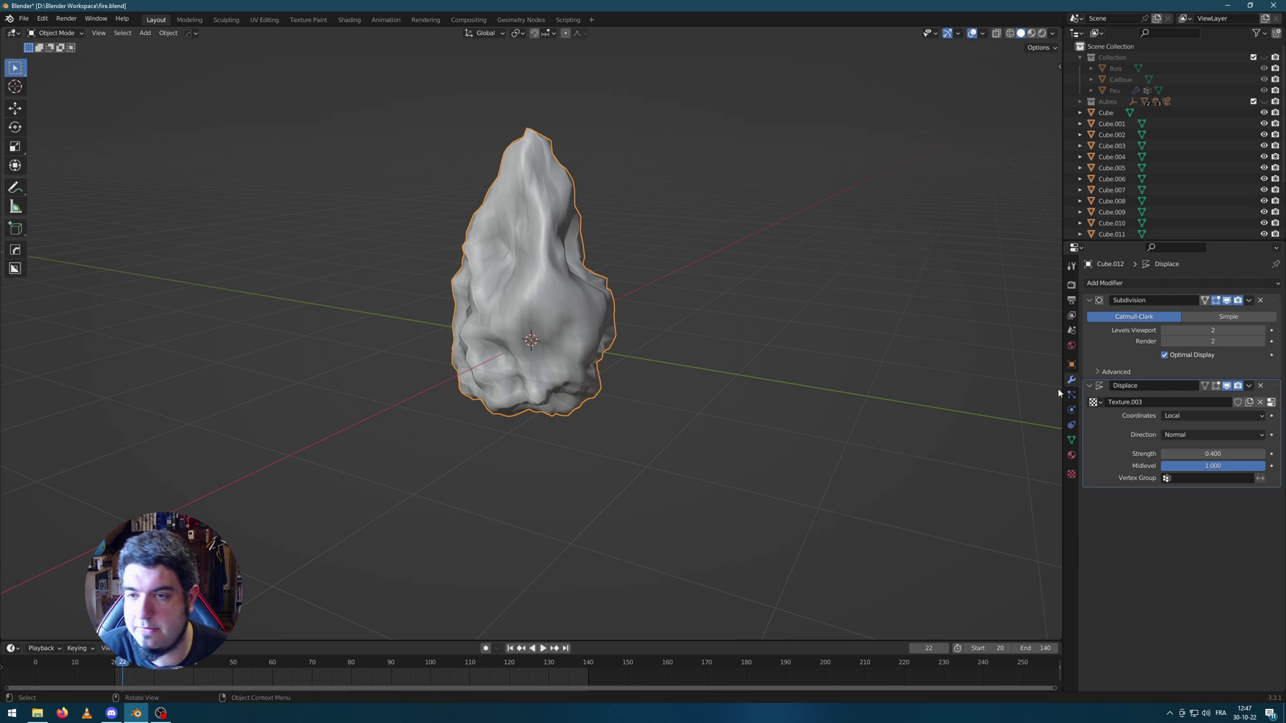
left_click(1192, 478)
left_click(1179, 495)
middle_click_drag(670, 355, 549, 393)
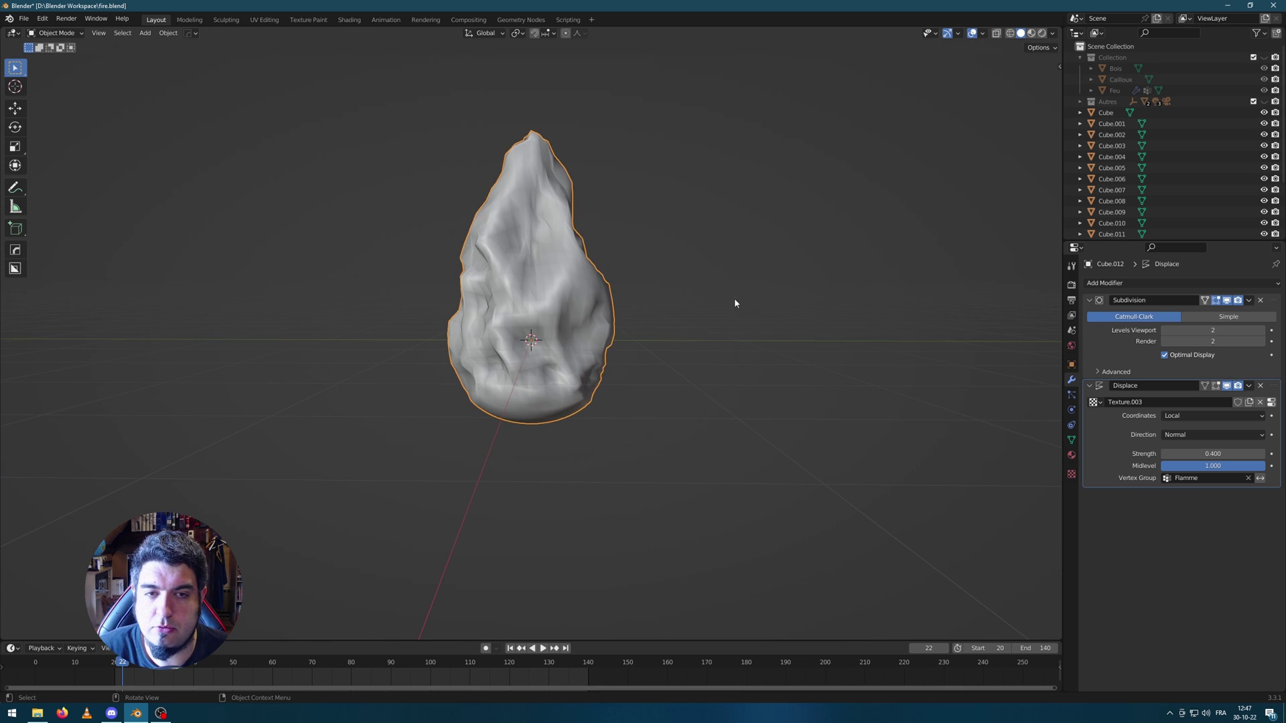
middle_click_drag(735, 303, 554, 219)
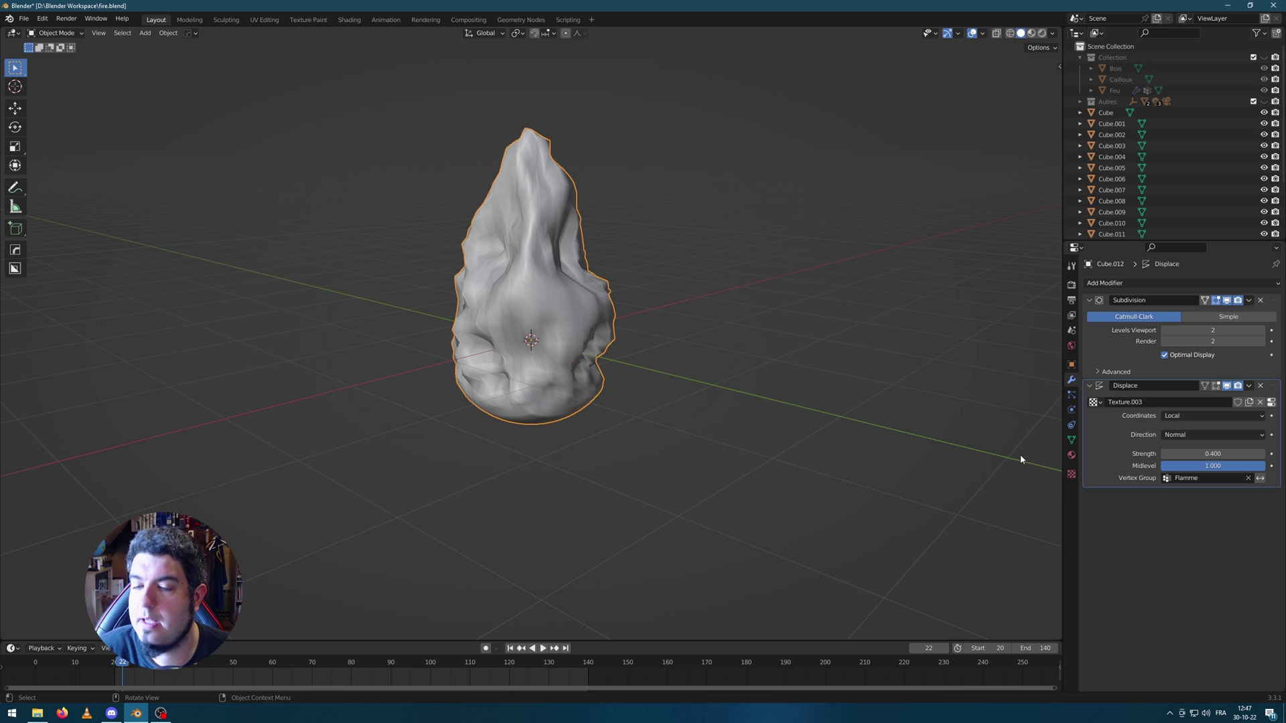
middle_click_drag(729, 398, 804, 322)
Deselect the flame and add a Plain Axes empty at the world origin.
left_click(813, 335)
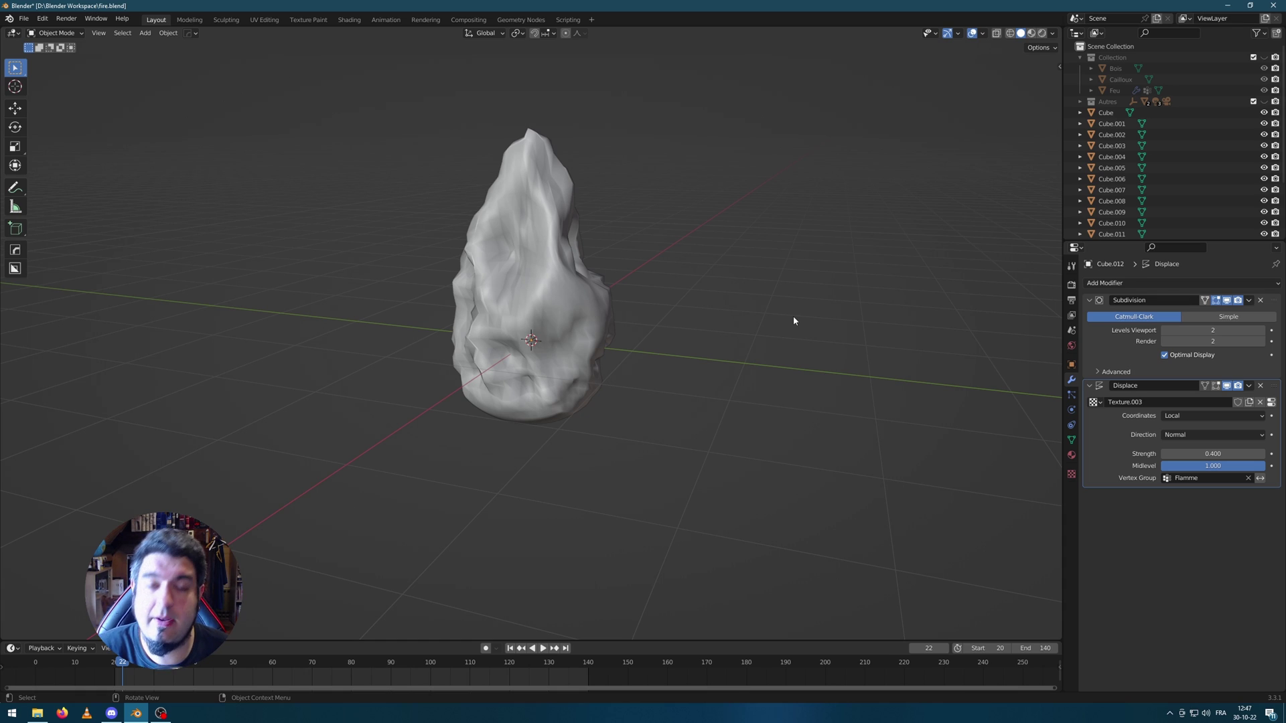
key("shift+a")
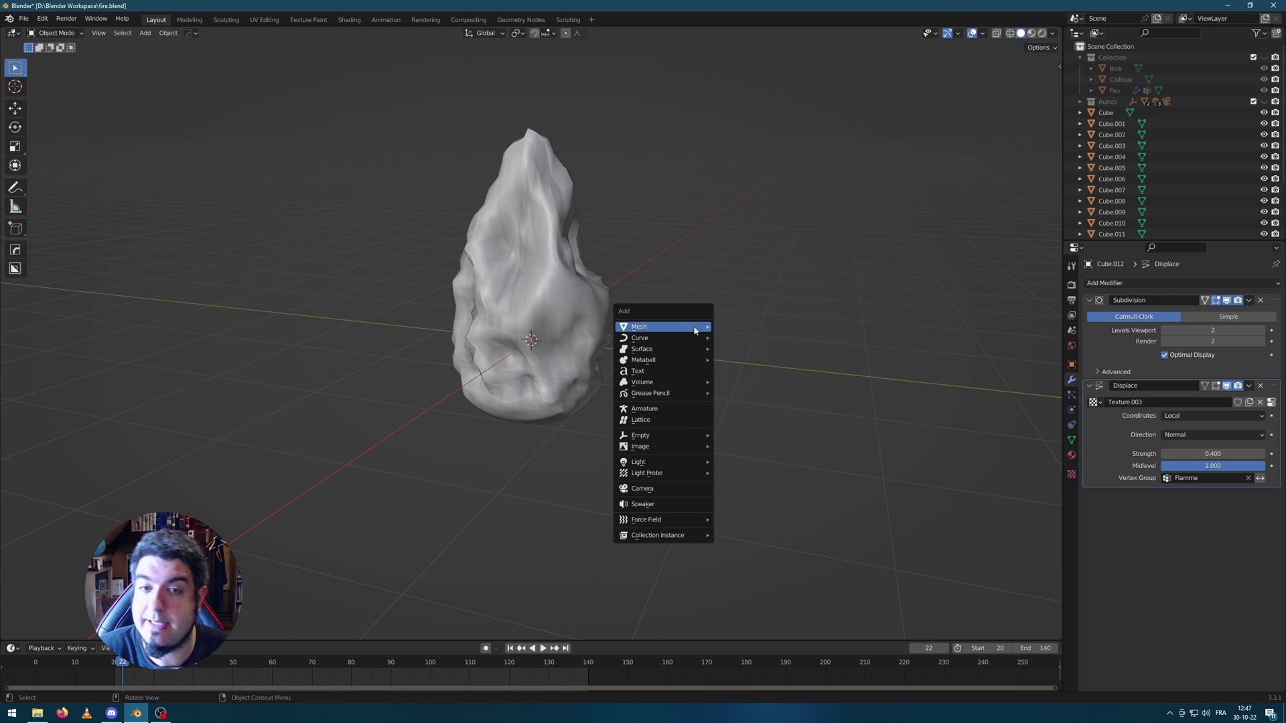
mouse_move(695, 330)
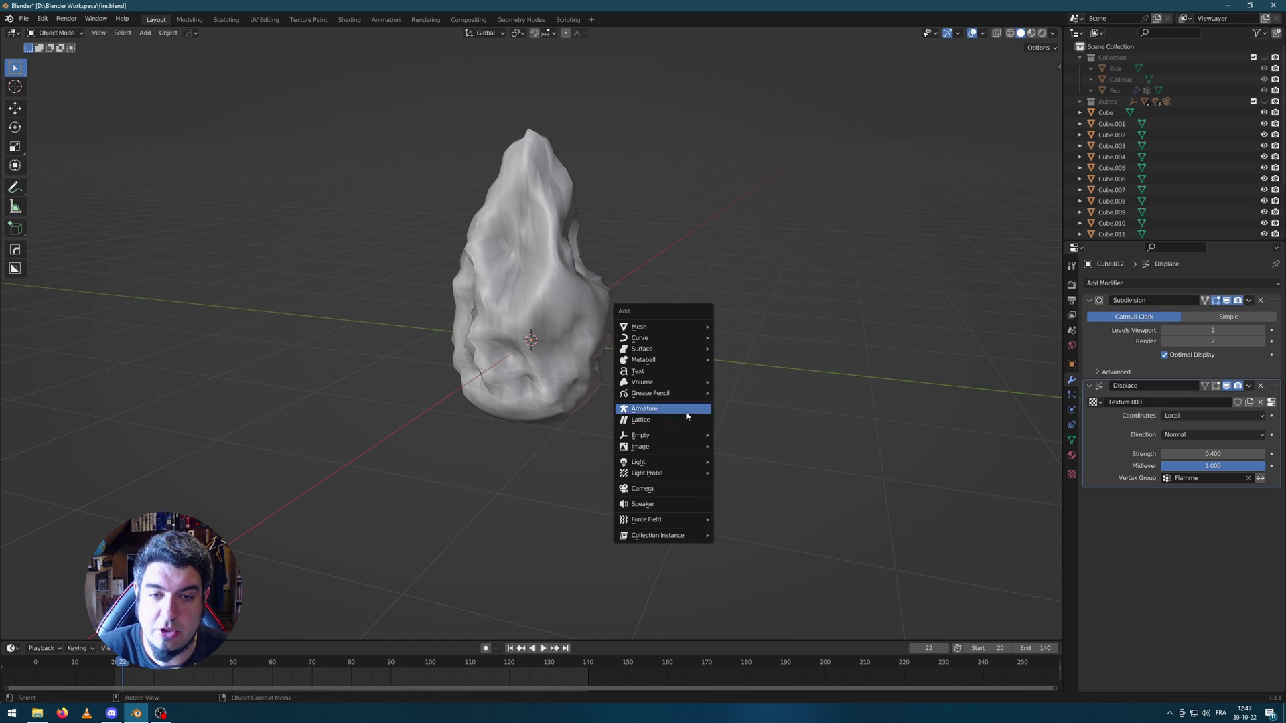
mouse_move(667, 441)
left_click(745, 434)
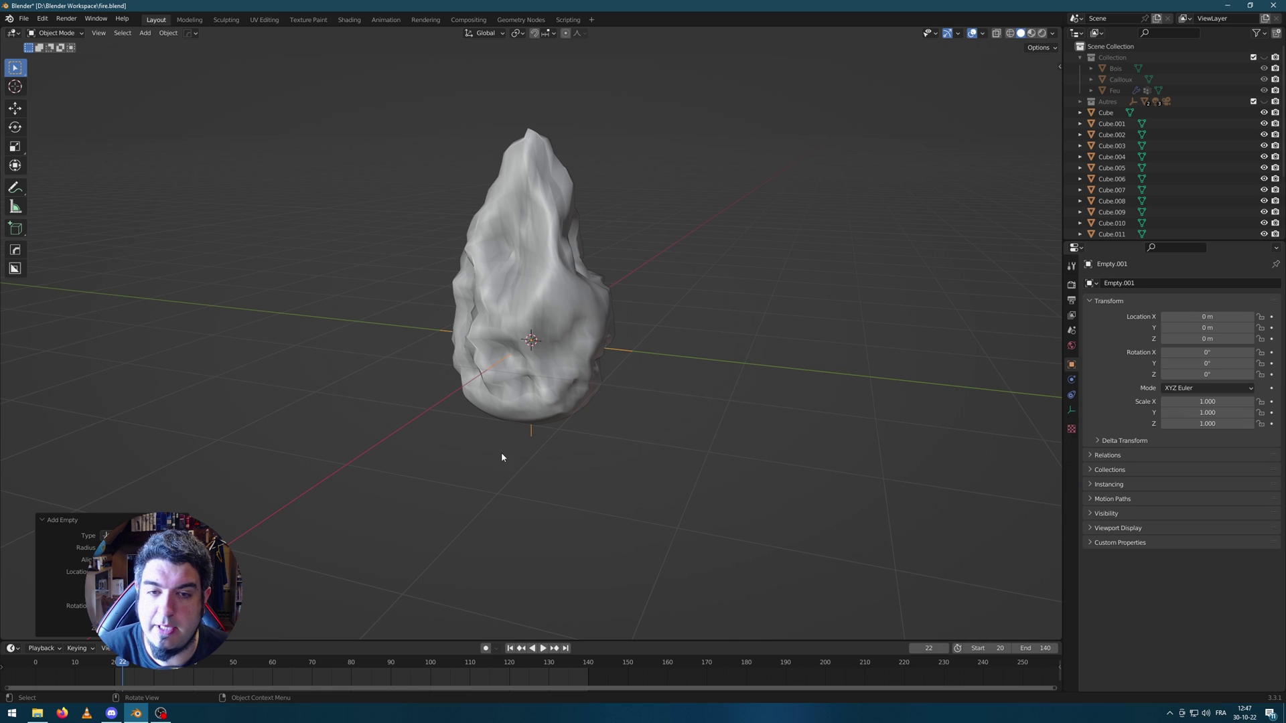
Move the new empty away from the flame and clear its location back to the origin.
middle_click_drag(501, 452, 602, 439)
key("g")
left_click(869, 462)
middle_click_drag(983, 471, 916, 382)
key("alt+g")
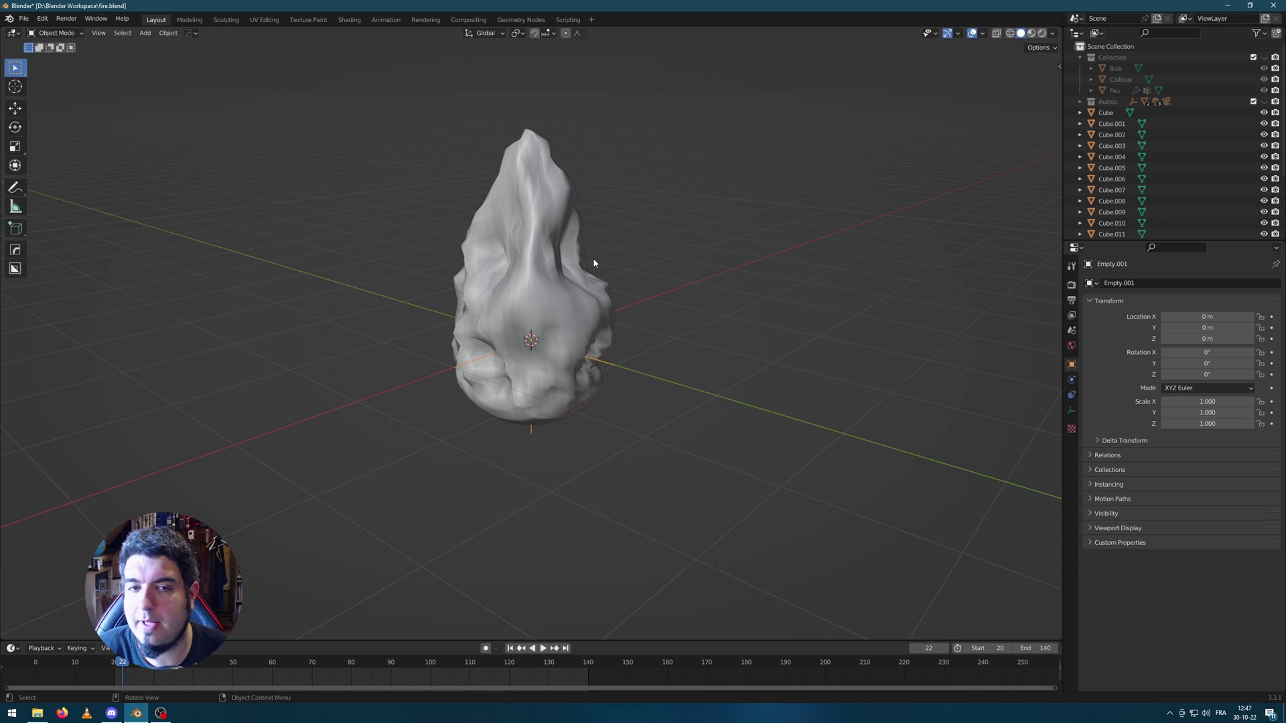
Select the flame and set the texture coordinates of its Displace modifier to Object.
left_click(579, 333)
middle_click_drag(797, 356, 782, 351)
left_click(1200, 417)
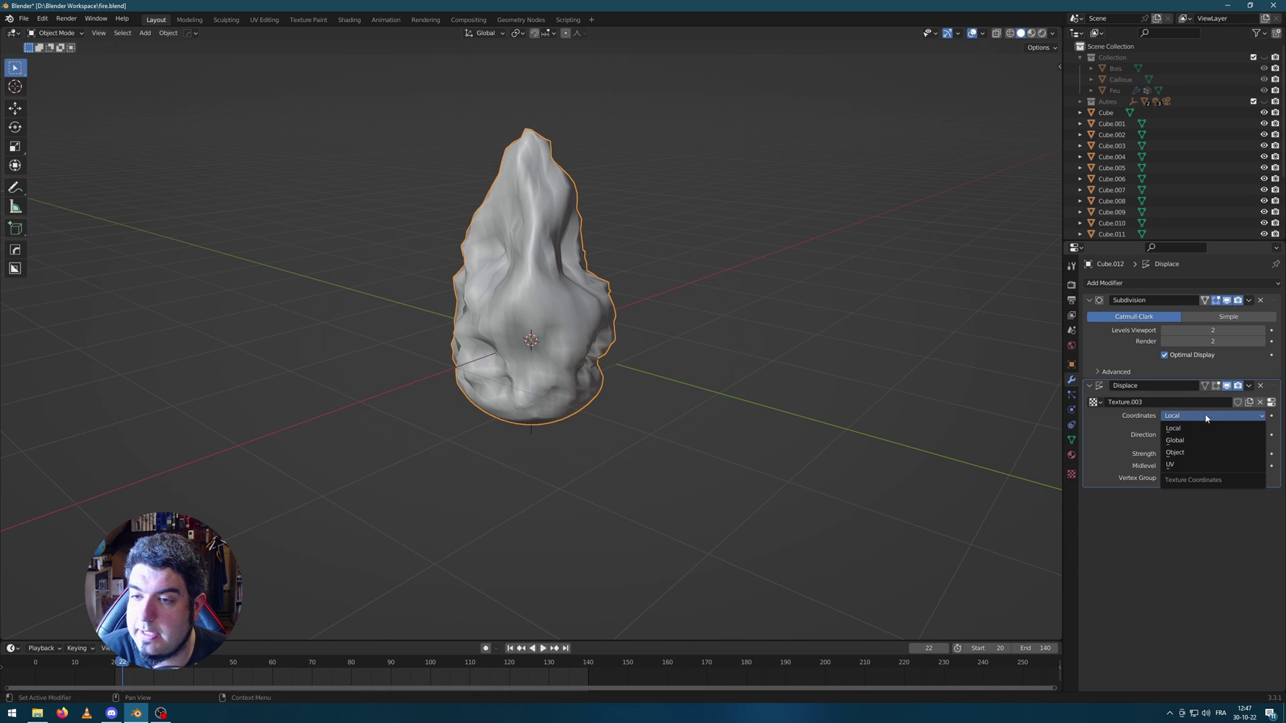
left_click(1203, 417)
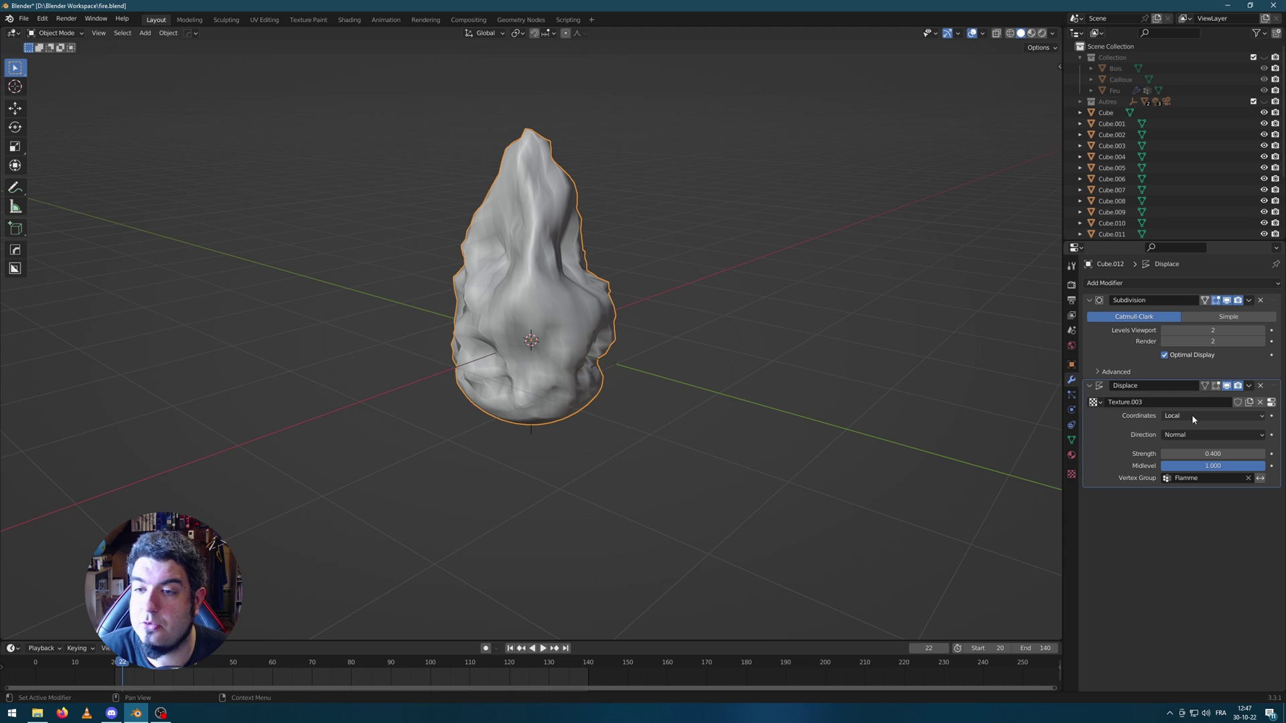
left_click(1192, 415)
left_click(1190, 452)
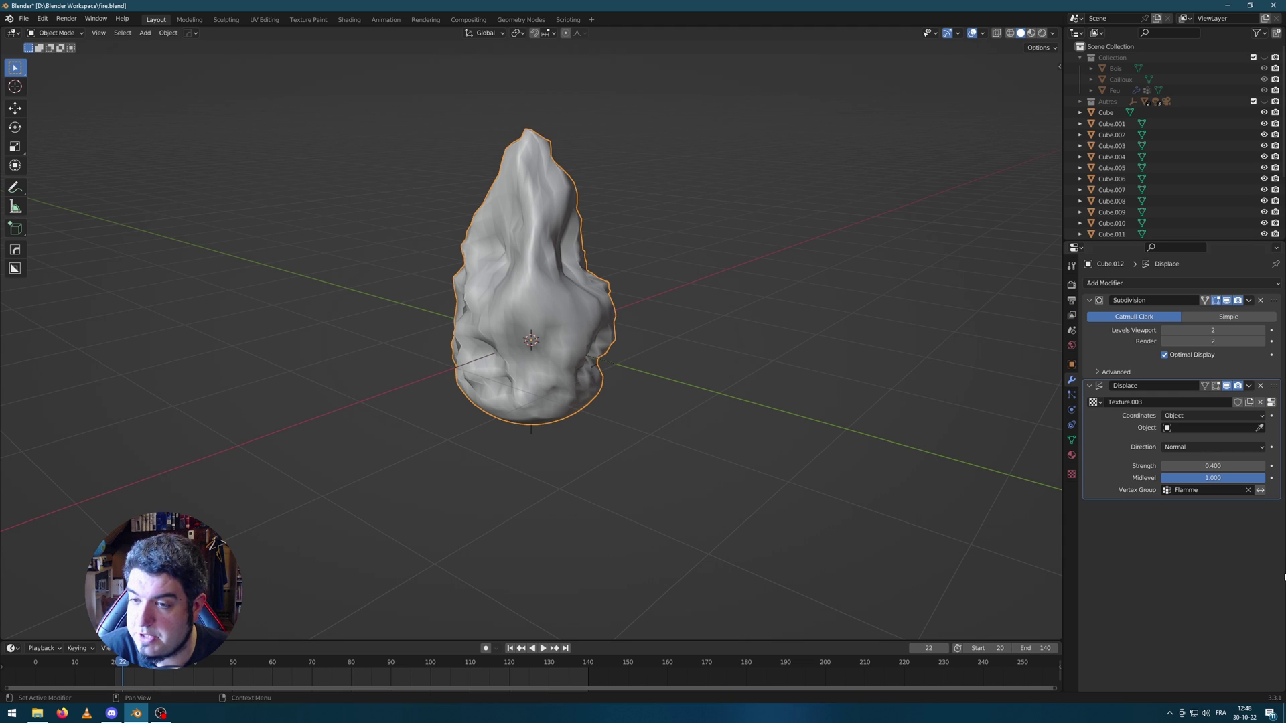
Assign the new empty as the texture coordinate object of the flame's Displace modifier.
left_click(1250, 428)
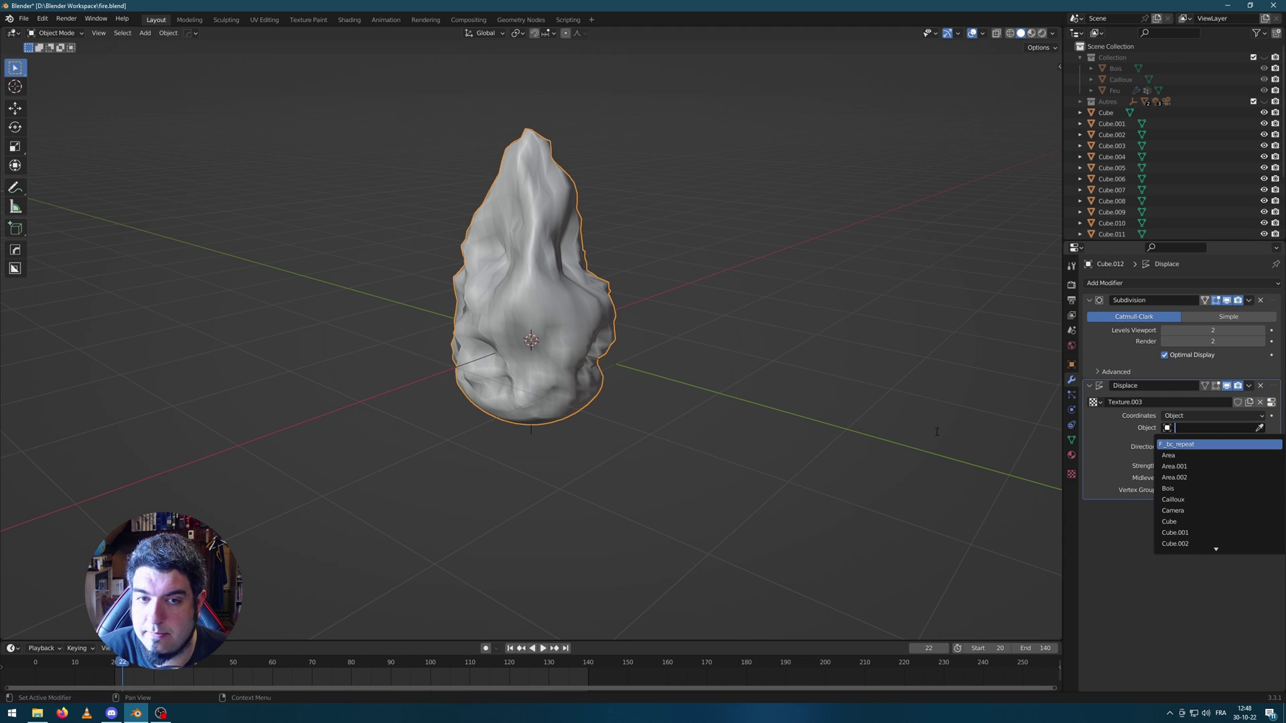
middle_click_drag(804, 411, 725, 384)
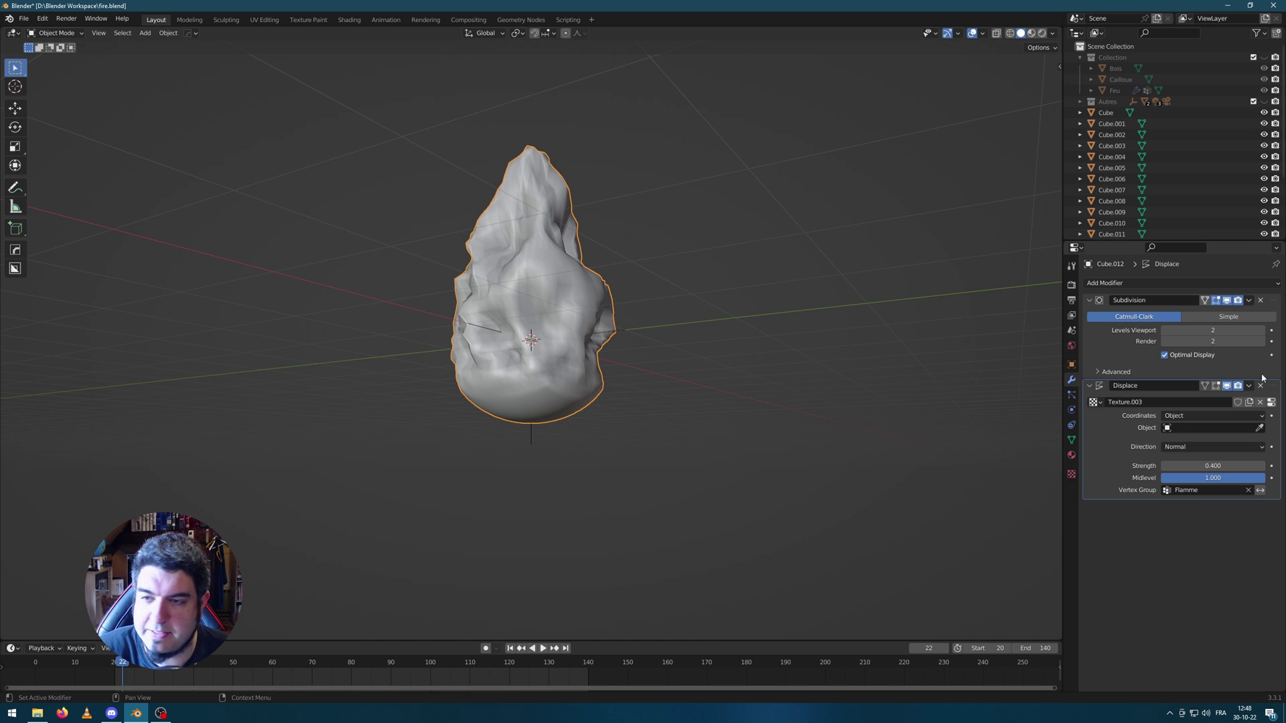
left_click(1259, 428)
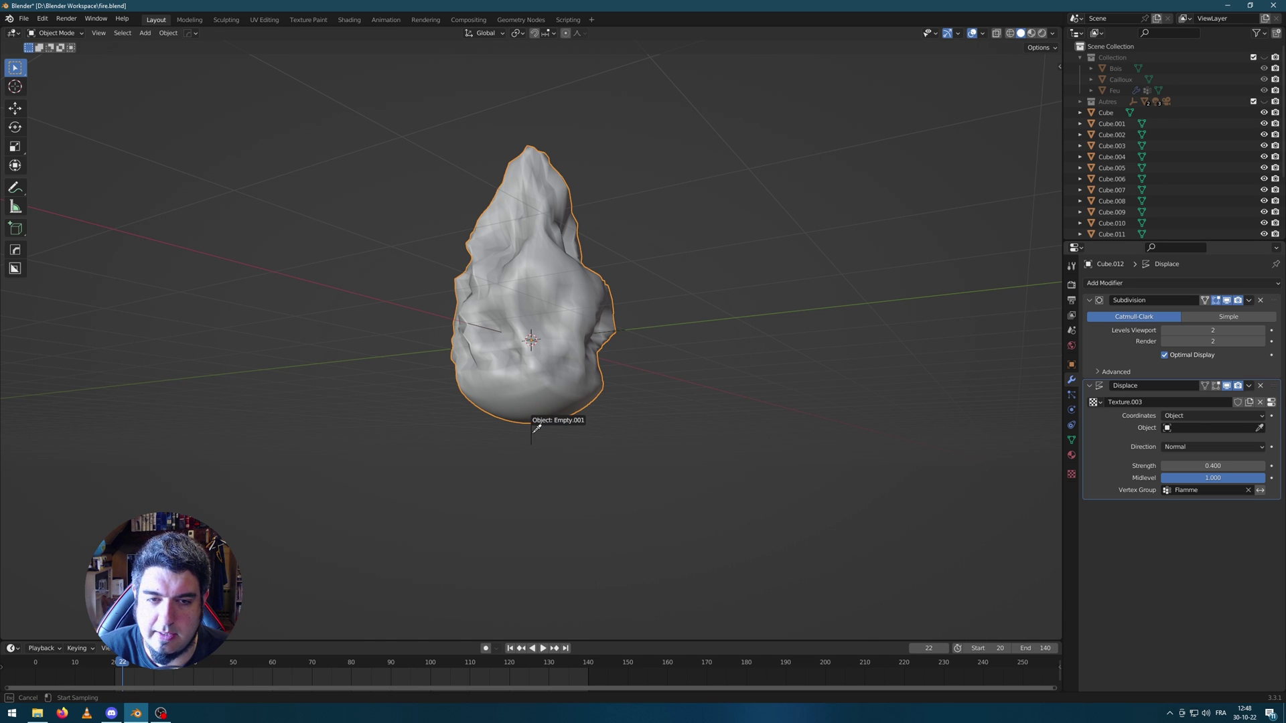
left_click(534, 427)
Select the new empty and try moving it to test its effect on the flame's displacement, cancelling the move.
middle_click_drag(822, 241, 533, 442)
left_click(533, 442)
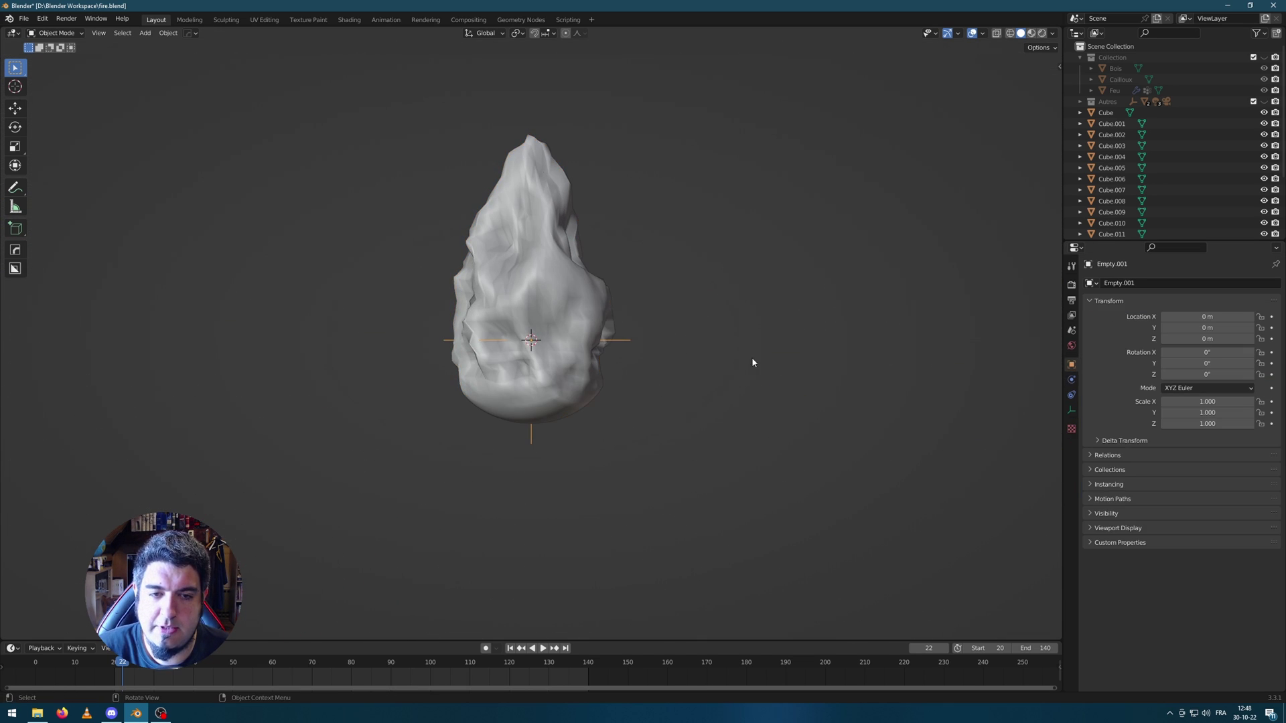
middle_click_drag(752, 358, 771, 391)
key("g")
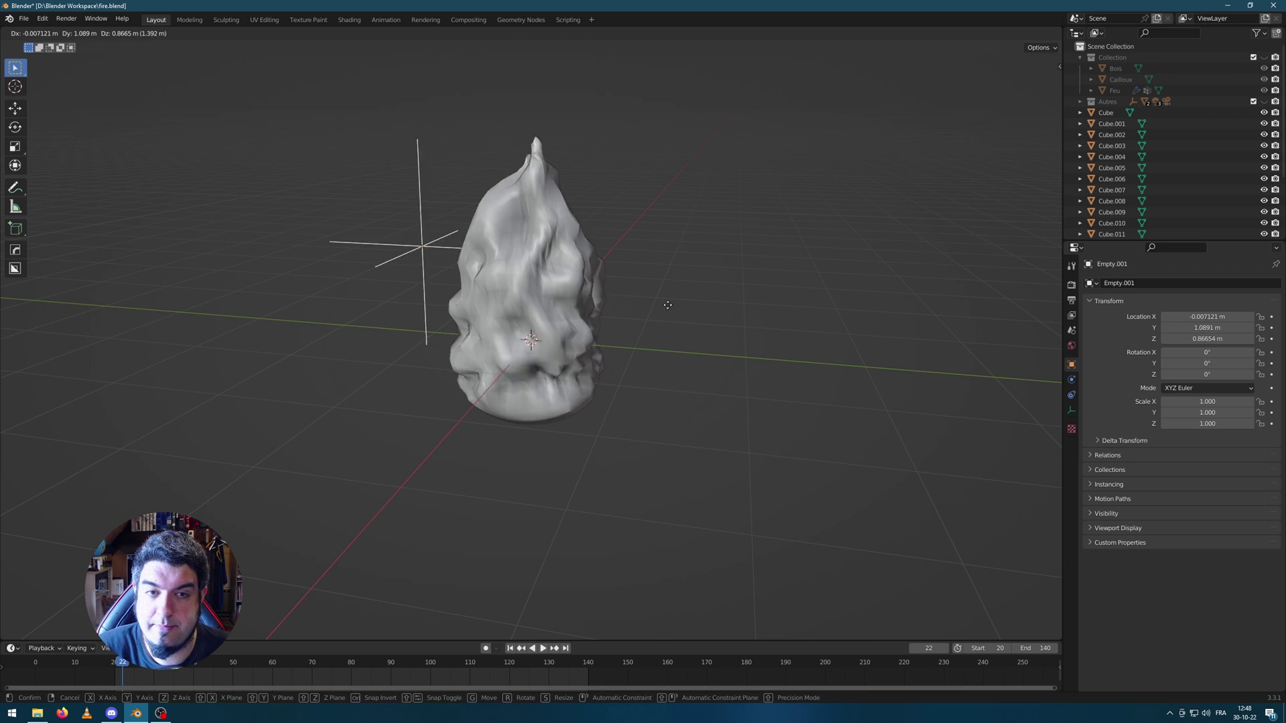
key("Escape")
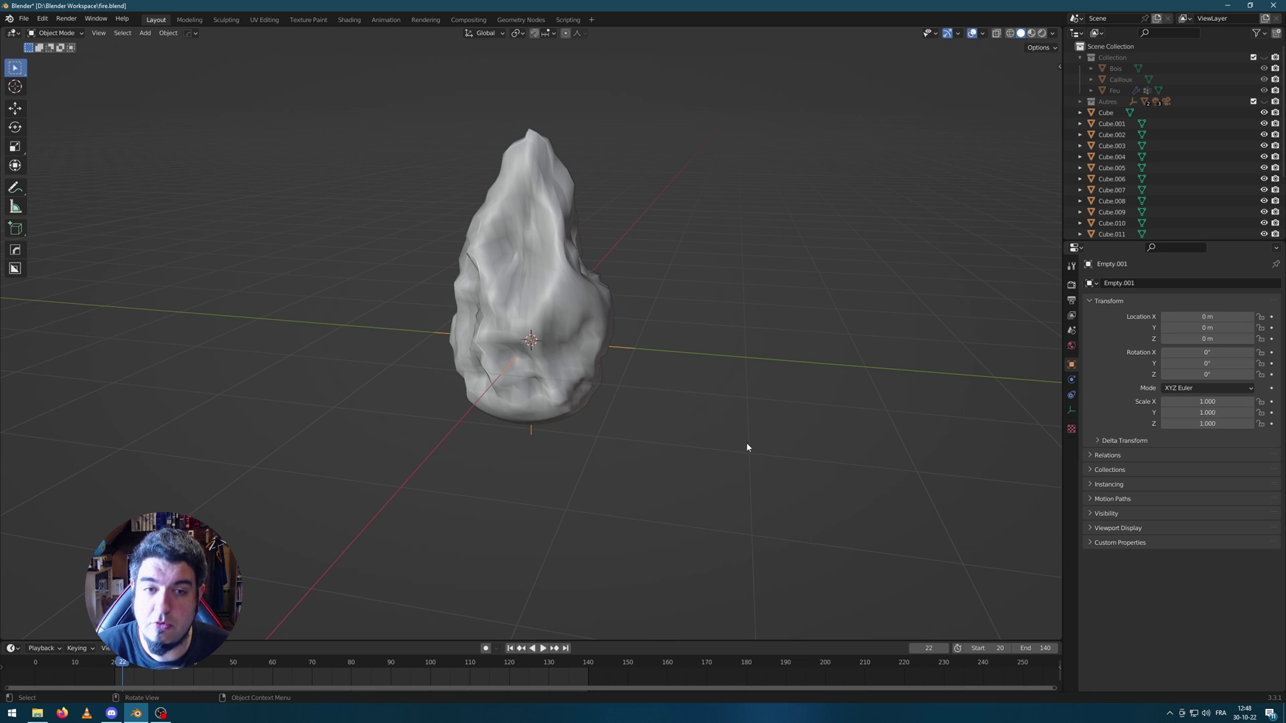
middle_click_drag(747, 447, 729, 488)
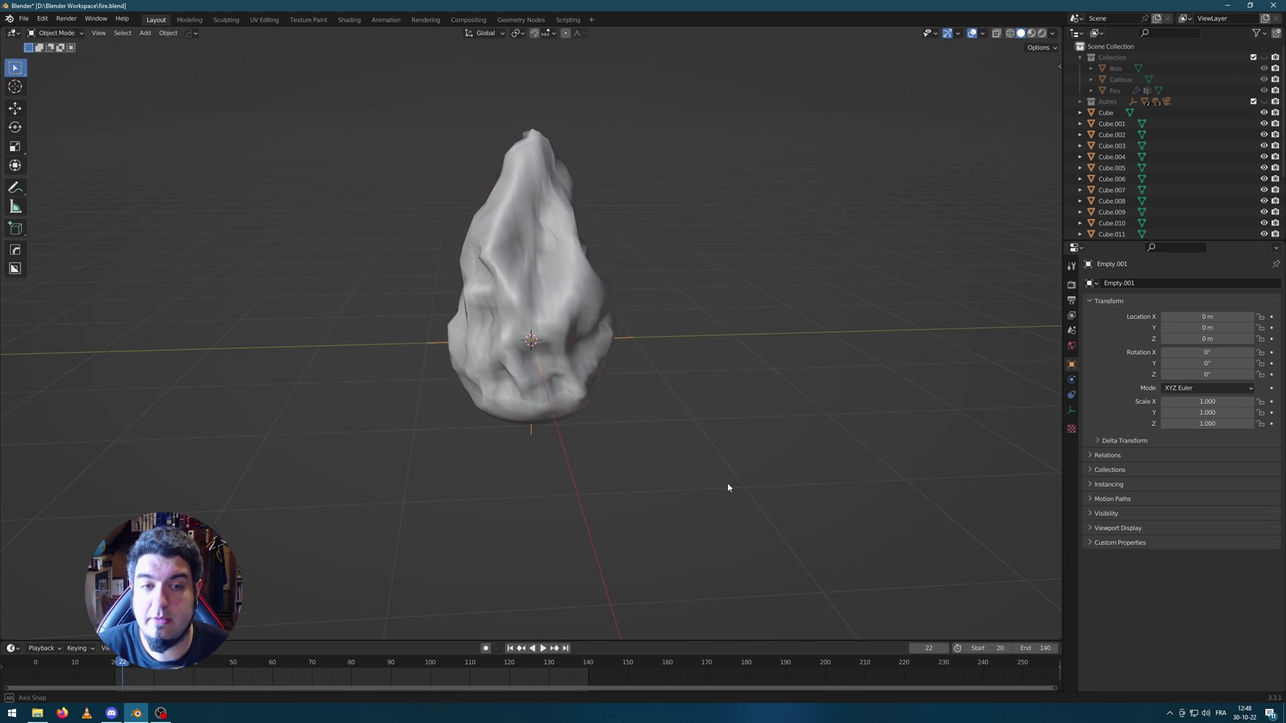
Set the animation range to start at frame 0 and end at frame 250, and go to frame 0.
left_click(510, 649)
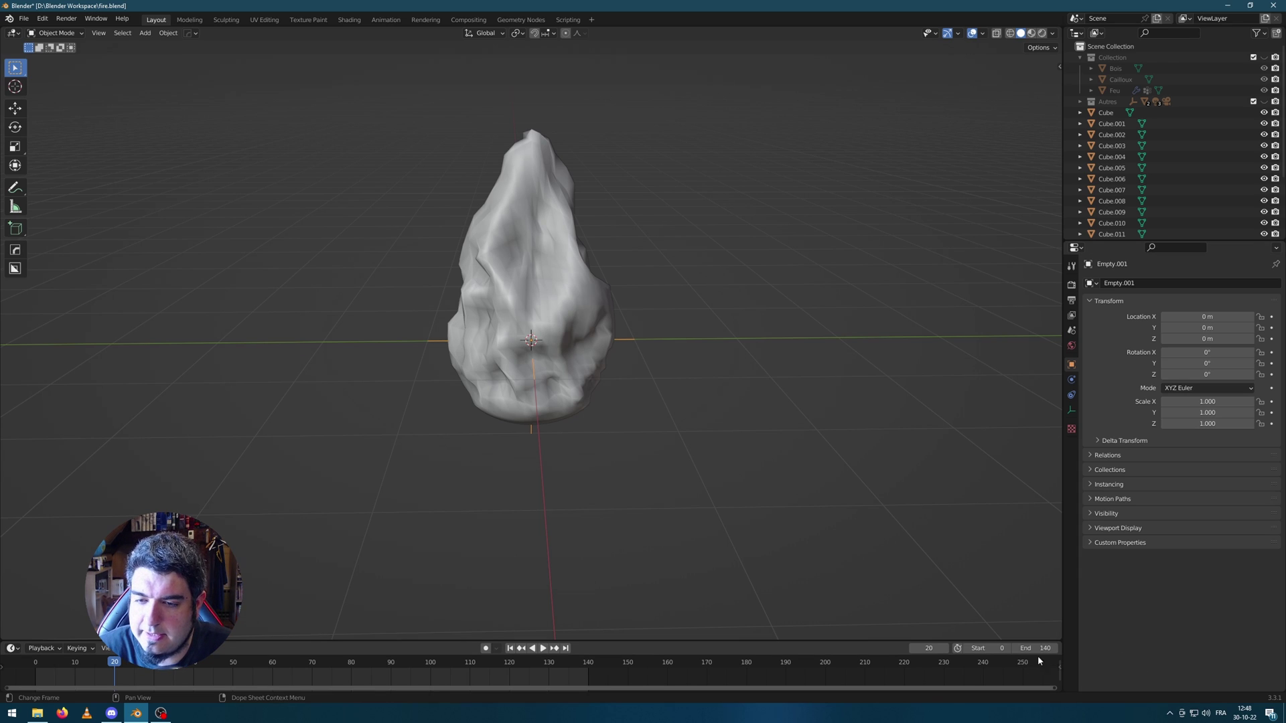
type("50")
key("Return")
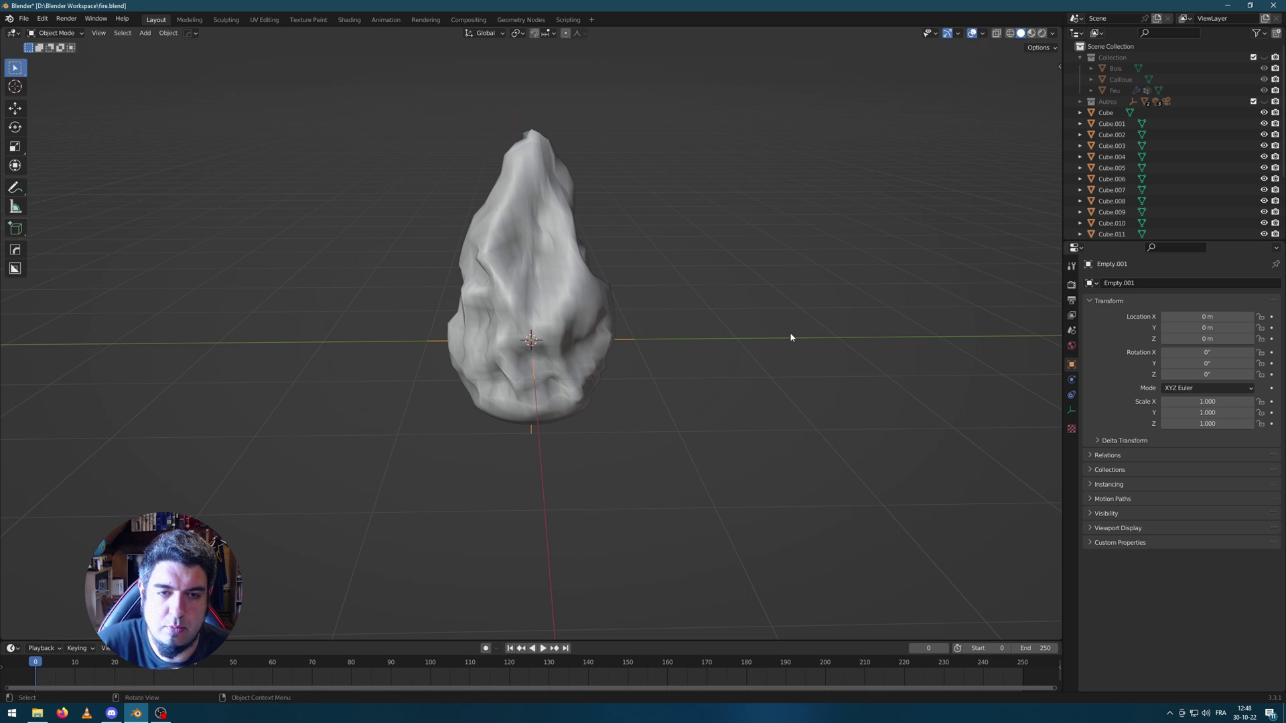
Insert a Location keyframe for the empty at frame 0.
middle_click_drag(744, 398, 700, 351)
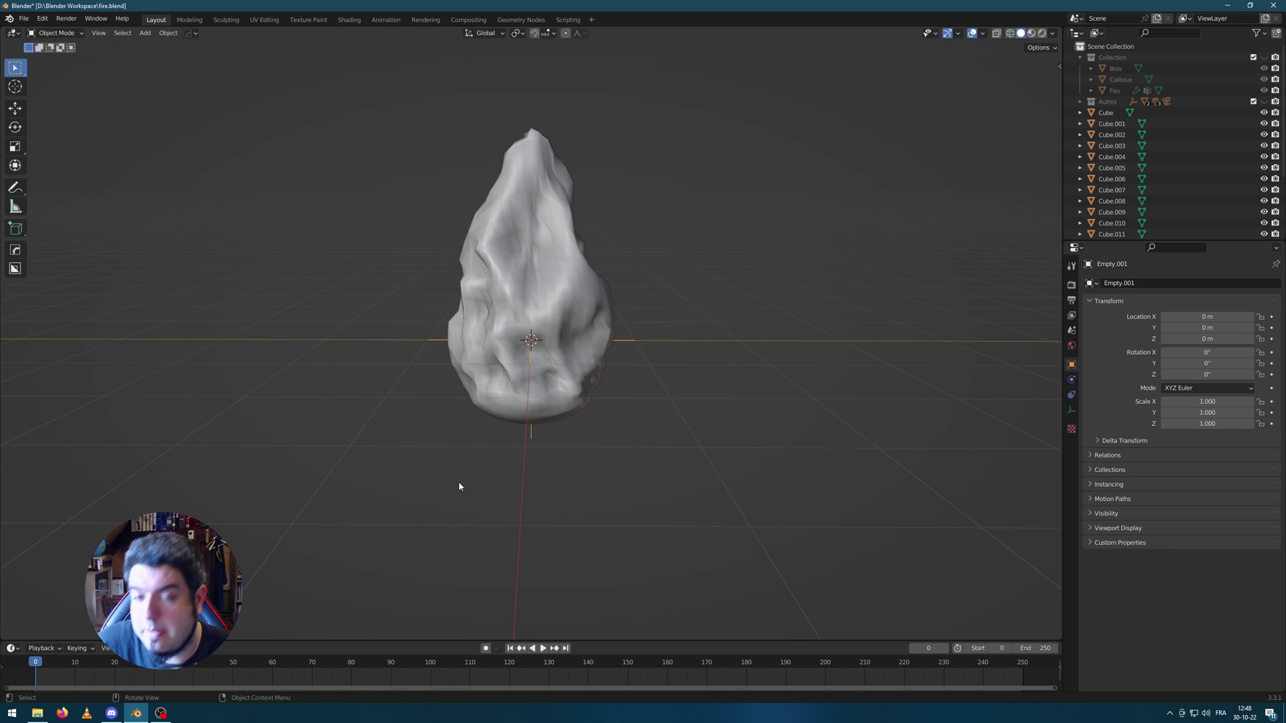
key("i")
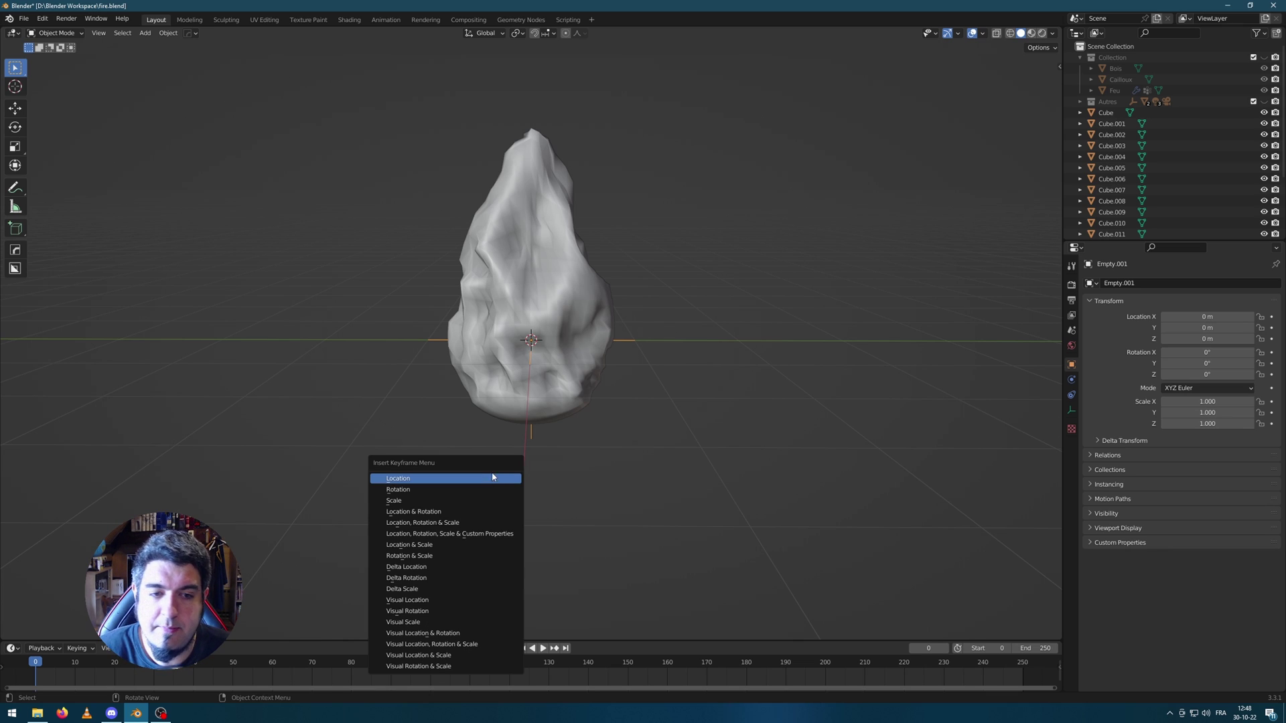
left_click(415, 480)
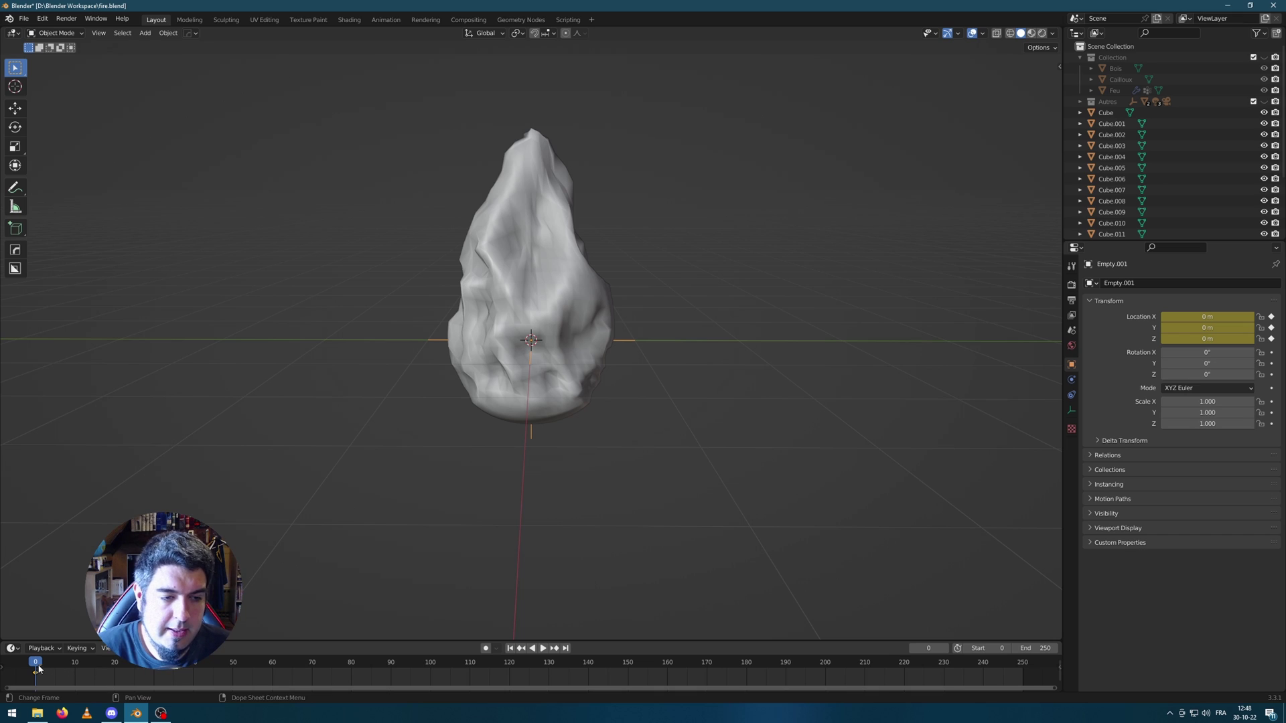
At frame 250, set the empty's Z location to 15 m and insert a Location keyframe.
left_click(565, 648)
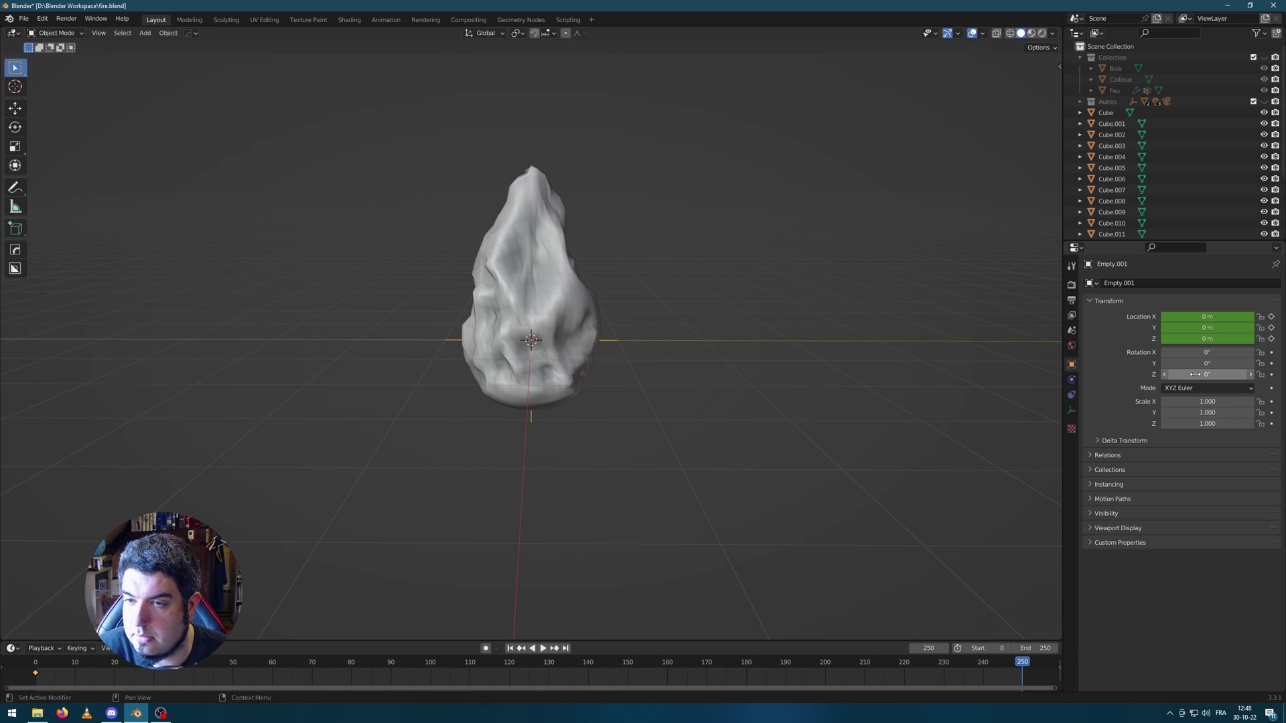
left_click(1206, 339)
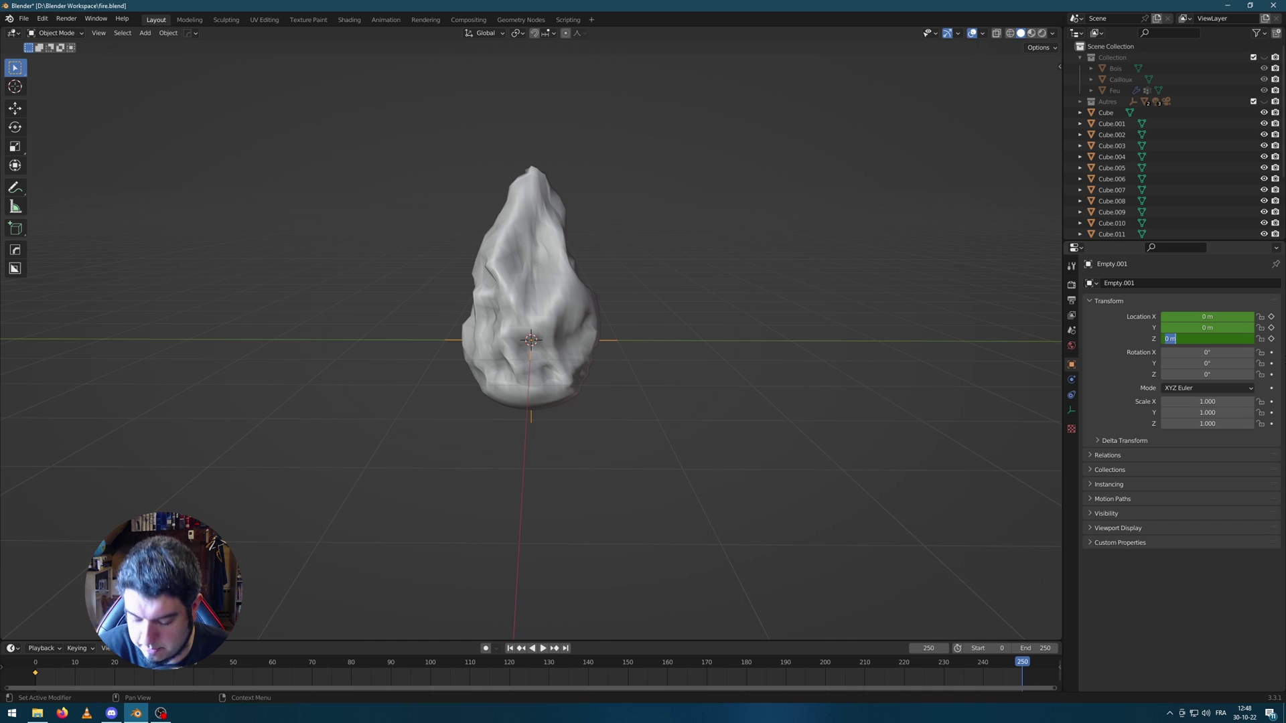
type("15")
key("Return")
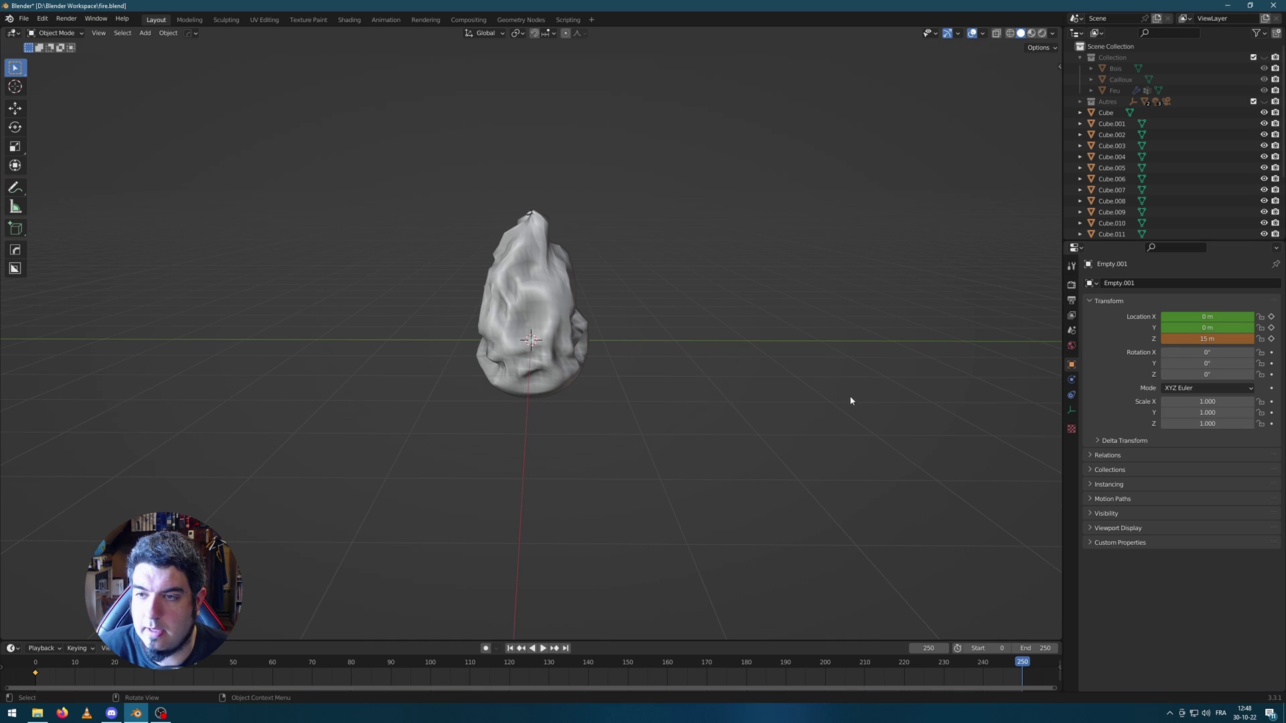
key("i")
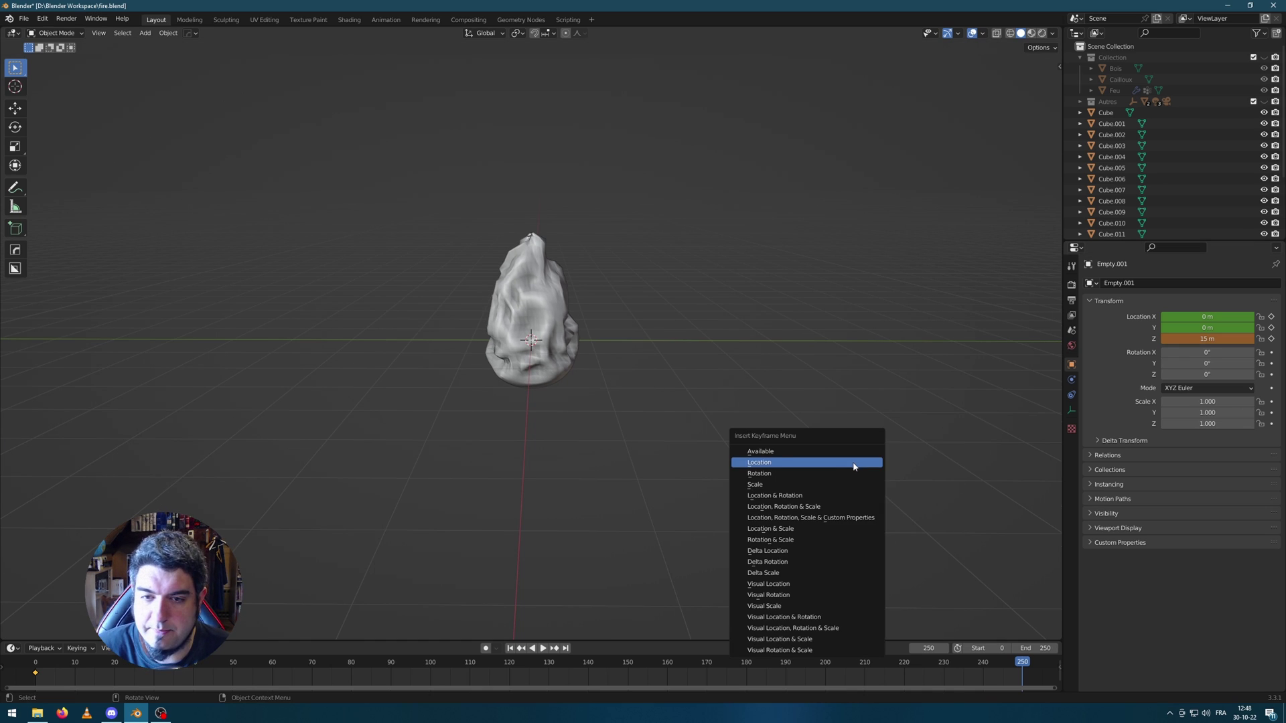
left_click(809, 464)
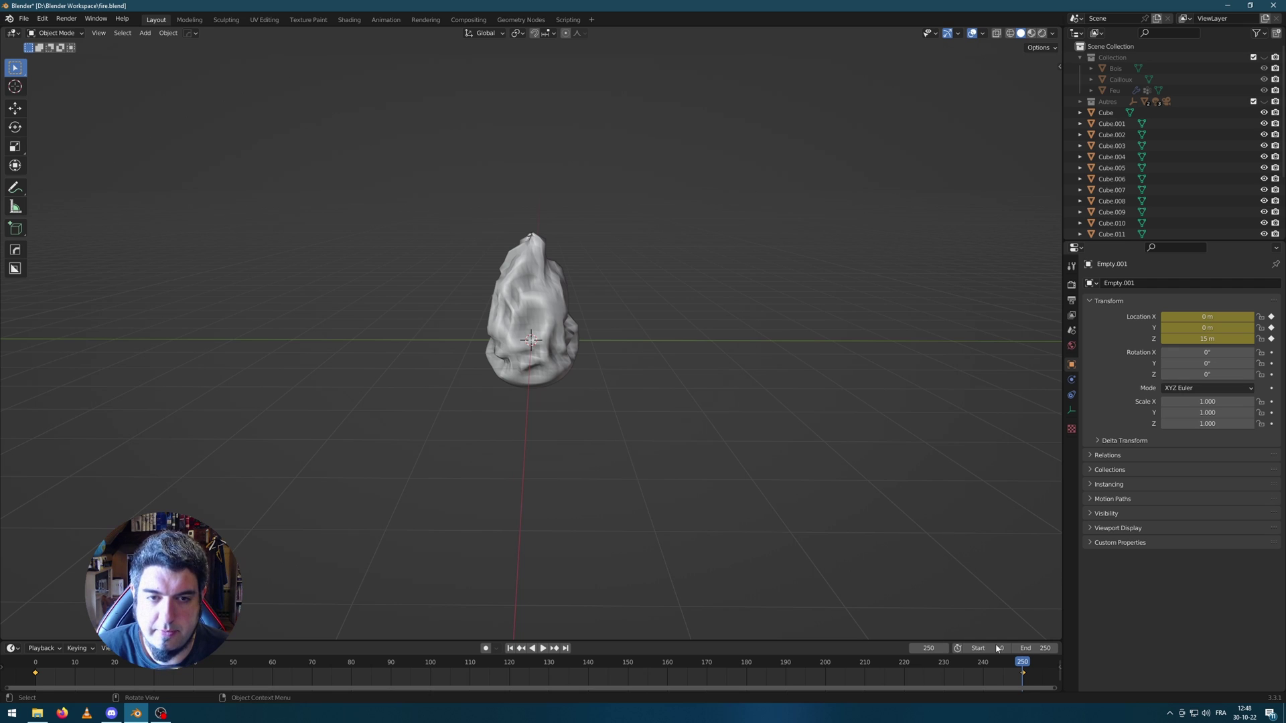
Play the flame animation briefly to check the empty's motion, and return to frame 0.
key("space")
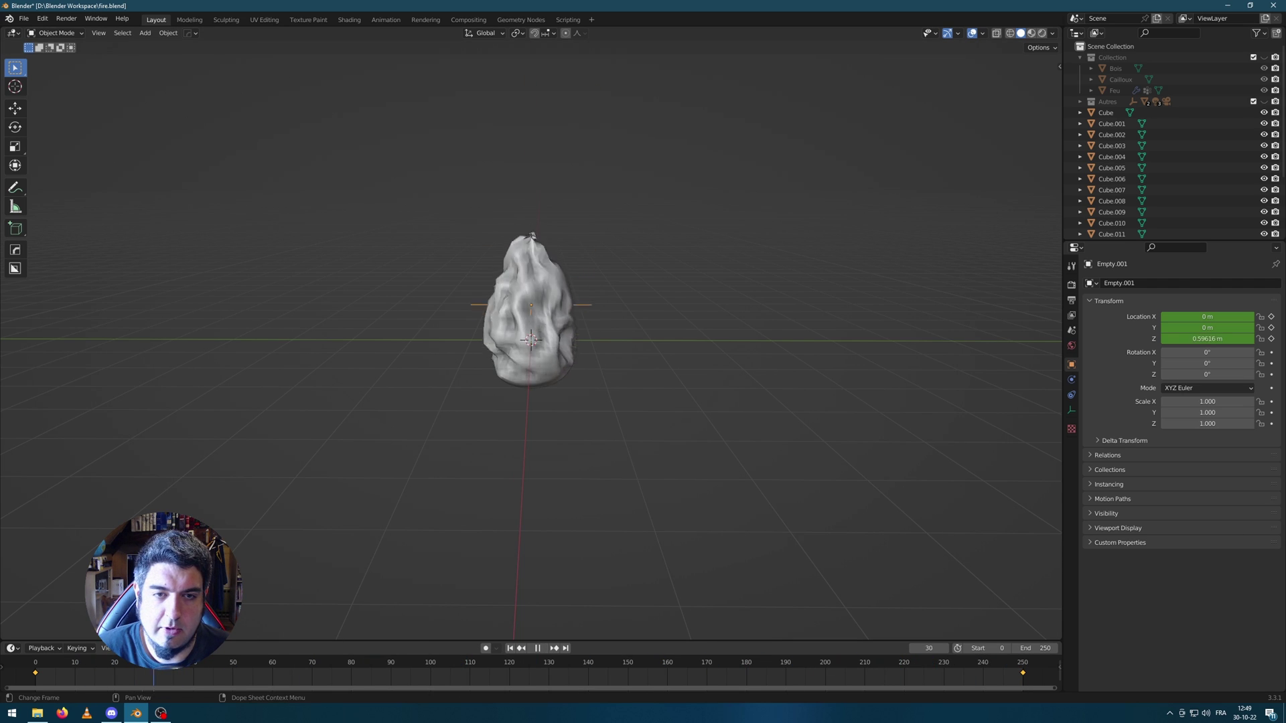
left_click_drag(153, 663, 17, 612)
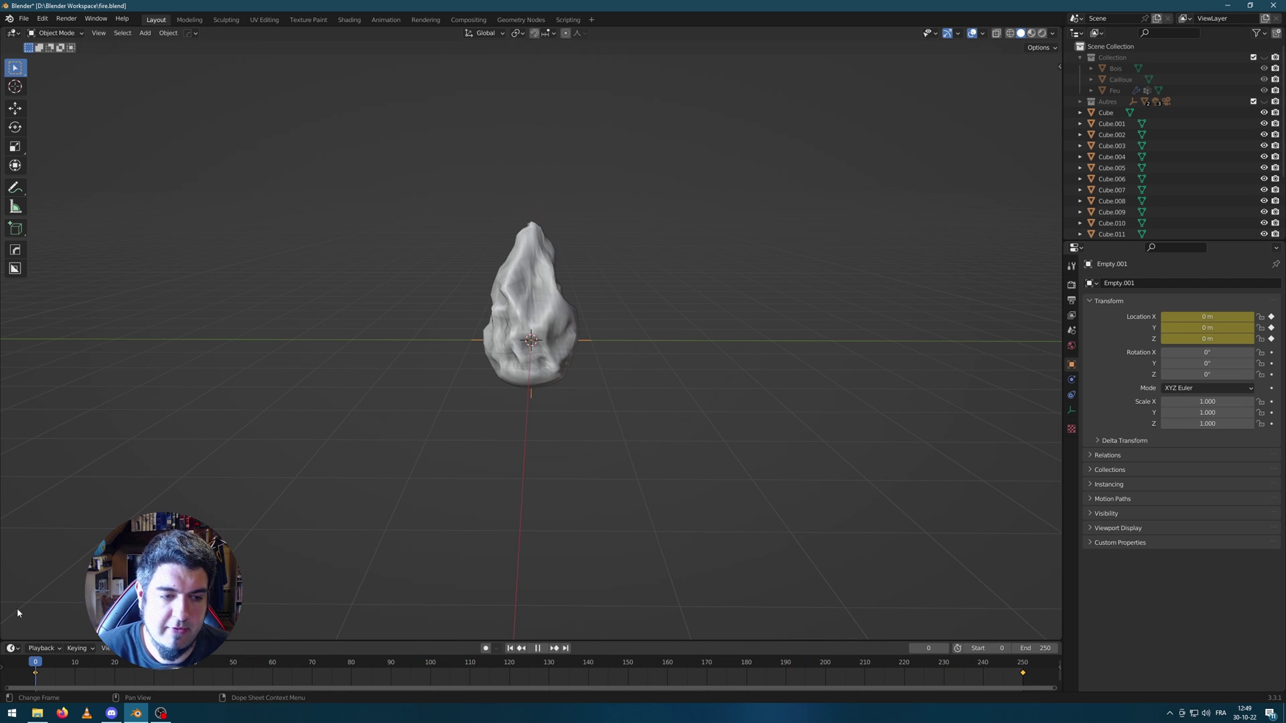
key("space")
Set the interpolation mode of the empty's two location keyframes to Linear.
left_click_drag(24, 679, 1038, 672)
right_click(995, 672)
mouse_move(996, 606)
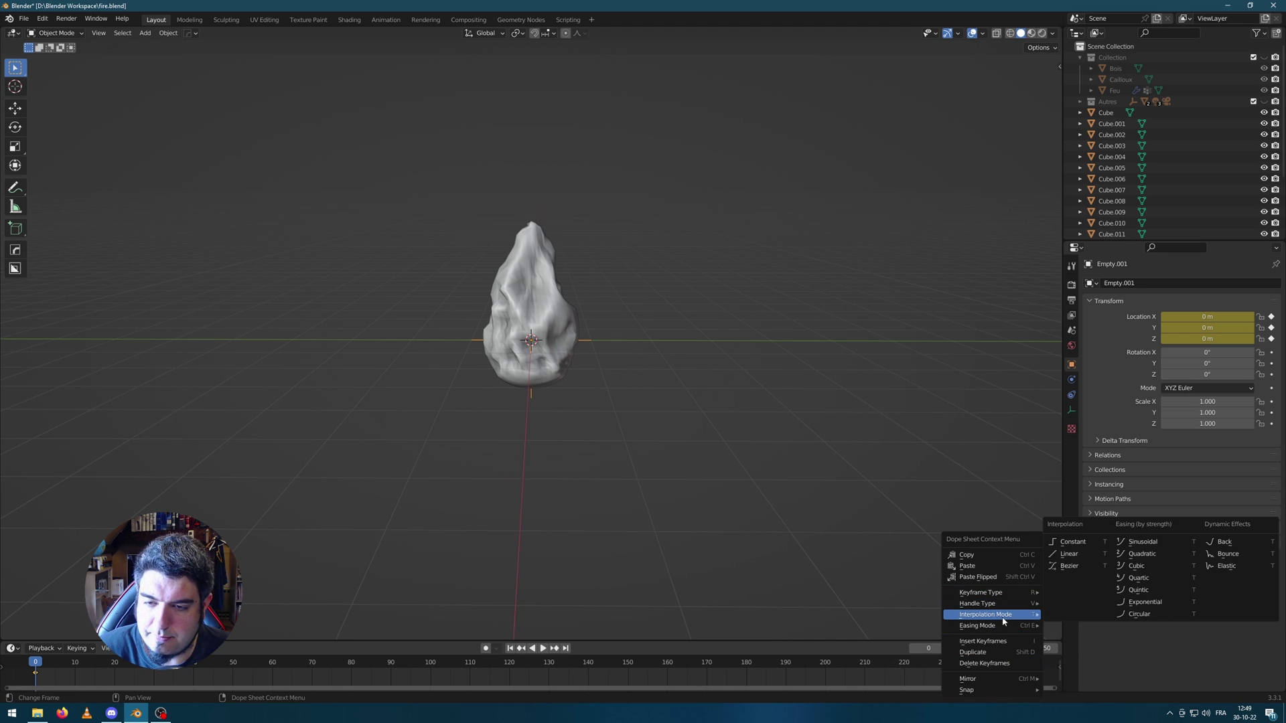
left_click(1070, 554)
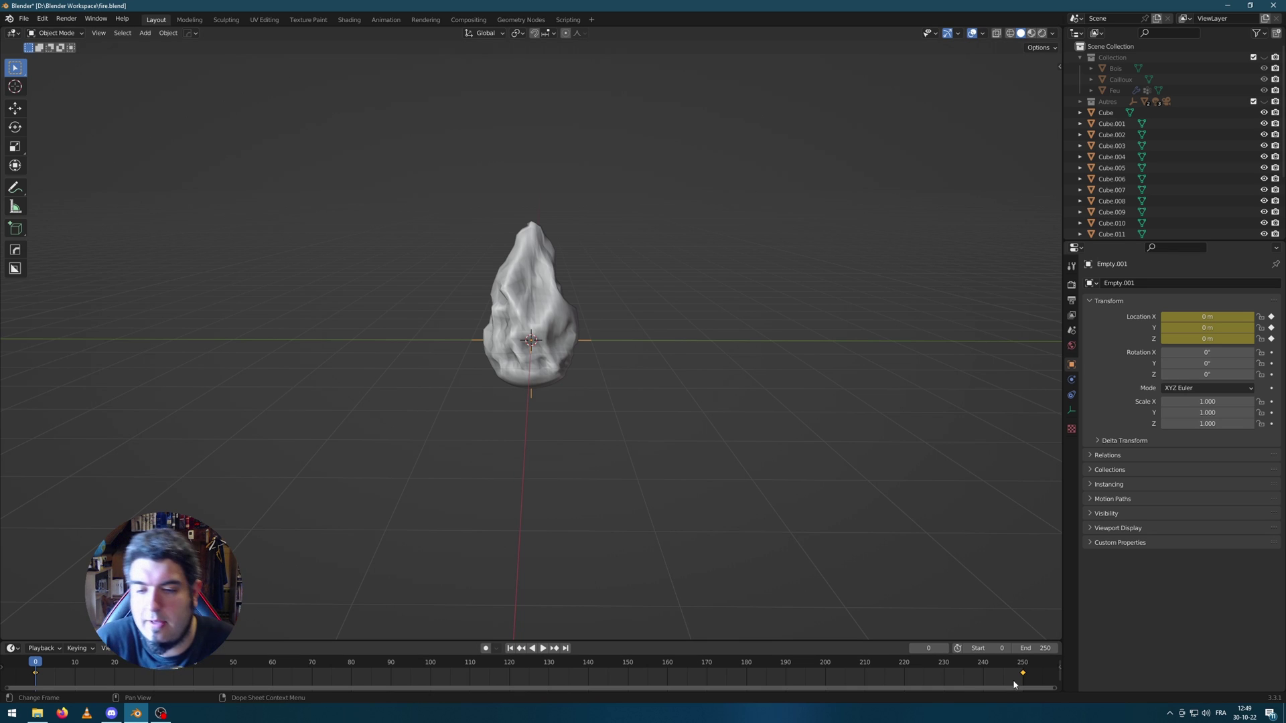
Play the animation to examine the flame's movement from several angles, and go back to frame 0.
key("space")
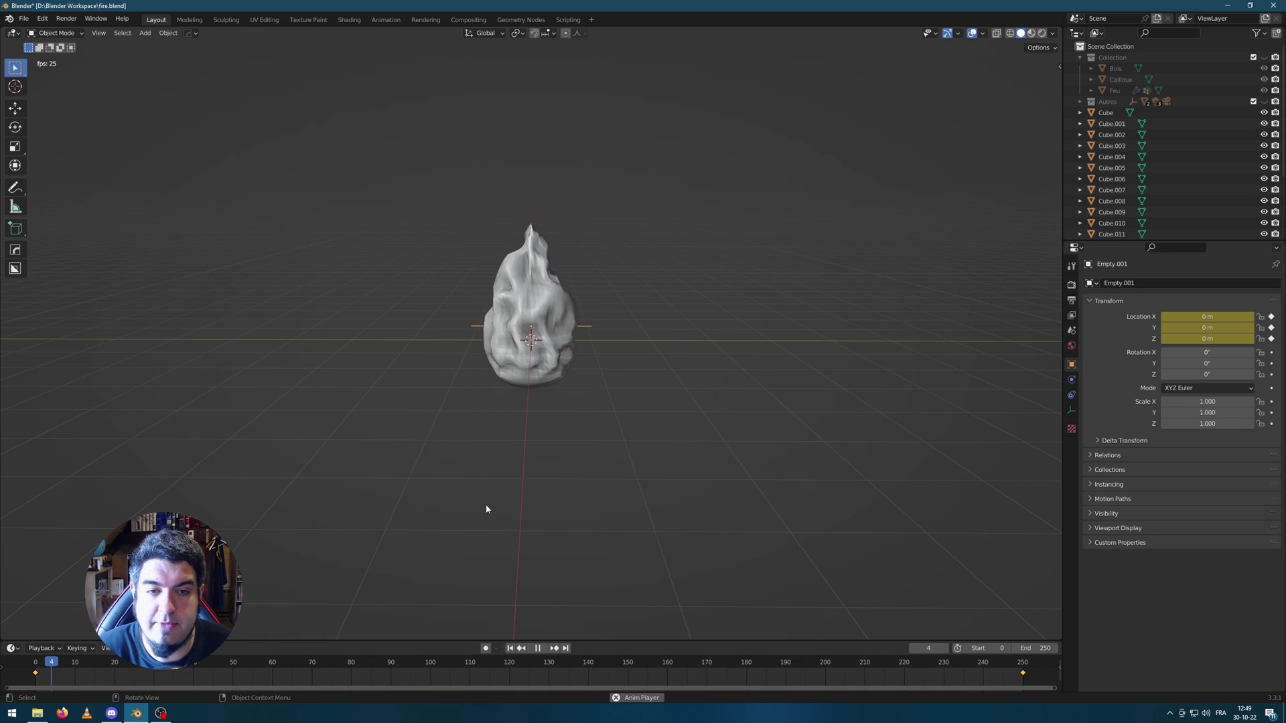
key("space")
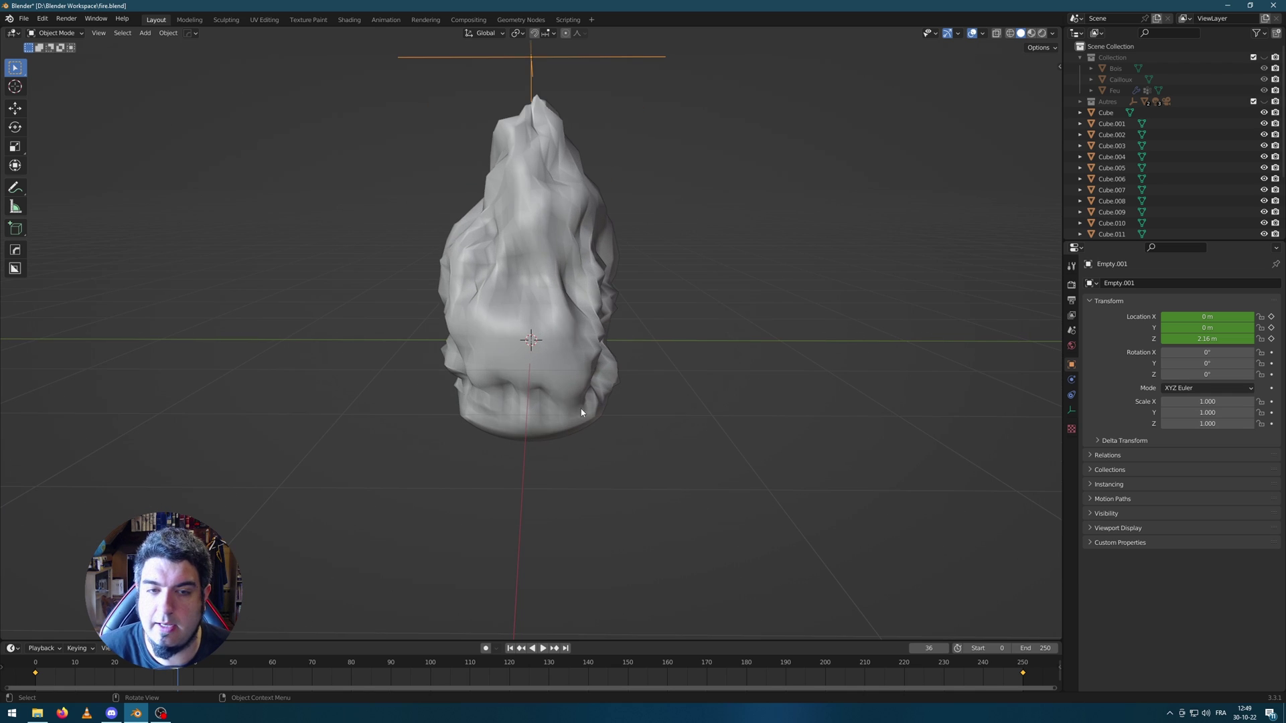
key("space")
middle_click_drag(581, 413, 647, 449)
key("space")
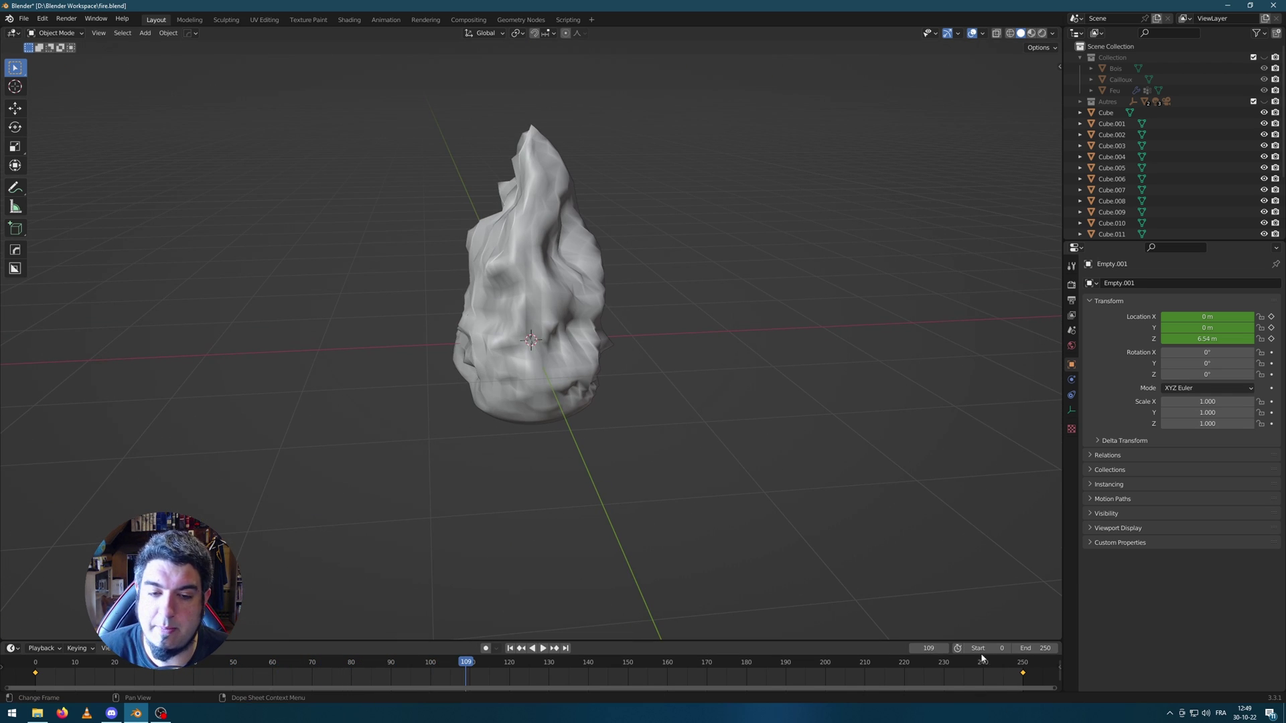
key("shift+Left")
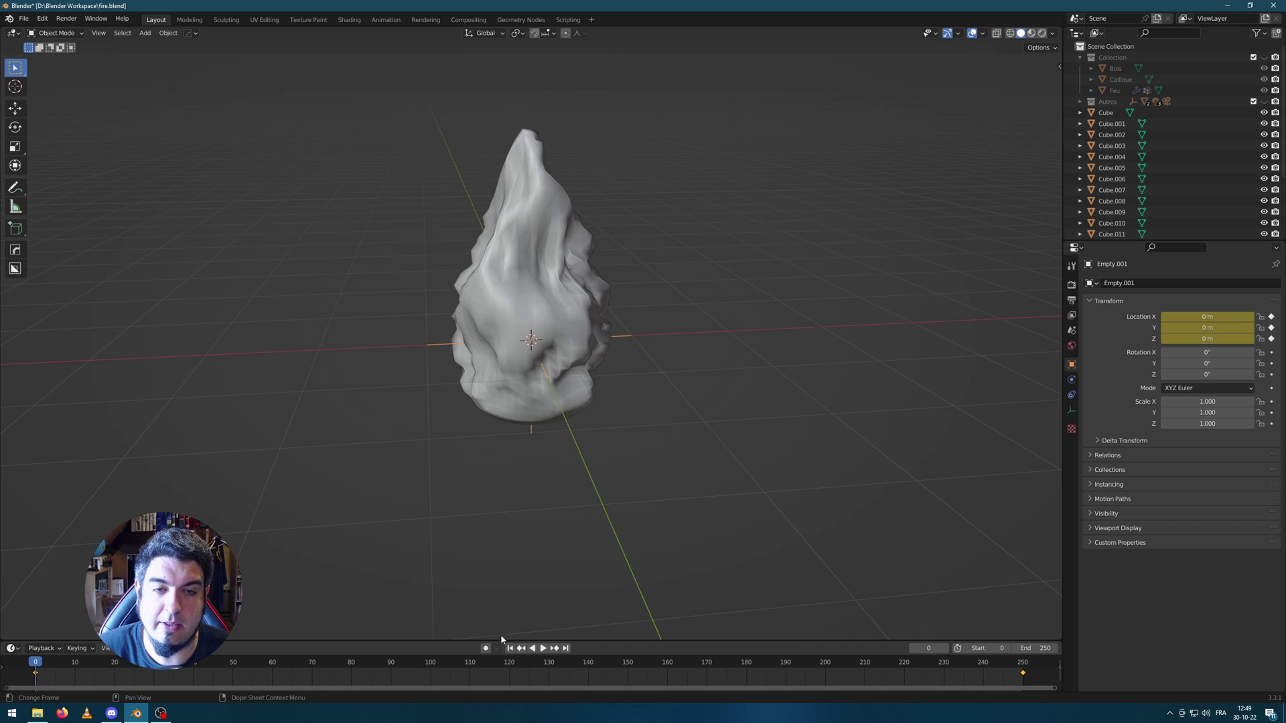
Leave local view, select all the stones around the fire and join them into one object.
key("KP_Divide")
left_click(612, 483)
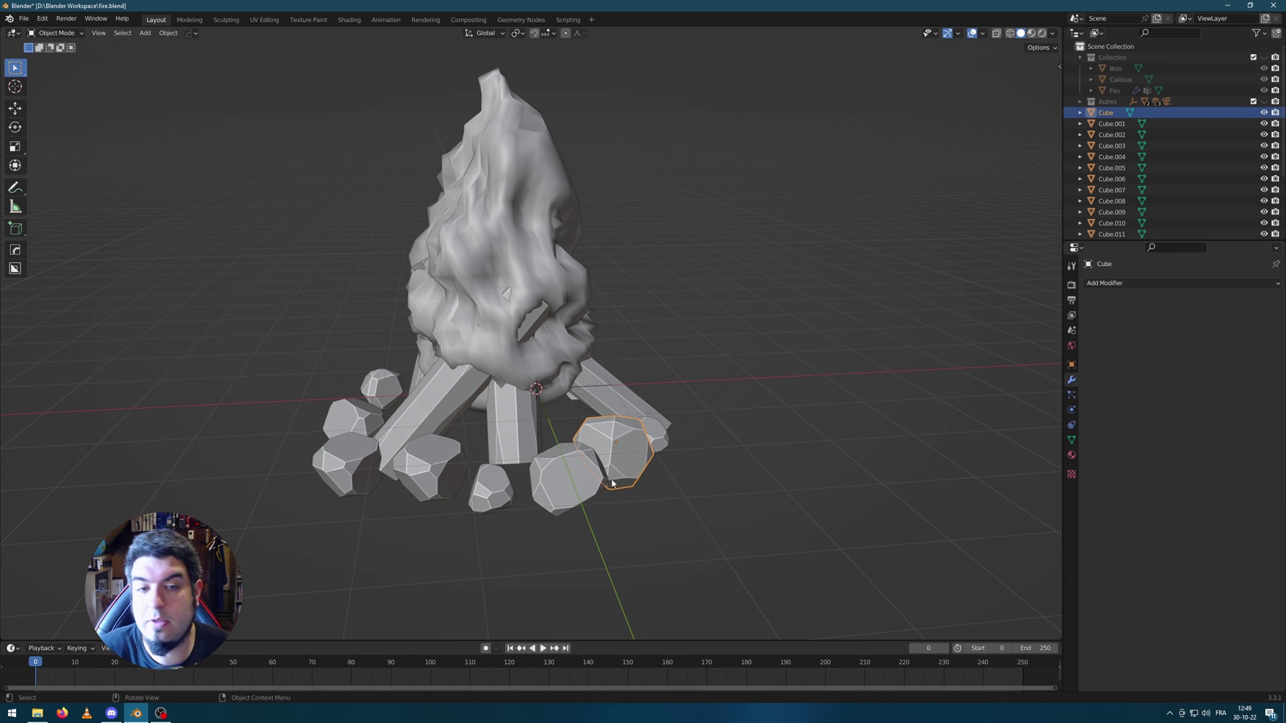
mouse_move(611, 482)
middle_mouse_down()
mouse_move(597, 484)
mouse_move(606, 481)
middle_mouse_up()
left_click(617, 477, "shift")
left_click(561, 495, "shift")
left_click(493, 501, "shift")
left_click(392, 515, "shift")
left_click(355, 462, "shift")
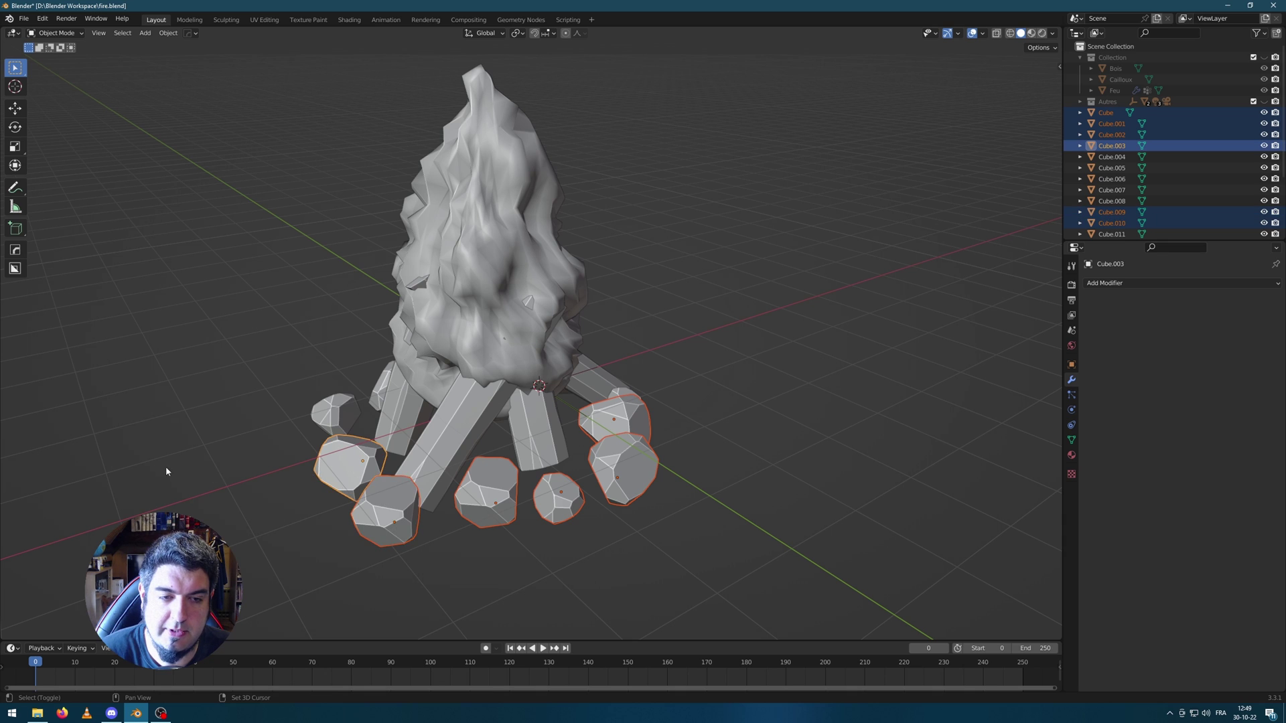
middle_click_drag(166, 467, 469, 496)
left_click(540, 463, "shift")
left_click(469, 449, "shift")
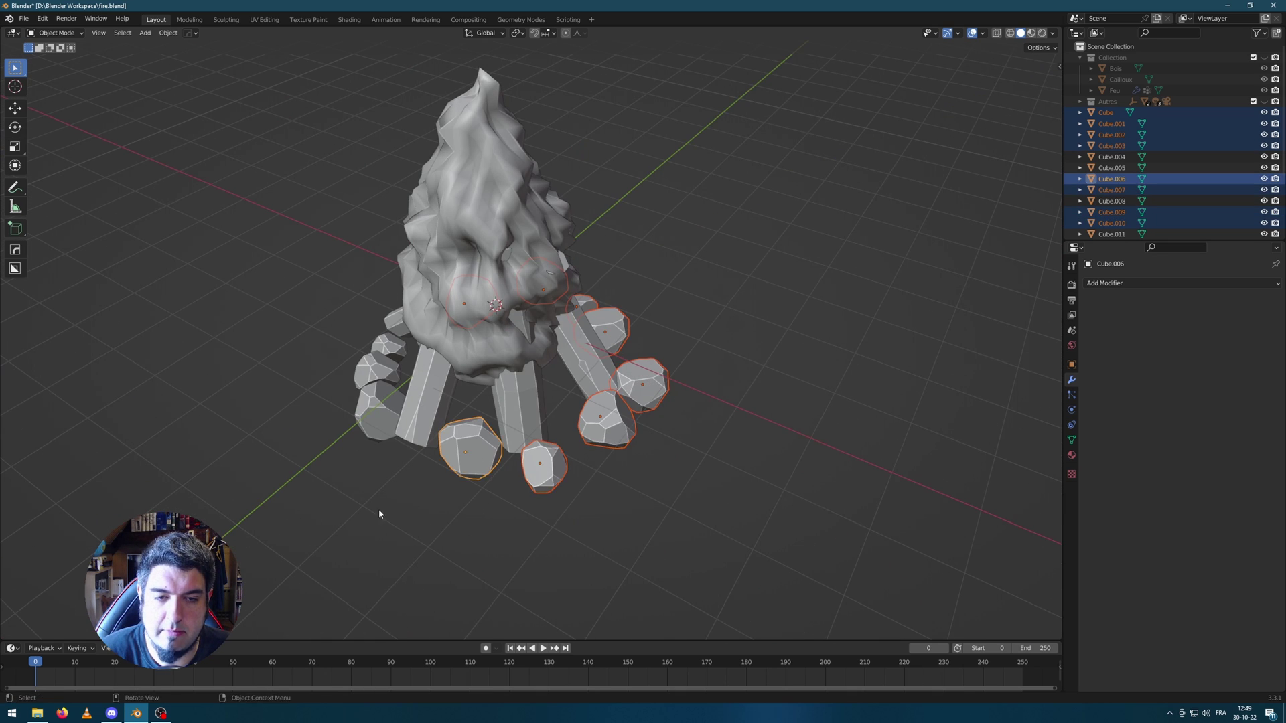
middle_click_drag(379, 513, 335, 469)
left_click(347, 365, "shift")
left_click(335, 517, "shift")
left_click(319, 419, "shift")
left_click(284, 469, "shift")
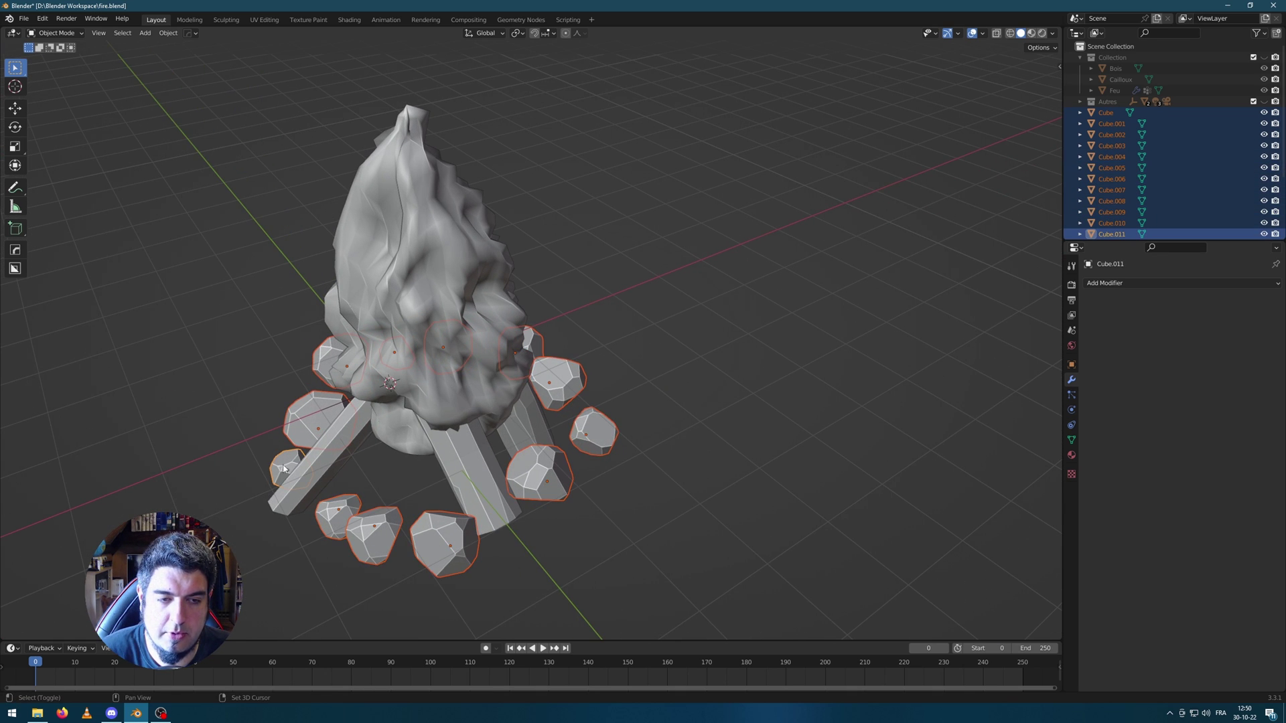
key("ctrl+j")
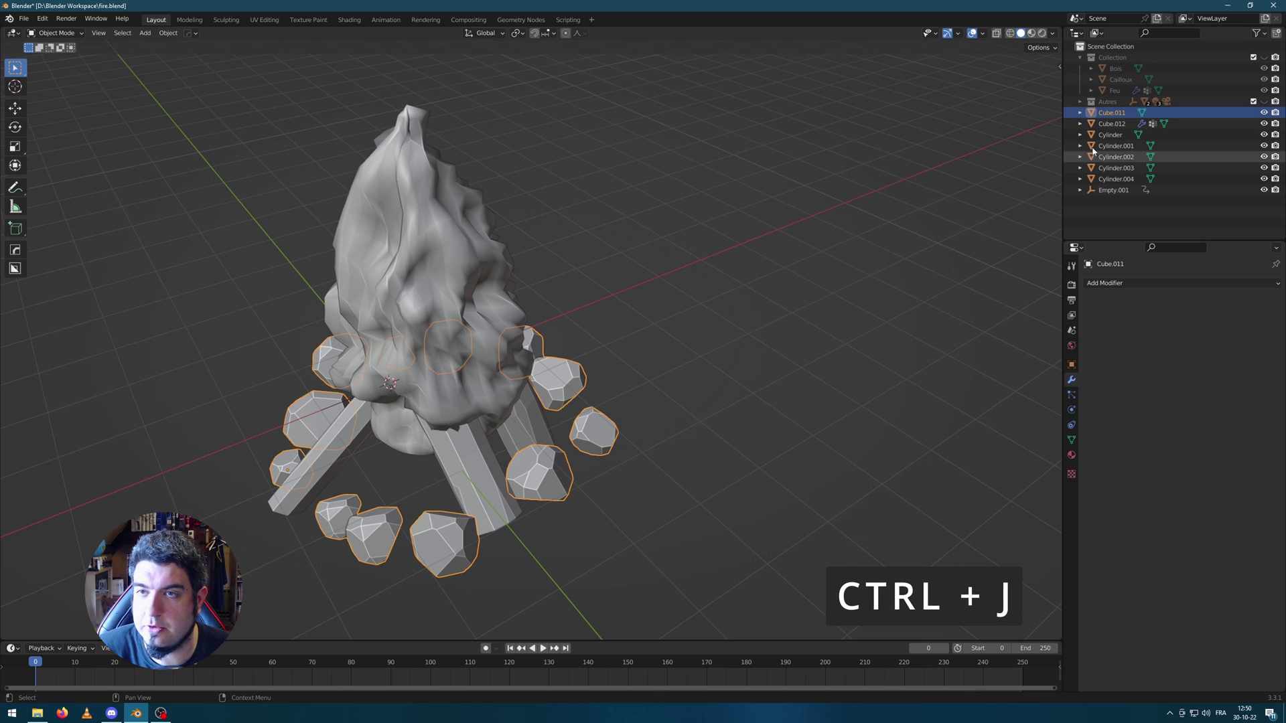
Give the joined stones a new material with a grey base color of value 0.200, and deselect them.
left_click(1071, 454)
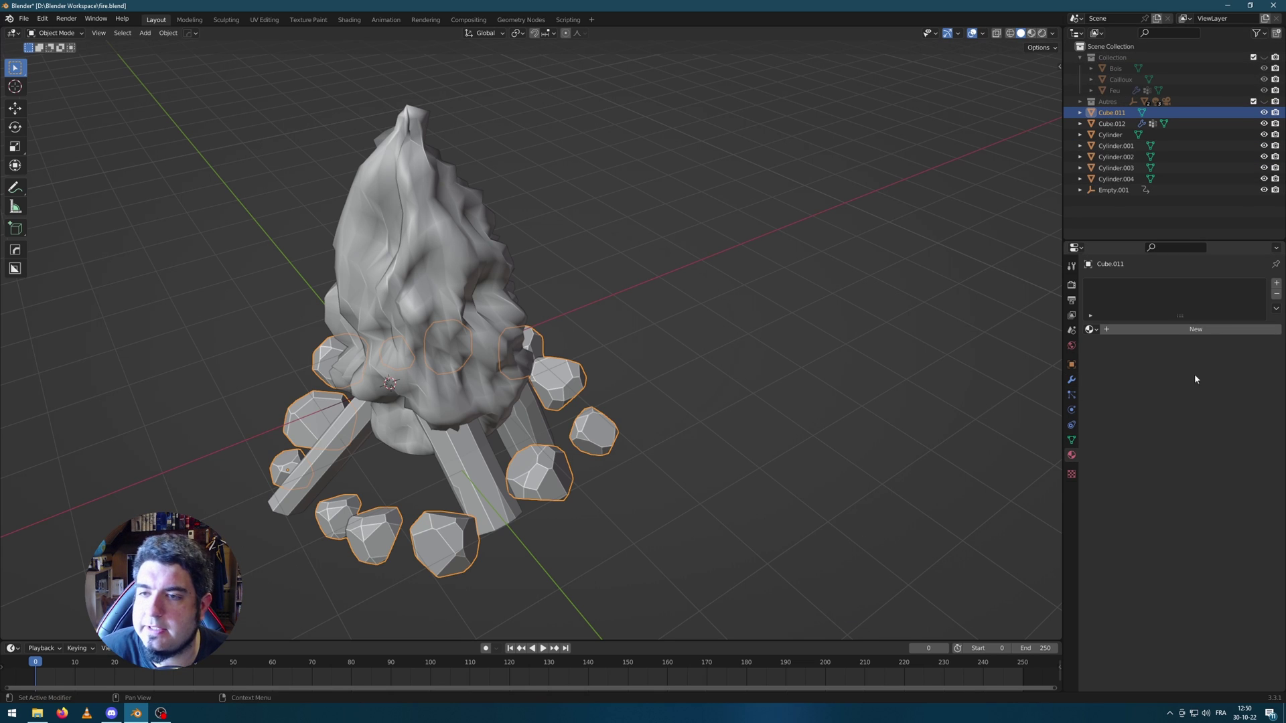
left_click(1192, 329)
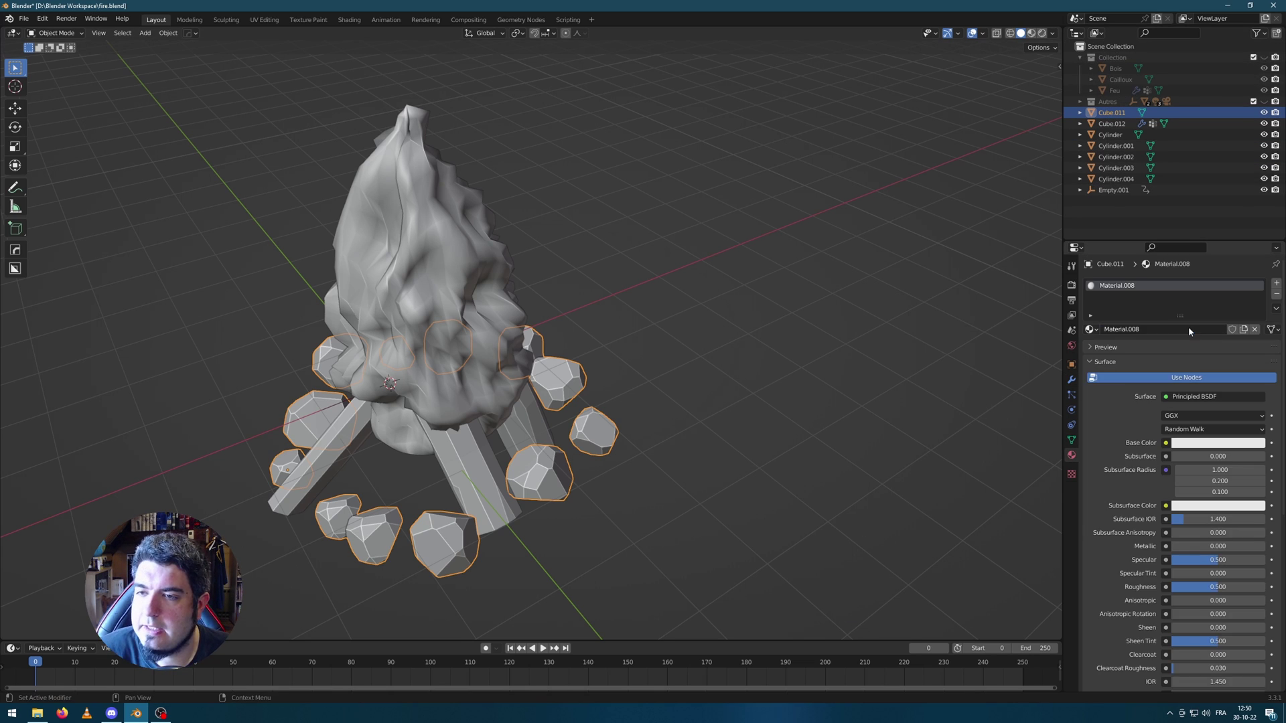
left_click(1230, 444)
left_click_drag(1256, 296, 1257, 326)
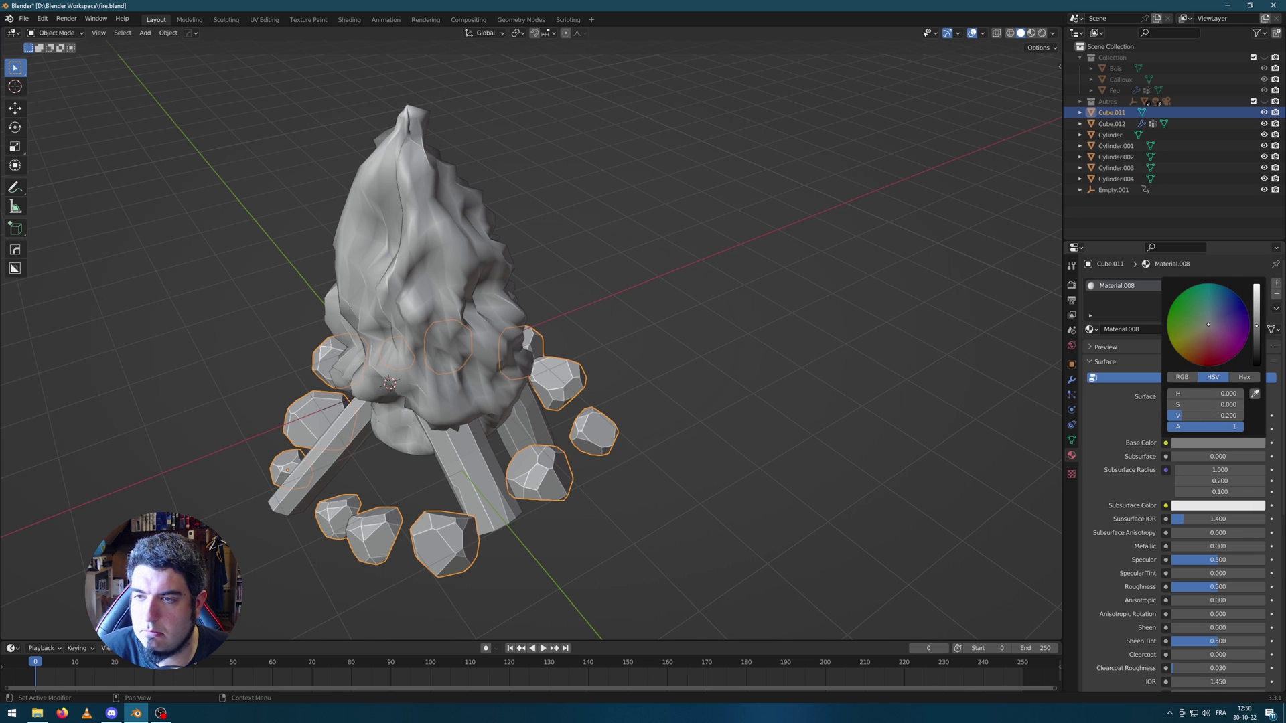
left_click(639, 549)
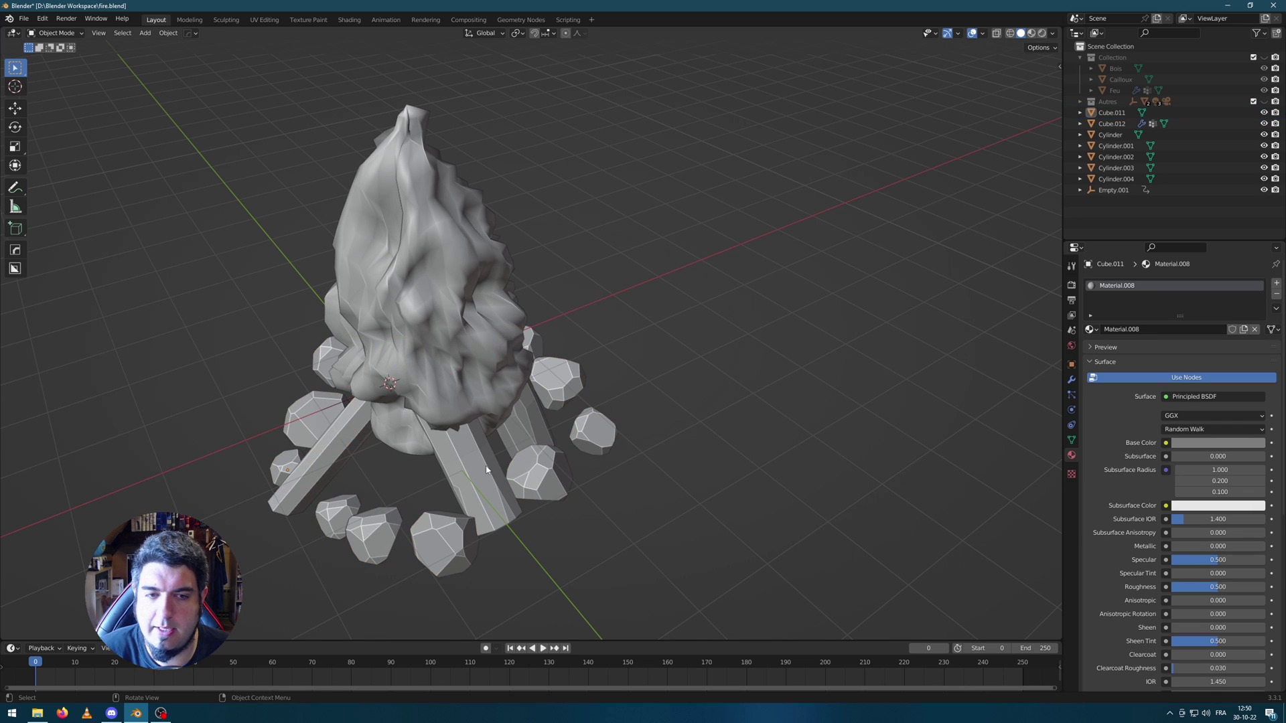
Select the five logs under the flame and join them into one object.
left_click(469, 479)
left_click(531, 436, "shift")
left_click(308, 489, "shift")
middle_click_drag(309, 489, 455, 449)
left_click(453, 451, "shift")
middle_click_drag(412, 373, 938, 375)
left_click(442, 429, "shift")
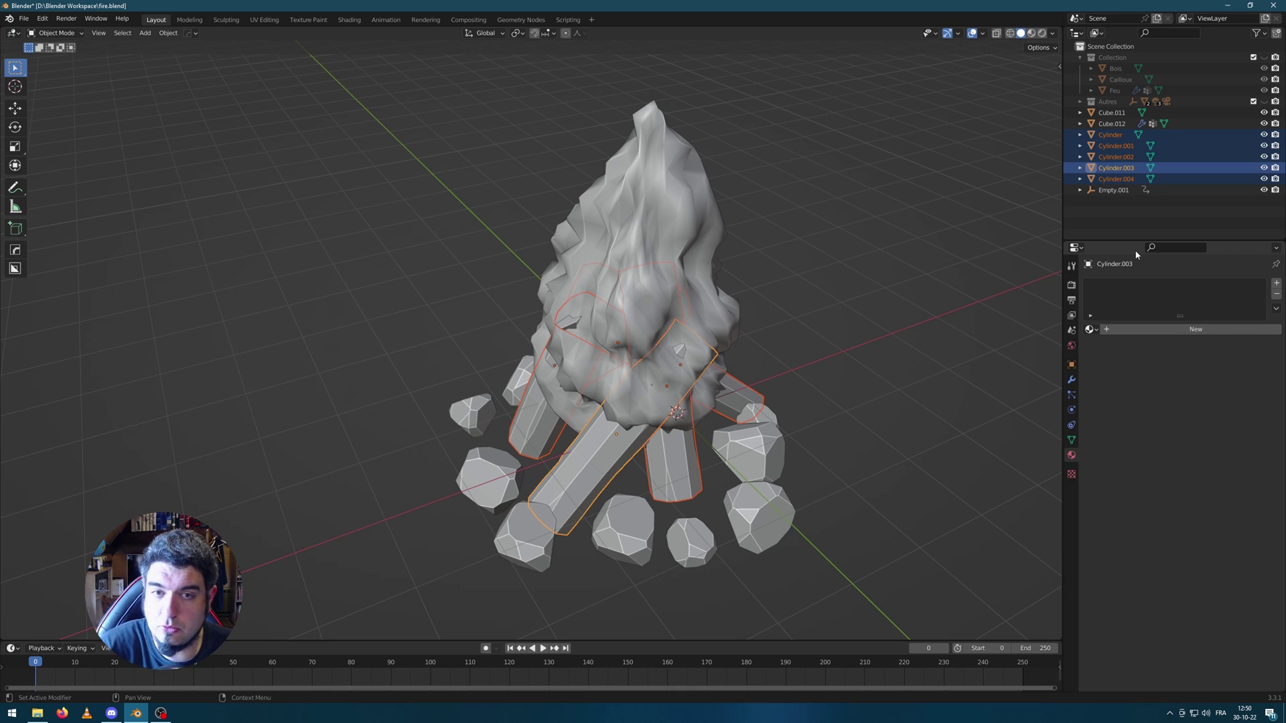
scroll(782, 333, "down", 2)
key("ctrl+j")
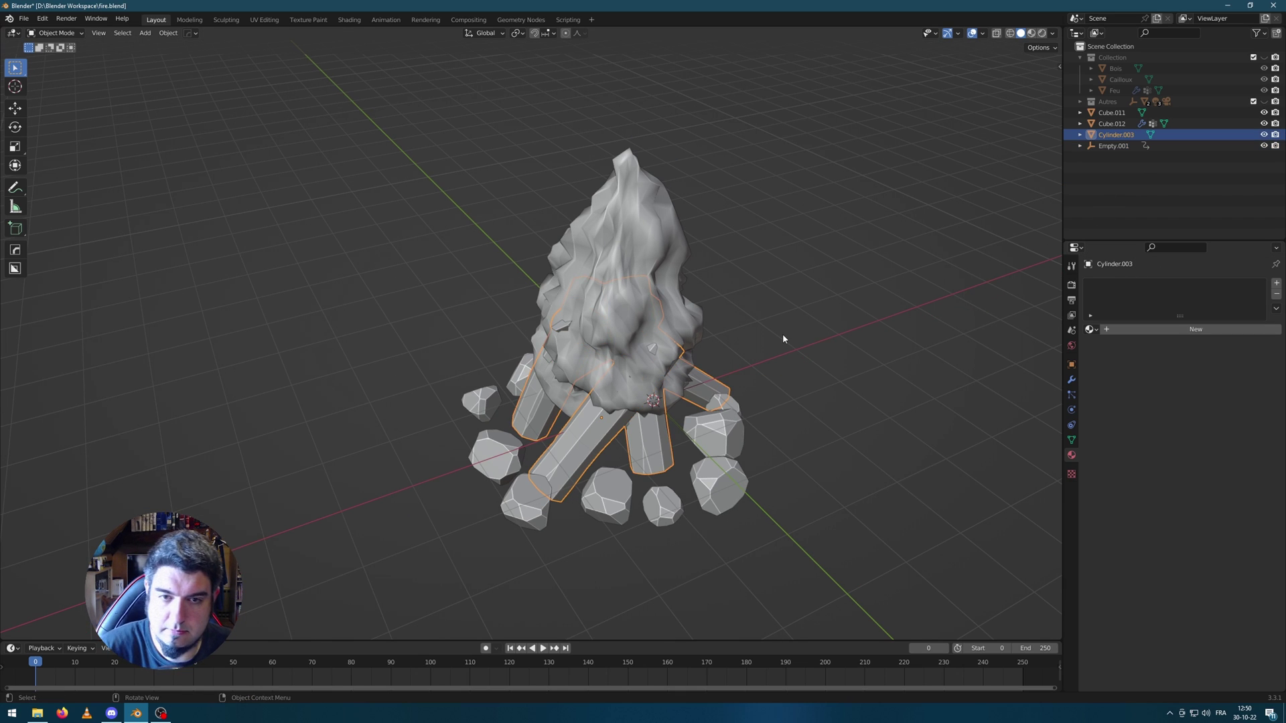
Give the joined logs a new material with a reddish-brown base color of hue 0.028, saturation 0.944 and value 0.206.
left_click(1183, 328)
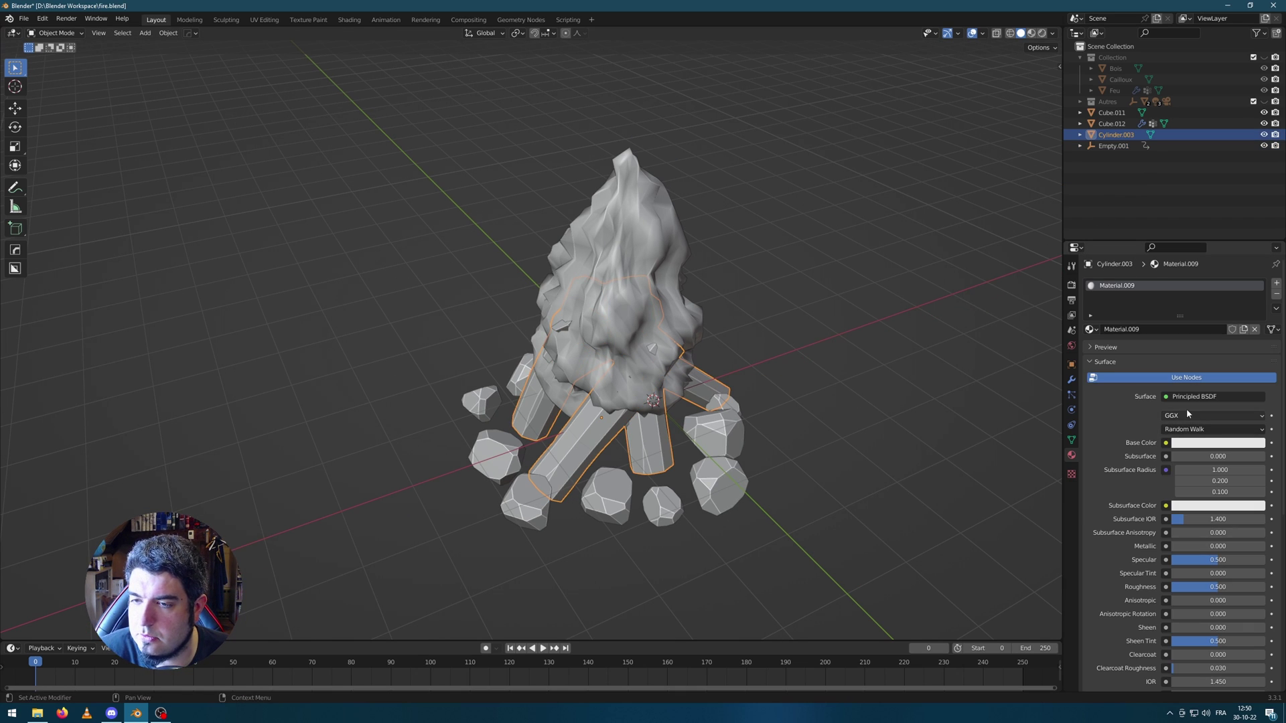
left_click(1215, 446)
left_click_drag(1198, 355, 1193, 360)
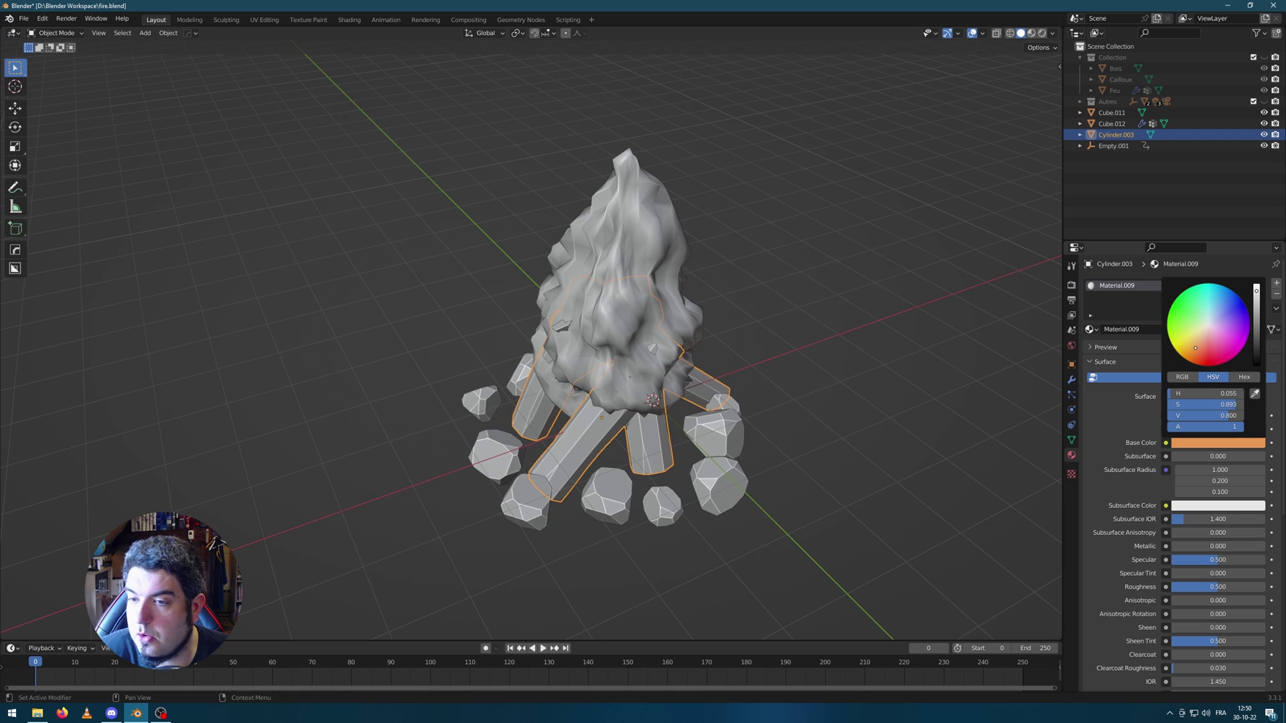
left_click_drag(1256, 299, 1257, 322)
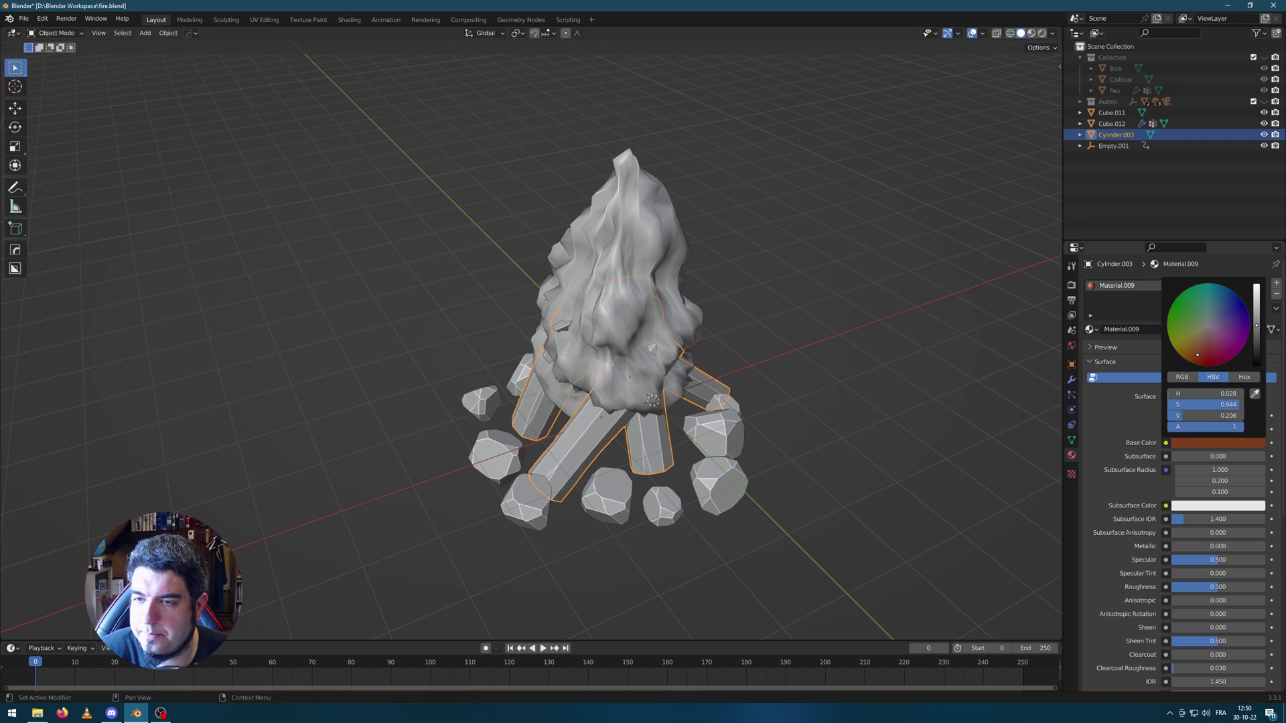
Change the logs' base color to a darker brown with hue 0.040, saturation 0.990 and value 0.129.
middle_click_drag(752, 350, 770, 321)
scroll(770, 321, "up", 5)
scroll(687, 255, "down", 4)
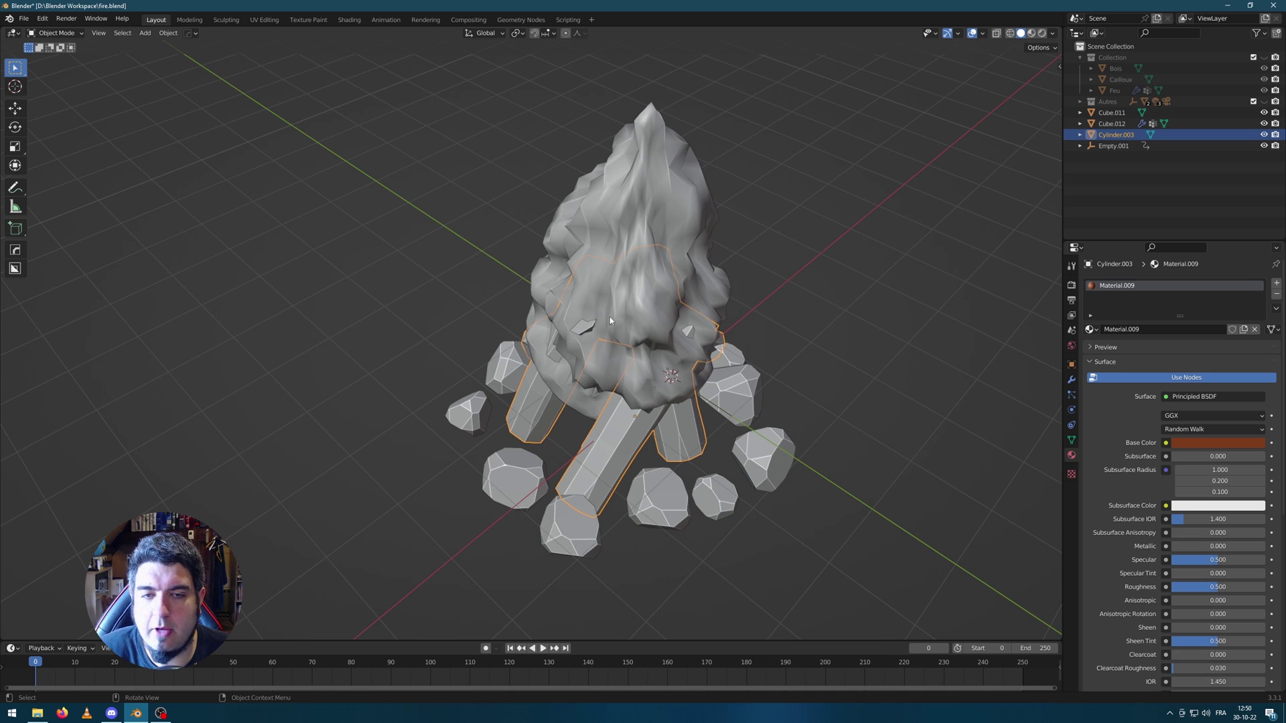
scroll(579, 328, "up", 2)
mouse_move(827, 353)
middle_mouse_down()
mouse_move(876, 310)
mouse_move(844, 335)
middle_mouse_up()
left_click(1218, 443)
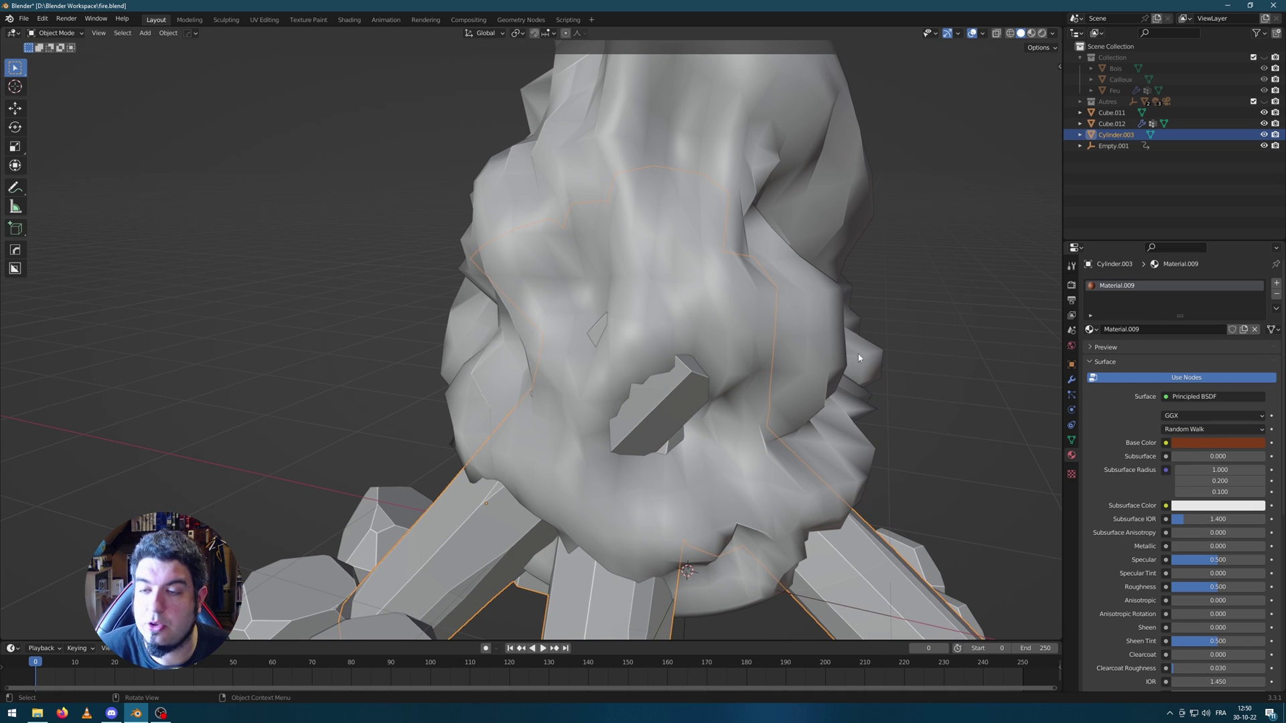
middle_click_drag(785, 363, 833, 364)
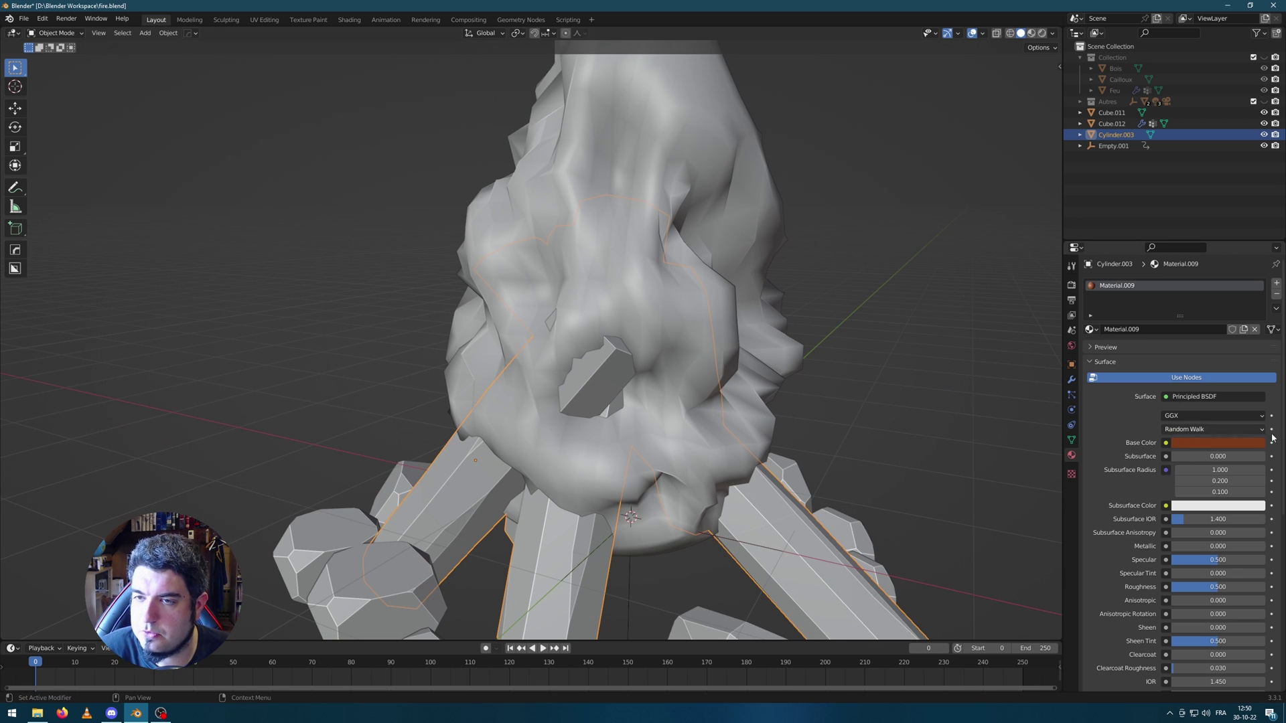
left_click(1233, 443)
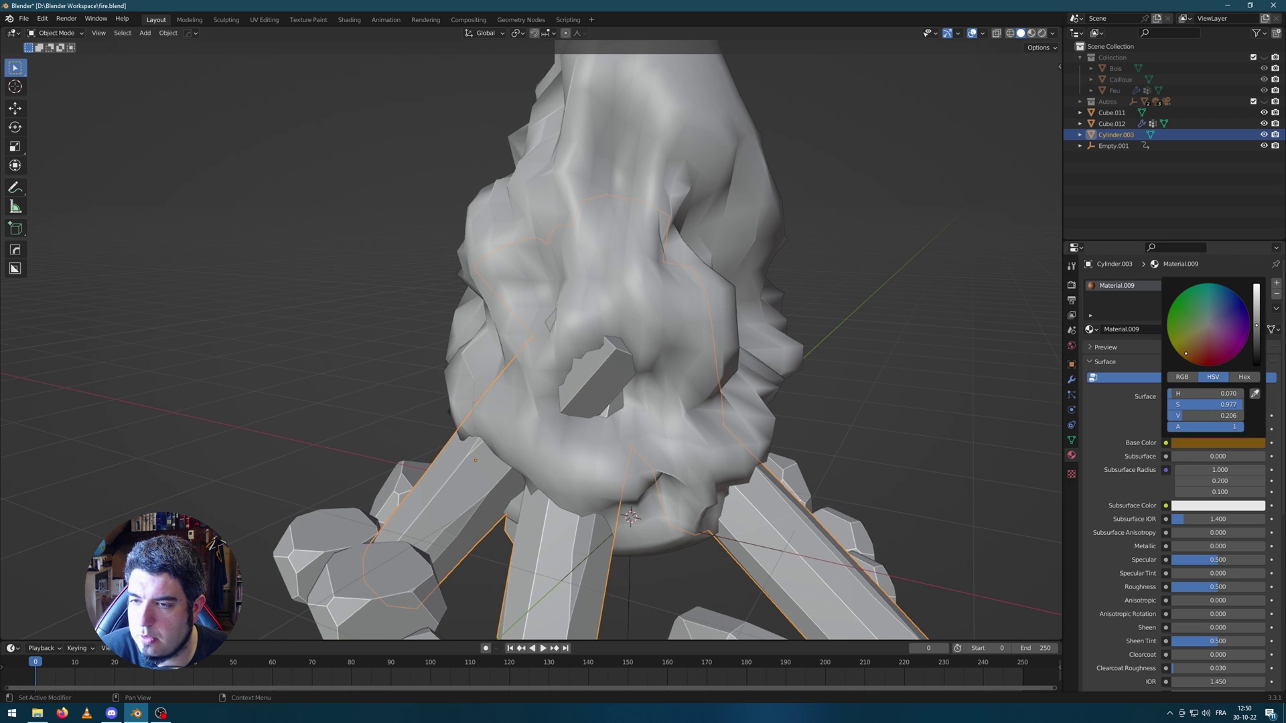
left_click_drag(1257, 309, 1257, 335)
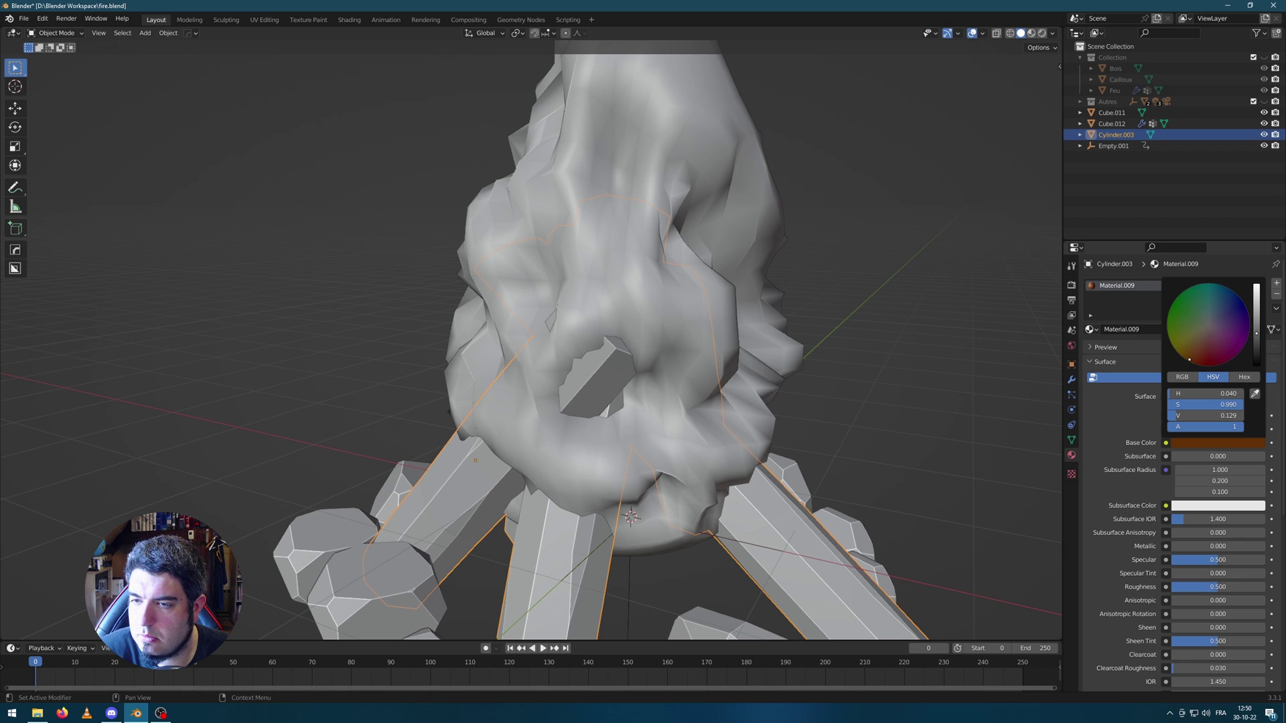
Select the flame object and switch to the Shading workspace.
scroll(918, 359, "down", 6)
middle_click_drag(781, 328, 637, 251)
left_click(610, 229)
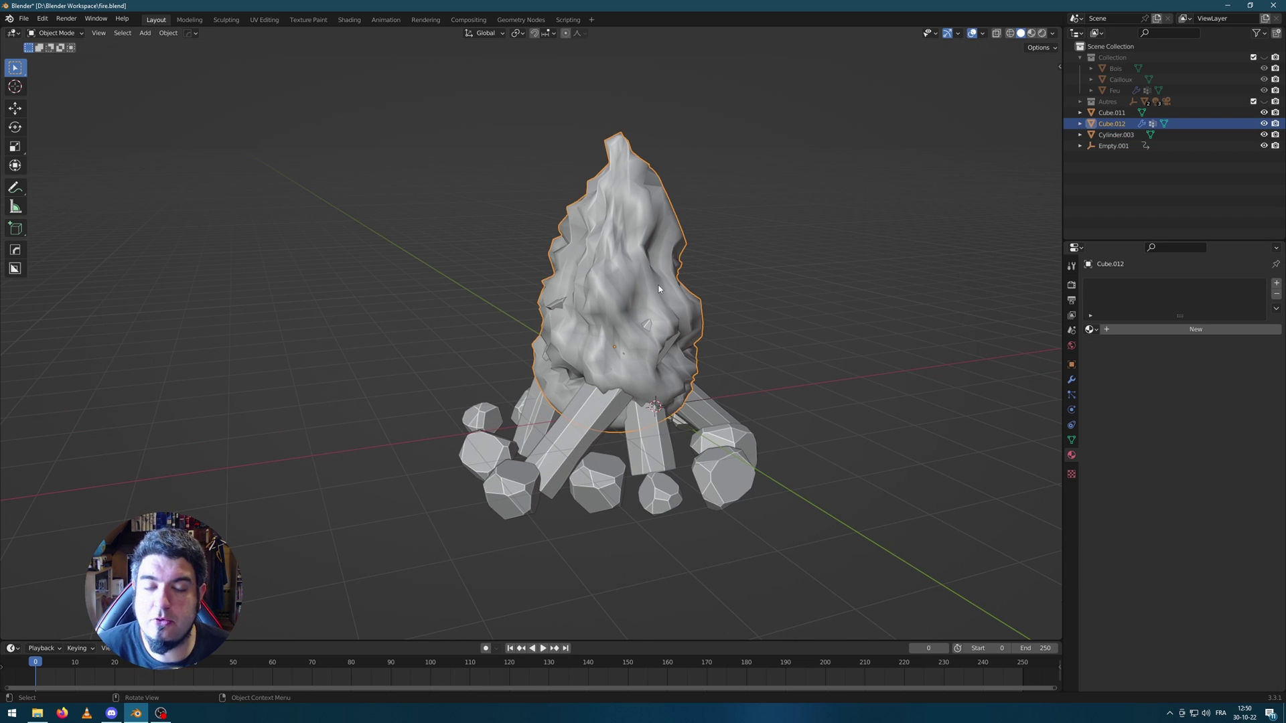
middle_click_drag(799, 318, 814, 319)
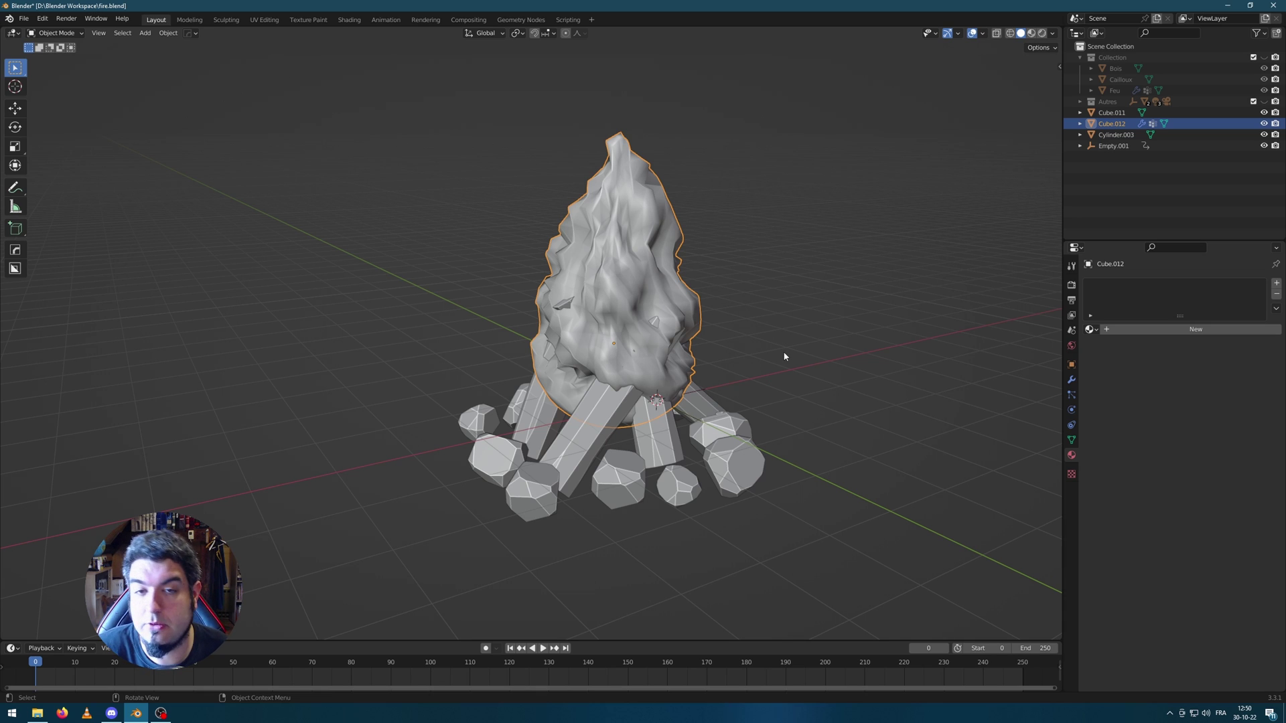
left_click(349, 19)
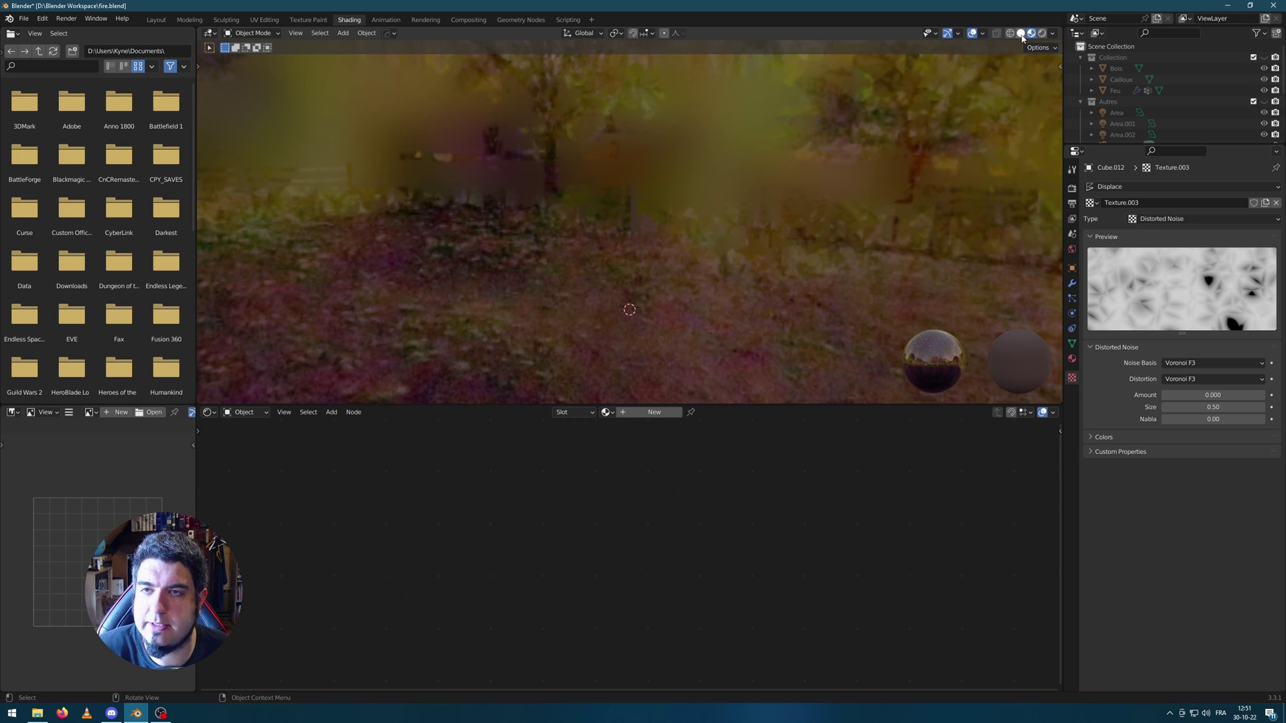
Remove the HDR environment texture from the world background and set its color to a very dark purple.
left_click(1072, 361)
left_click(1072, 251)
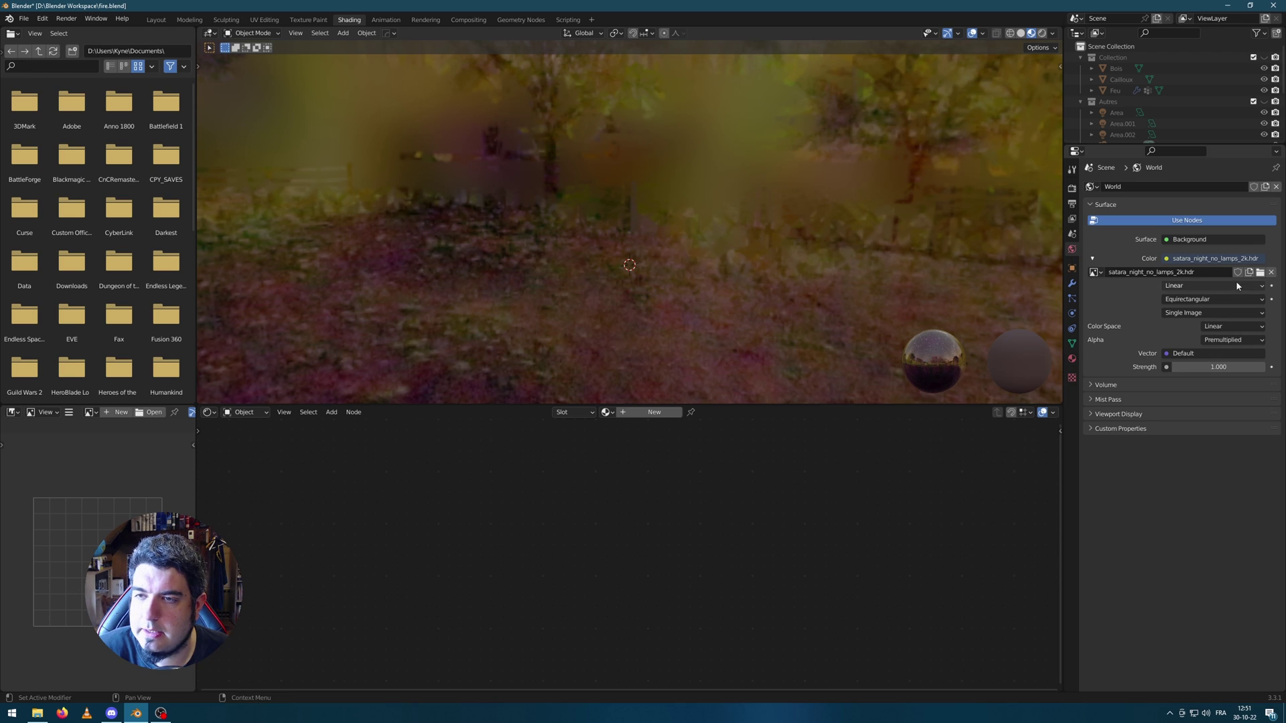
left_click(1272, 272)
left_click(1219, 261)
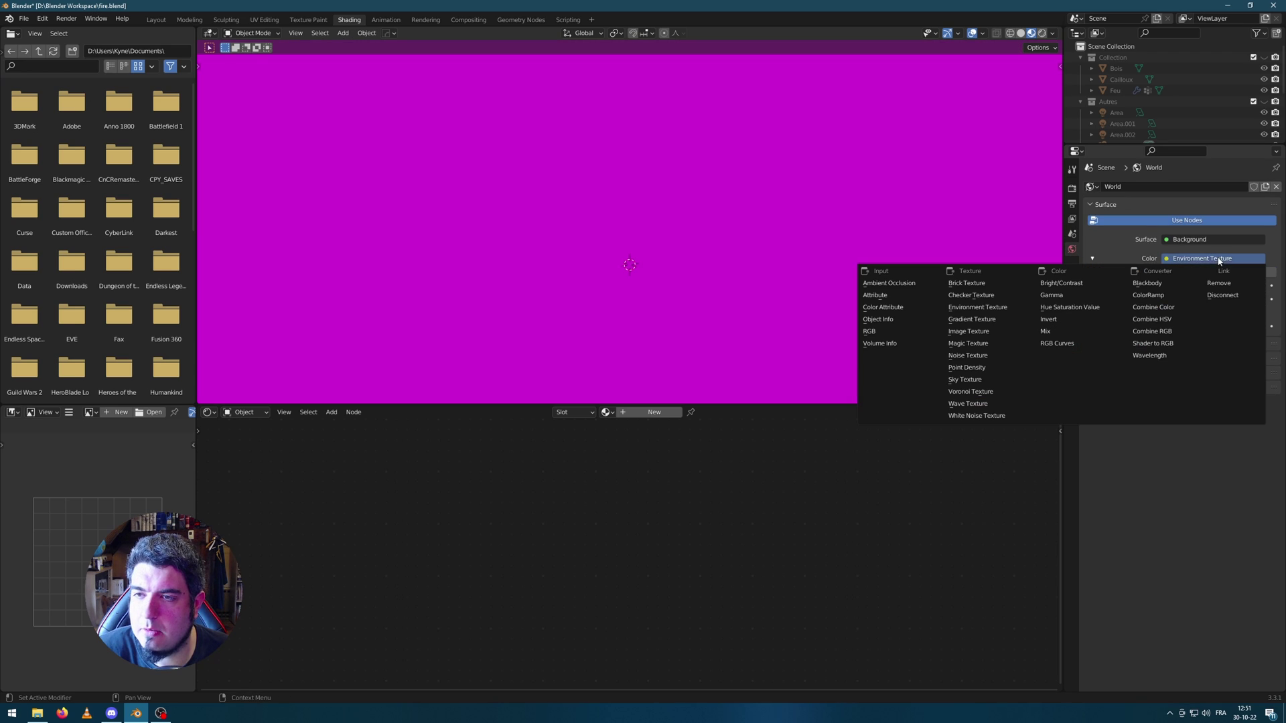
left_click(1220, 283)
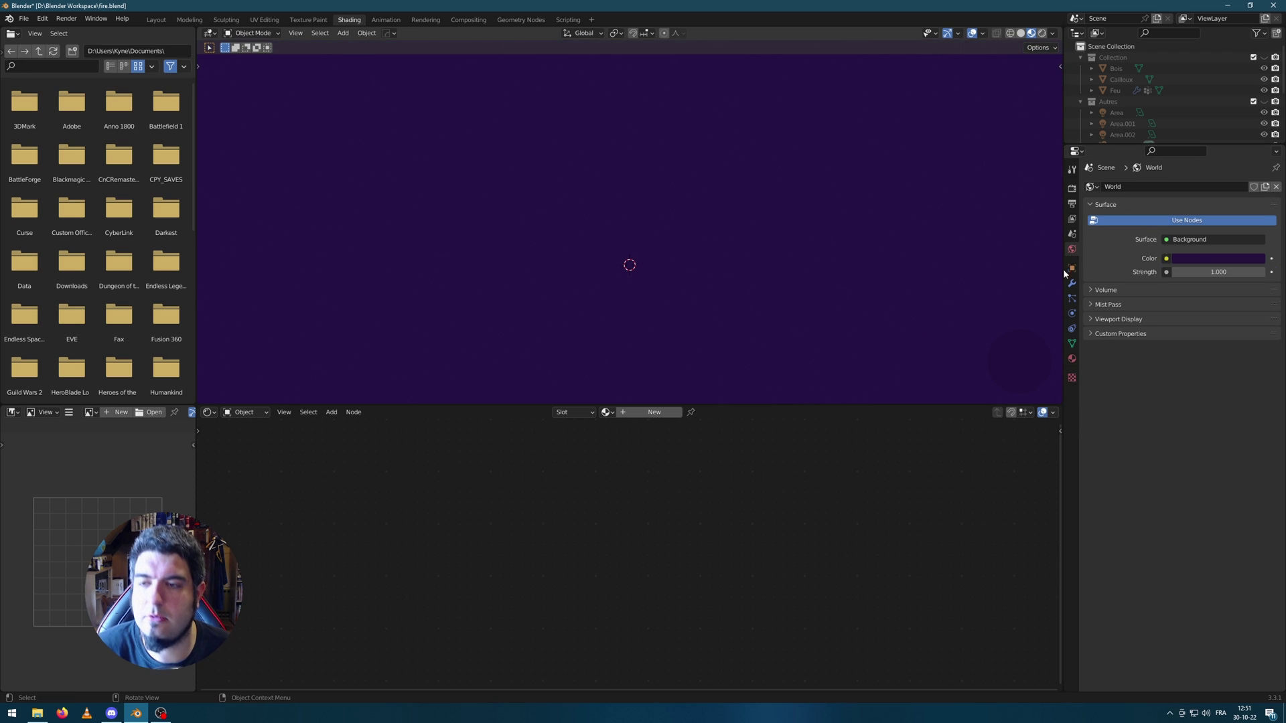
left_click(1198, 260)
left_click(1262, 174)
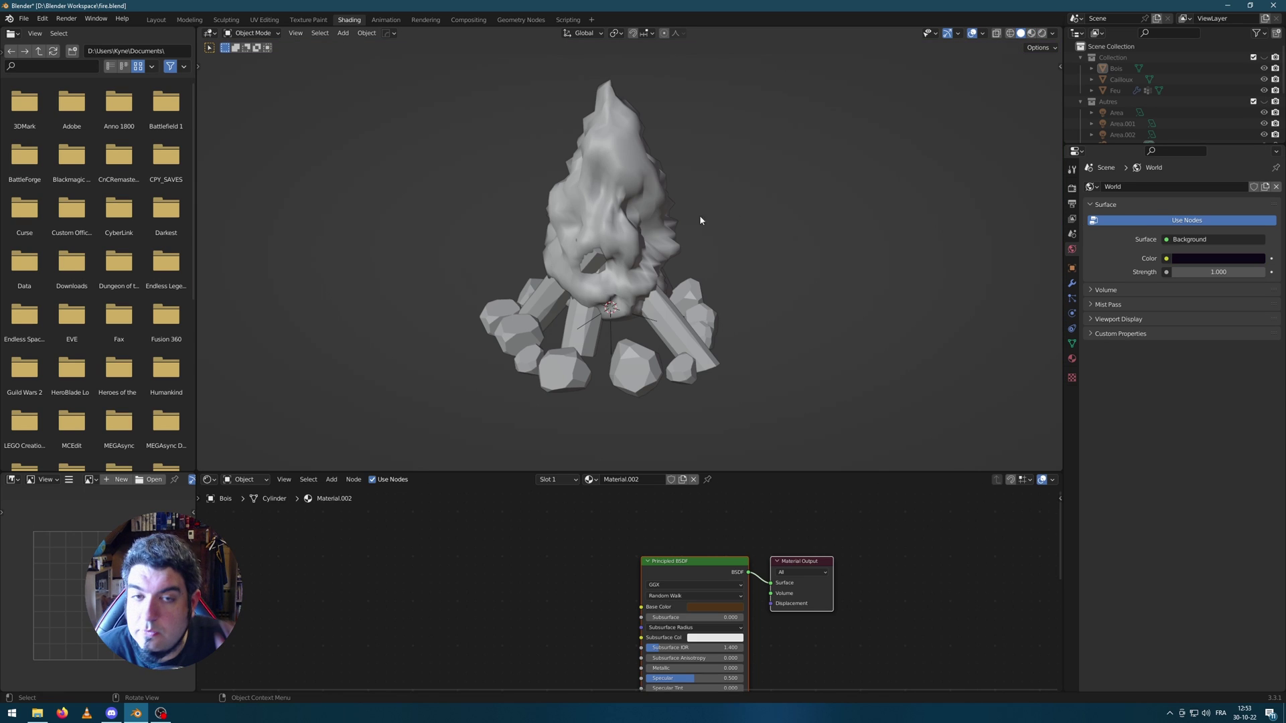
Isolate the flame in local view and show it in Material Preview shading.
left_click(678, 225)
middle_click_drag(678, 225, 769, 221)
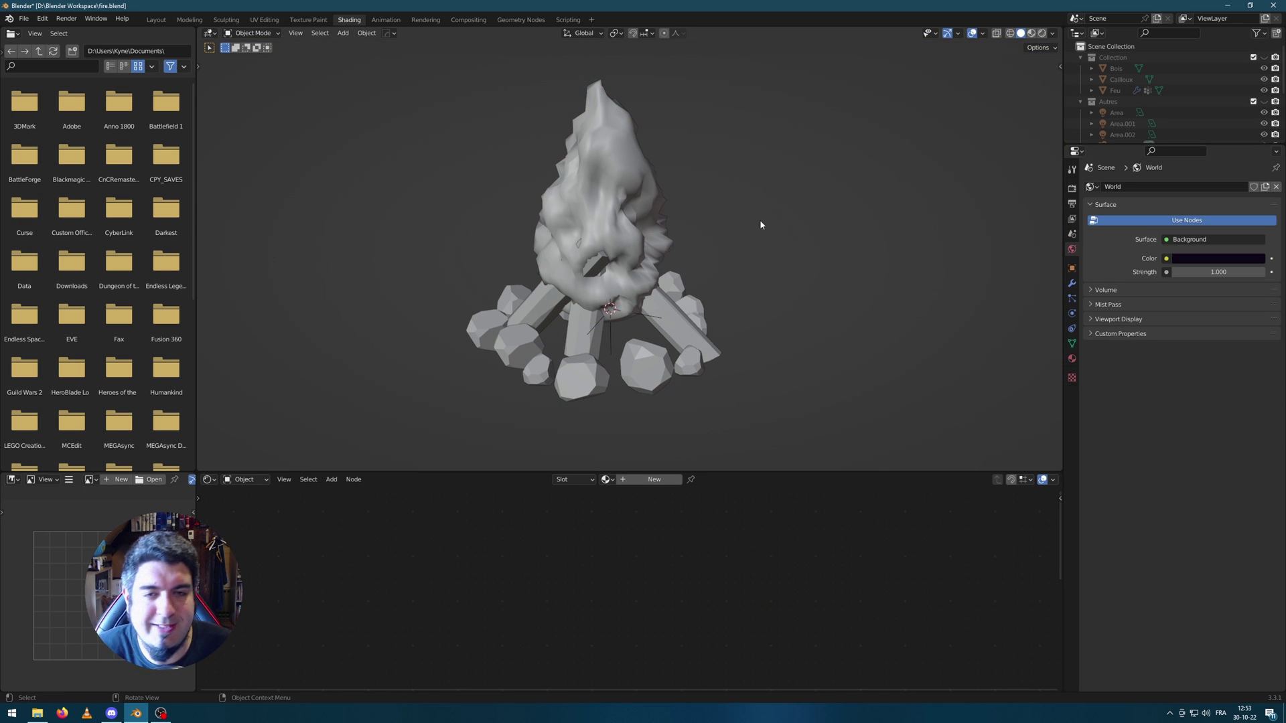
middle_click_drag(846, 231, 818, 229)
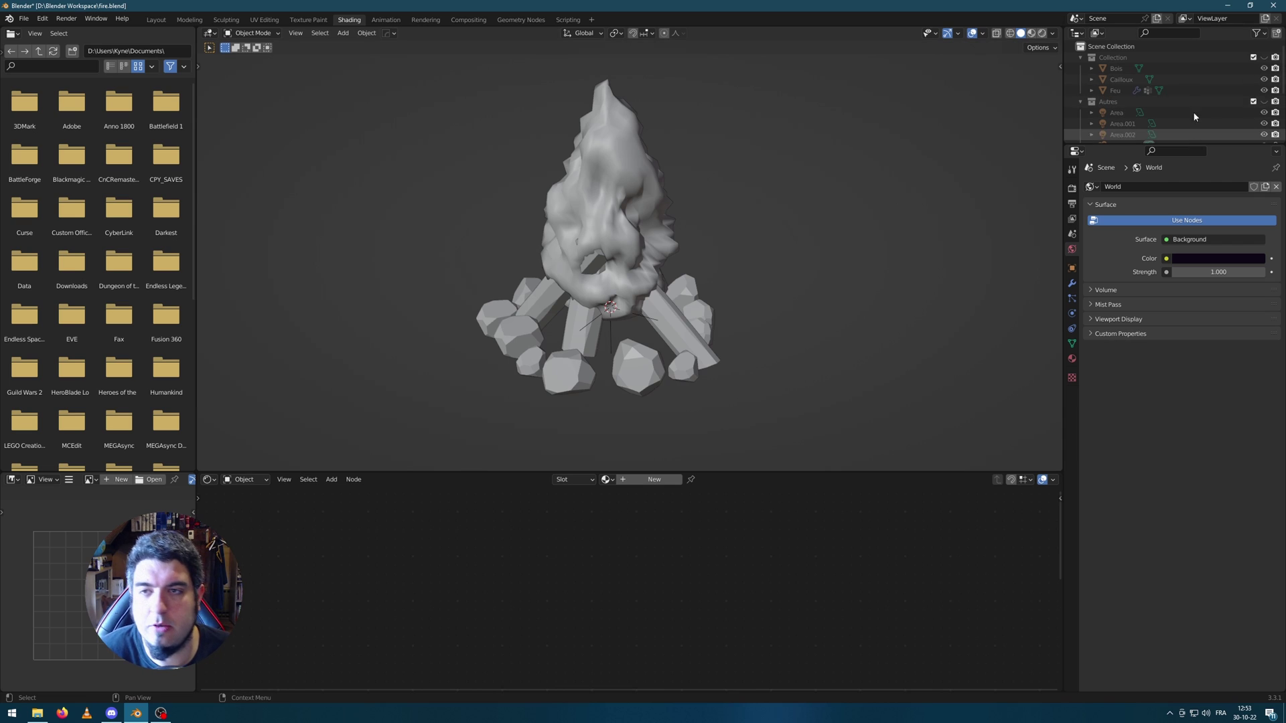
scroll(1195, 117, "down", 2)
left_click(693, 221)
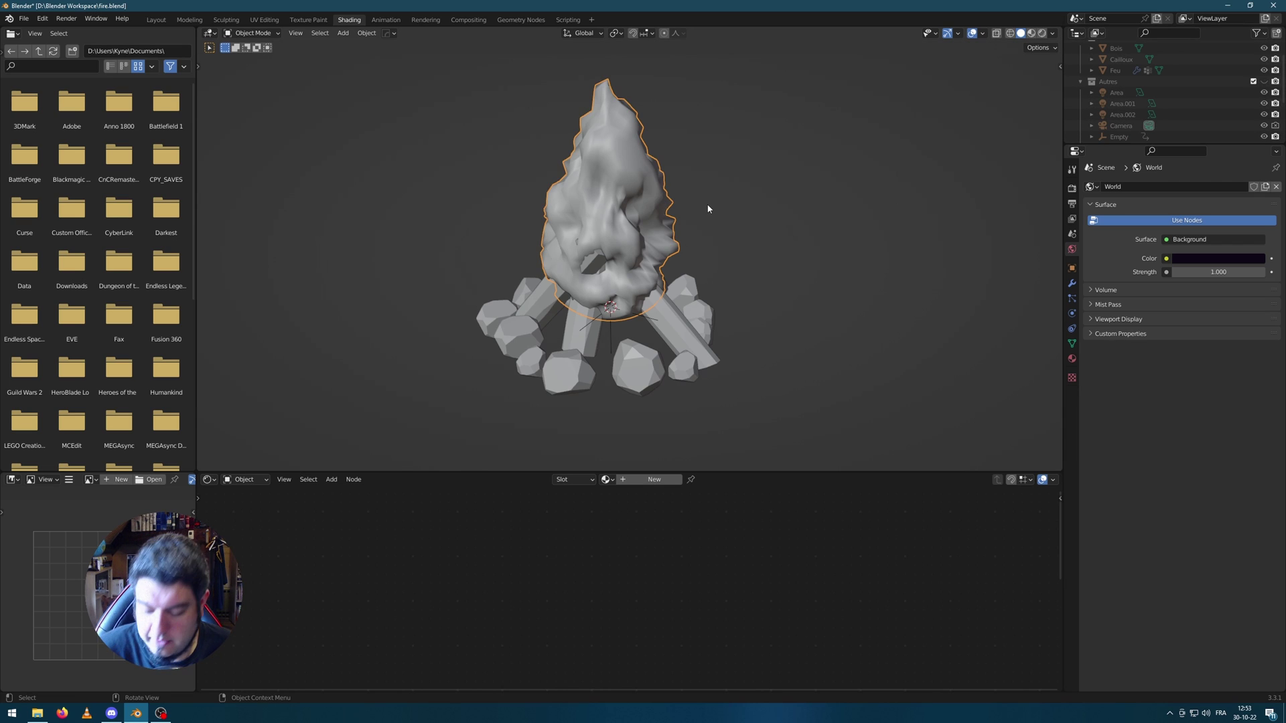
key("KP_Divide")
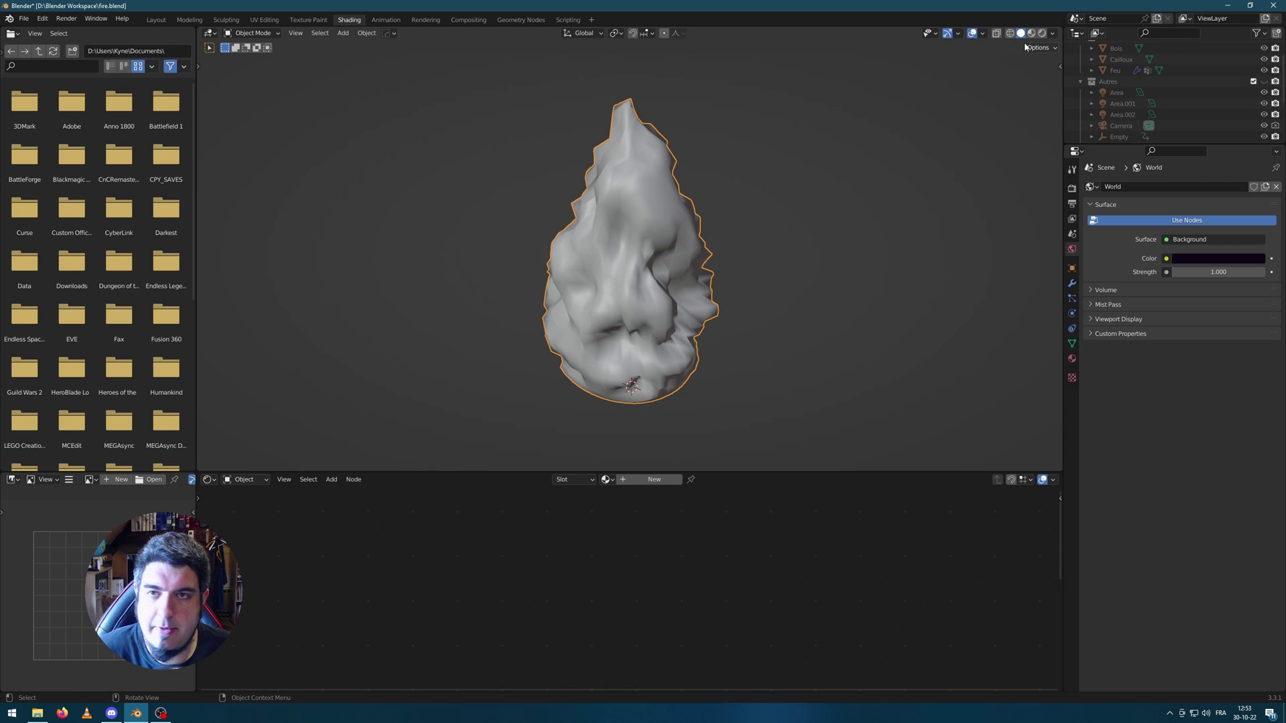
left_click(1031, 34)
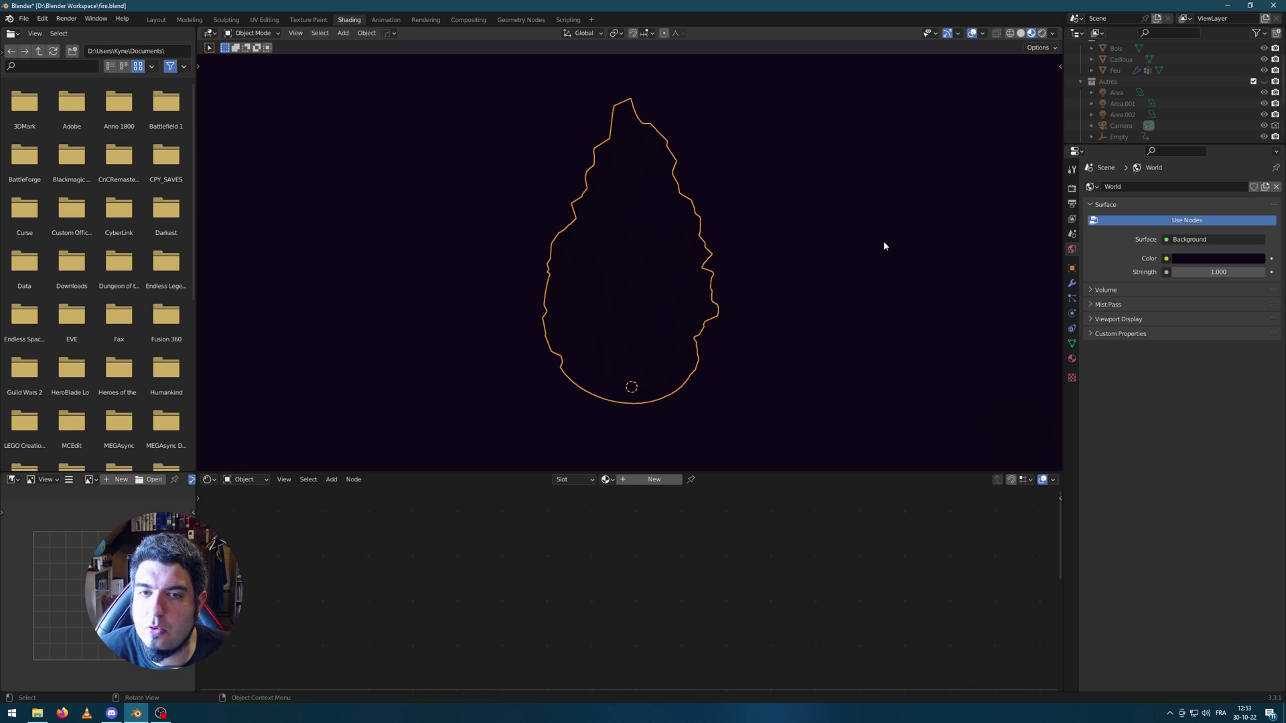
Create a new material for the flame, return to Solid shading and delete the material's Principled BSDF node.
left_click(651, 480)
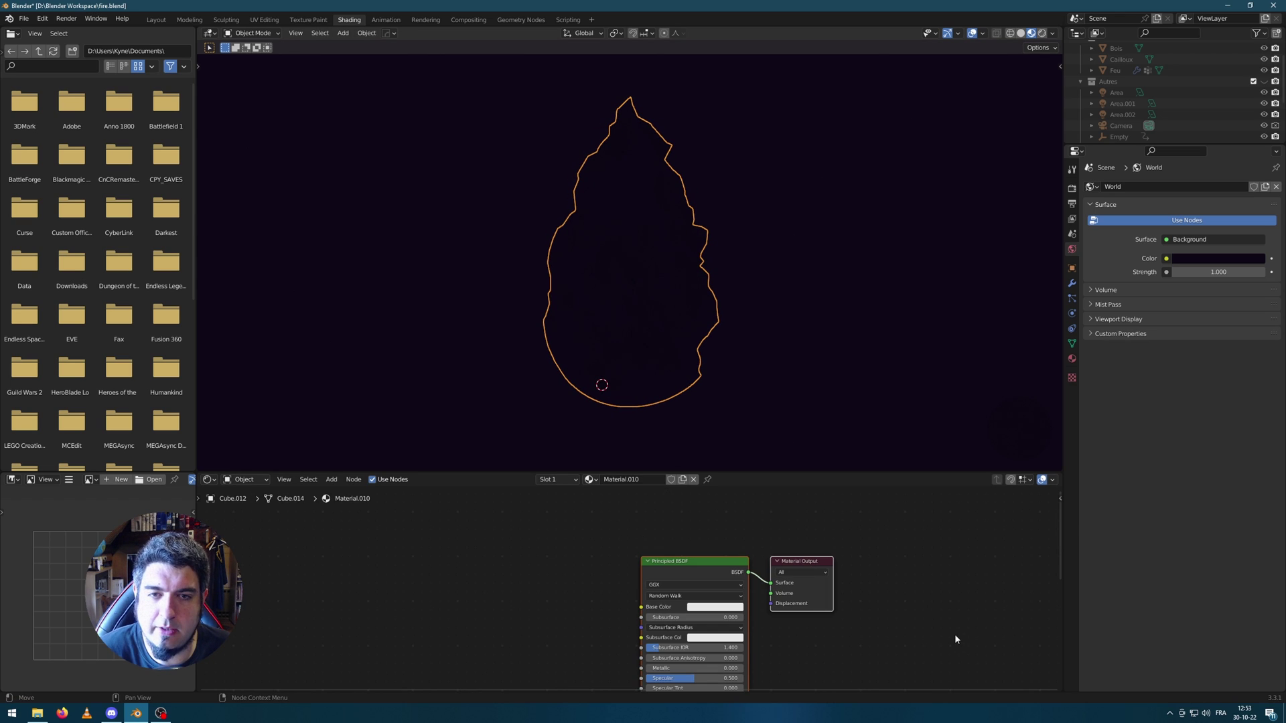
scroll(835, 574, "down", 1)
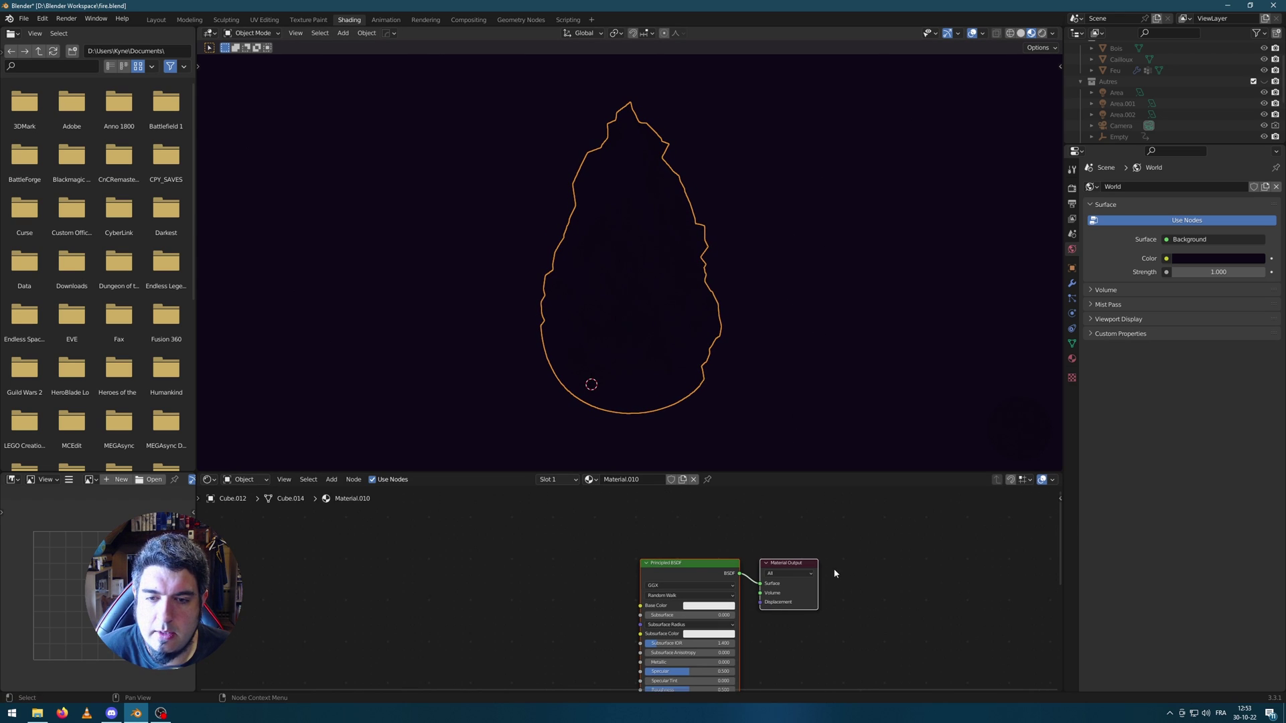
scroll(844, 288, "down", 2)
scroll(1197, 95, "down", 3)
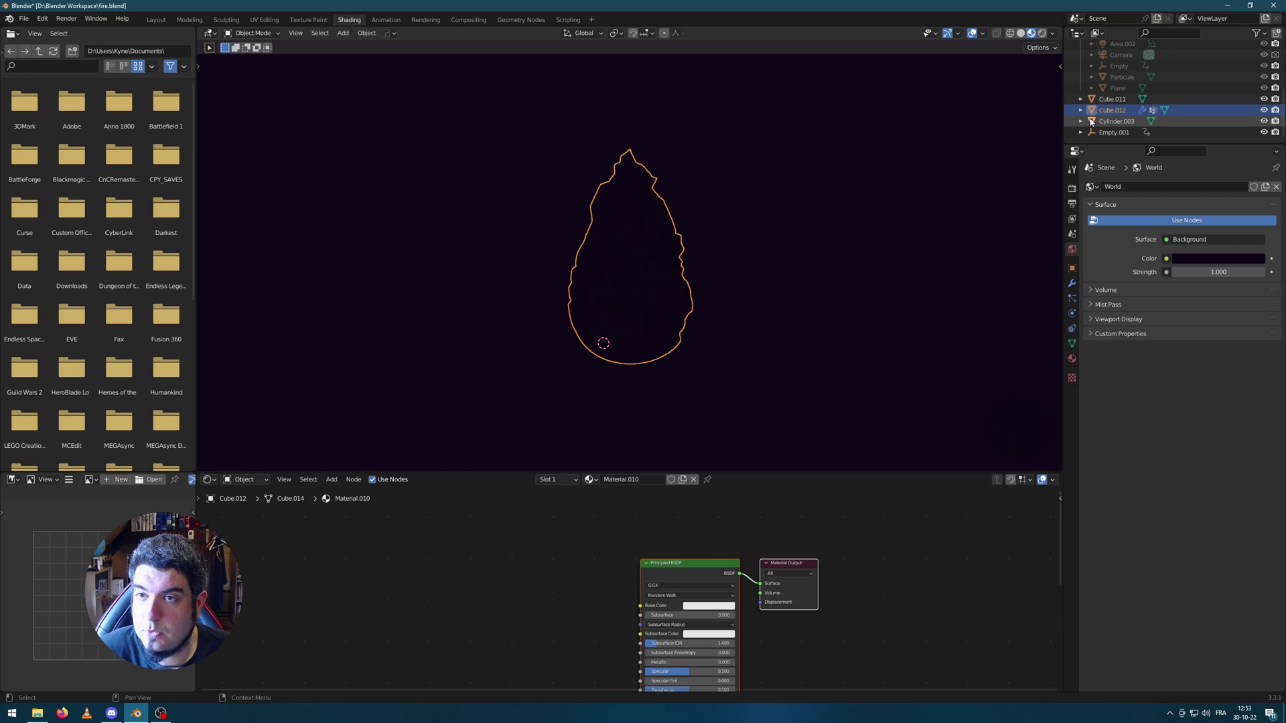
scroll(743, 232, "up", 1)
middle_click_drag(684, 564, 651, 563)
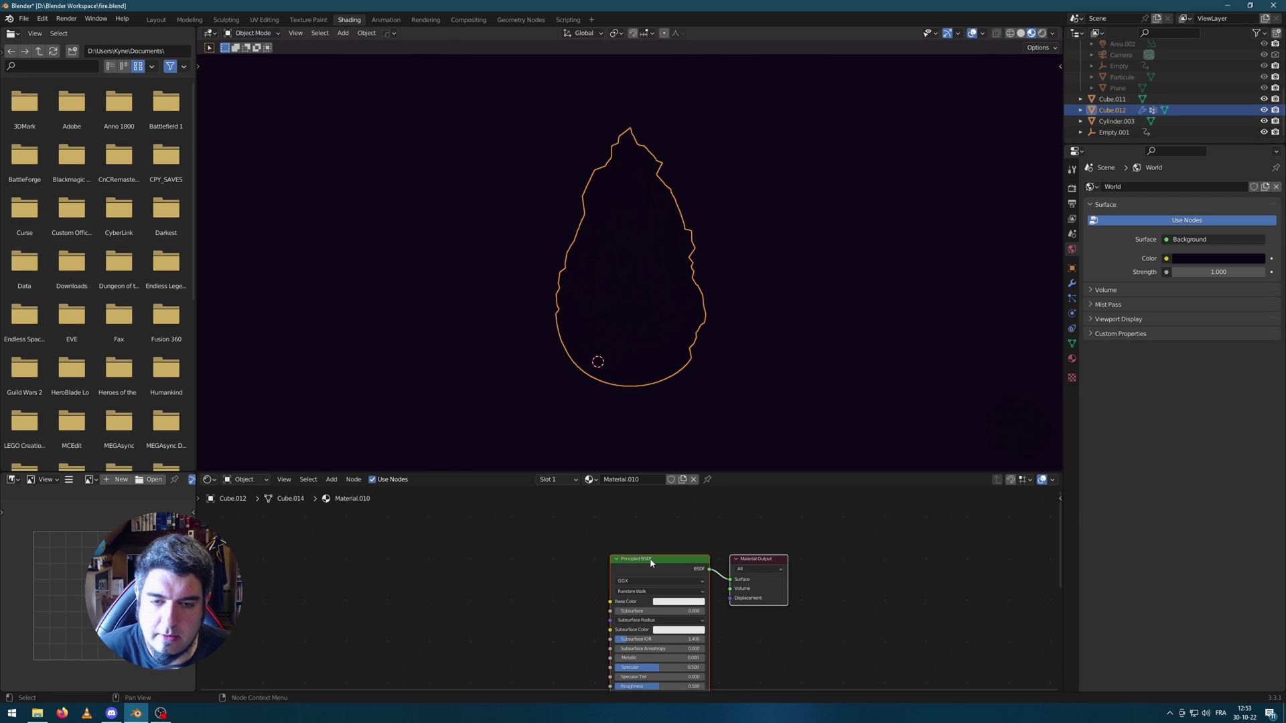
left_click(1021, 33)
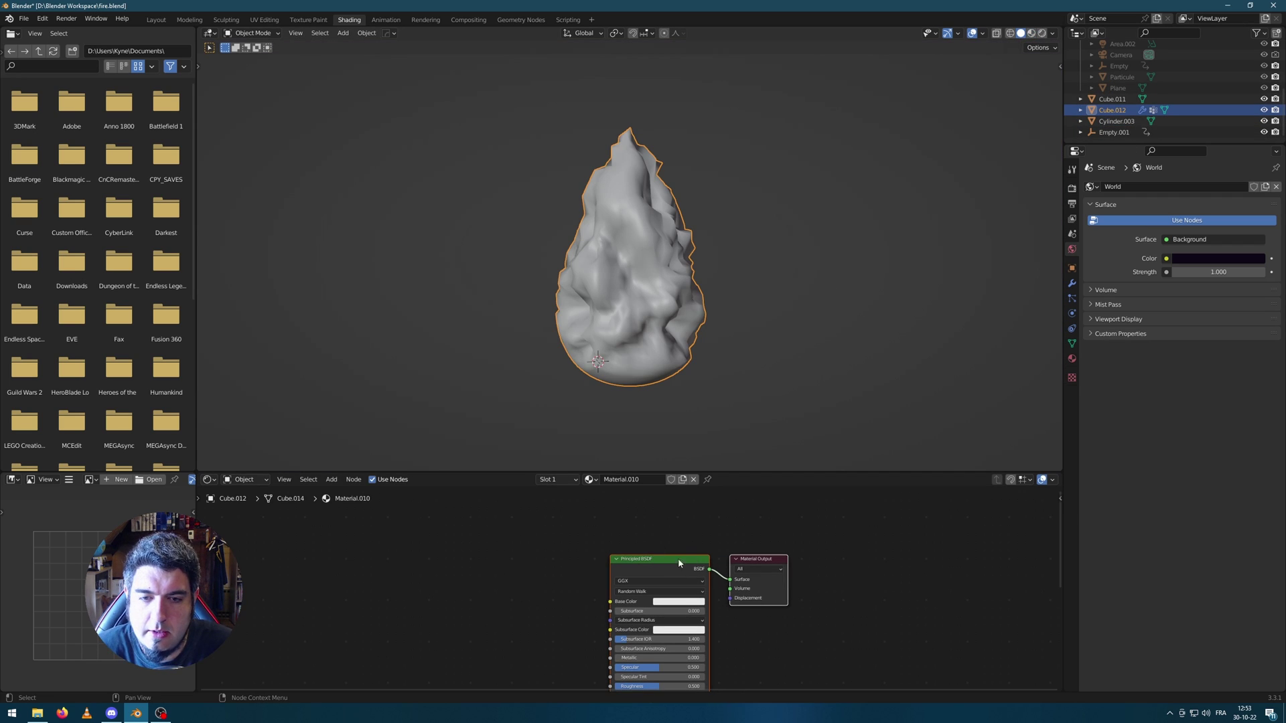
scroll(551, 580, "up", 4)
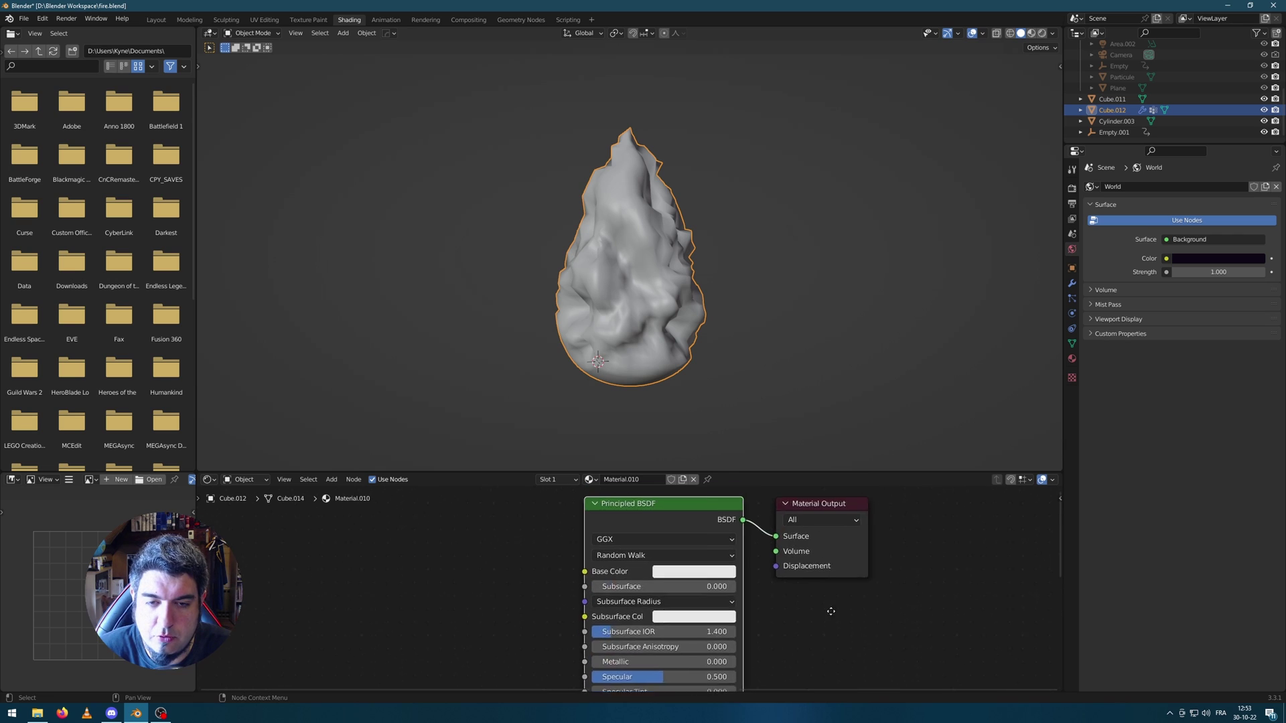
scroll(672, 504, "down", 1)
key("x")
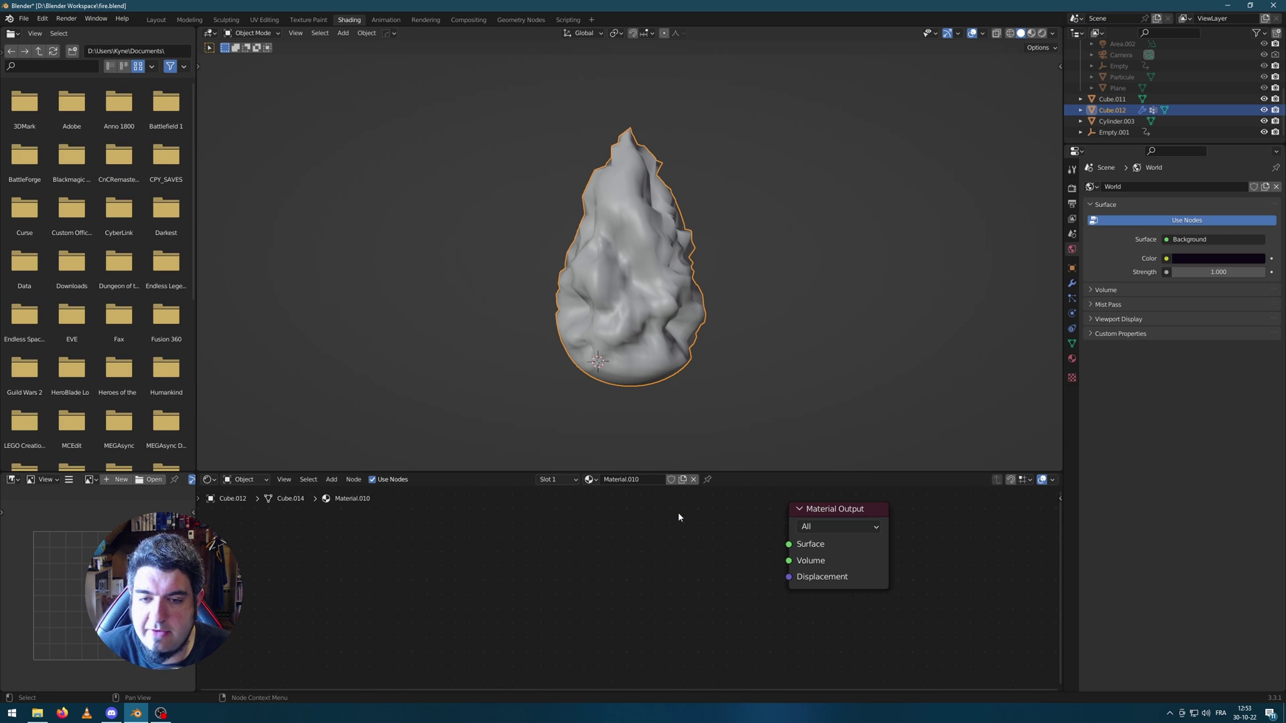
Add an Emission node connected to the material output's Surface input, and play the flame's animation in Material Preview shading.
key("shift+a")
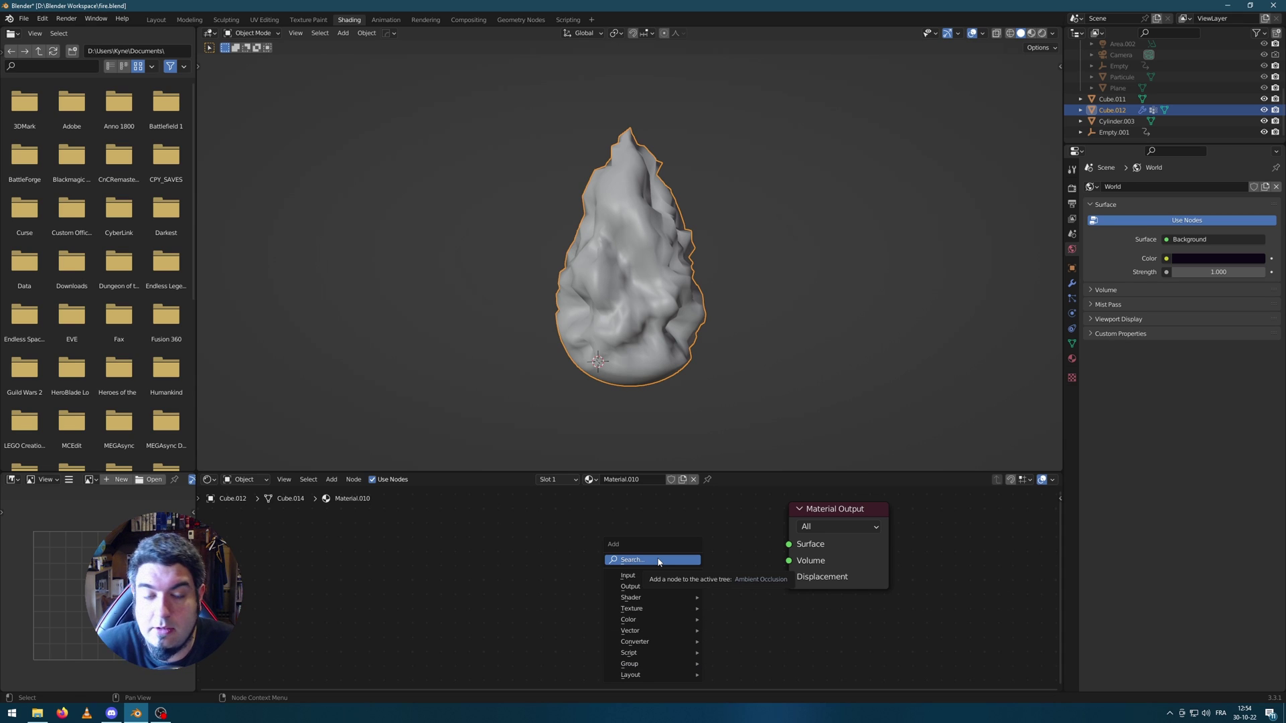
mouse_move(645, 570)
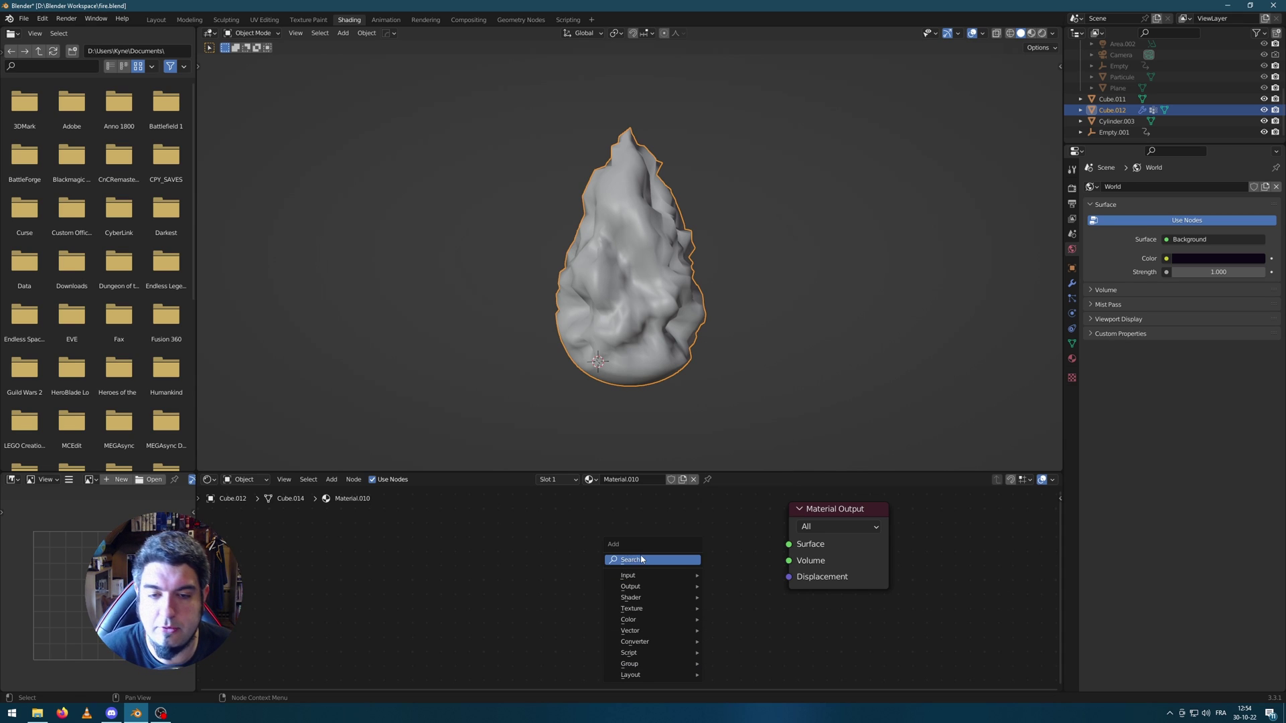
left_click(647, 565)
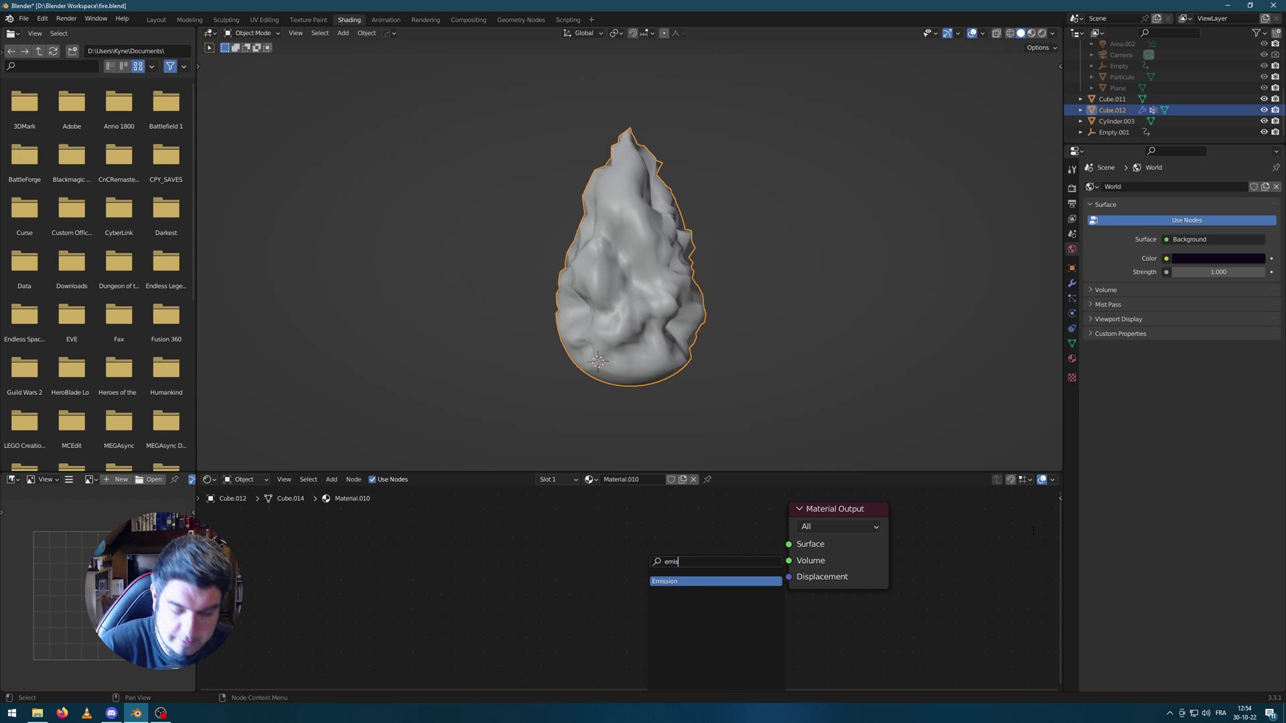
left_click(712, 582)
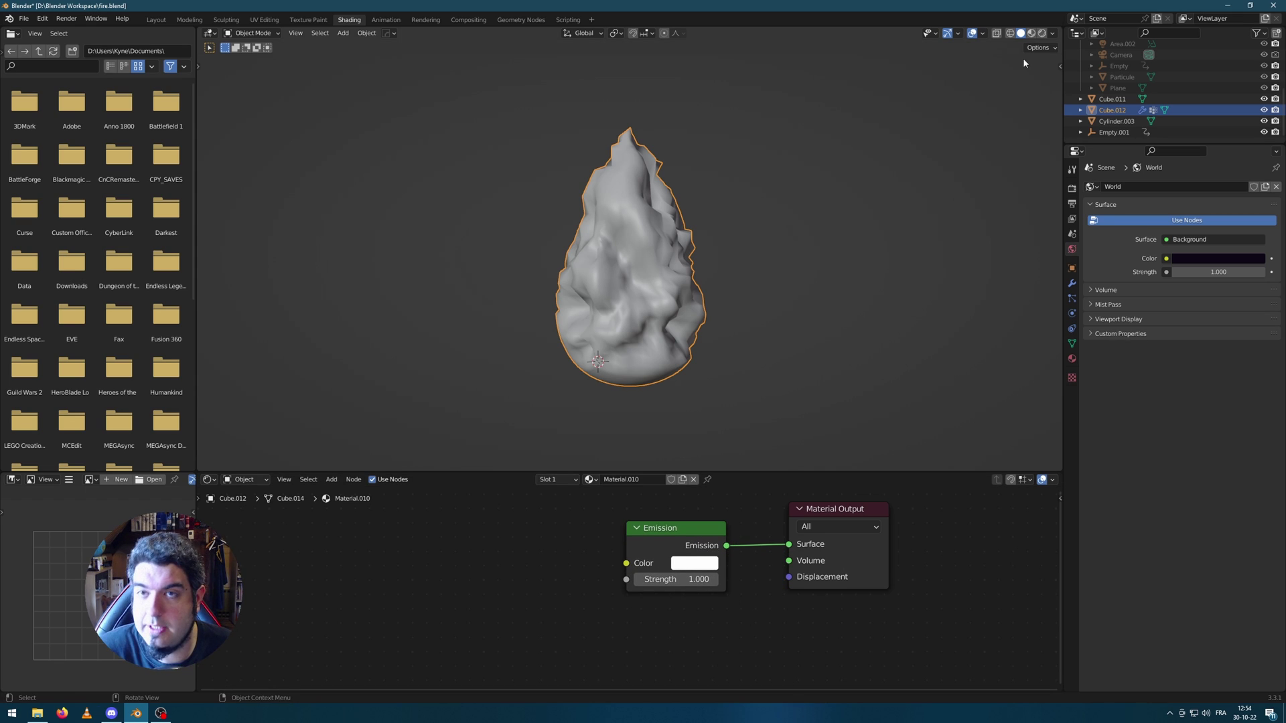
left_click(1031, 33)
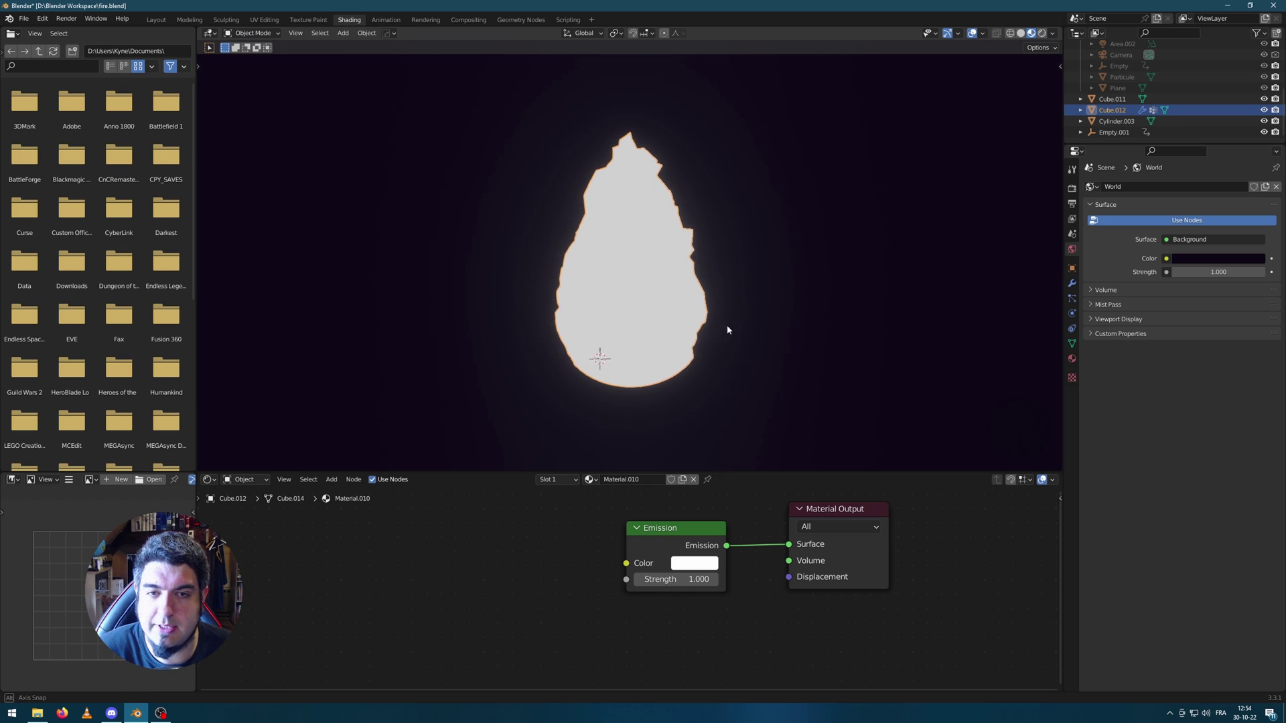
key("space")
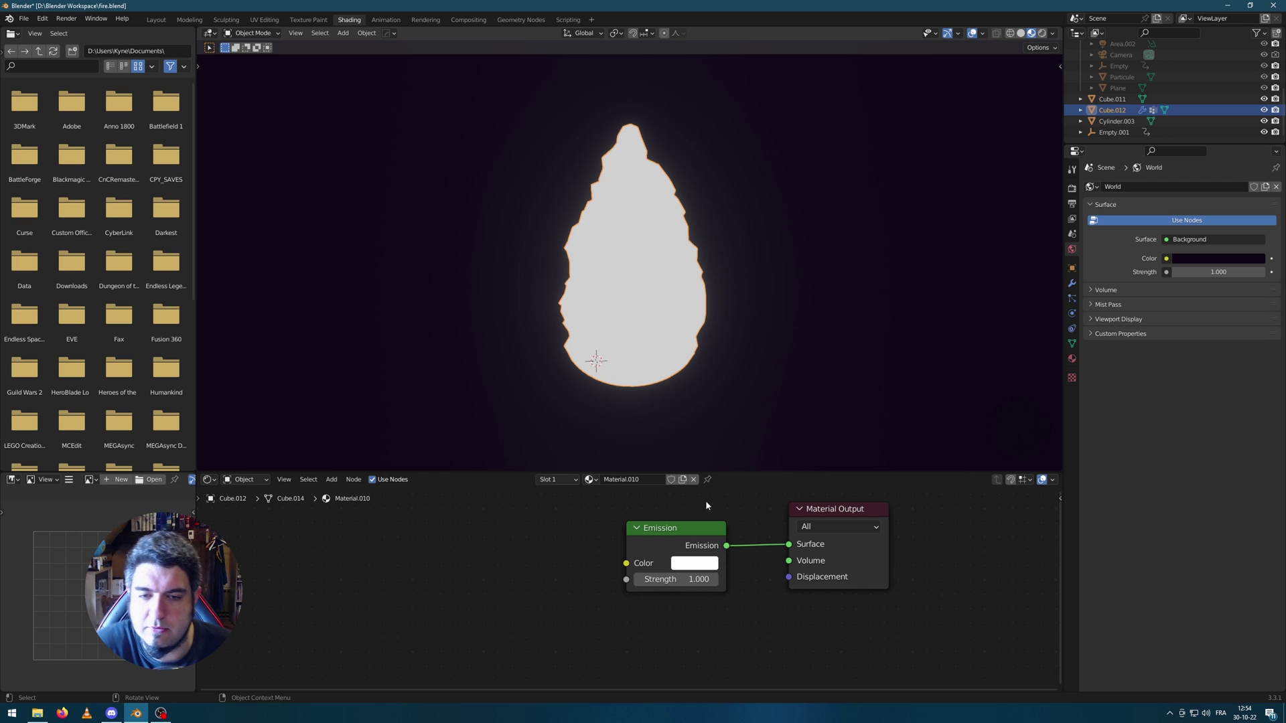
Move the Emission node closer to the Material Output and set its strength to 3.
left_click_drag(684, 533, 707, 528)
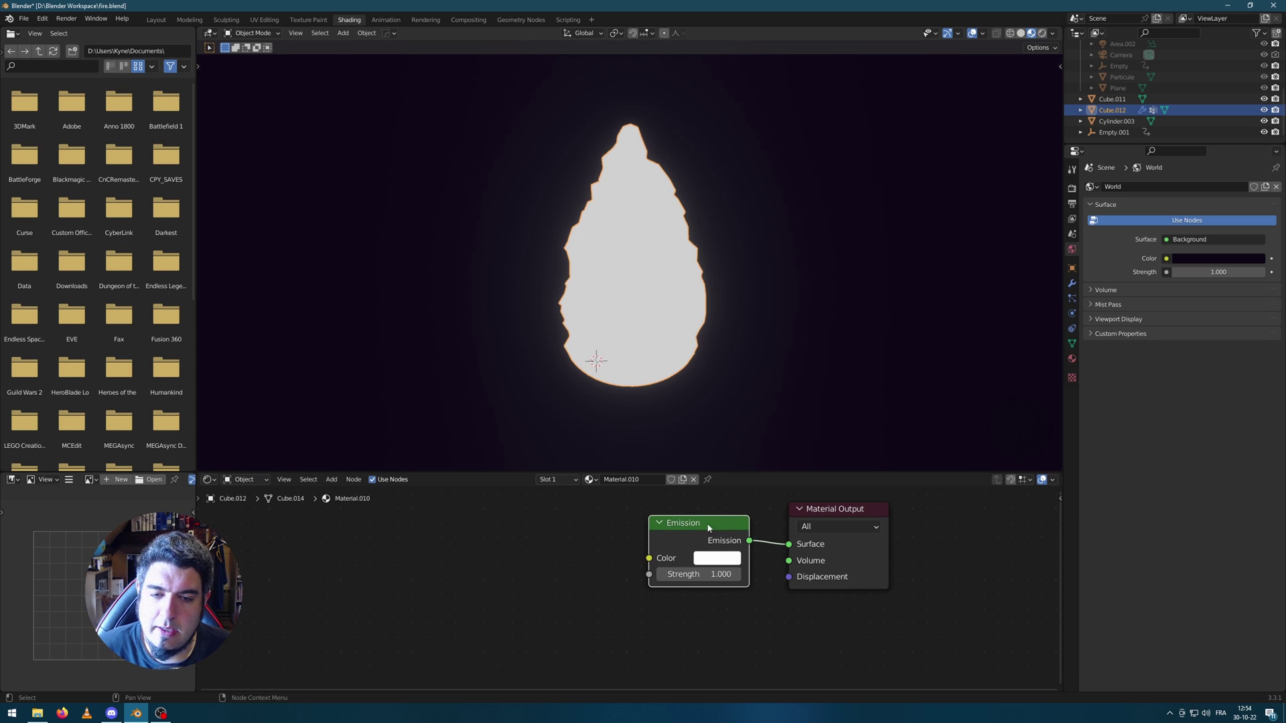
left_click(728, 574)
type("3")
key("Return")
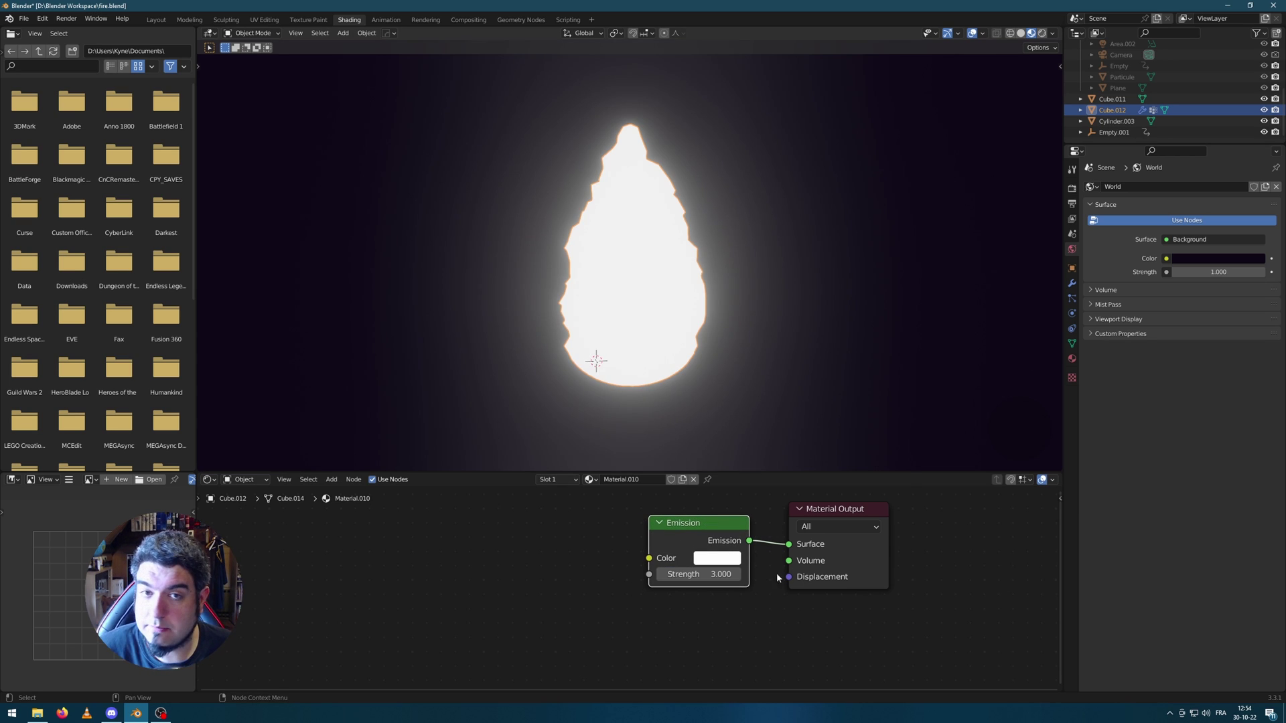
scroll(685, 343, "down", 1)
Add a Gradient Texture node, connect its Color output to the Emission color, and inspect the flame from another angle.
left_click(552, 595)
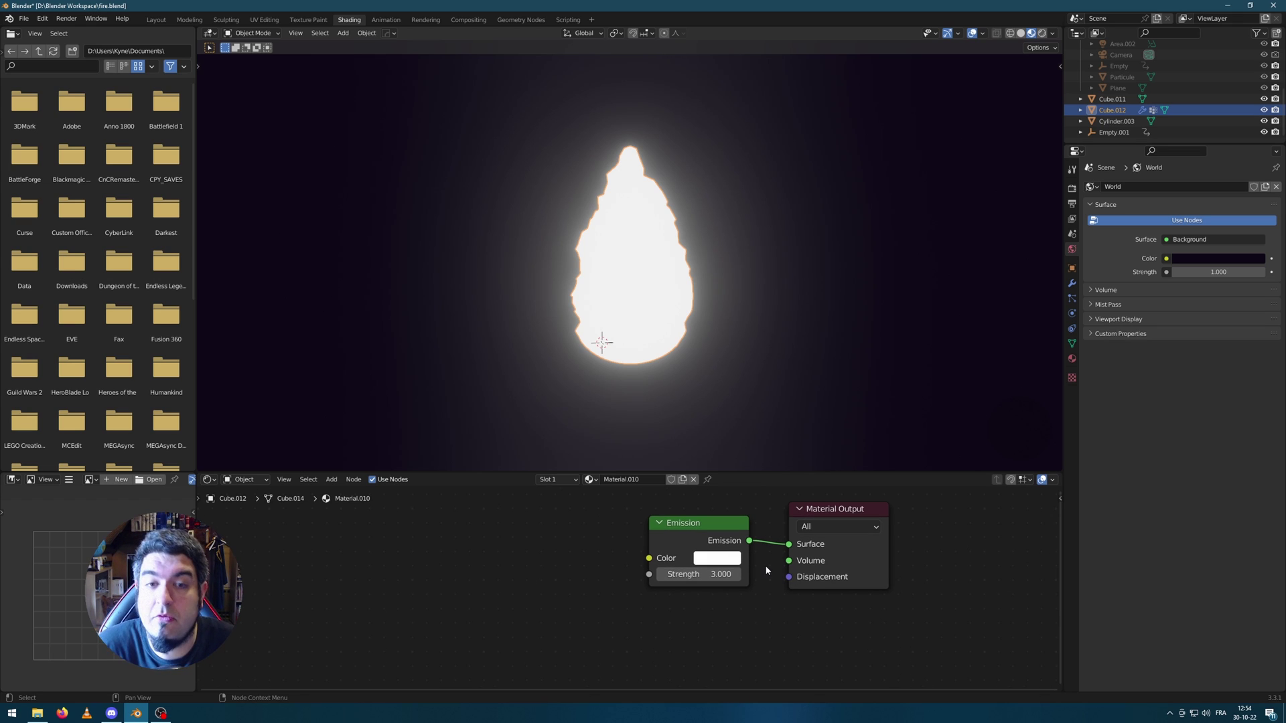
key("shift+a")
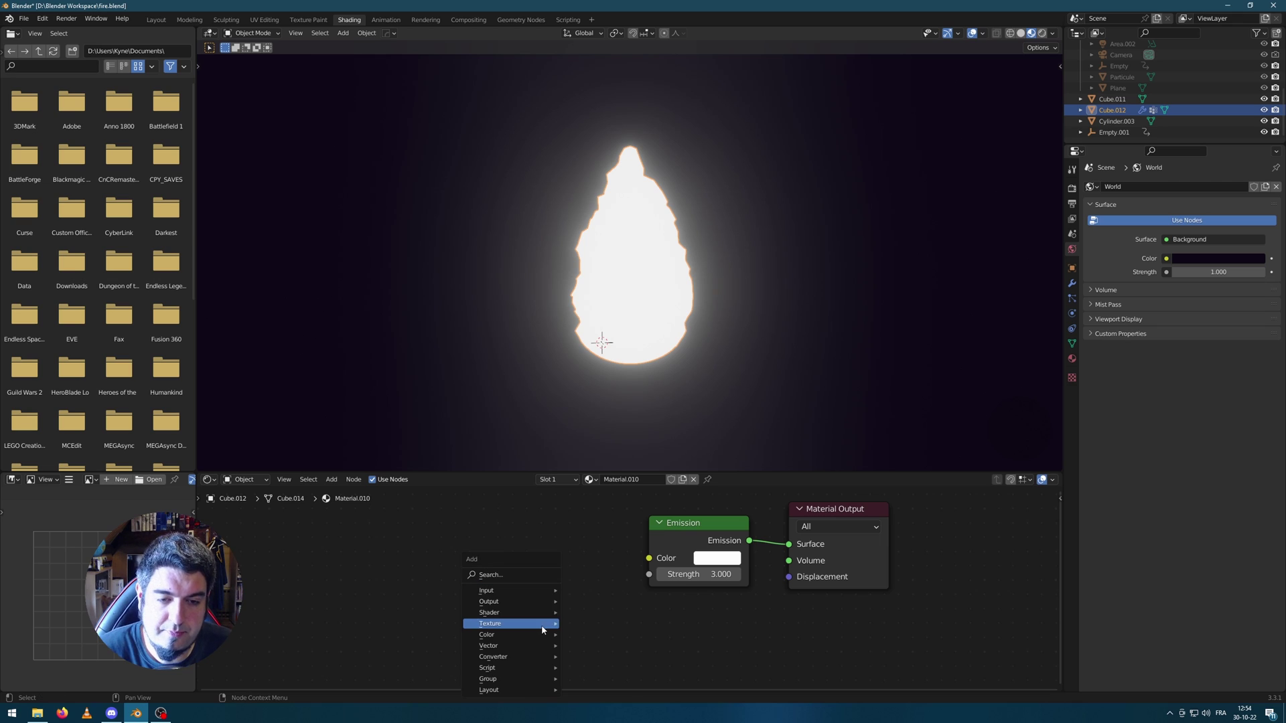
left_click(513, 569)
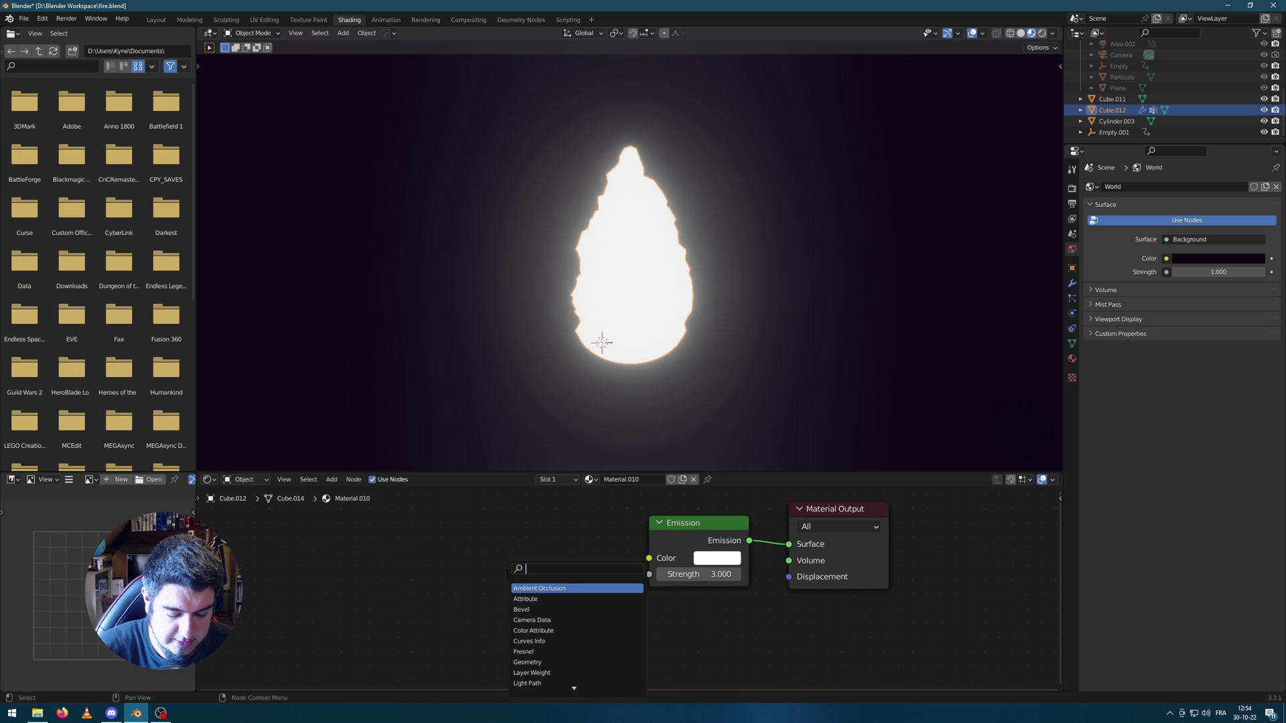
type("grad")
left_click(537, 588)
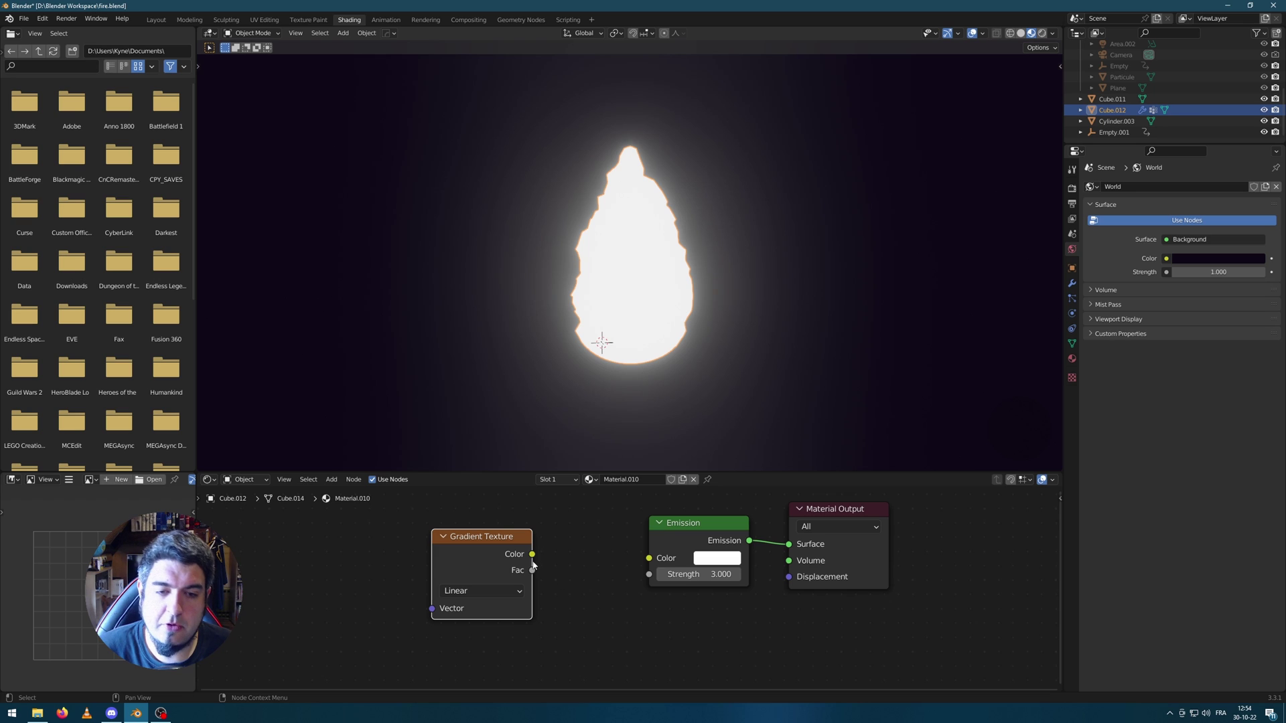
left_click_drag(532, 554, 649, 558)
scroll(664, 269, "up", 3)
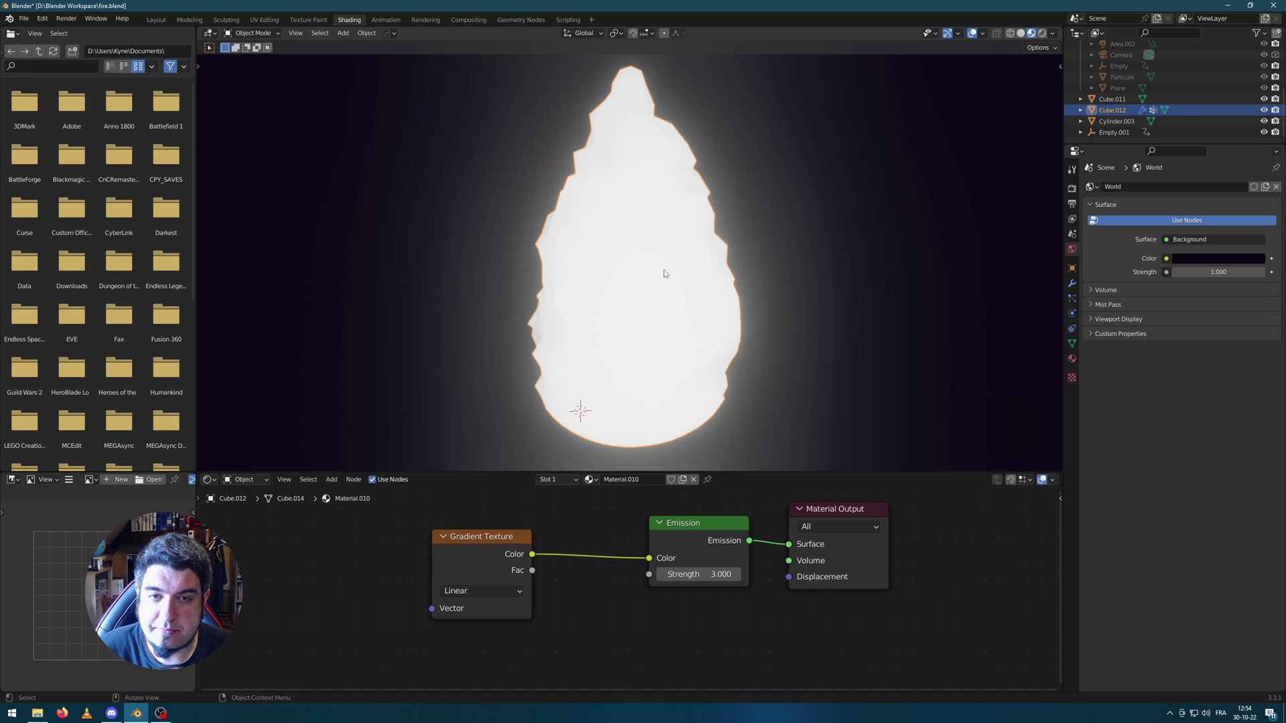
scroll(739, 317, "down", 2)
mouse_move(636, 364)
middle_mouse_down()
mouse_move(732, 370)
mouse_move(842, 331)
mouse_move(858, 382)
mouse_move(558, 292)
middle_mouse_up()
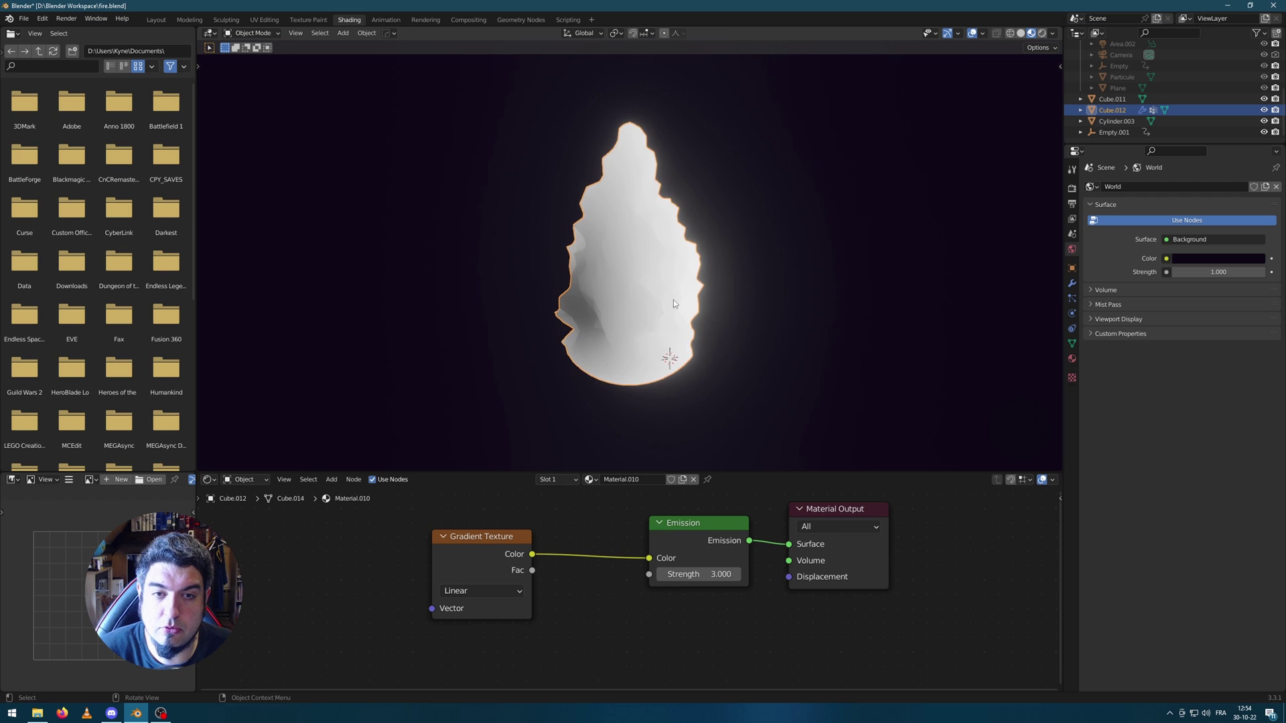
Move the Gradient Texture aside and insert a ColorRamp node on the link between it and the Emission node.
left_click_drag(475, 547, 417, 545)
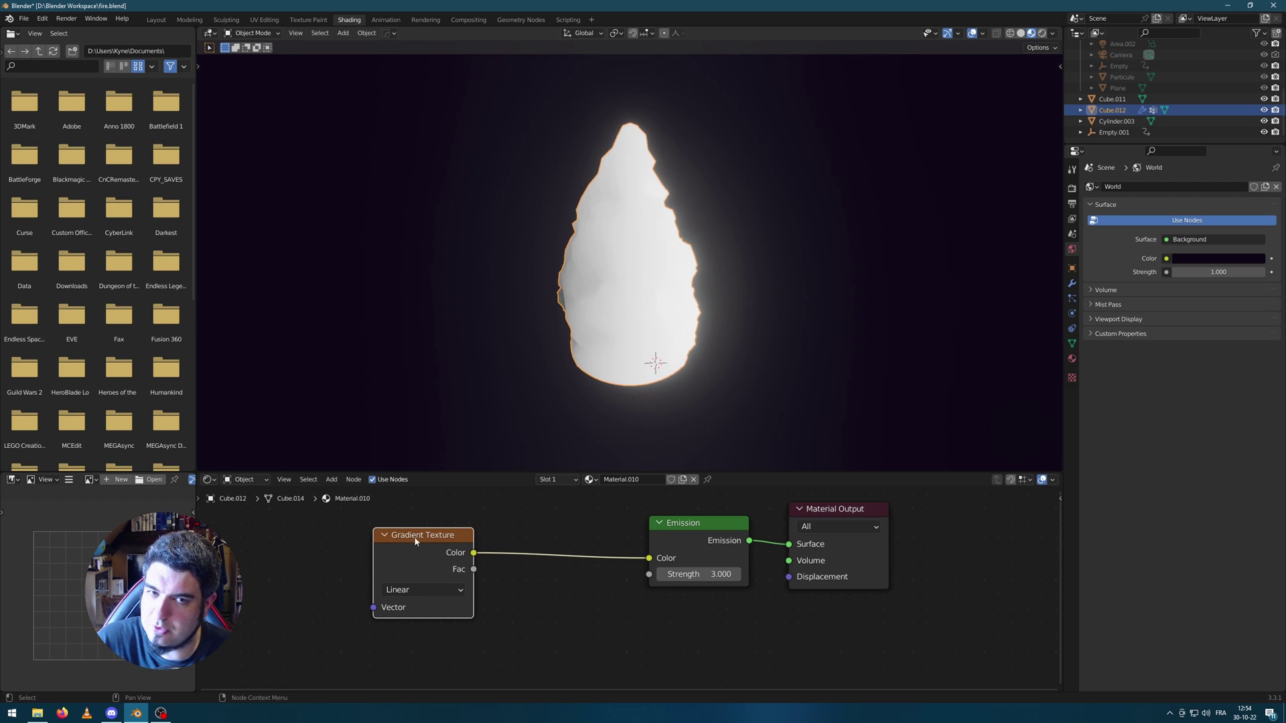
left_click(525, 521)
key("shift+a")
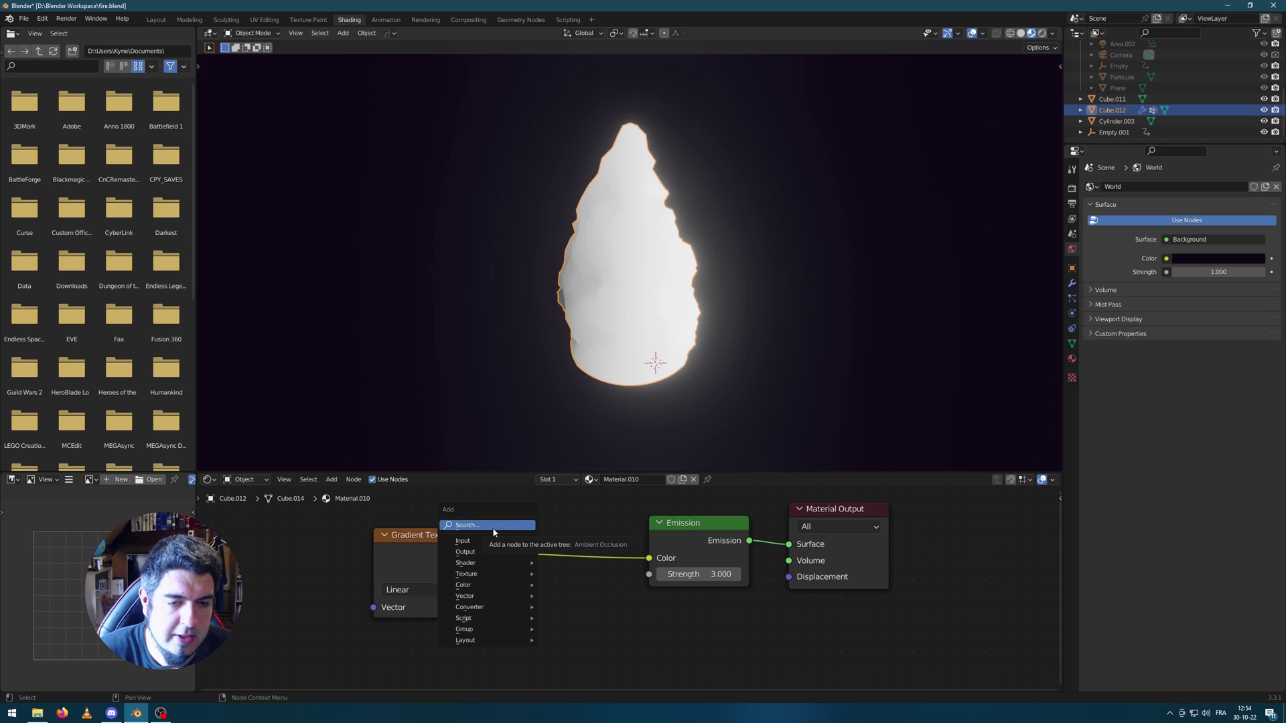
left_click(497, 529)
type("color")
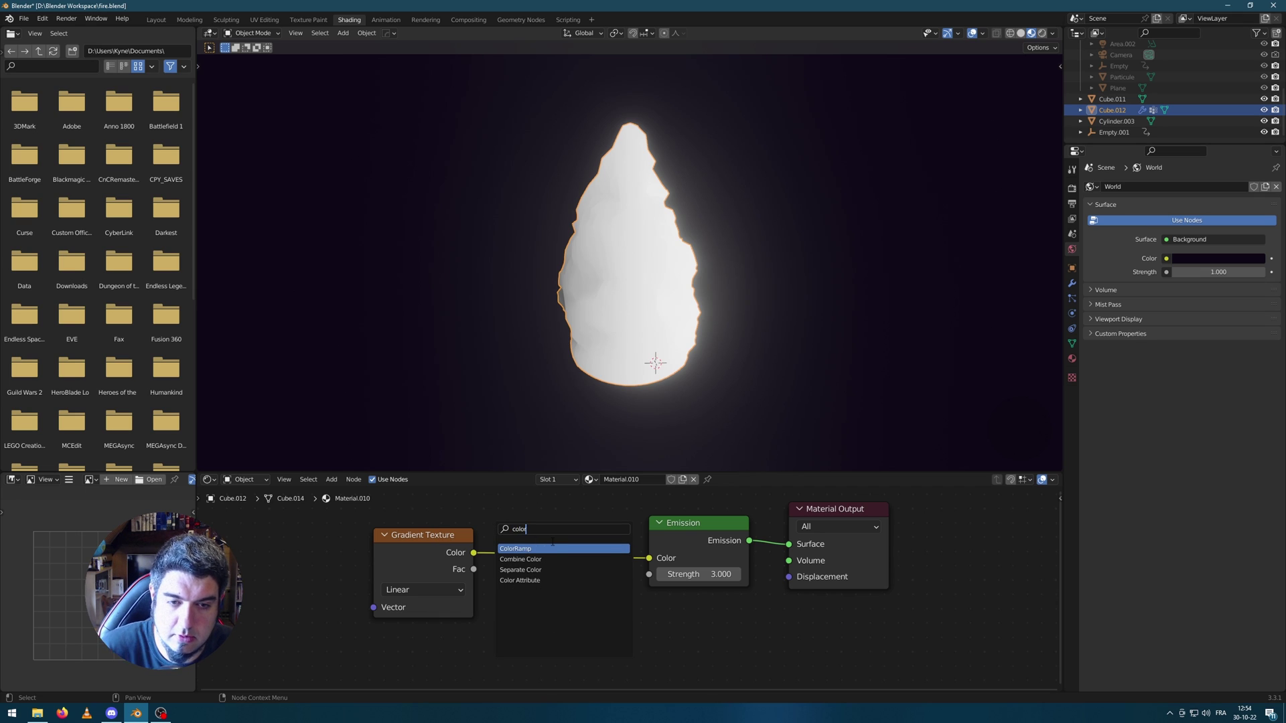
left_click(539, 550)
left_click(545, 541)
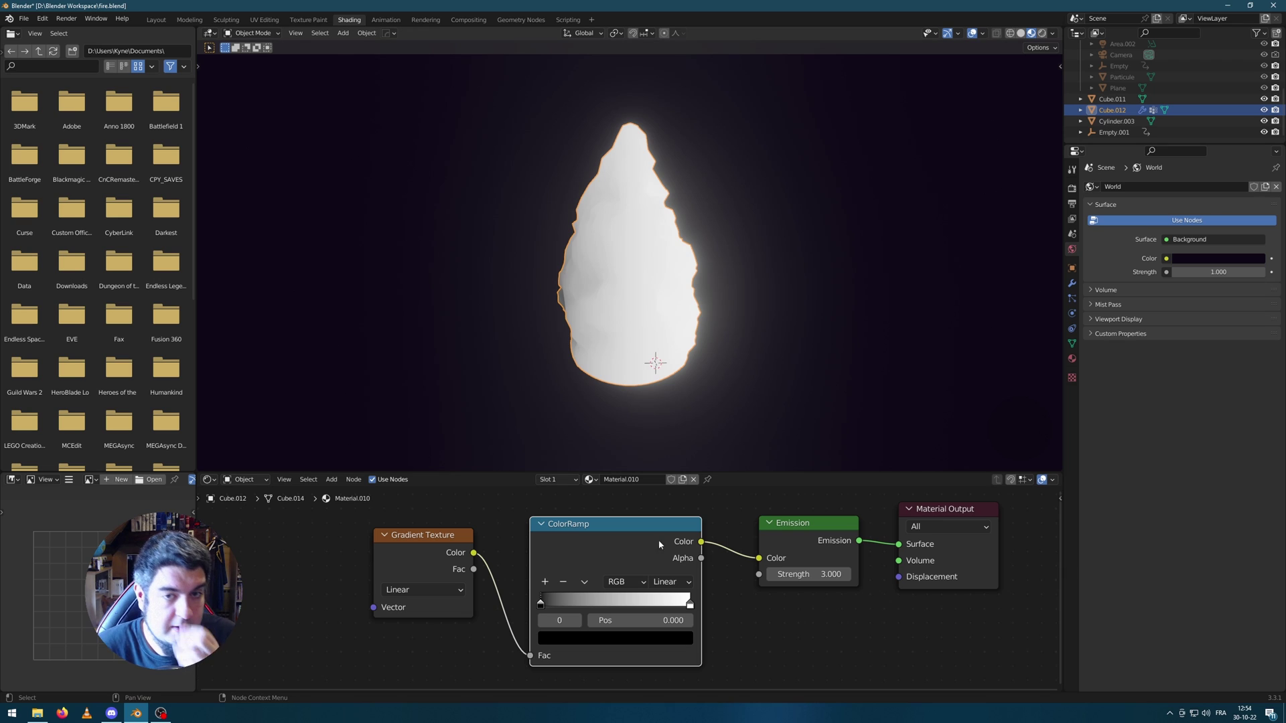
mouse_move(543, 605)
left_mouse_down()
mouse_move(664, 605)
mouse_move(536, 606)
left_mouse_up()
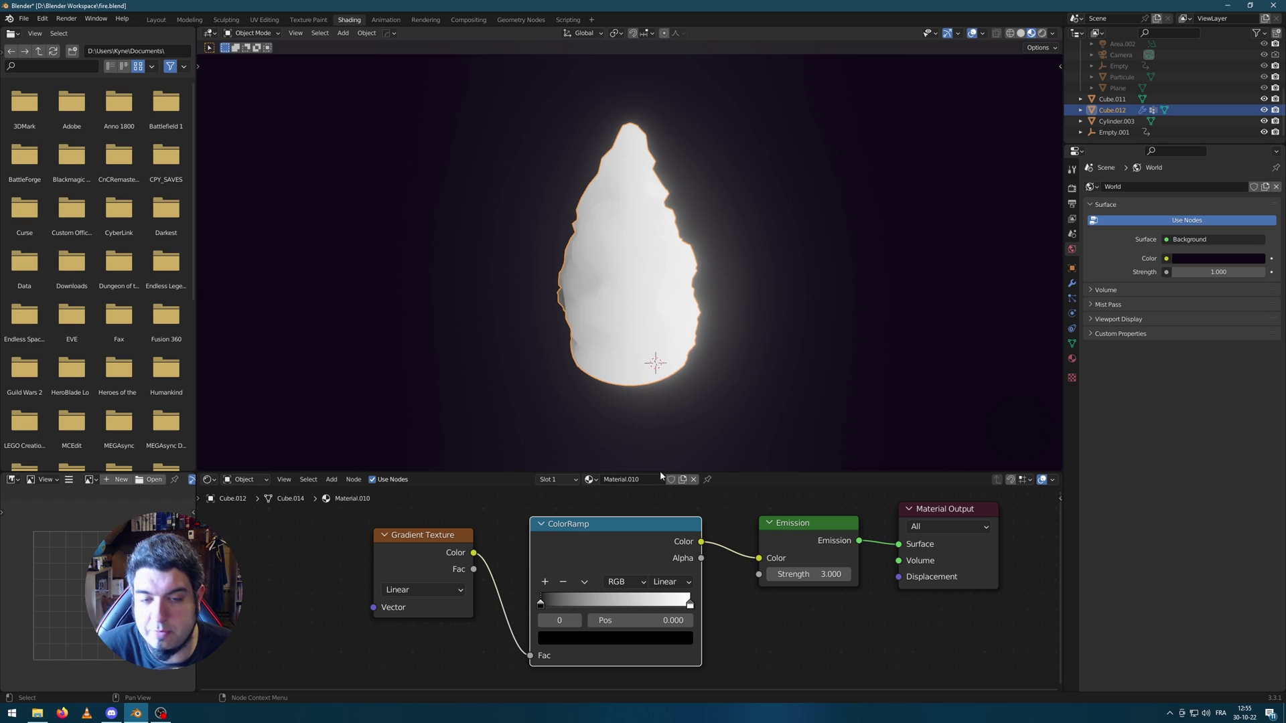
scroll(711, 280, "down", 1)
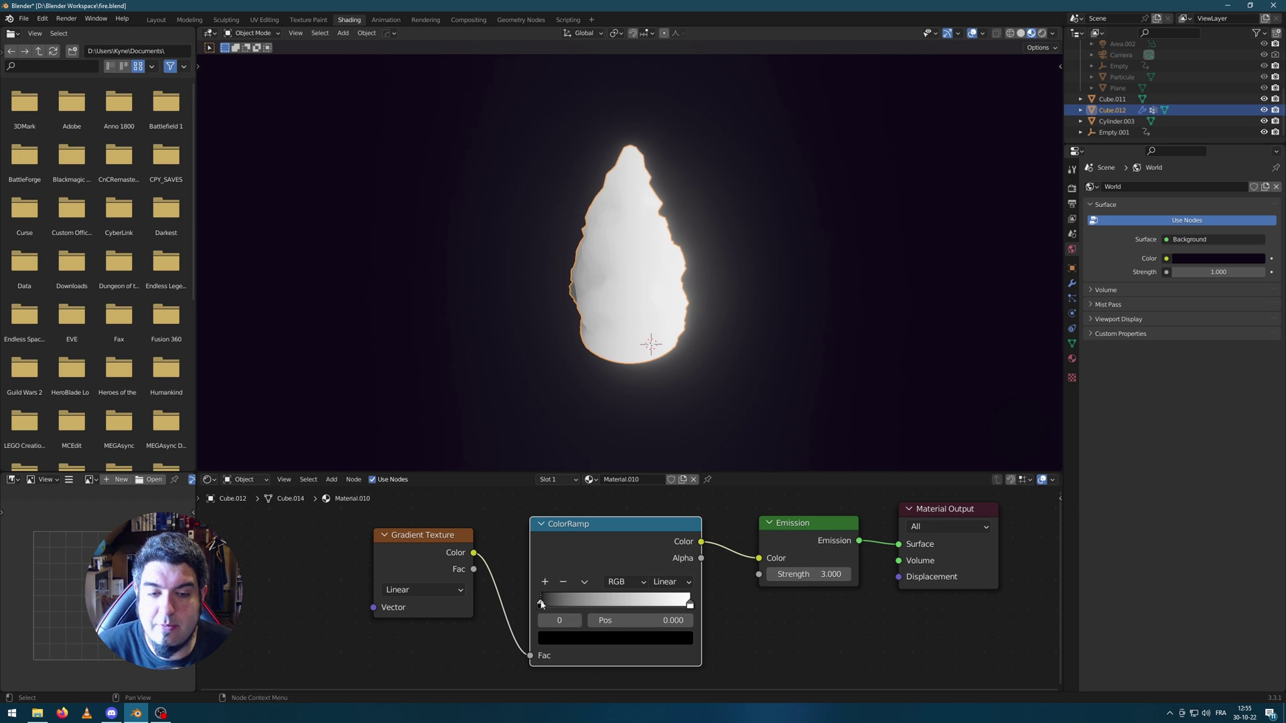
mouse_move(541, 605)
left_mouse_down()
mouse_move(626, 604)
mouse_move(533, 598)
left_mouse_up()
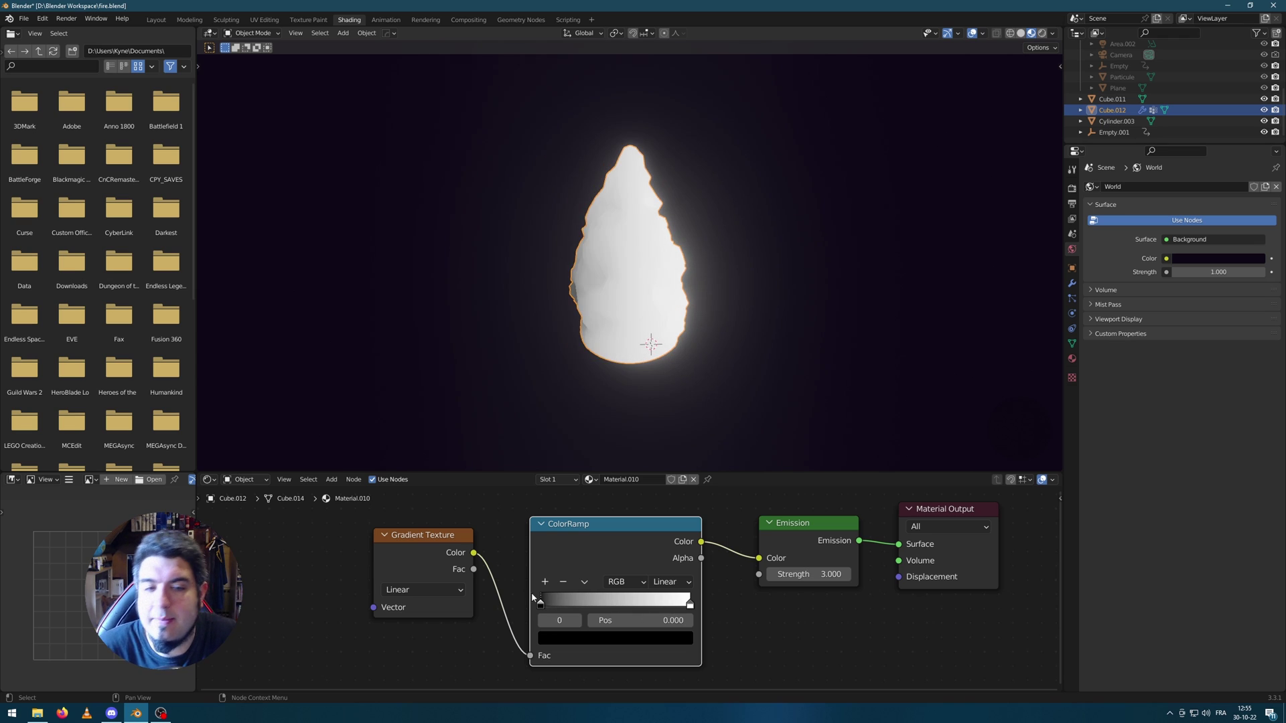
Search the add-ons in the preferences for "node" to check whether Node Wrangler is enabled, and close the preferences.
left_click(308, 555)
left_click(42, 18)
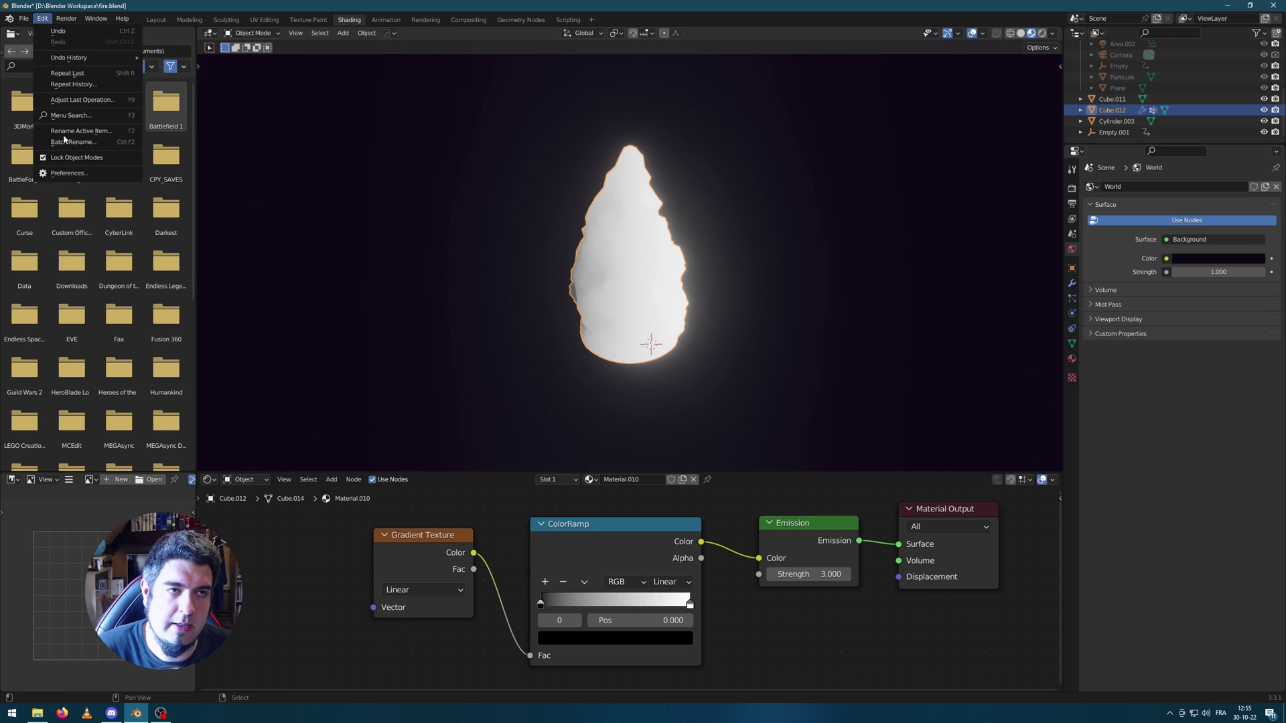
left_click(69, 173)
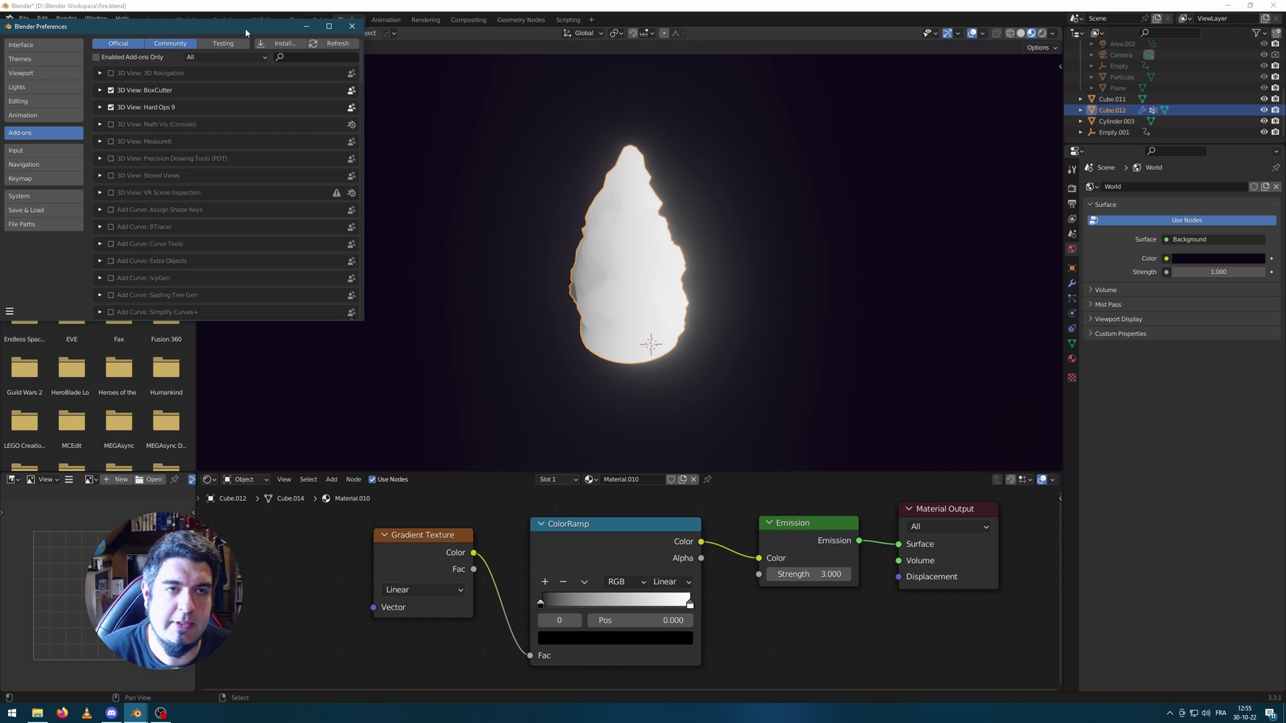
left_click_drag(247, 33, 334, 88)
left_click(408, 114)
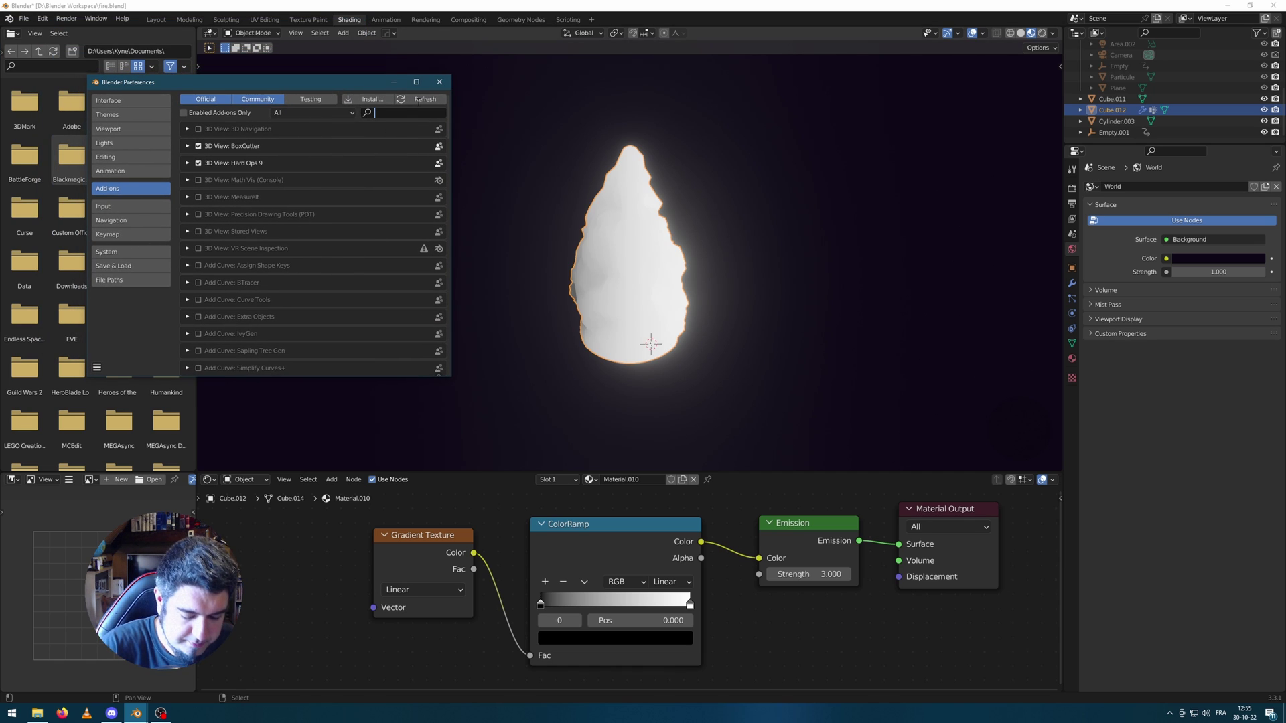
type("node")
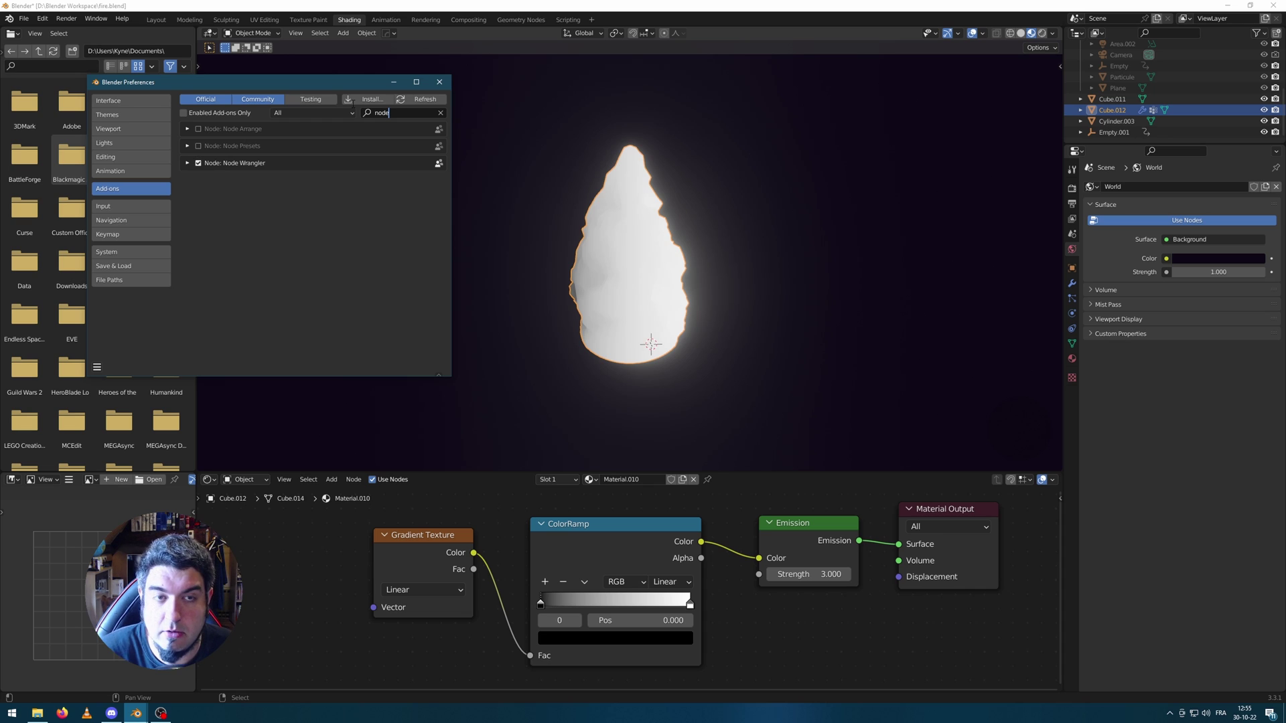
left_click(439, 82)
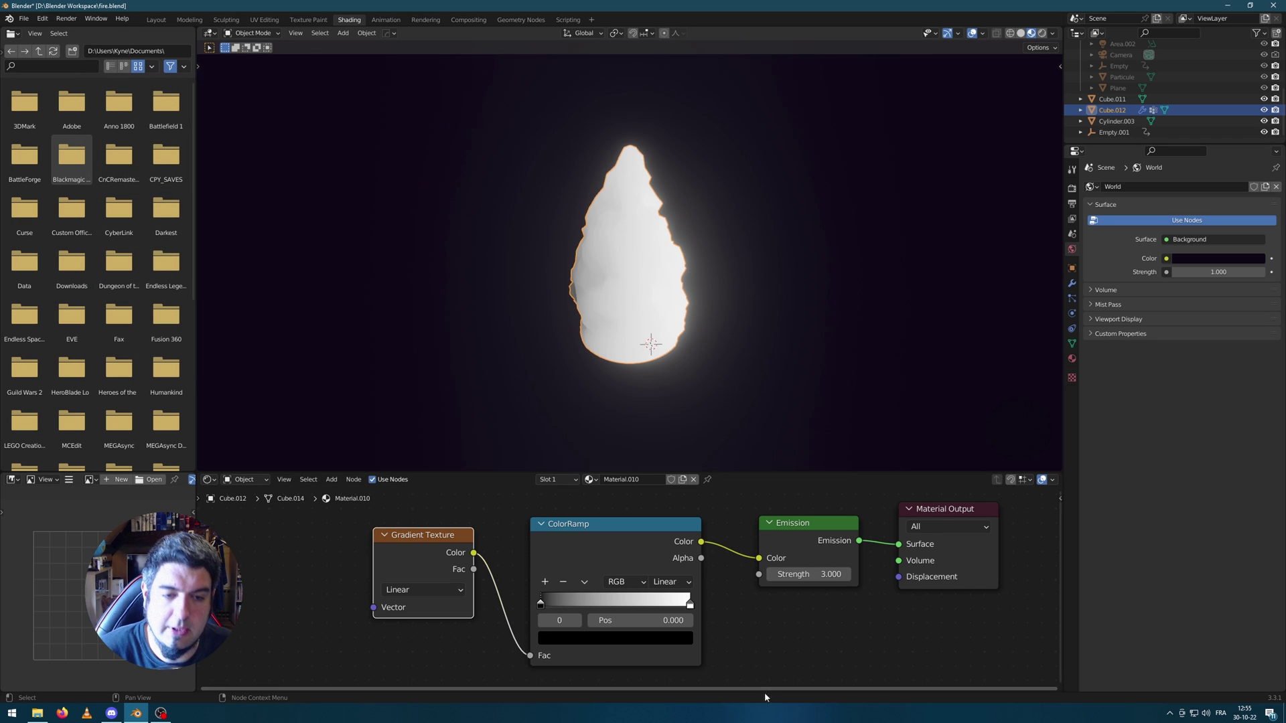
Add linked Texture Coordinate and Mapping nodes to the Gradient Texture with Node Wrangler, and enlarge the node editor.
key("ctrl+t")
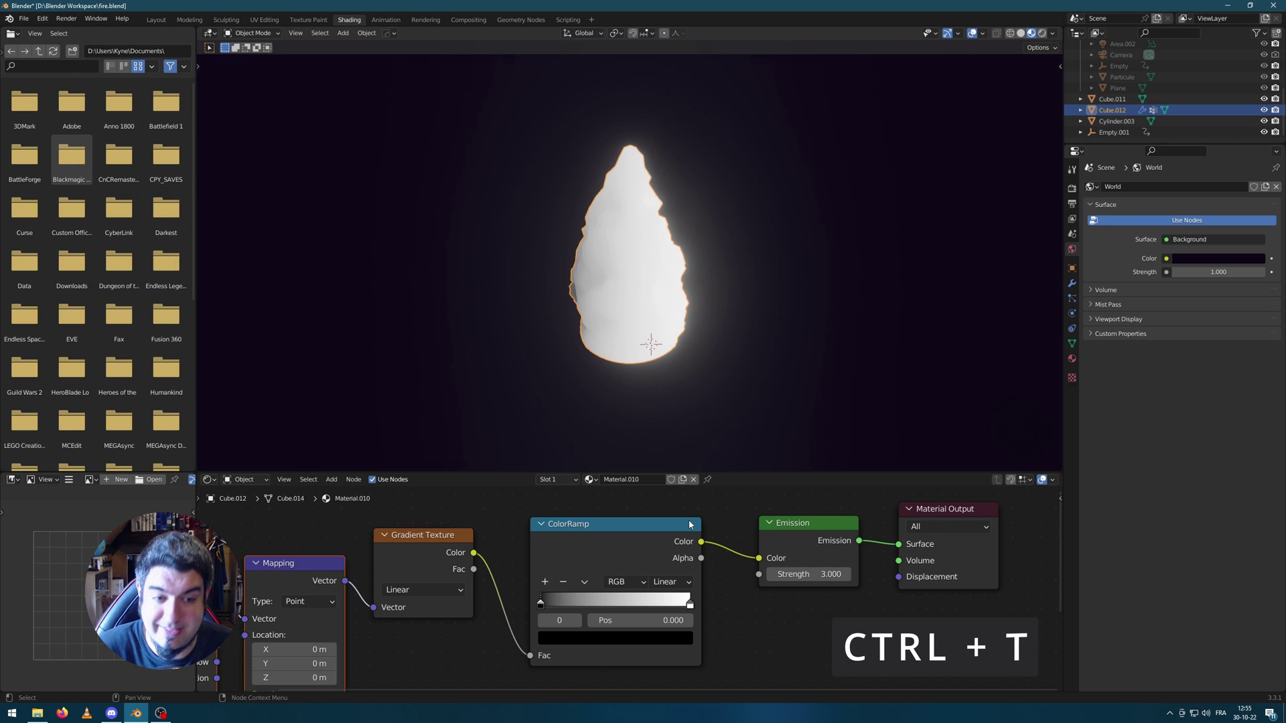
scroll(689, 520, "down", 3)
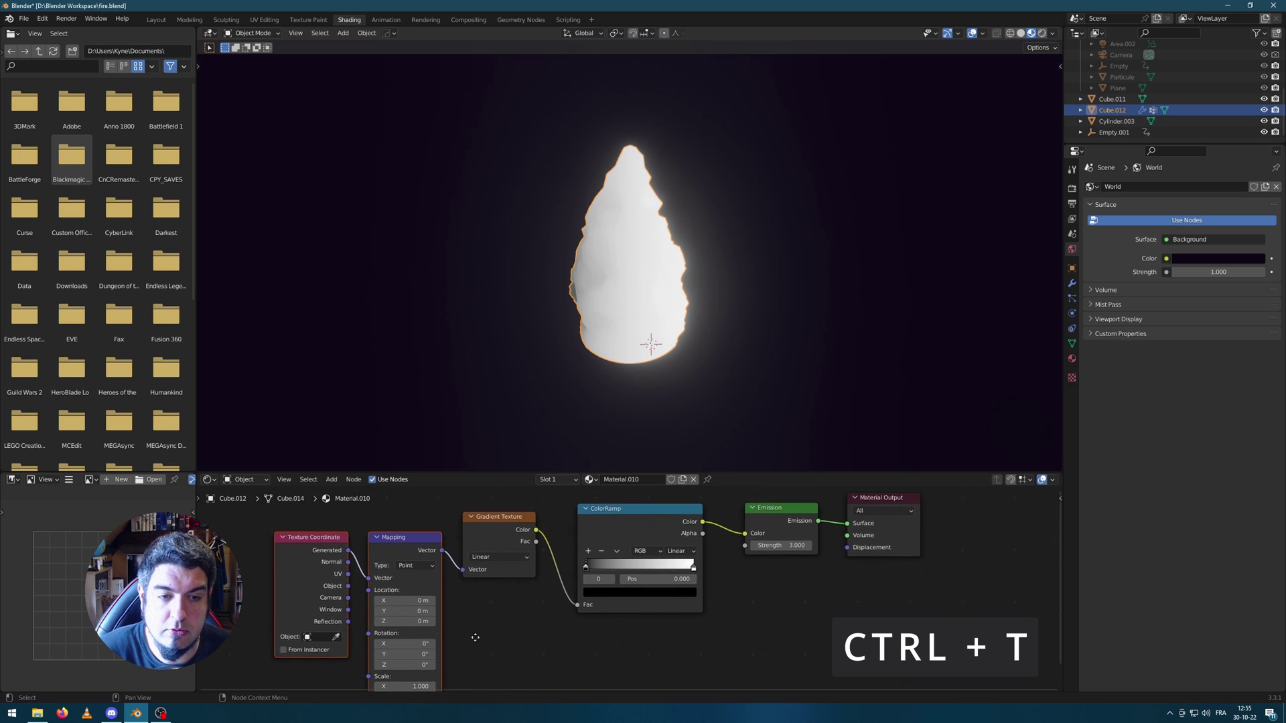
middle_click_drag(475, 638, 476, 640)
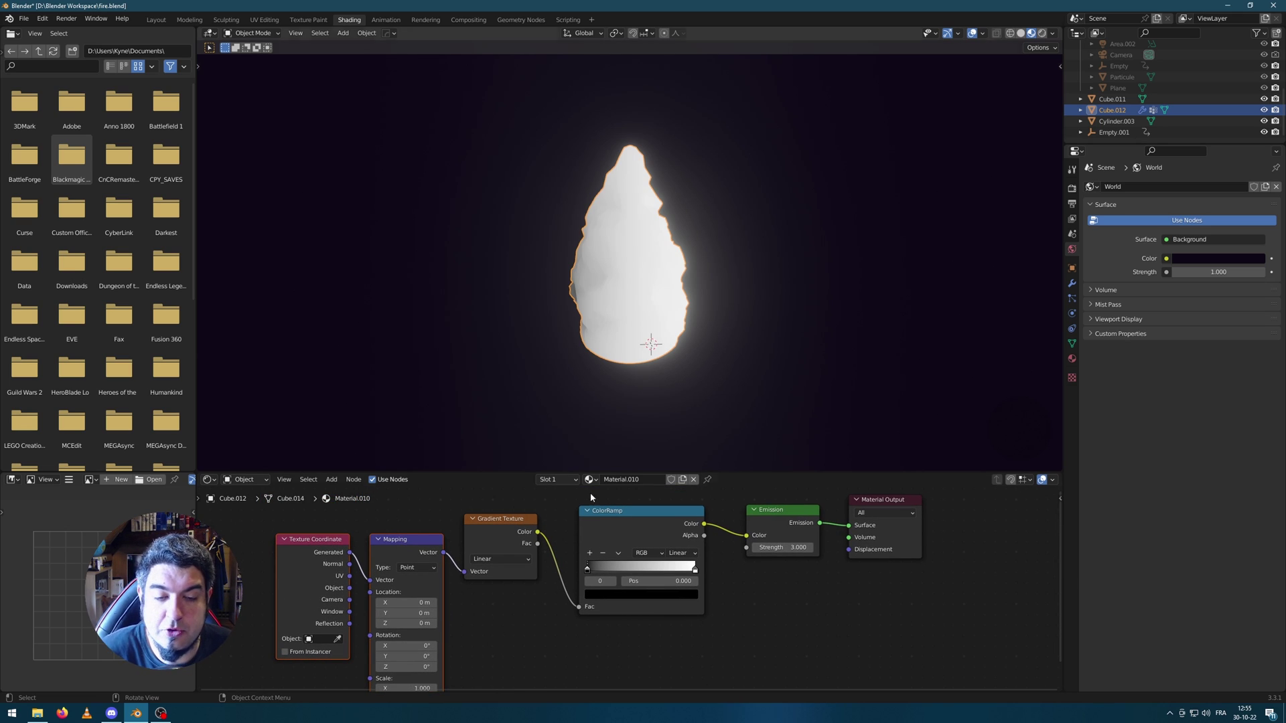
scroll(496, 634, "up", 2)
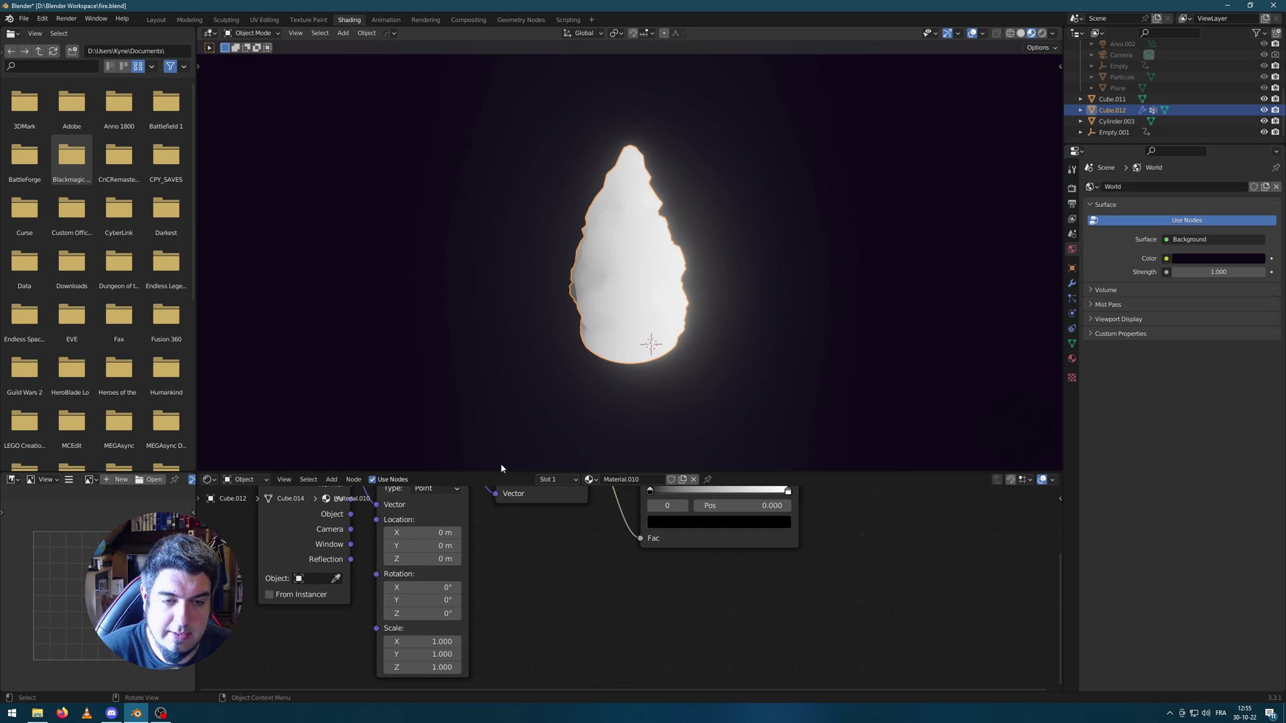
left_click_drag(494, 468, 510, 351)
middle_click_drag(517, 488, 582, 552)
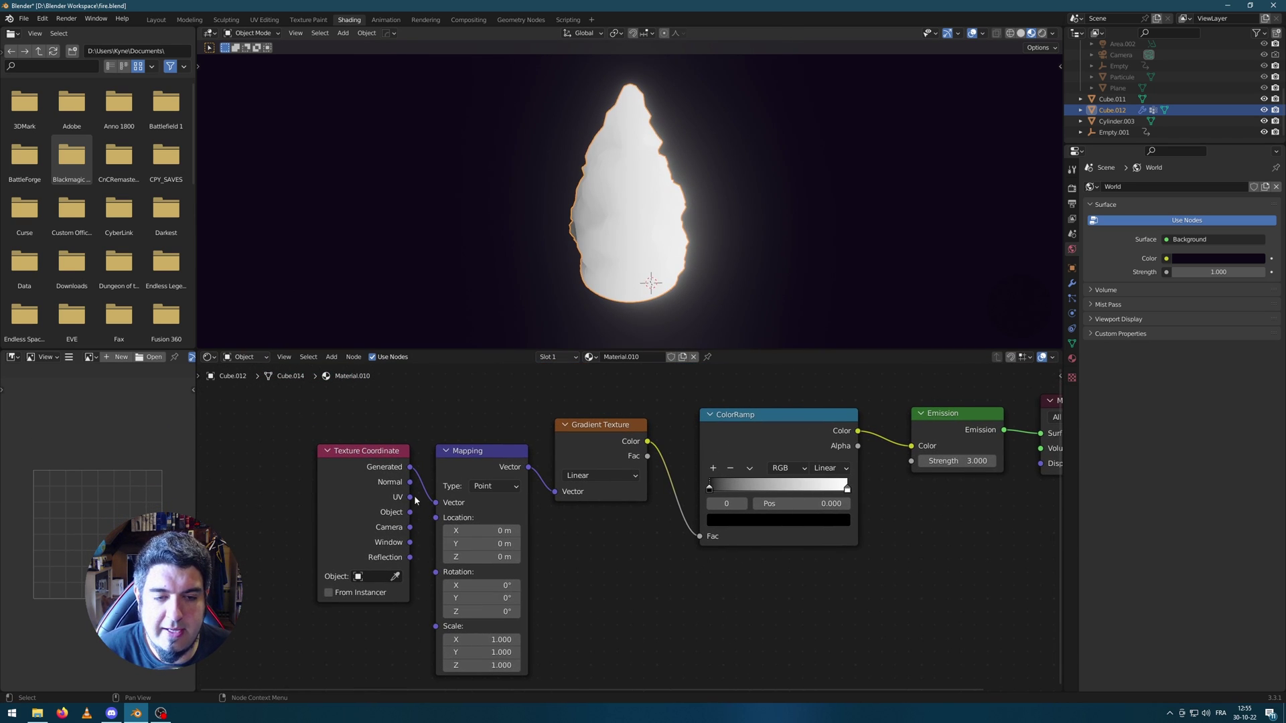
Feed the Mapping node's Vector from the Object texture coordinates and set its Y rotation to 90°.
left_click_drag(410, 513, 436, 502)
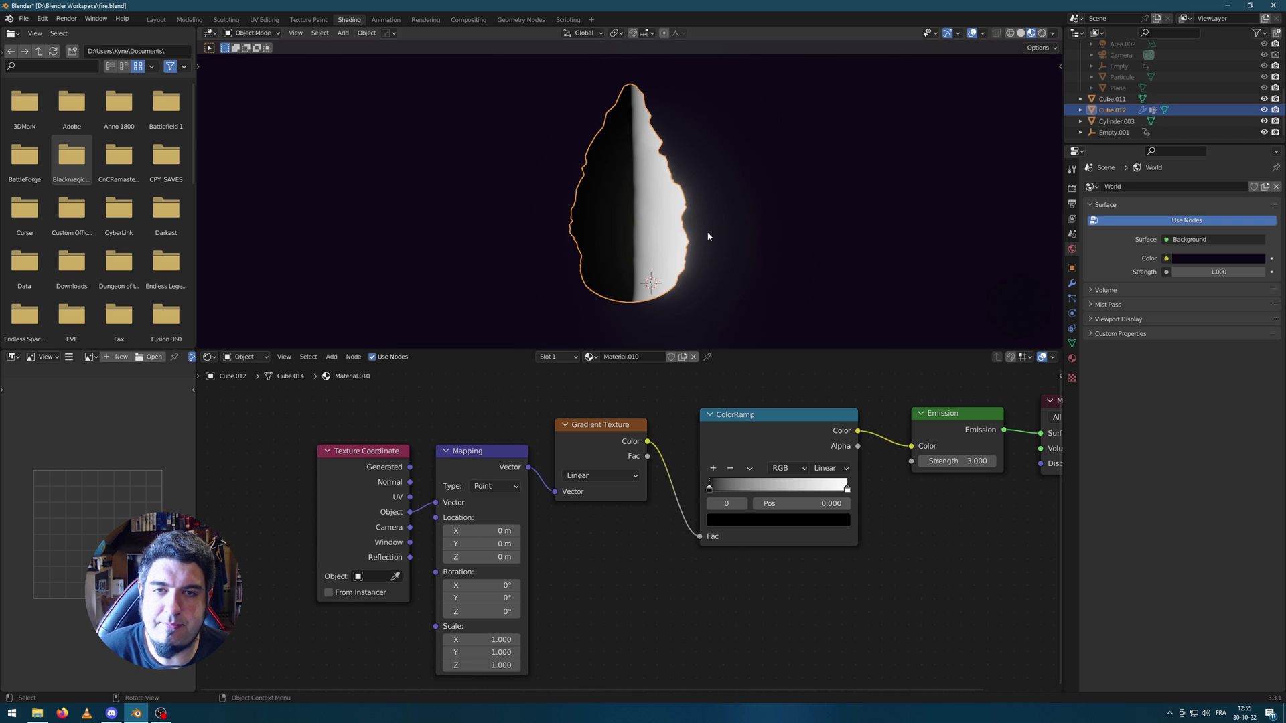
mouse_move(708, 236)
middle_mouse_down()
mouse_move(709, 206)
mouse_move(729, 211)
mouse_move(710, 216)
middle_mouse_up()
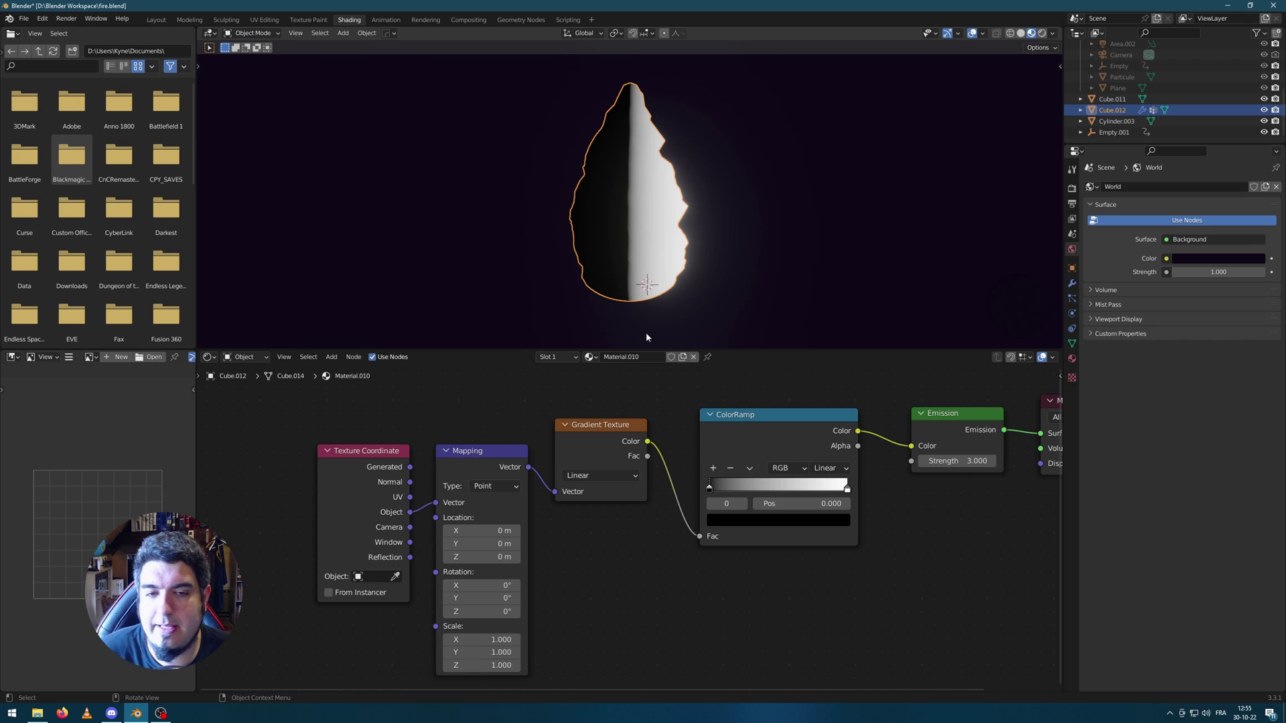
left_click(481, 598)
type("90")
key("Return")
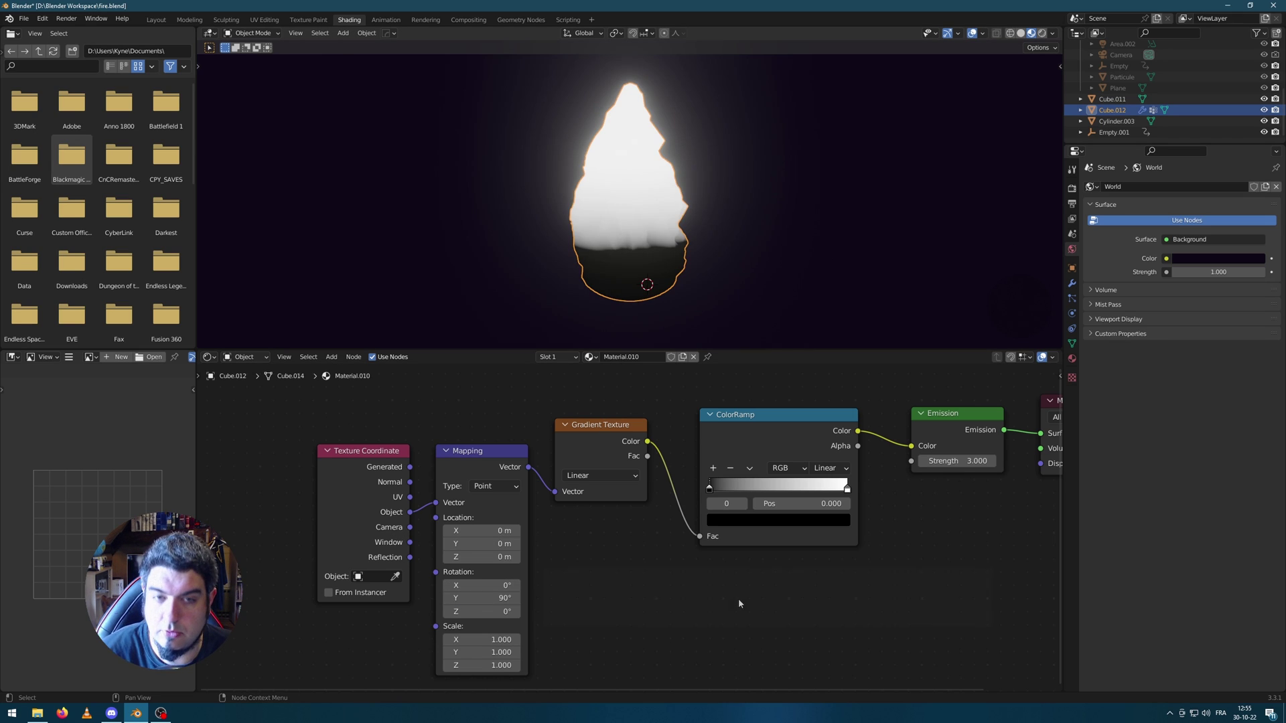
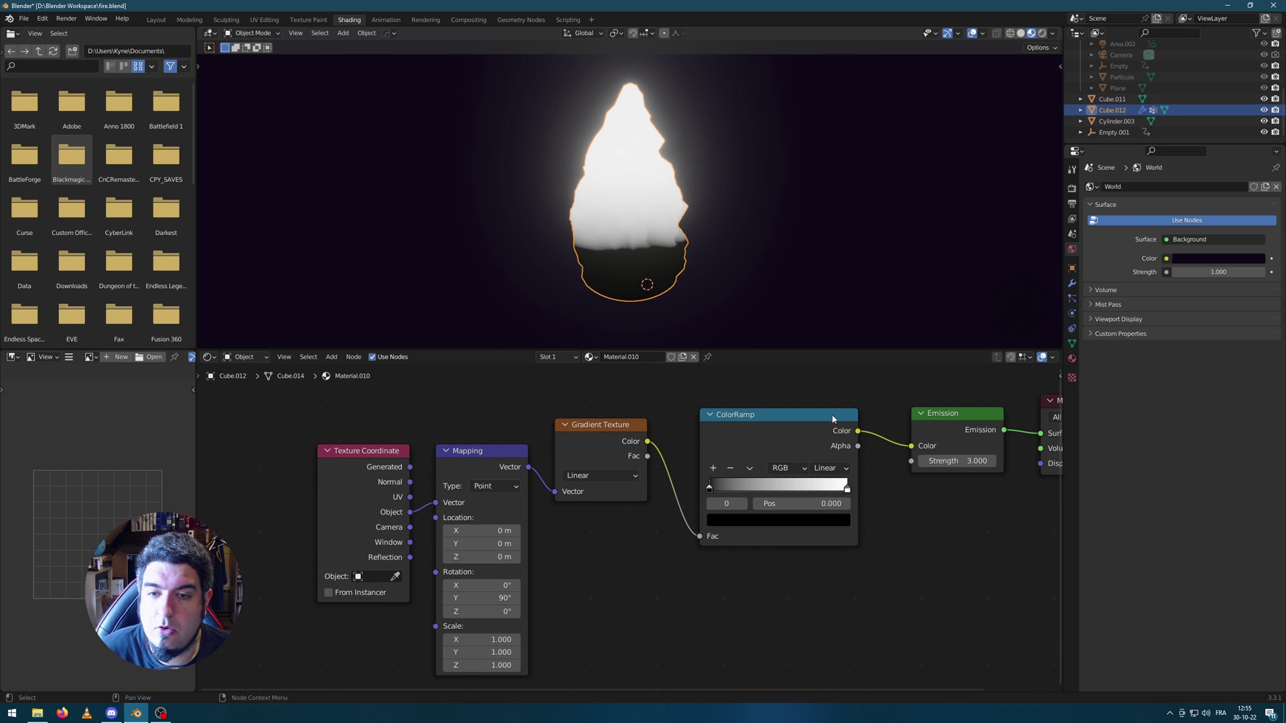
Change the ColorRamp's white end stop to bright red.
left_click(848, 490)
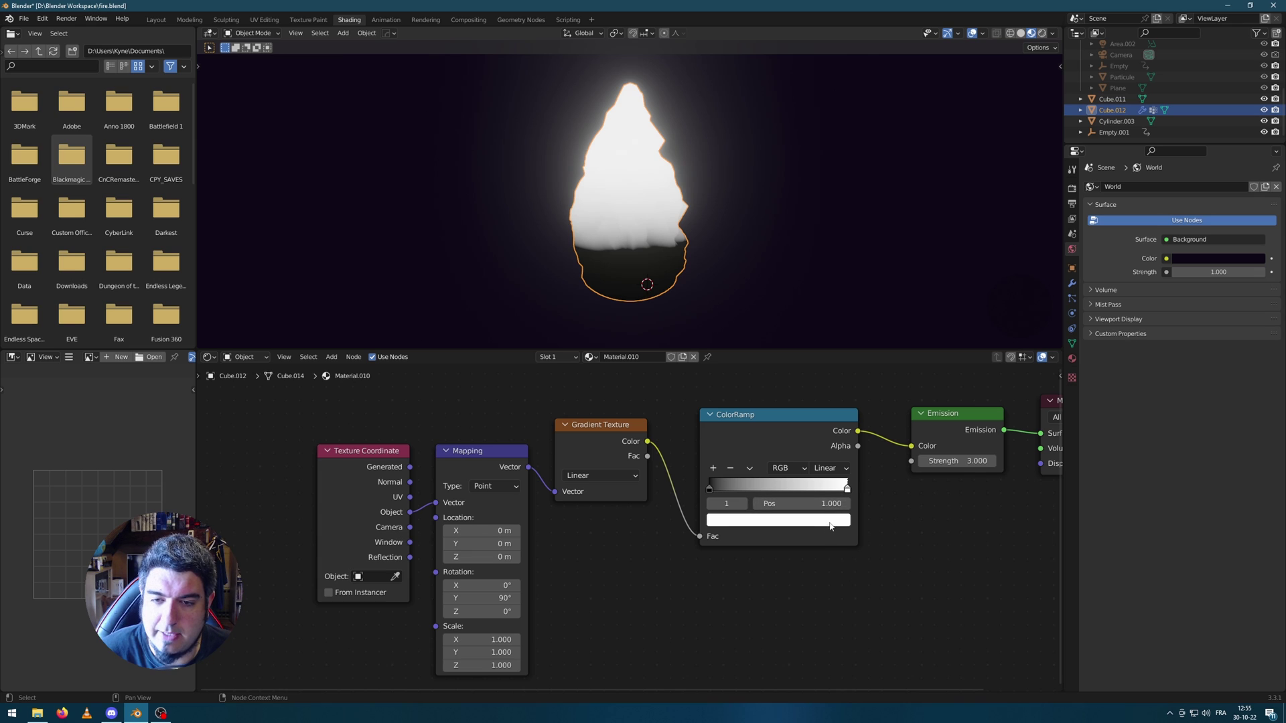
left_click(831, 520)
left_click(757, 427)
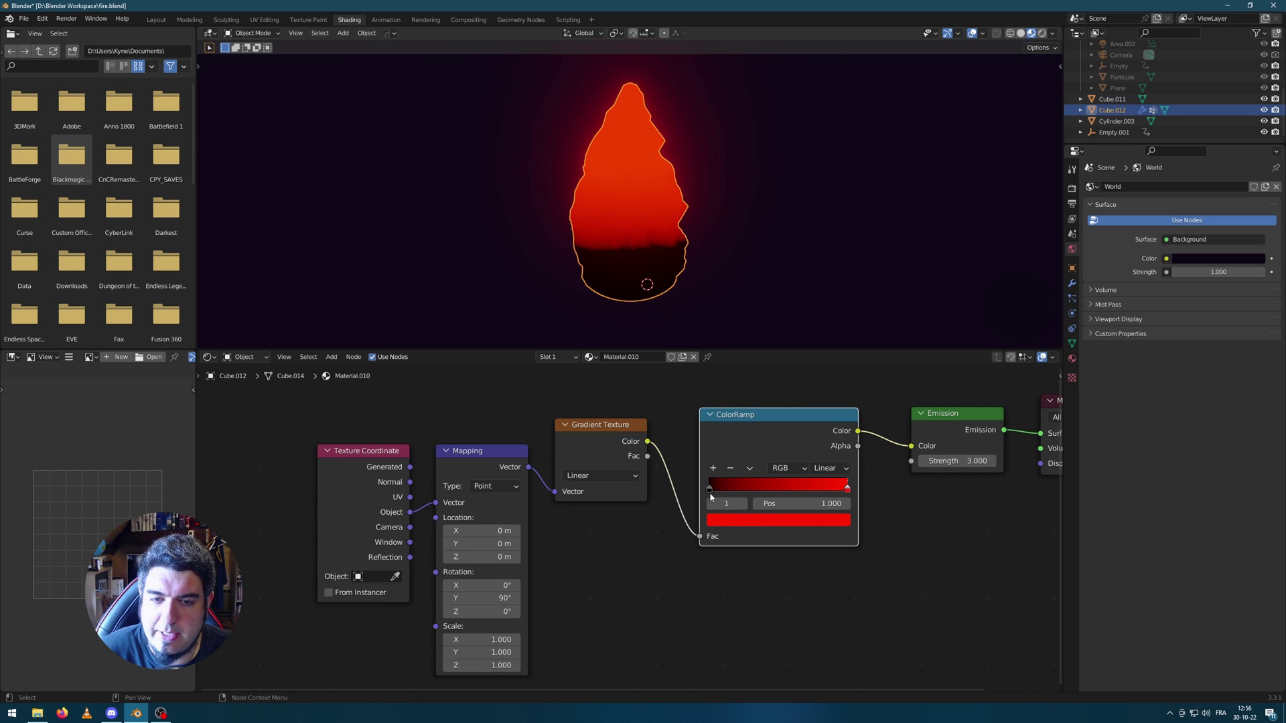
Change the ColorRamp's black start stop to a bright orange and select the red end stop at position 1.000.
left_click(709, 491)
left_click(757, 528)
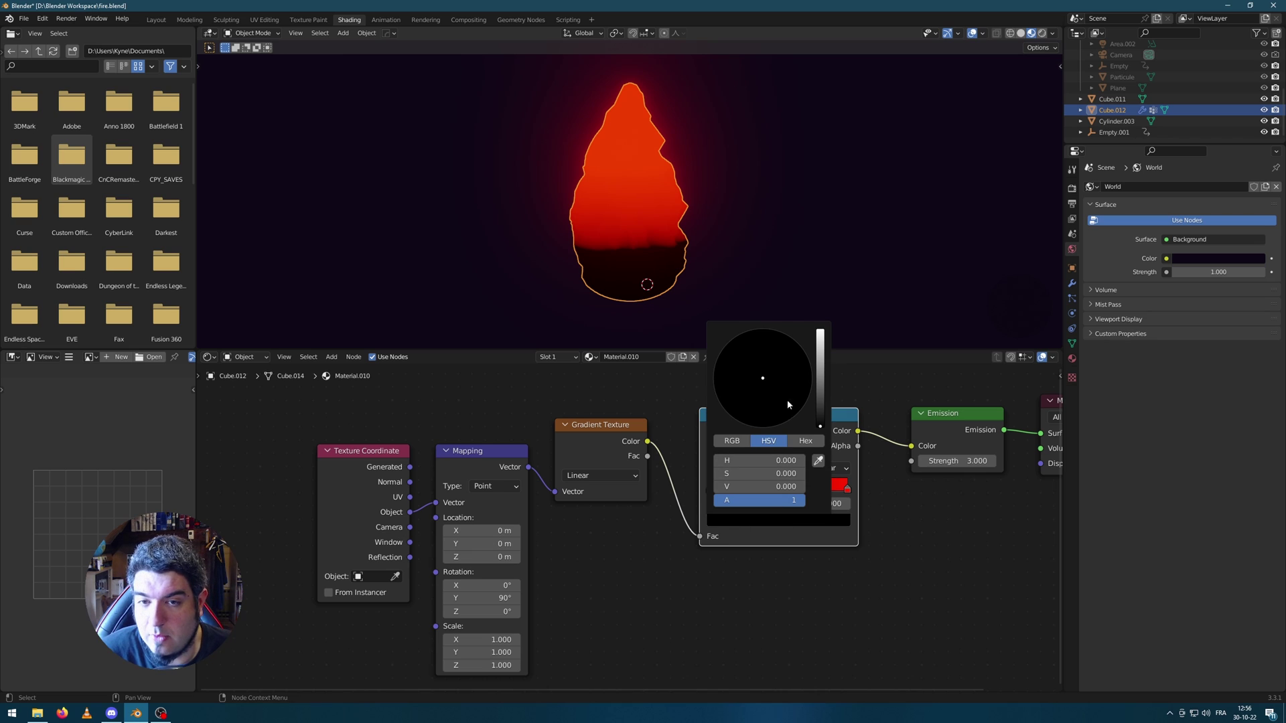
left_click_drag(820, 418, 820, 335)
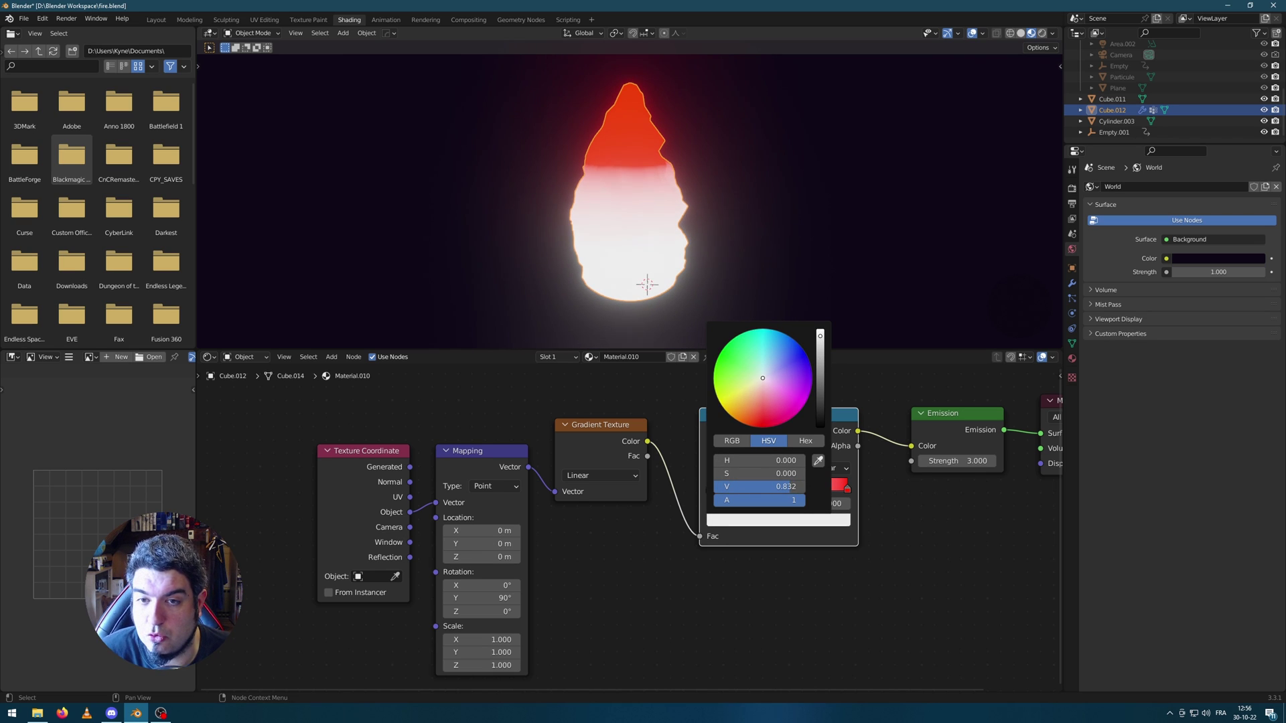
left_click(731, 416)
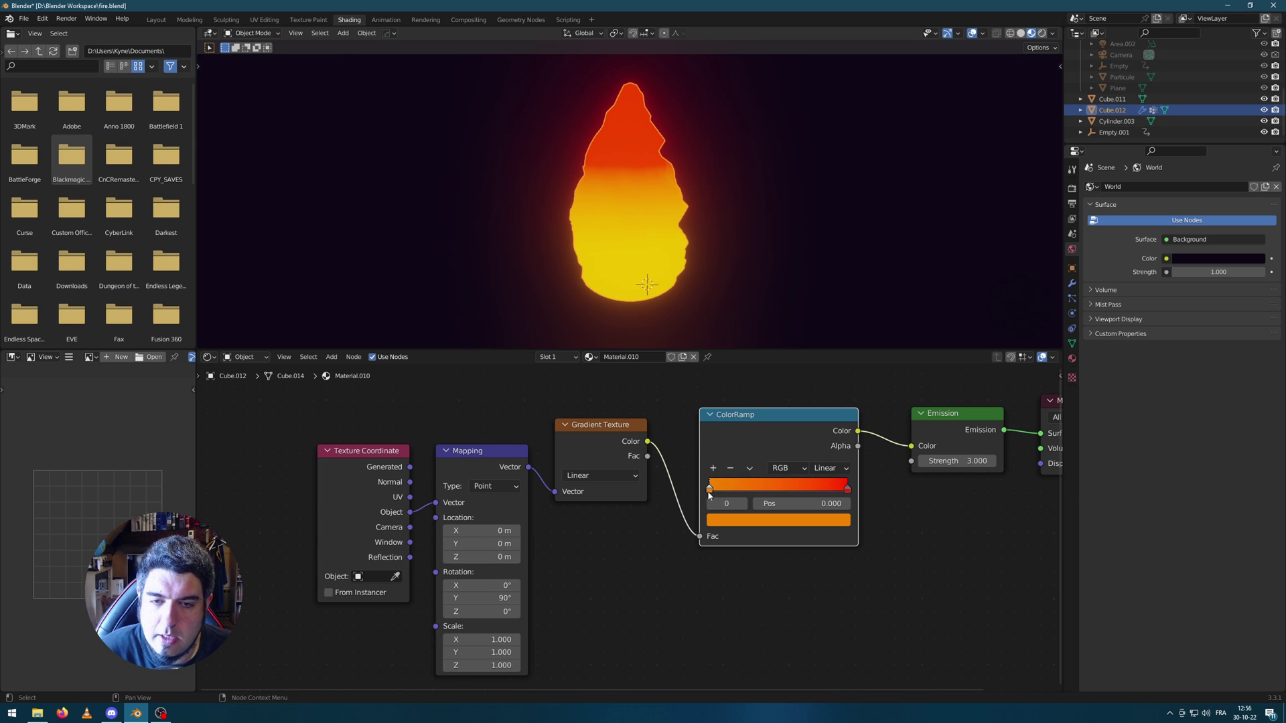
mouse_move(848, 489)
left_mouse_down()
mouse_move(830, 488)
mouse_move(862, 491)
left_mouse_up()
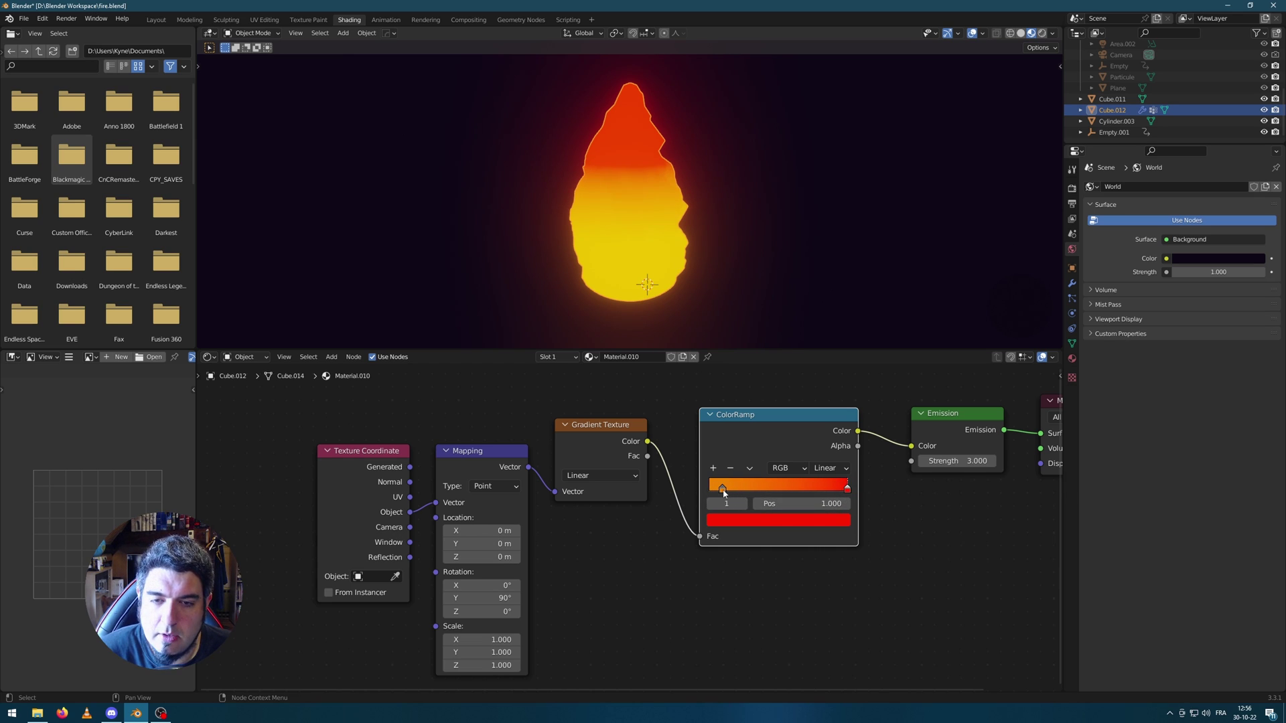
Move the ColorRamp's orange stop to position 0.050 and set the Mapping node's Z scale to 0.620.
left_click_drag(724, 494, 715, 495)
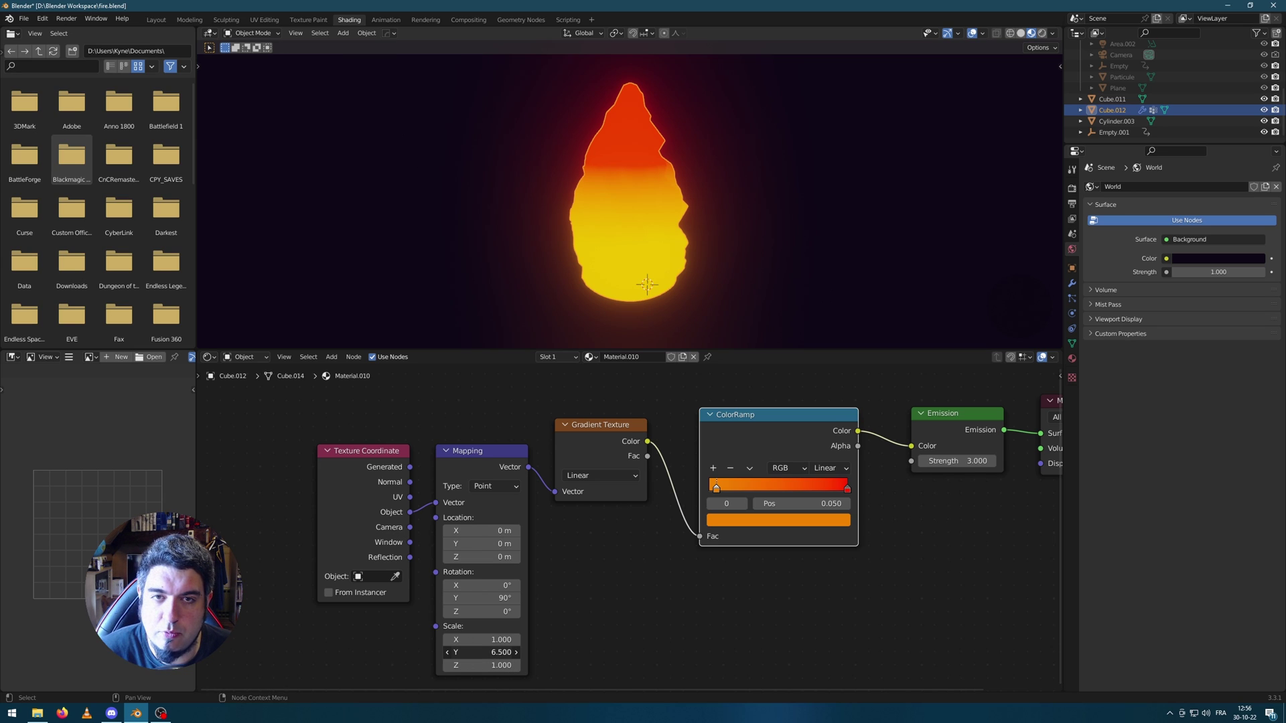
key("Escape")
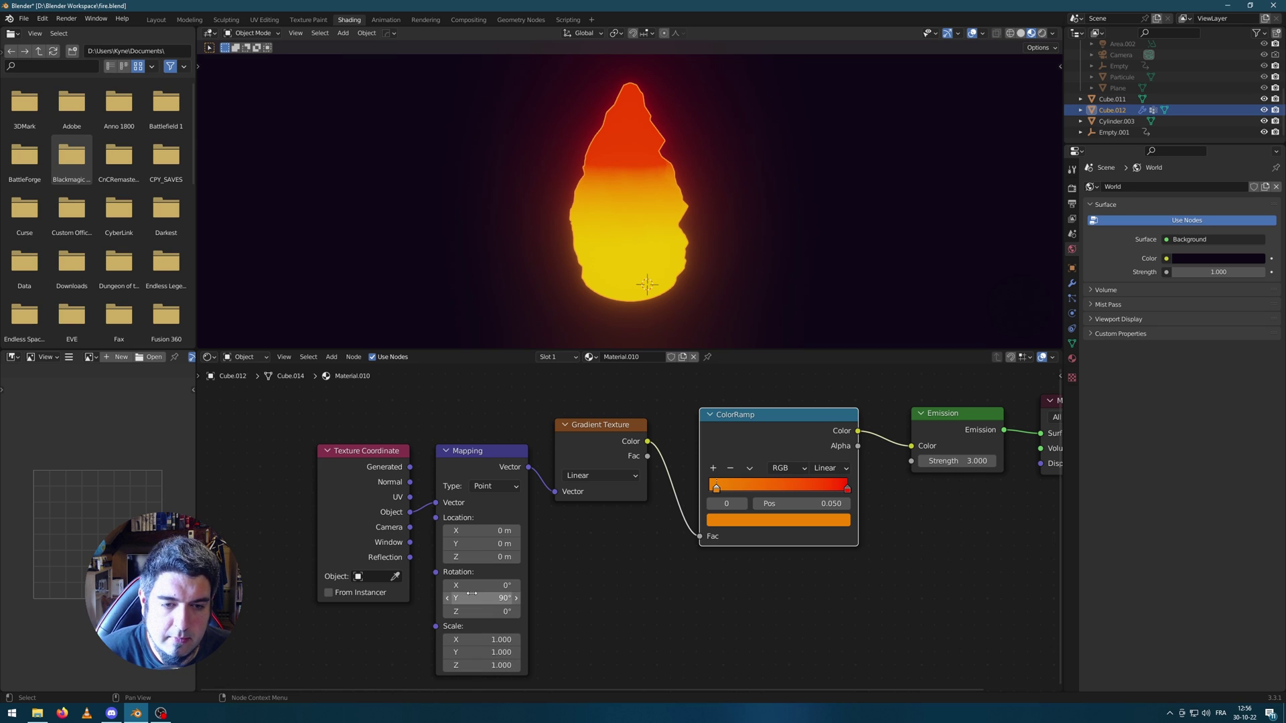
left_click_drag(476, 665, 446, 665)
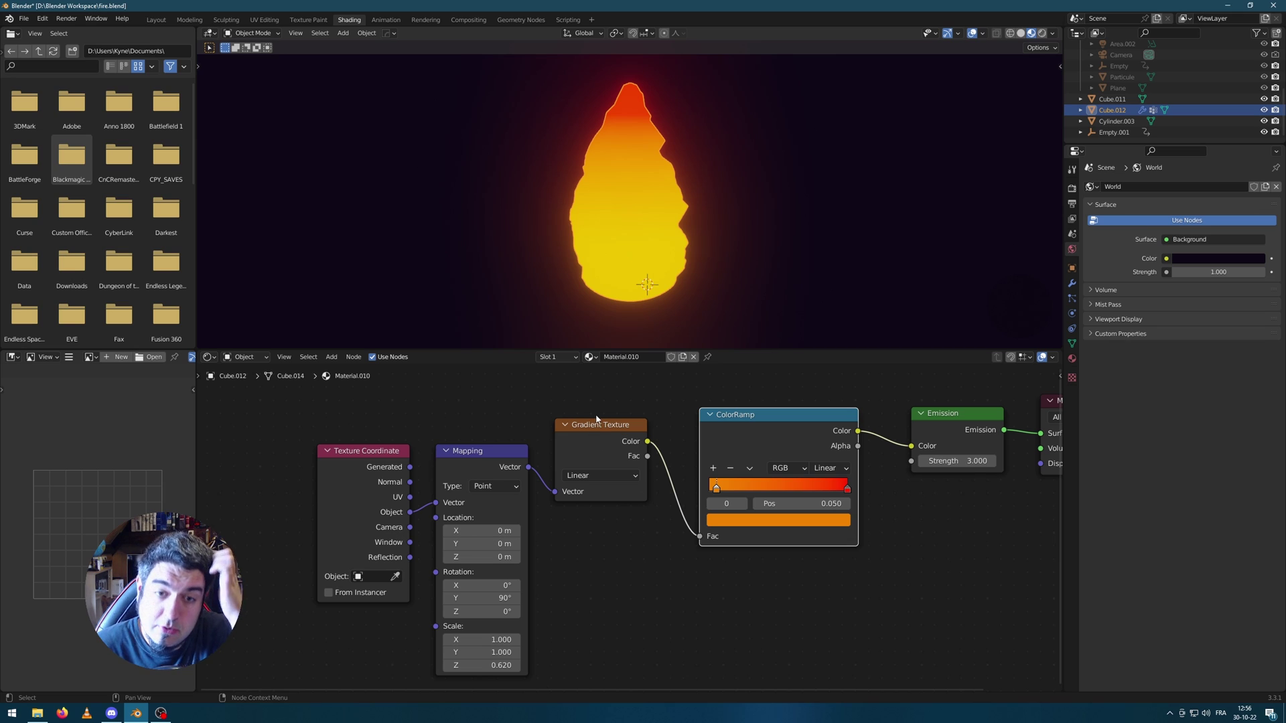
Change the Gradient Texture type to Spherical and set the Mapping node's Z scale to 0.030.
left_click(614, 475)
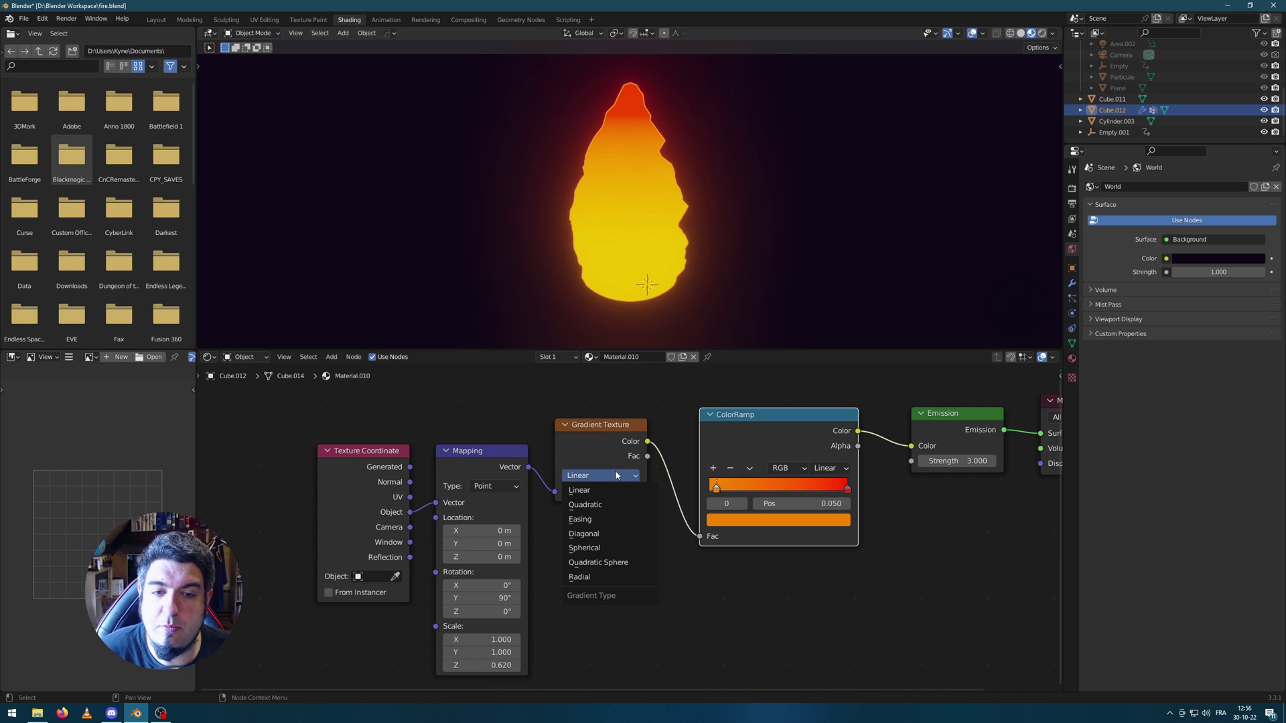
left_click(611, 548)
mouse_move(746, 204)
middle_mouse_down()
mouse_move(715, 155)
mouse_move(752, 221)
middle_mouse_up()
mouse_move(481, 665)
left_mouse_down()
mouse_move(462, 665)
mouse_move(477, 665)
left_mouse_up()
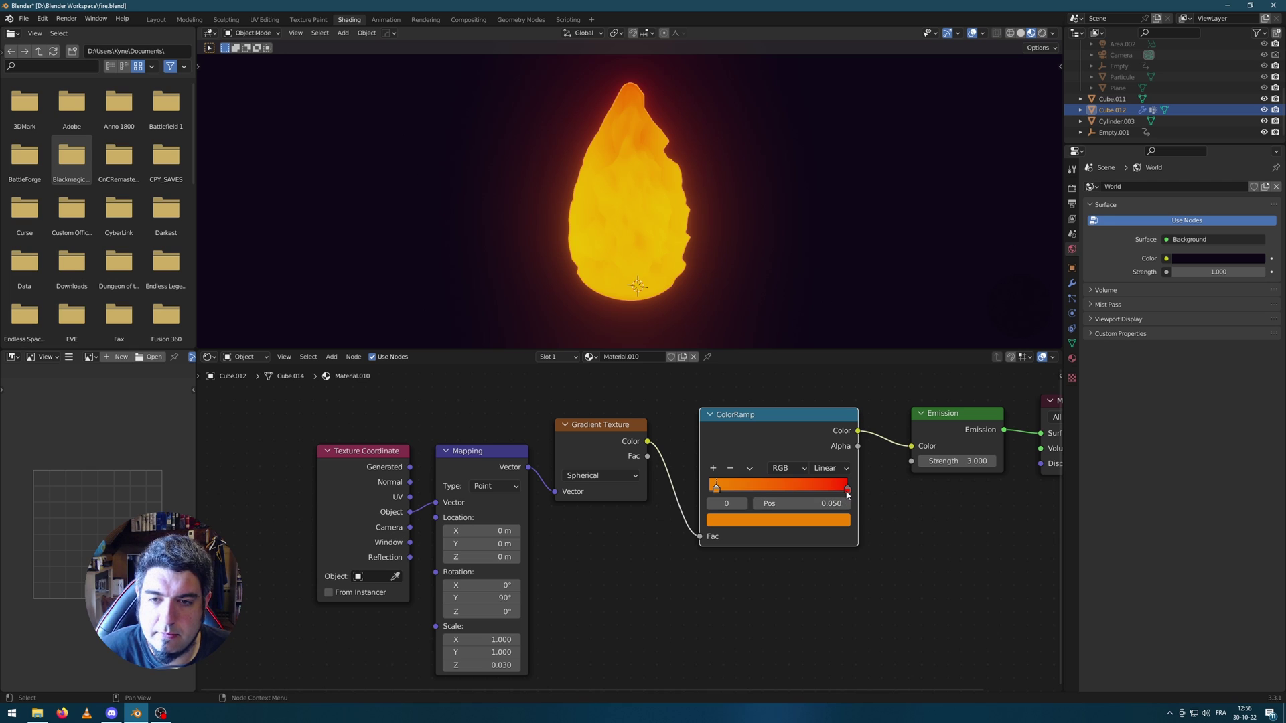
Move the ColorRamp's red stop to position 0.805 and play the animation to preview the flame.
left_click_drag(847, 495, 807, 501)
key("space")
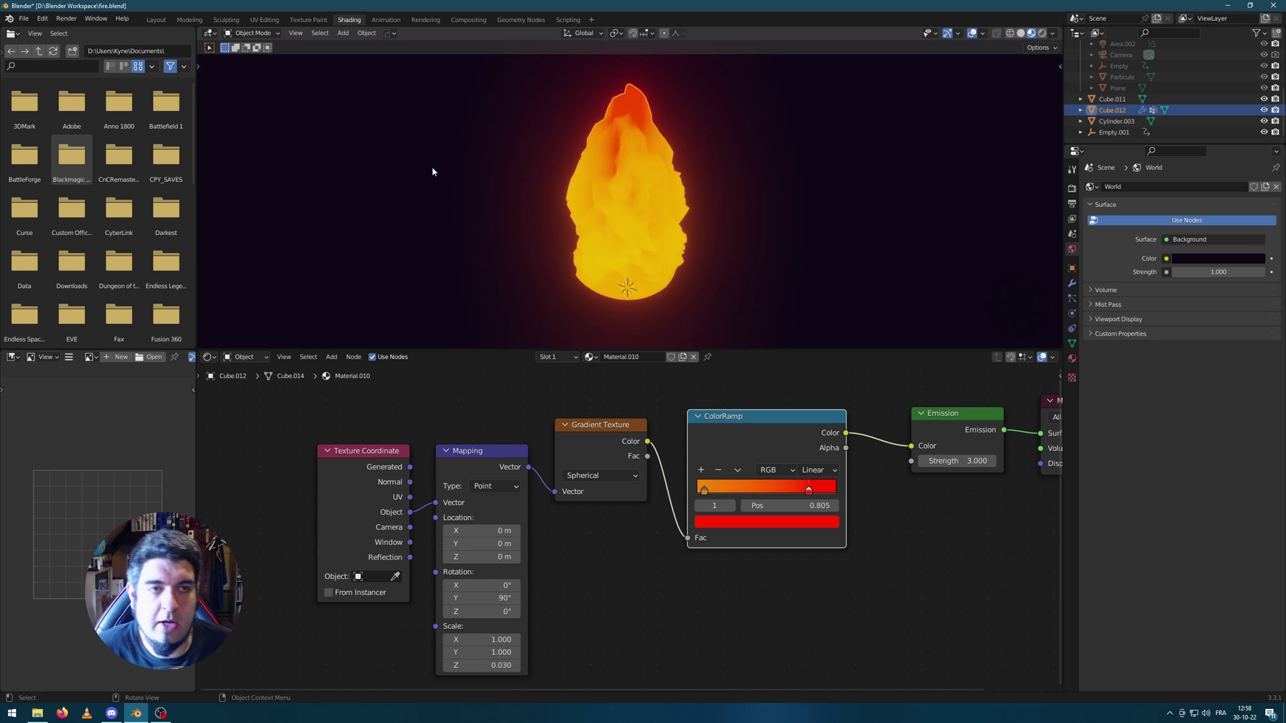
Switch to the Layout workspace, deselect the flame and show the campfire in Material Preview shading.
left_click(156, 19)
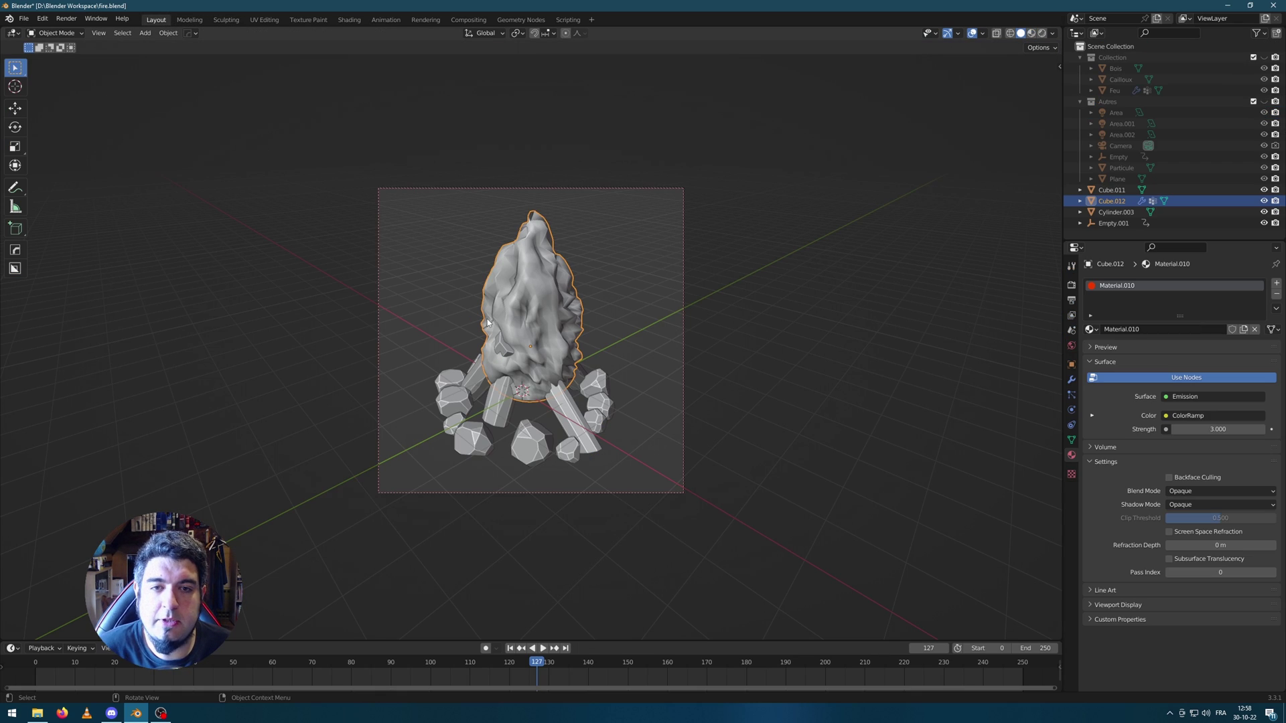
left_click(904, 145)
left_click(1032, 33)
scroll(844, 324, "up", 3)
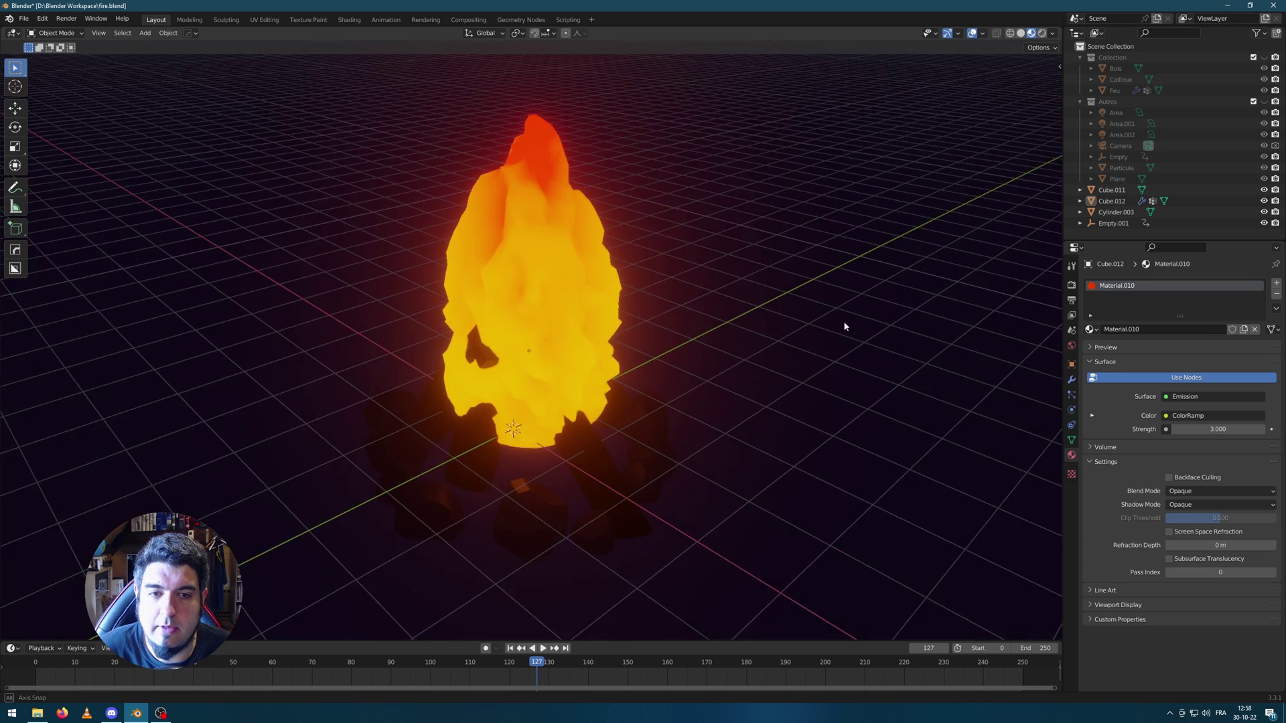
mouse_move(844, 324)
middle_mouse_down()
mouse_move(829, 309)
mouse_move(857, 315)
middle_mouse_up()
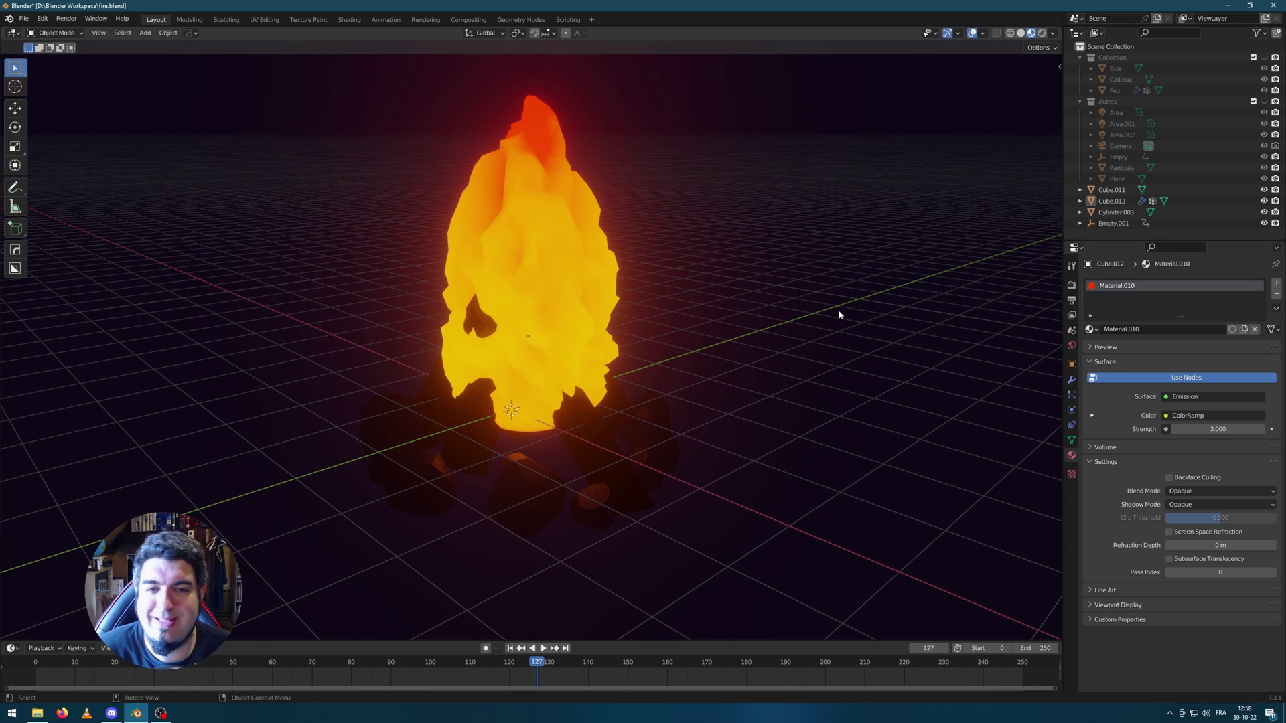
Make the Autres collection visible and lower its ground plane about 0.5 m along Z under the campfire.
left_click(1266, 101)
scroll(873, 275, "down", 4)
middle_click_drag(737, 279, 792, 353)
left_click(792, 315)
key("g")
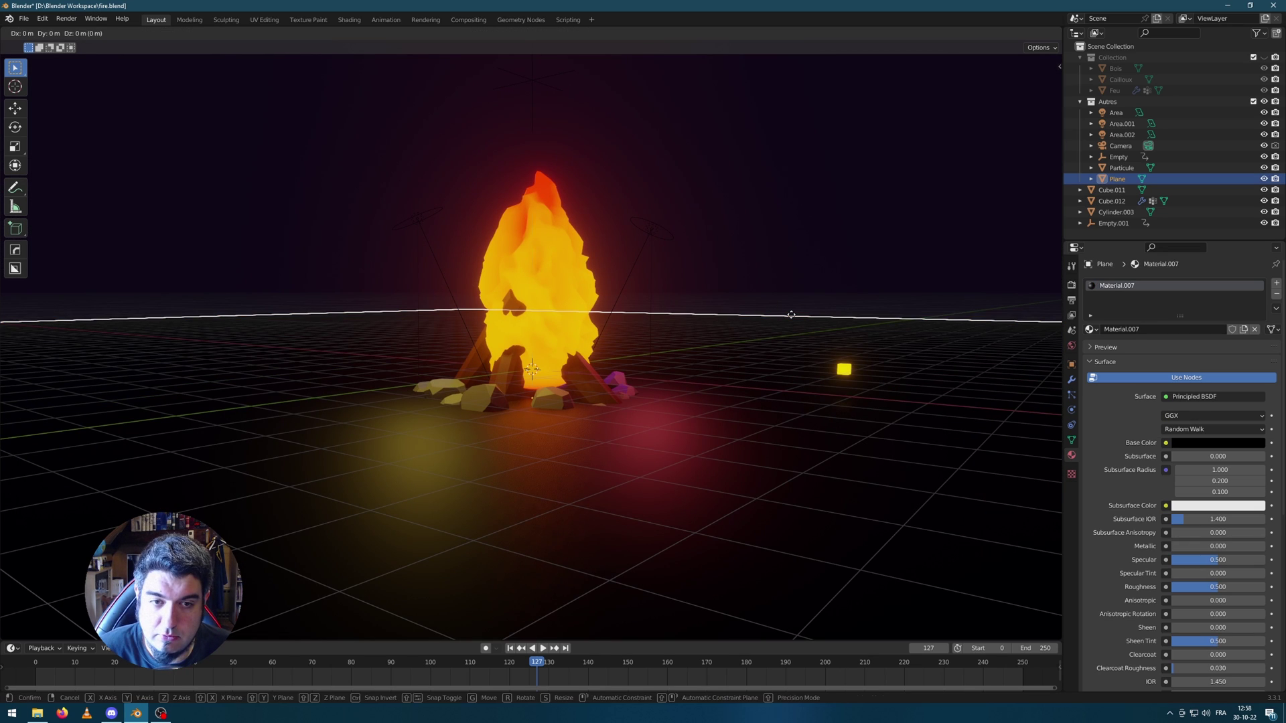
key("z")
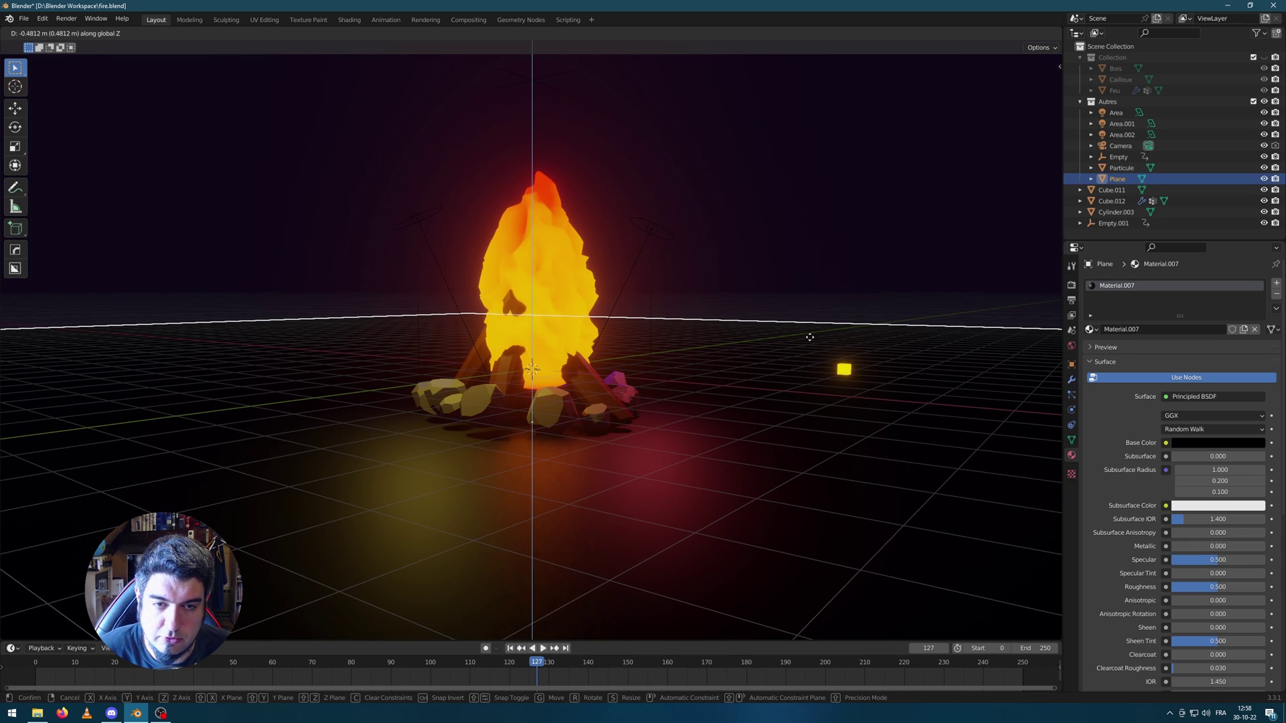
left_click(853, 267)
View the scene through the camera and examine the colour and power settings of the three area lights around the campfire.
middle_click_drag(853, 267, 715, 347)
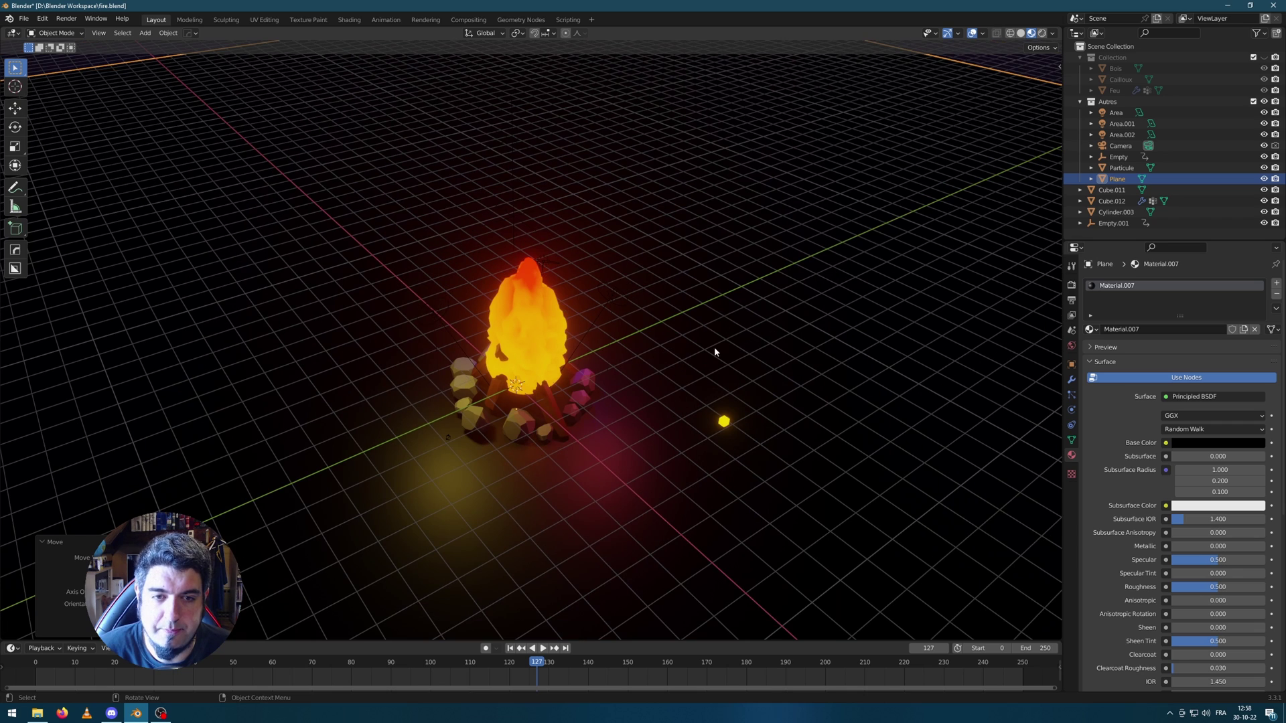
key("KP_0")
scroll(737, 343, "up", 2)
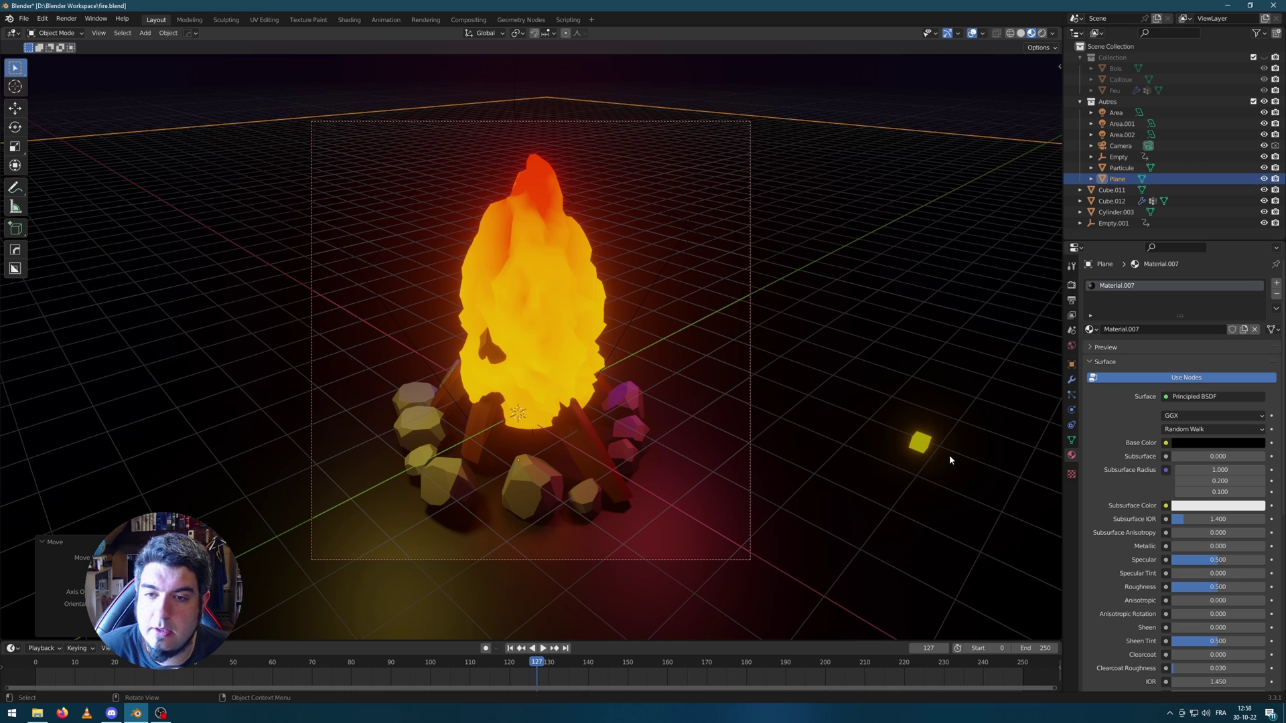
left_click(1116, 113)
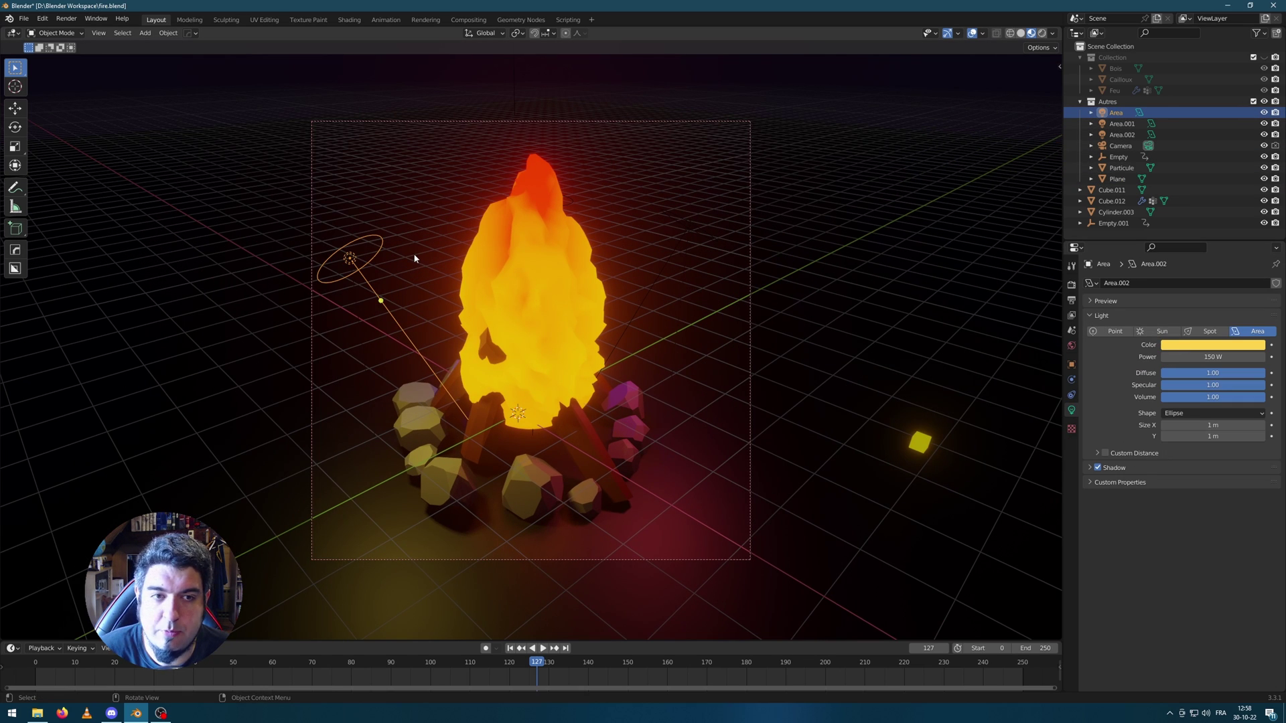
left_click(855, 334)
key("shift+a")
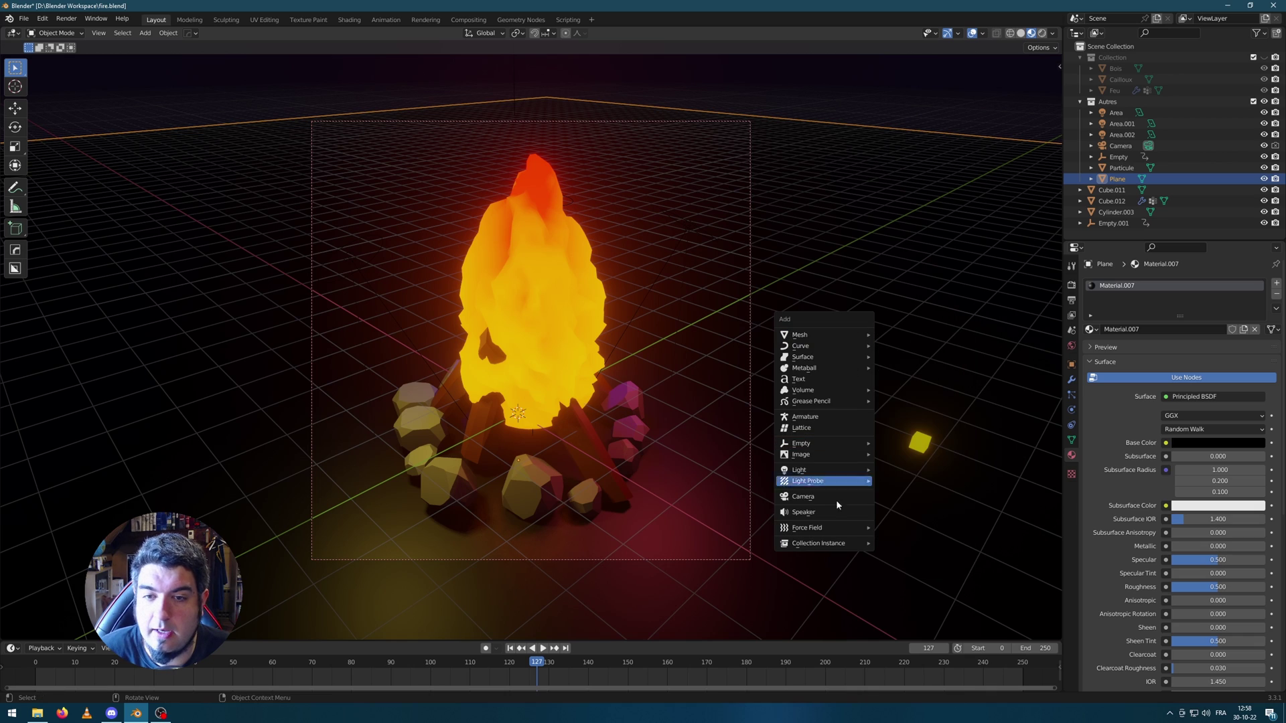
mouse_move(831, 470)
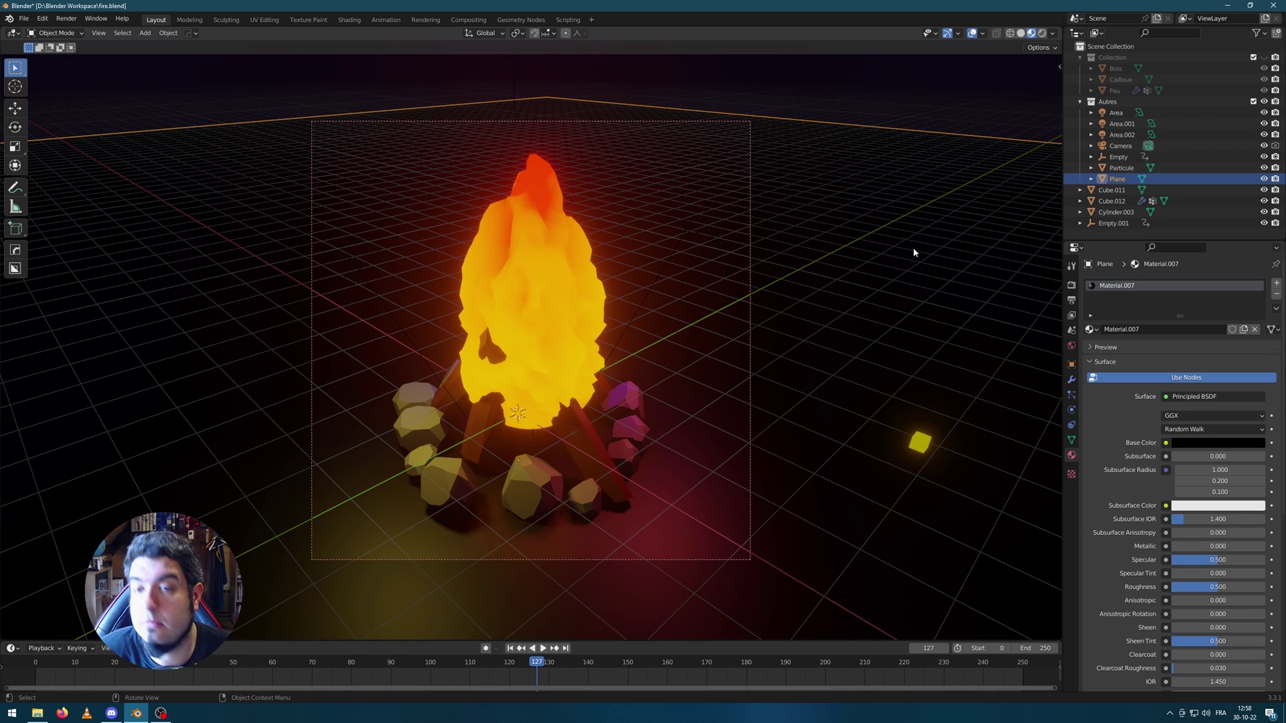
left_click(368, 286)
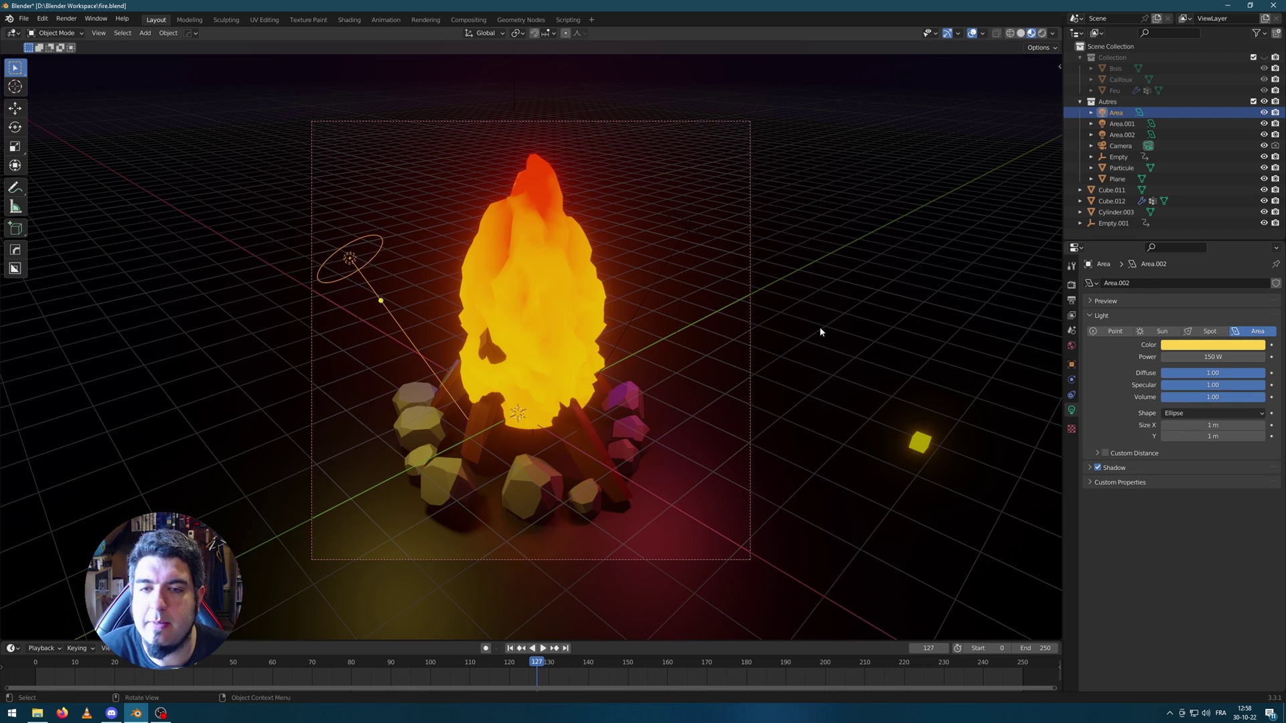
left_click(664, 268)
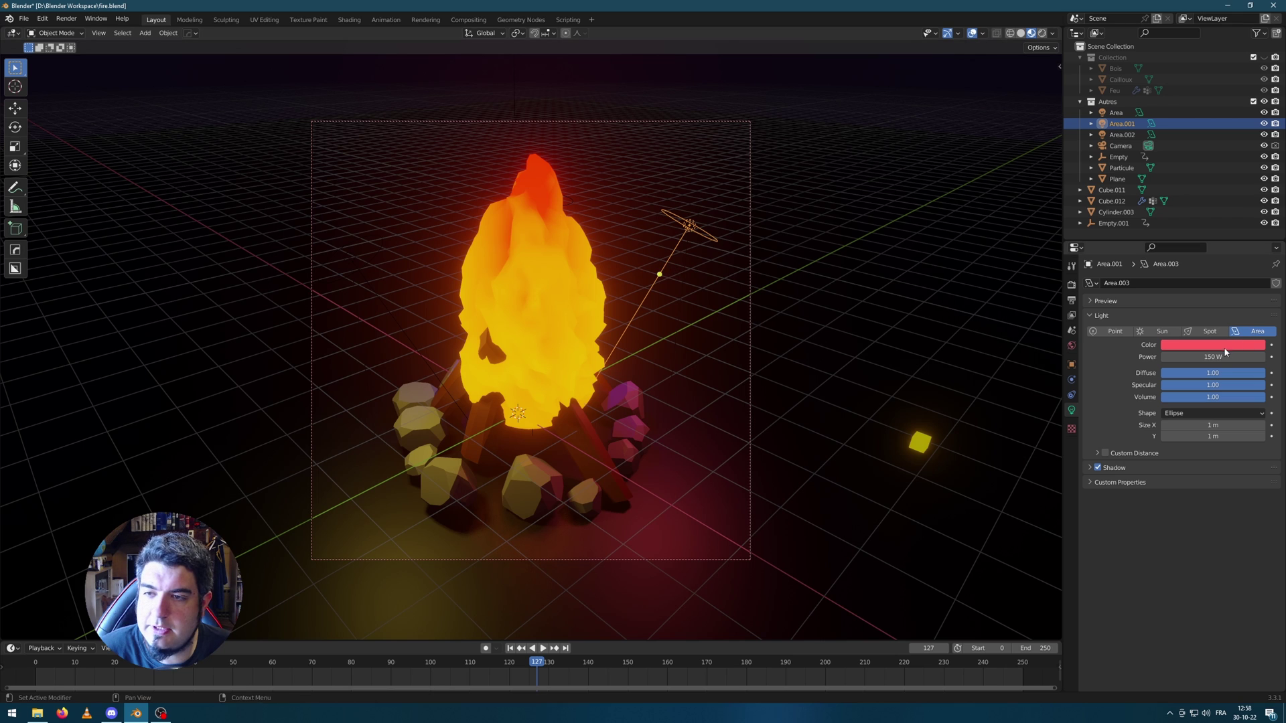
left_click(572, 200)
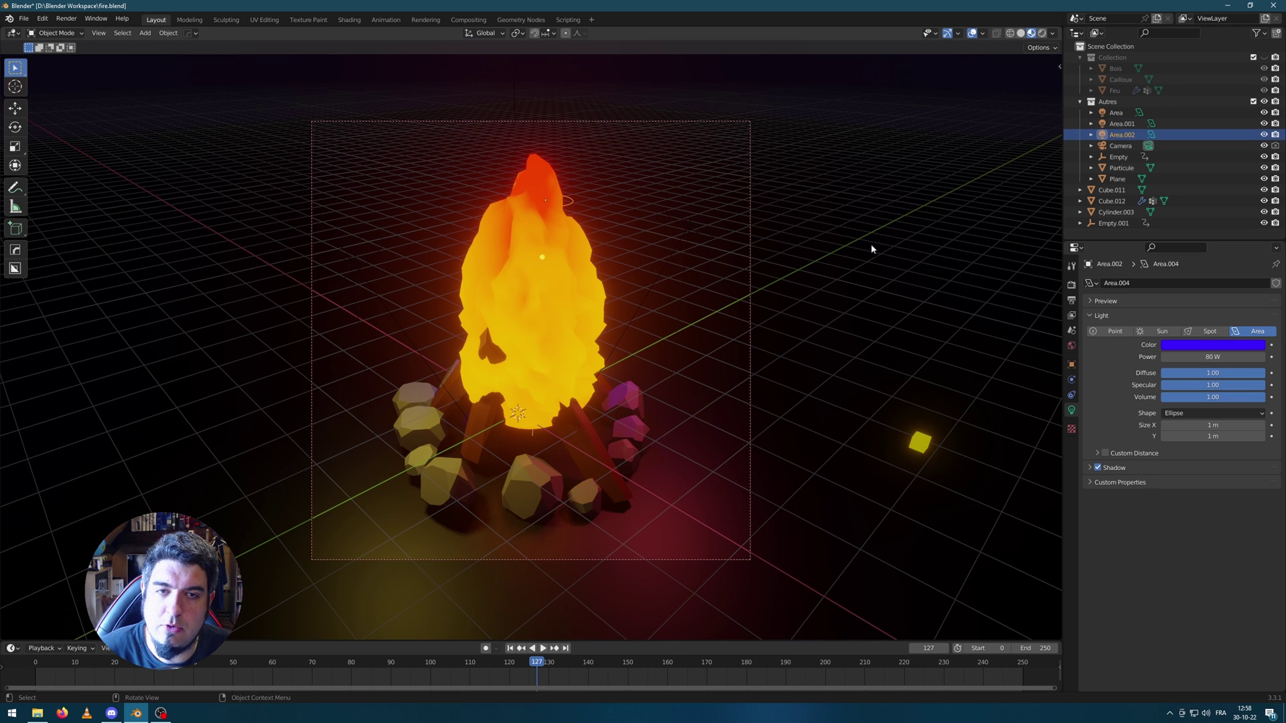
middle_click_drag(871, 244, 762, 260)
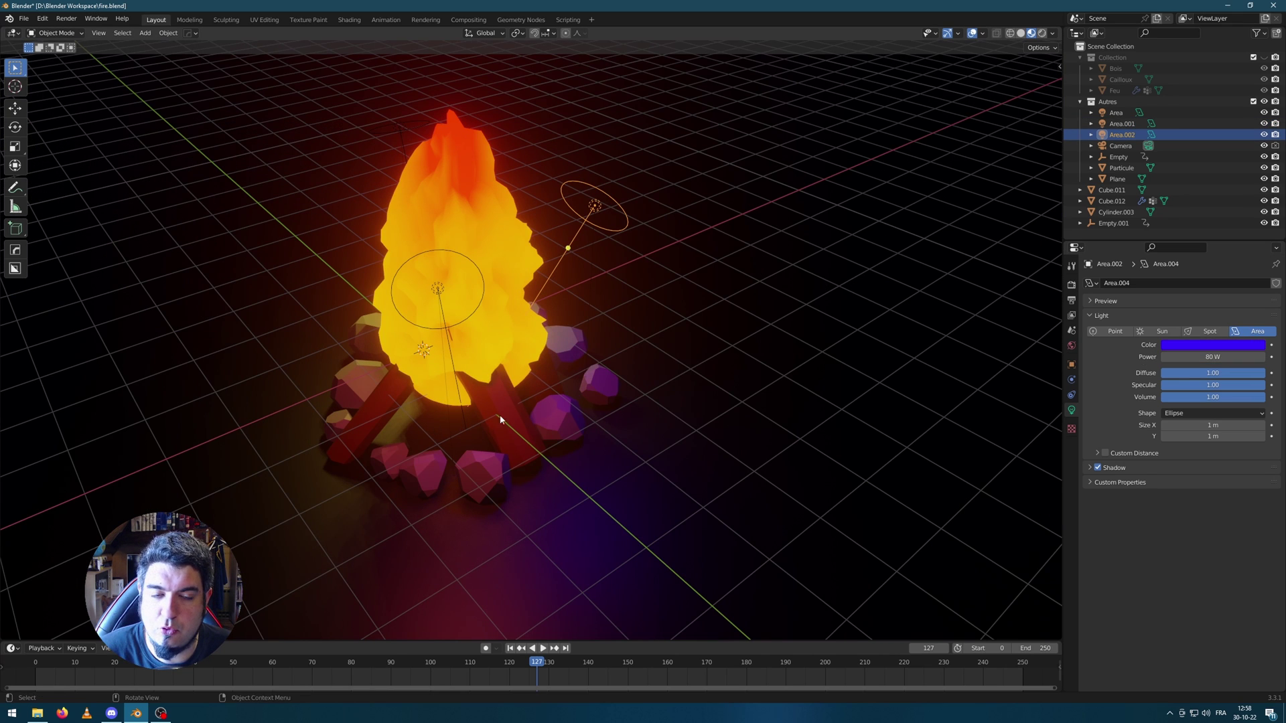
middle_click_drag(740, 415, 618, 405)
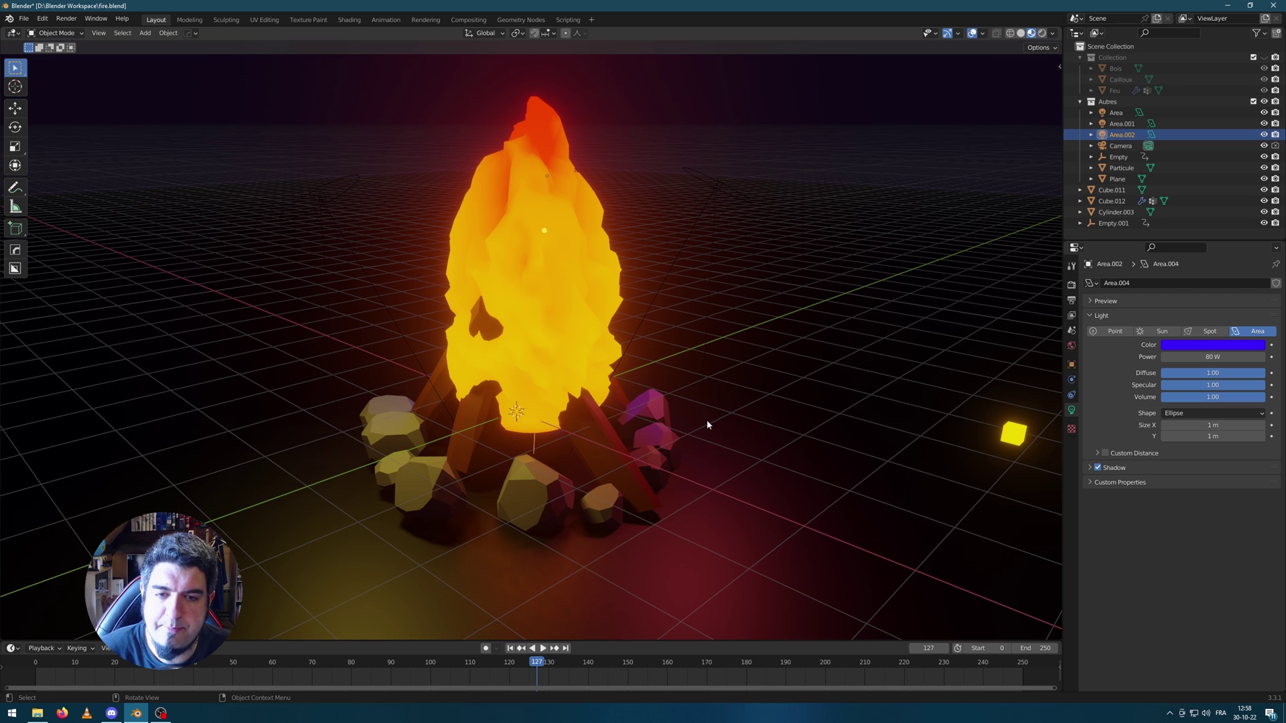
Examine the ground plane's material settings and how the coloured lights fall on it.
left_click(1123, 182)
scroll(828, 406, "down", 3)
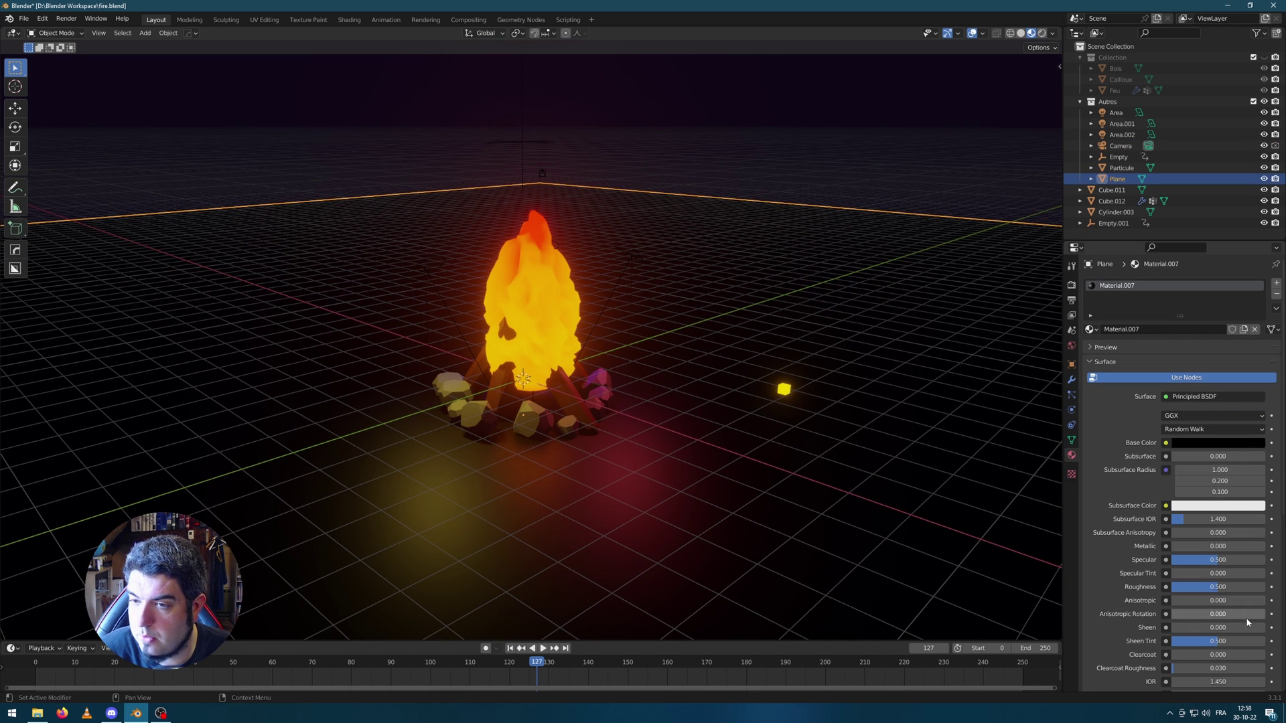
scroll(826, 431, "down", 1)
scroll(737, 442, "up", 4)
scroll(794, 326, "down", 1)
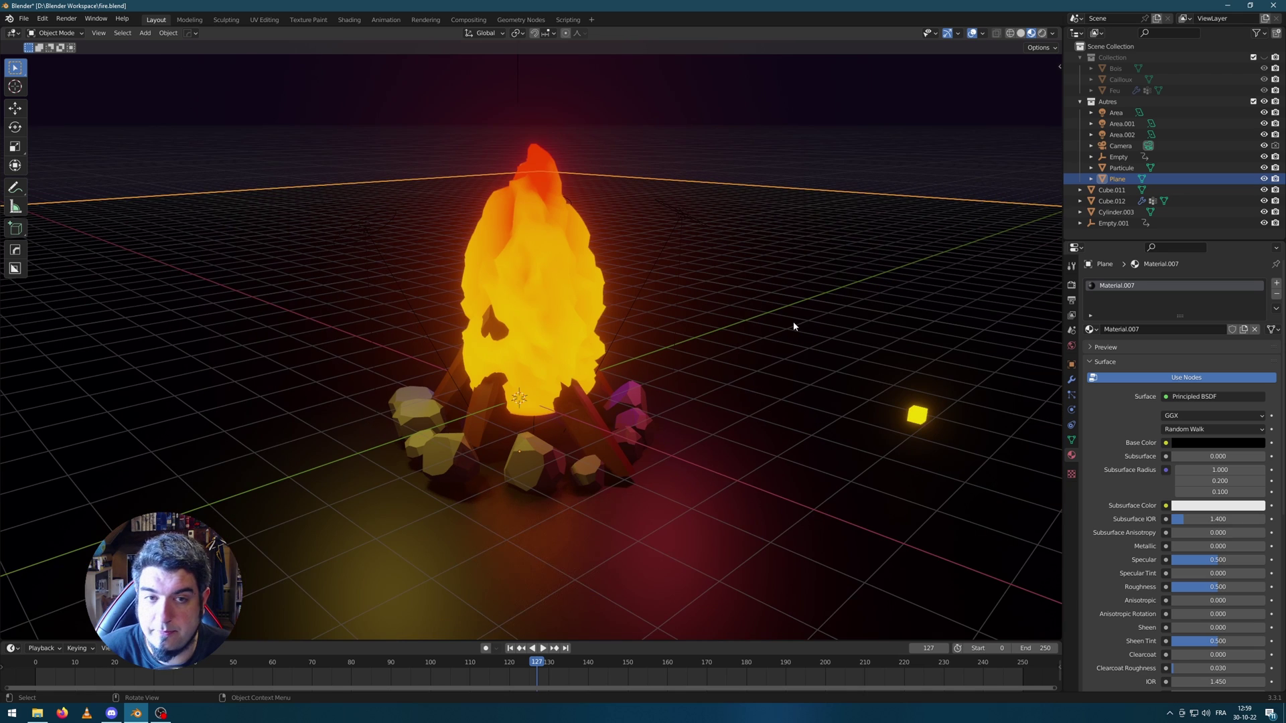
middle_click_drag(794, 326, 908, 409)
Move the Particule object from the Autres collection into the hidden collection named Collection.
left_click(1120, 168)
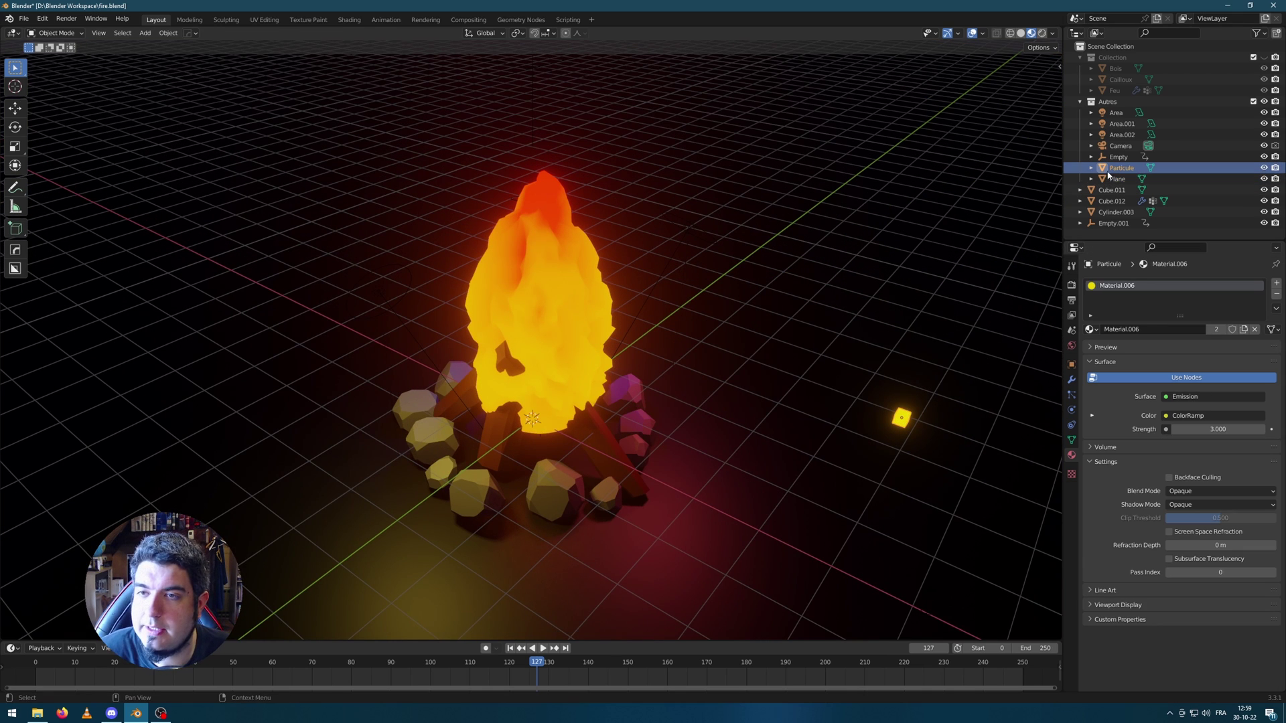
left_click_drag(1118, 172, 1115, 64)
left_click_drag(1118, 73, 1118, 71)
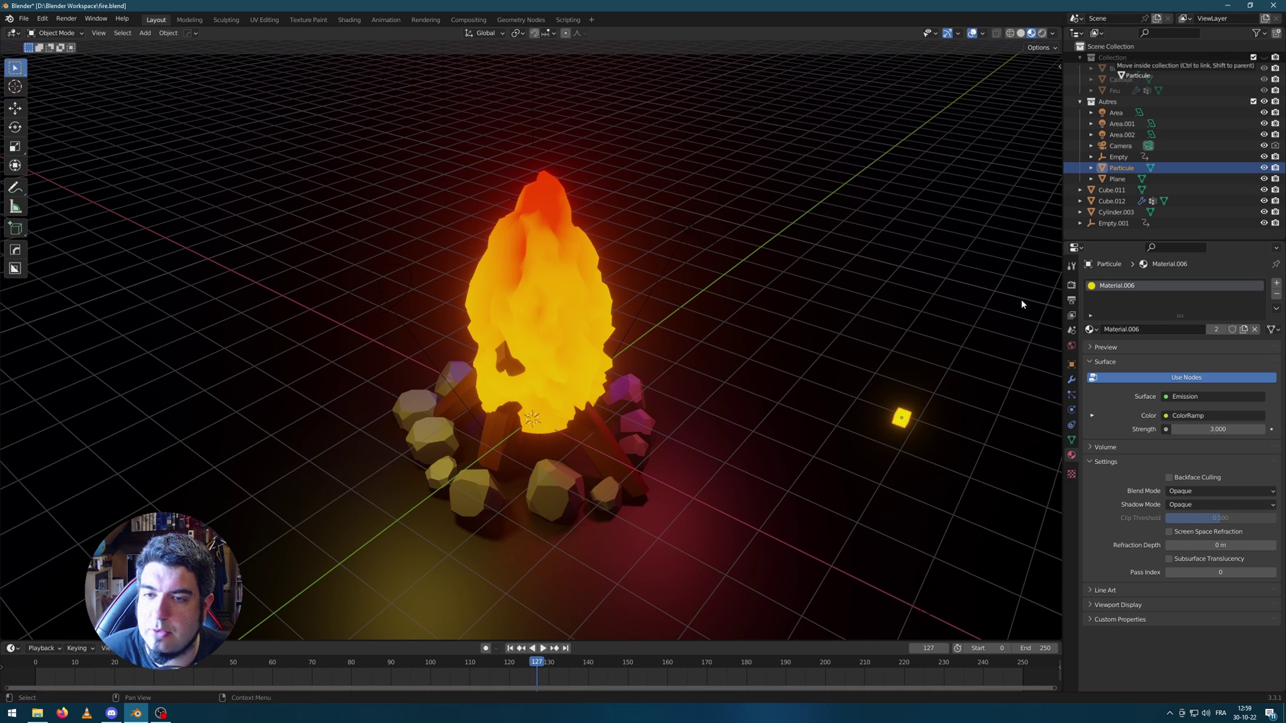
Add a cube, place it beside the campfire and scale it down to about 0.17.
left_click(597, 356)
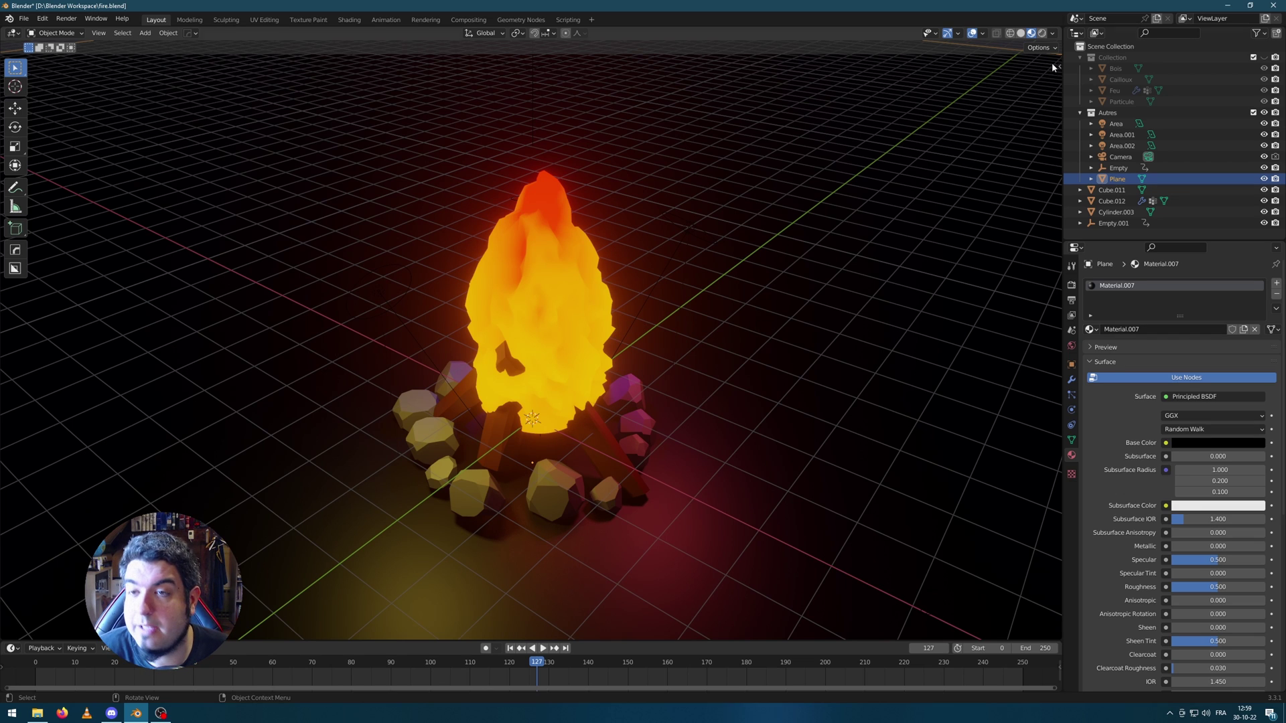
key("shift+a")
mouse_move(830, 444)
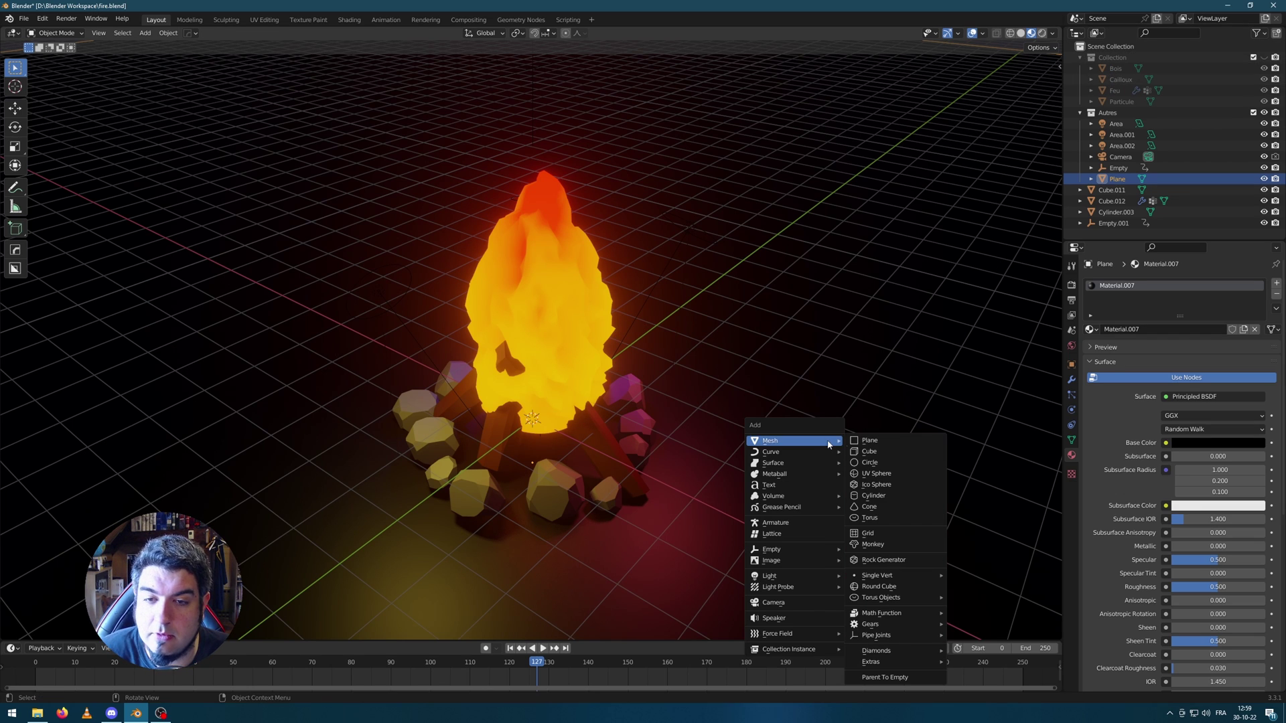
left_click(869, 451)
key("g")
key("Return")
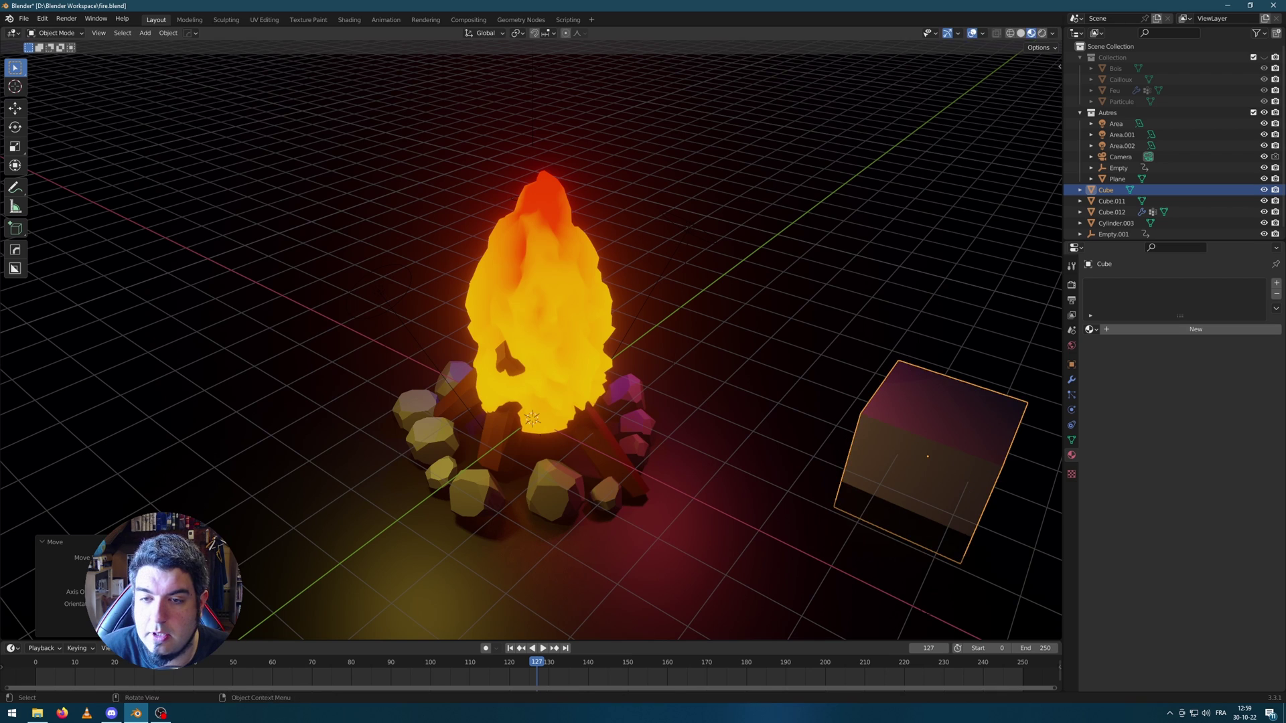
key("s")
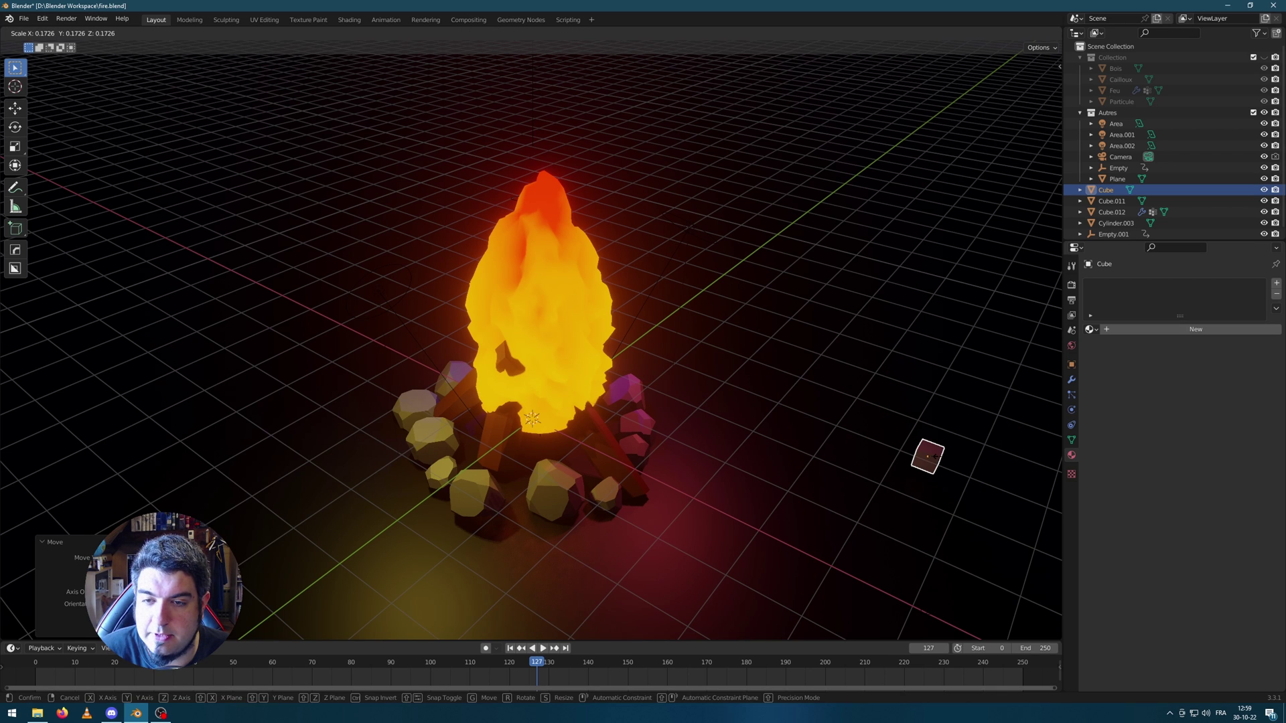
left_click(933, 457)
Apply the small cube's scale and assign it the existing yellow emissive Material.006.
key("ctrl+a")
left_click(941, 518)
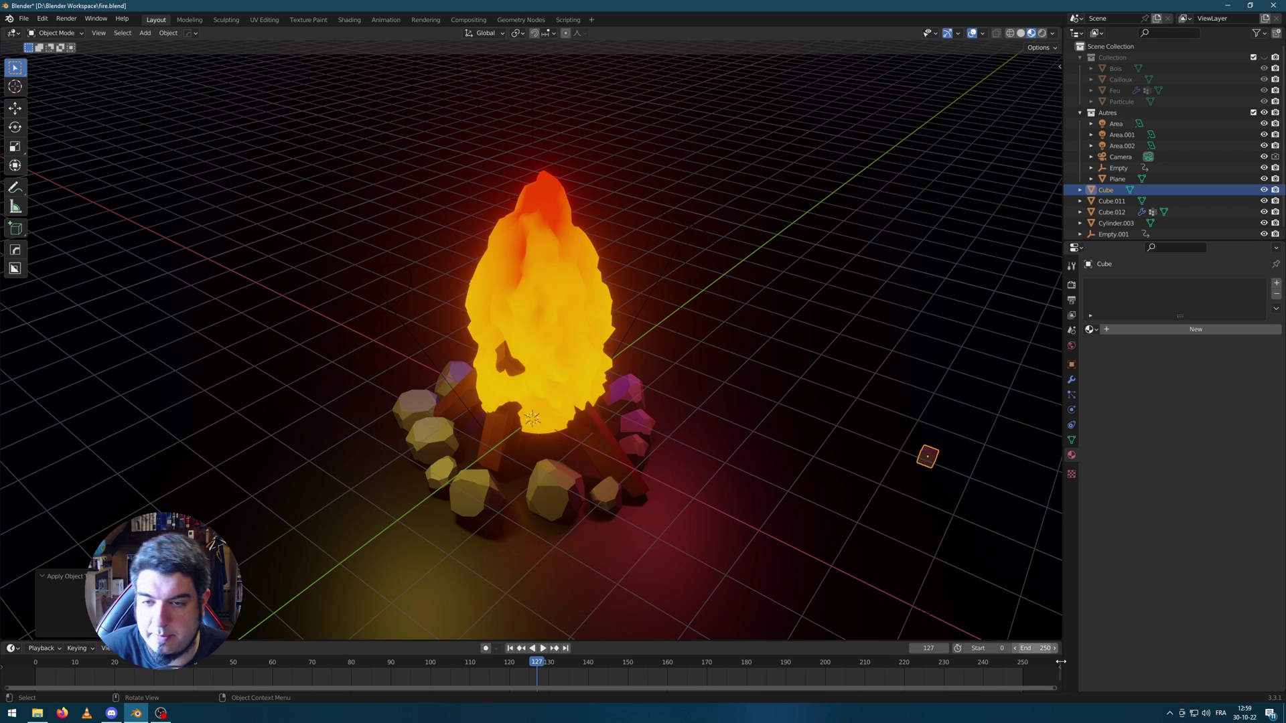
left_click(1096, 331)
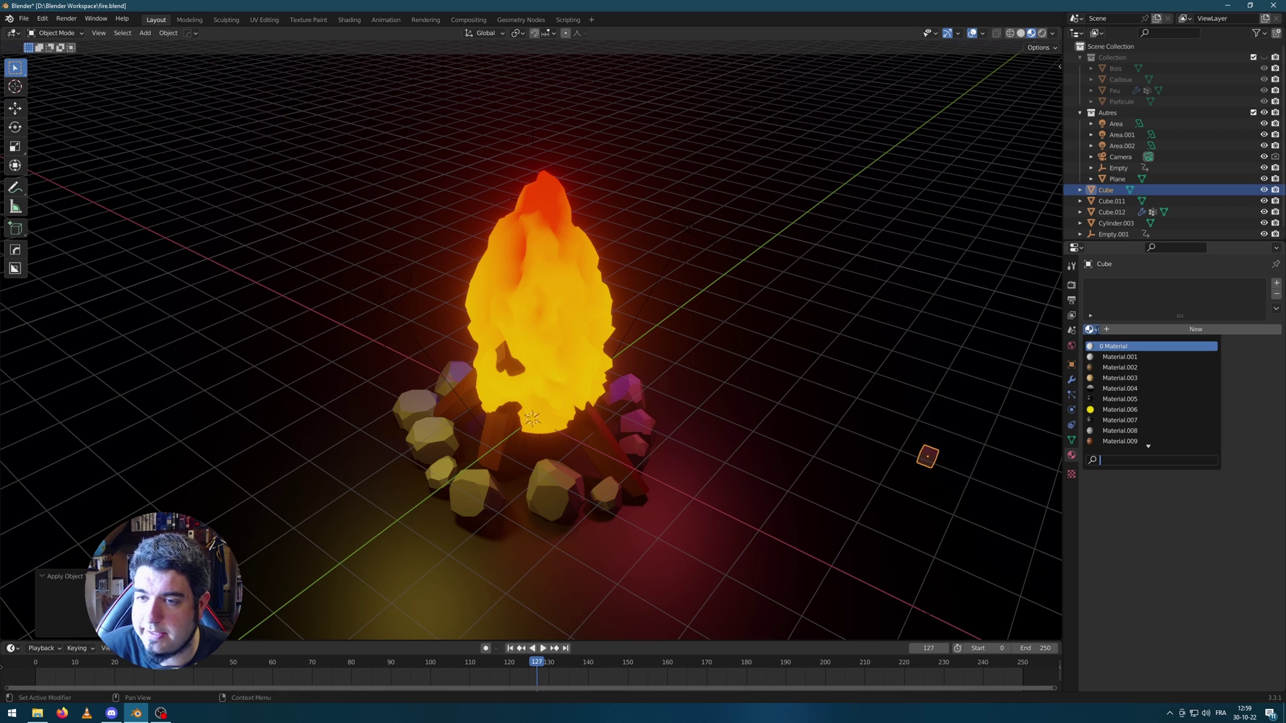
left_click(1117, 400)
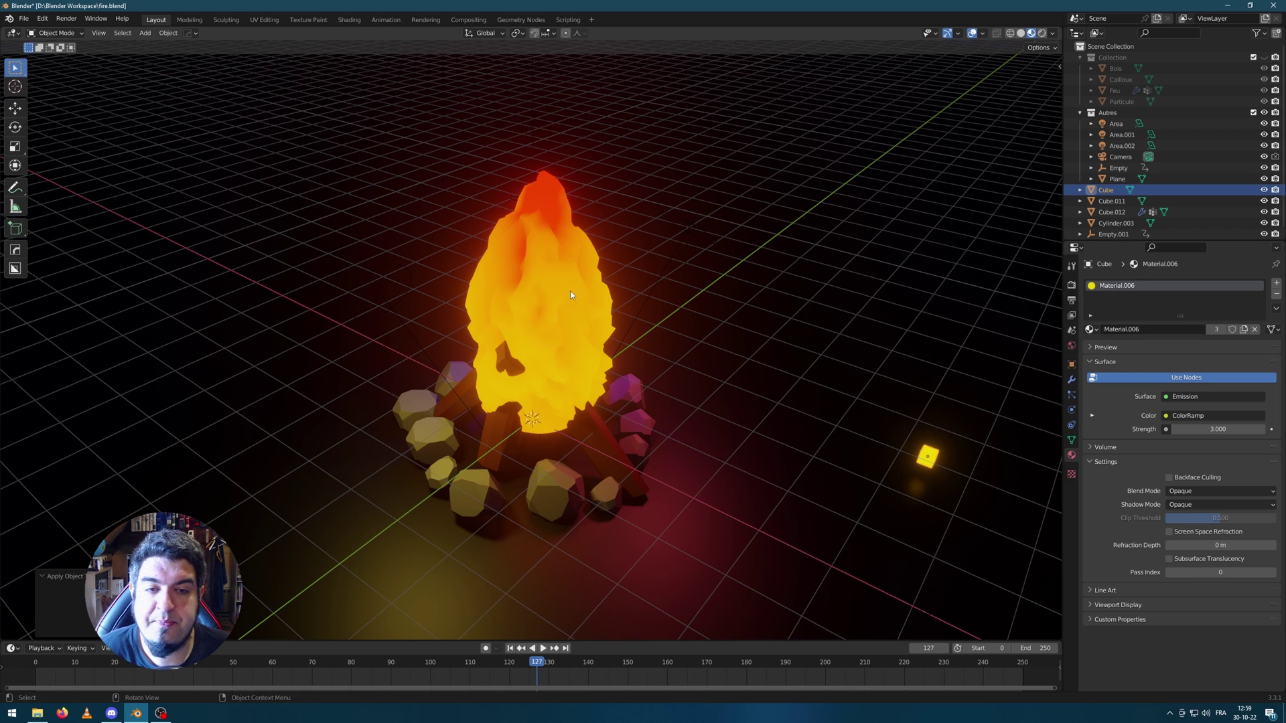
Add a Particle System modifier to the flame mesh and play the animation to preview the emission.
left_click(602, 361)
middle_click_drag(839, 362, 828, 348)
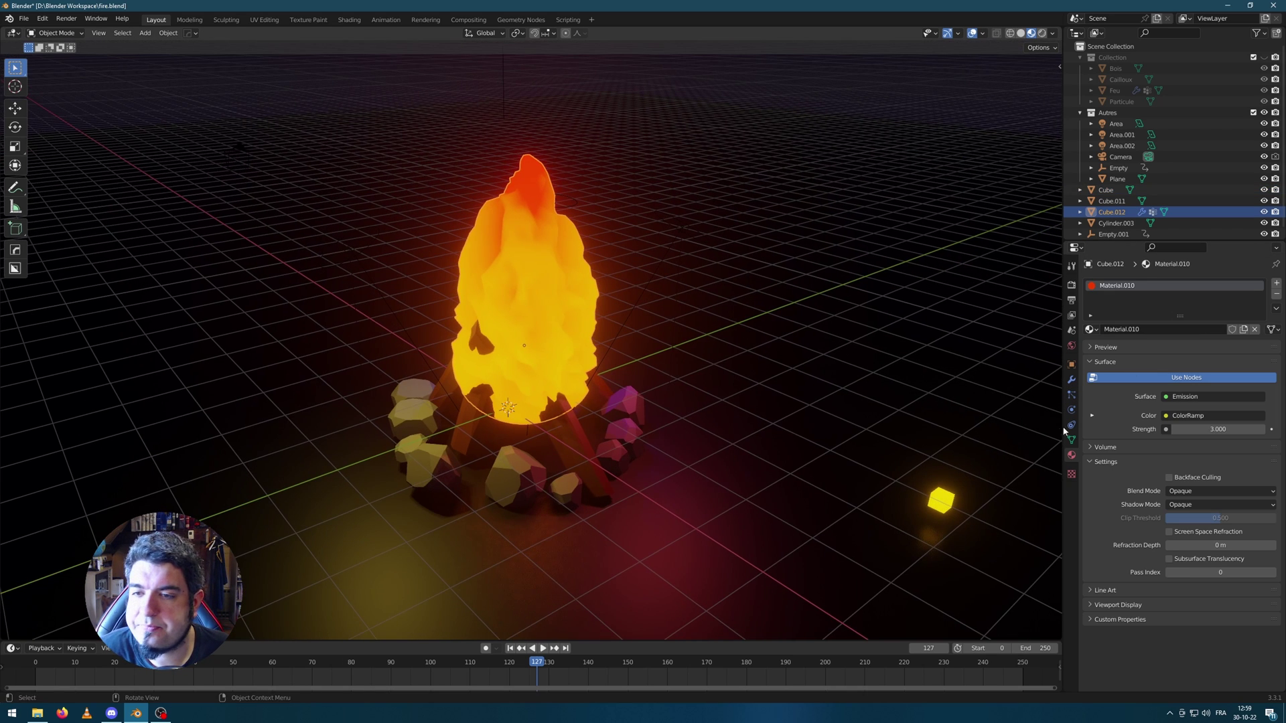
left_click(1072, 379)
left_click(1209, 284)
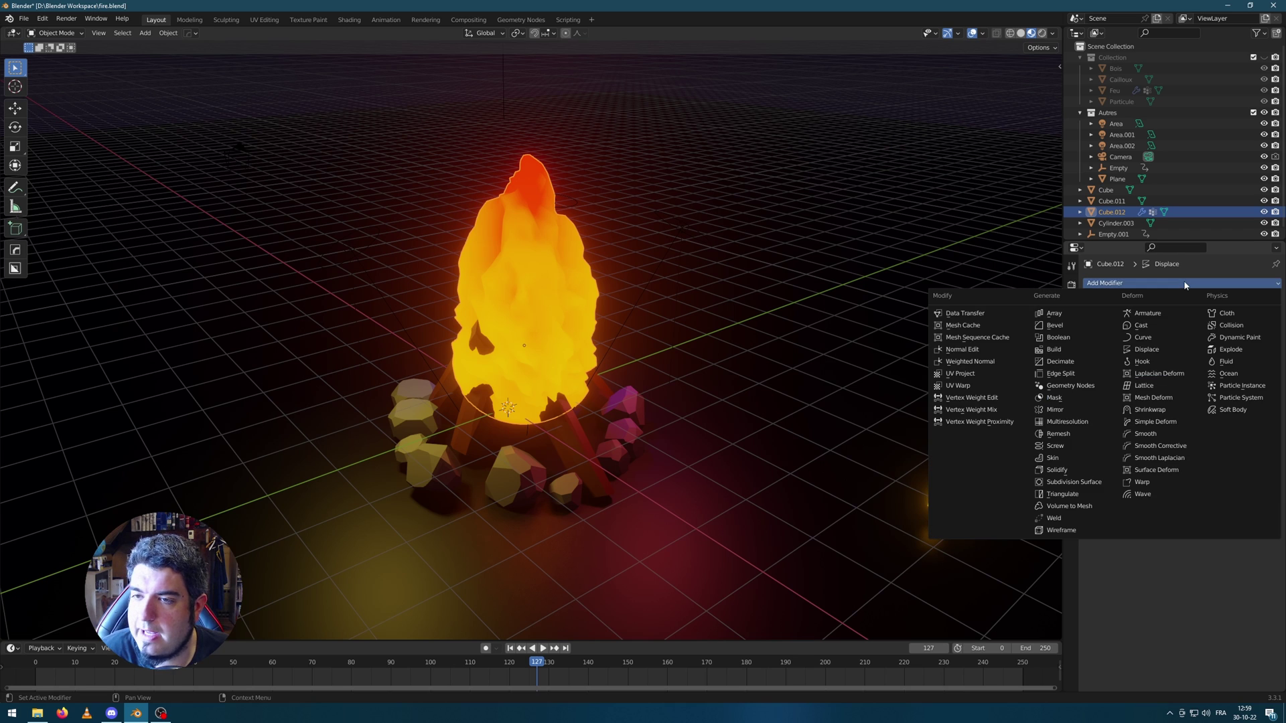
left_click(1241, 397)
key("space")
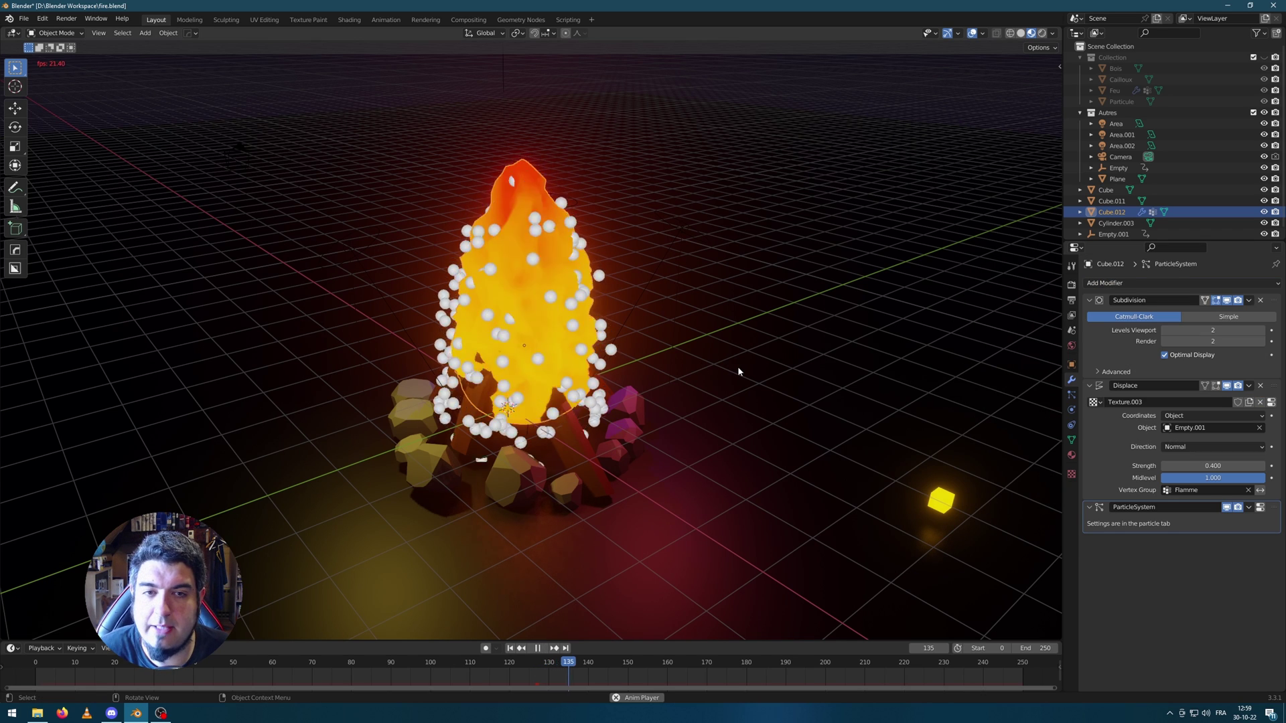
Stop playback, return to the first frame and set the flame's particle emission number to 200.
middle_click_drag(758, 356, 793, 404)
key("space")
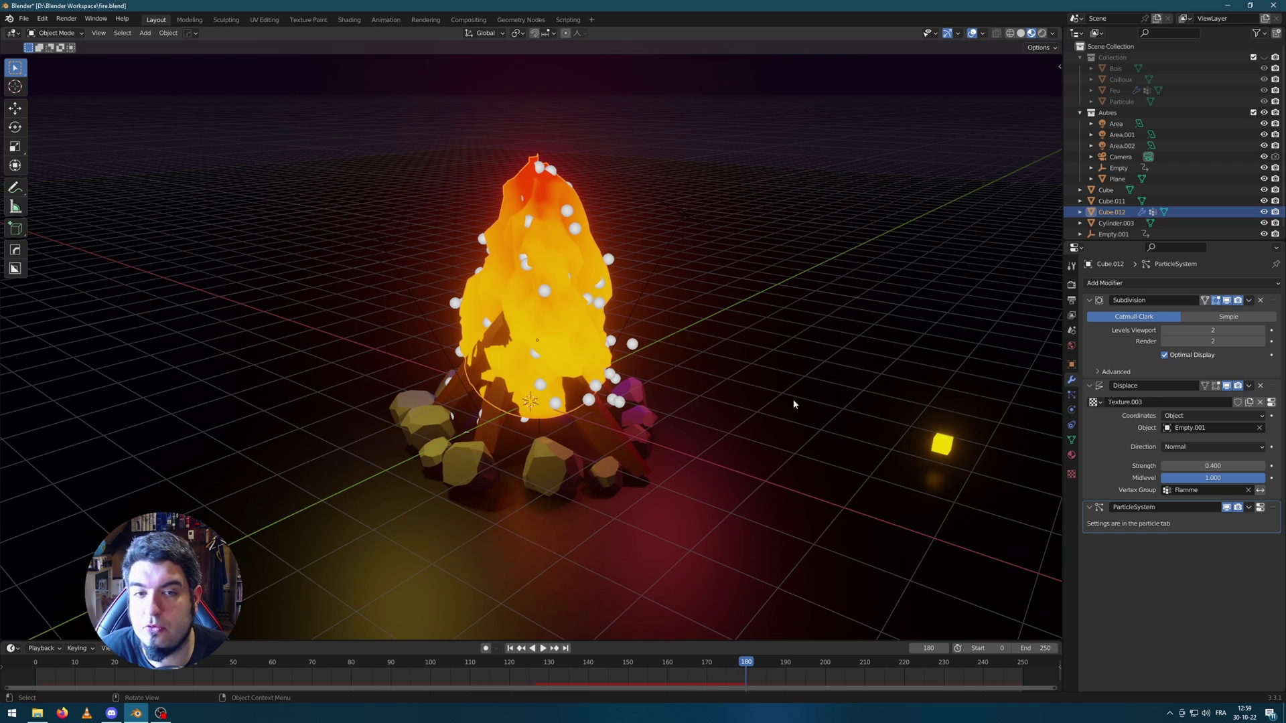
left_click(510, 649)
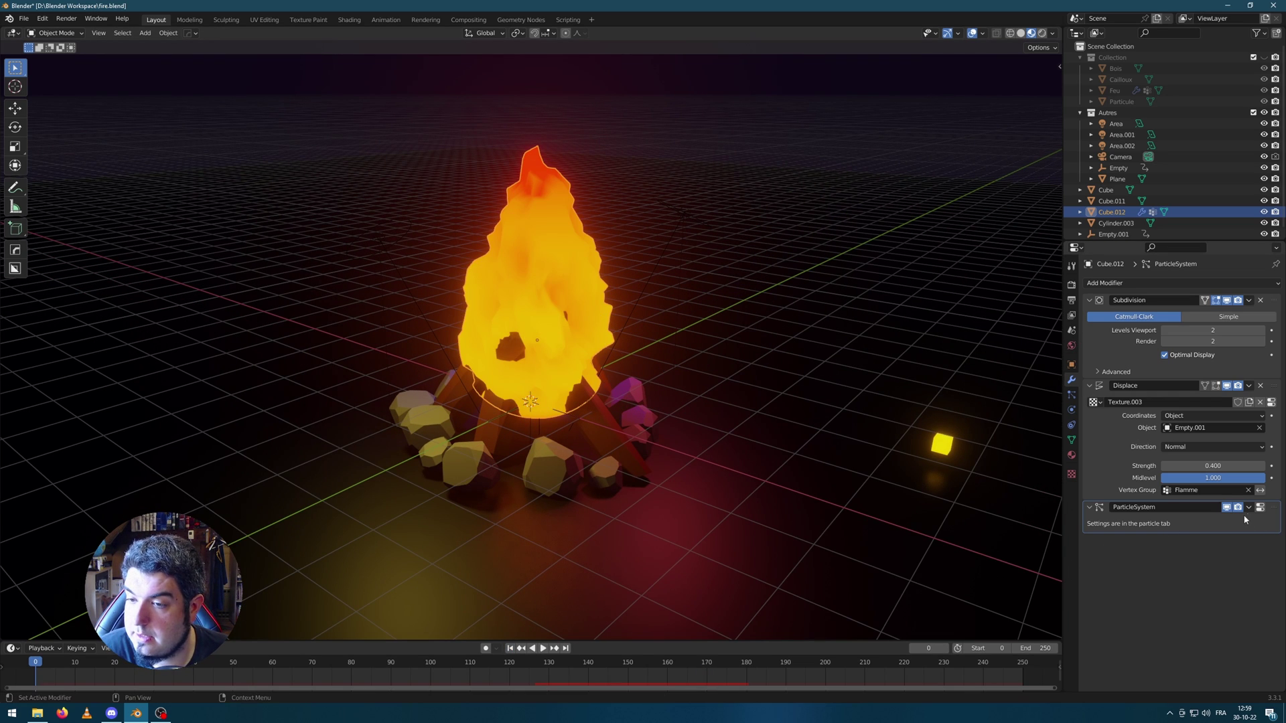
left_click(1260, 507)
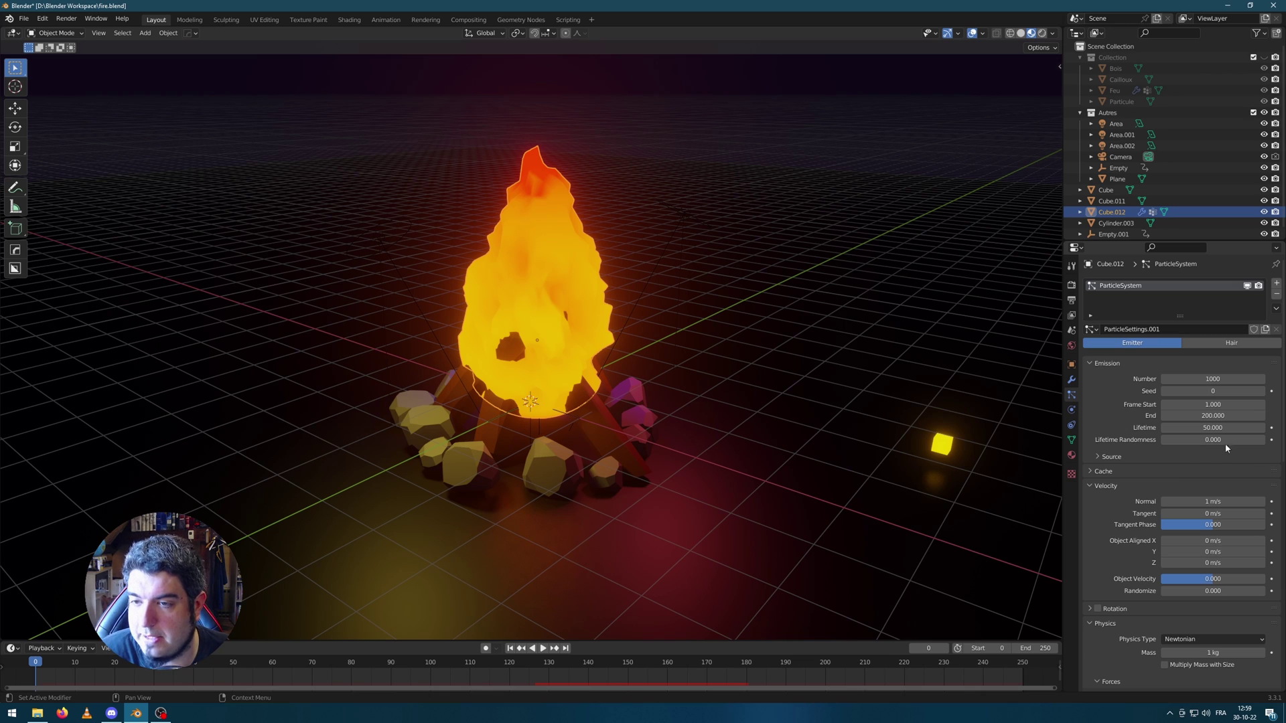
left_click(1214, 379)
type("200")
key("Return")
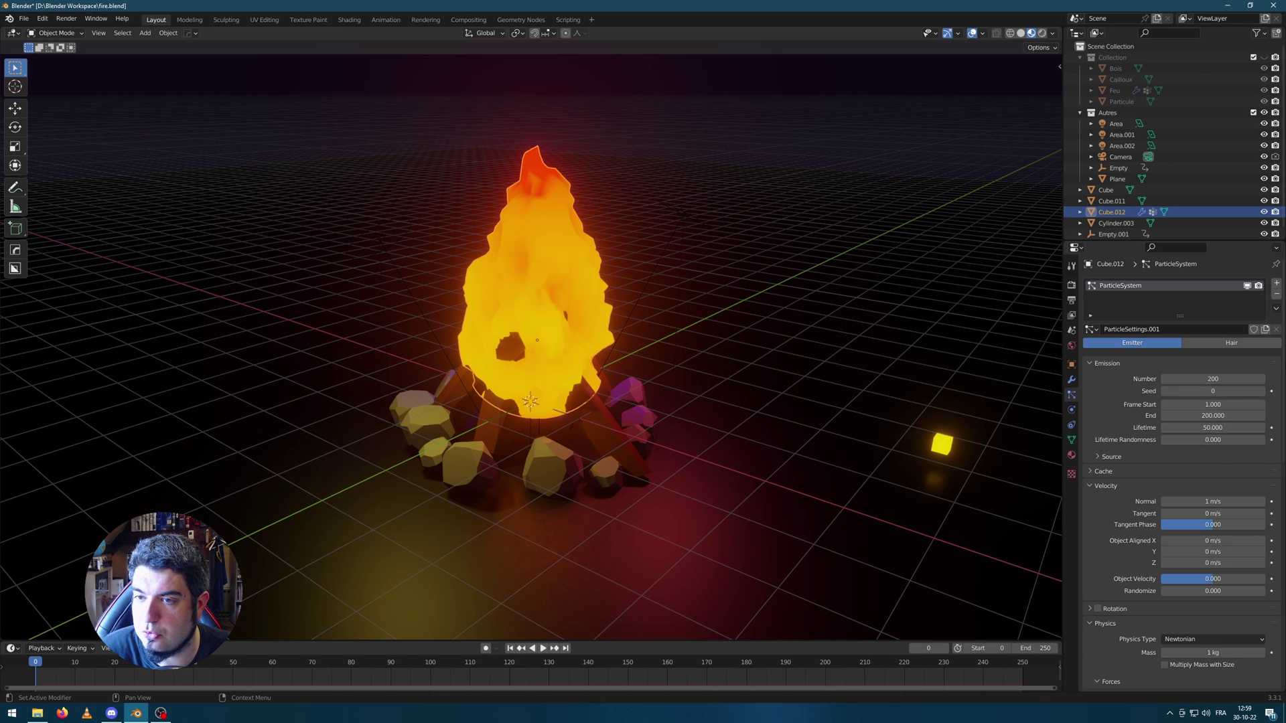
Set the particle system's gravity field weight to 0 and play the animation to preview the emission.
scroll(1199, 450, "down", 2)
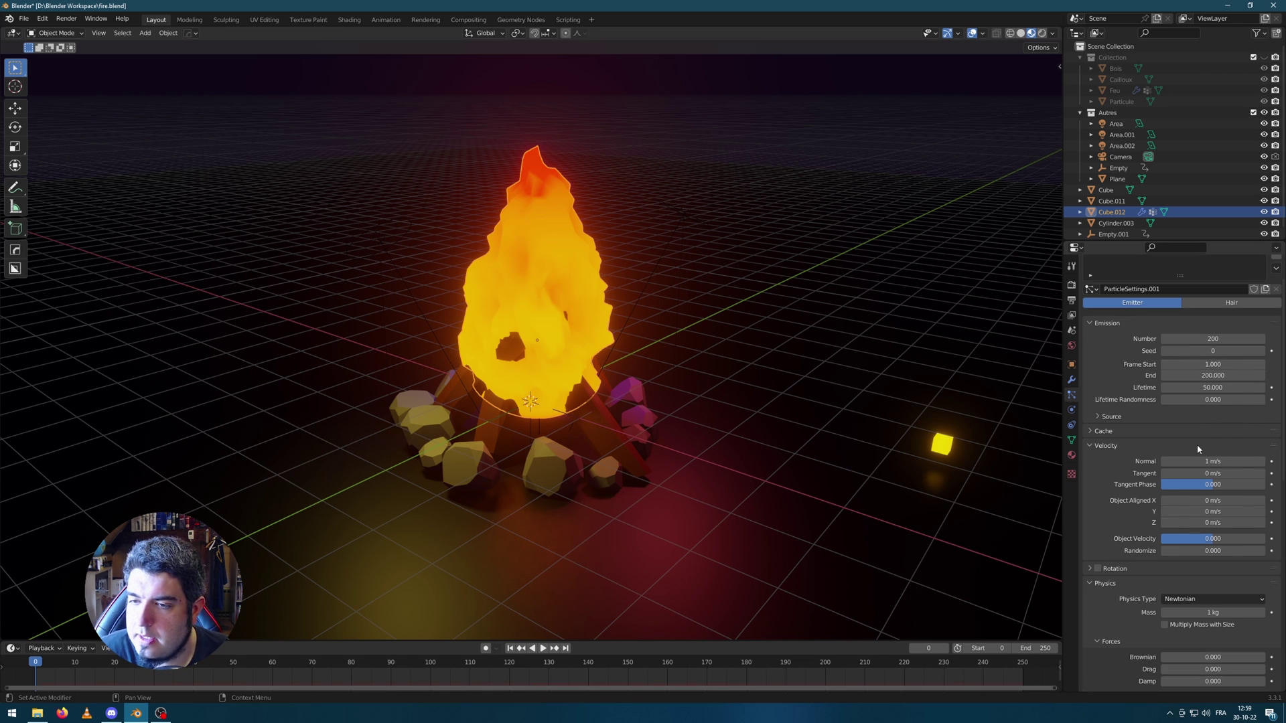
scroll(1199, 462, "down", 1)
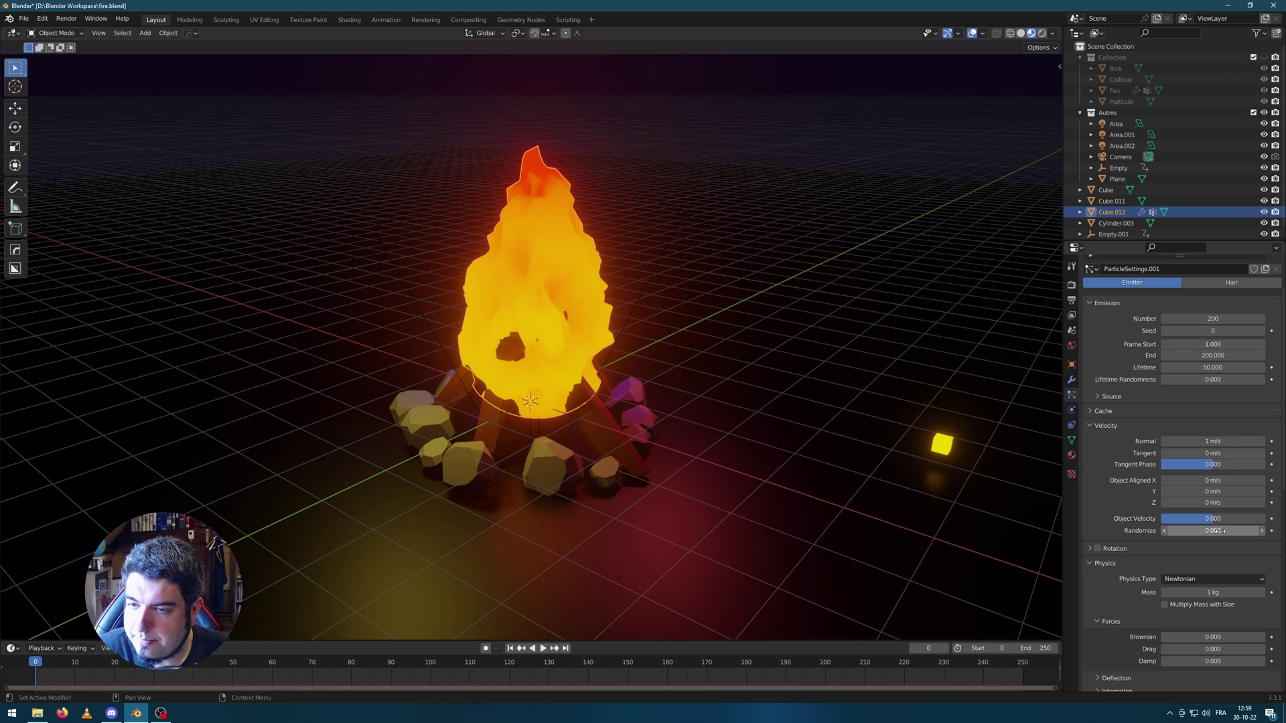
scroll(1198, 501, "down", 13)
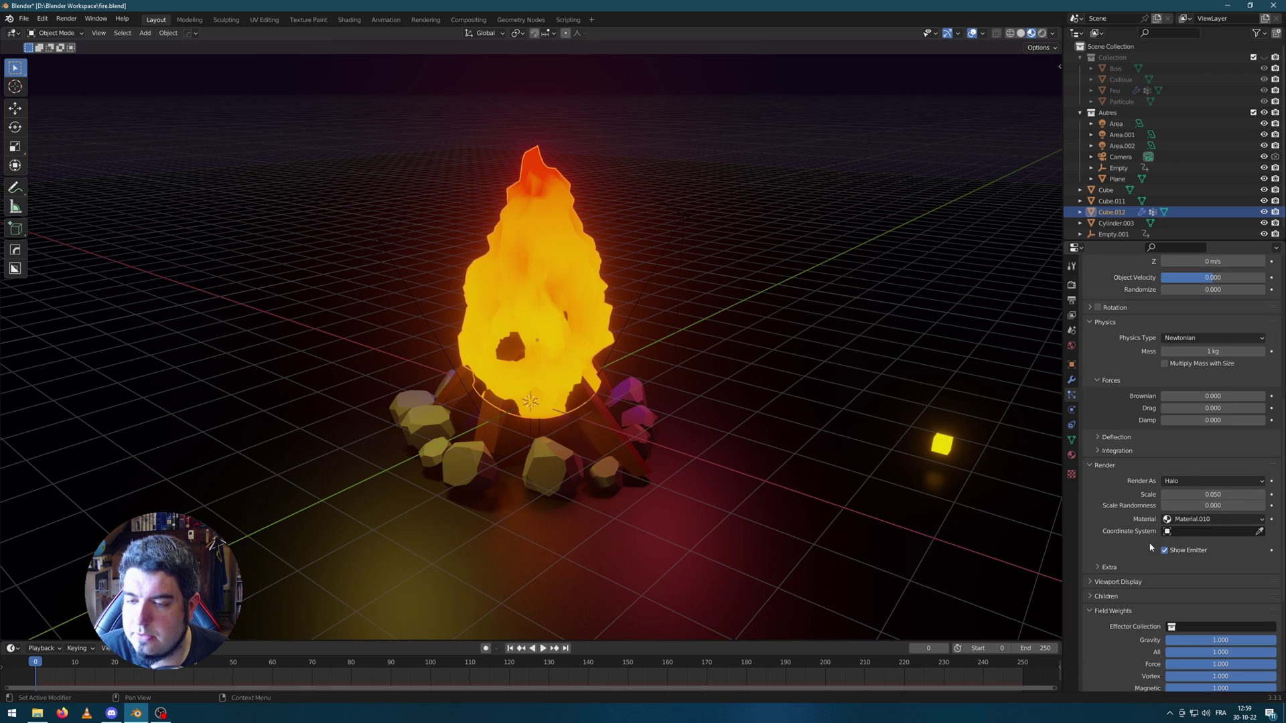
scroll(1183, 465, "down", 3)
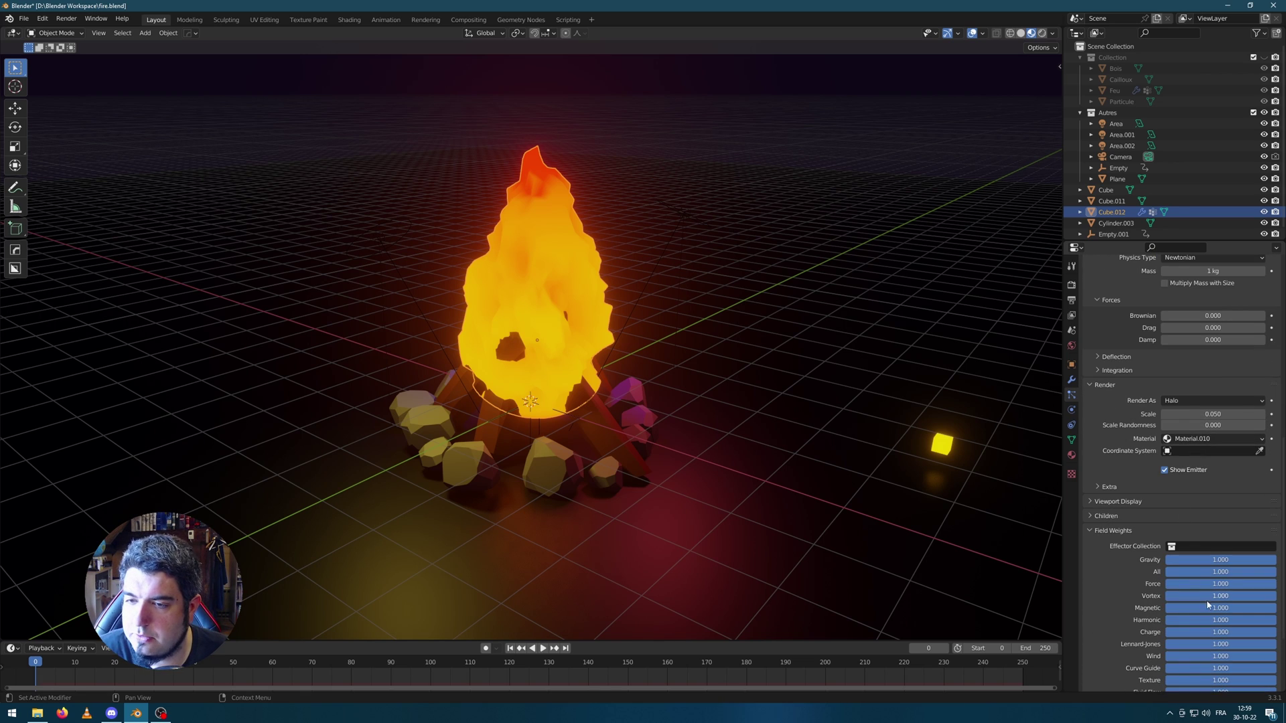
scroll(1208, 603, "down", 3)
left_click(1233, 502)
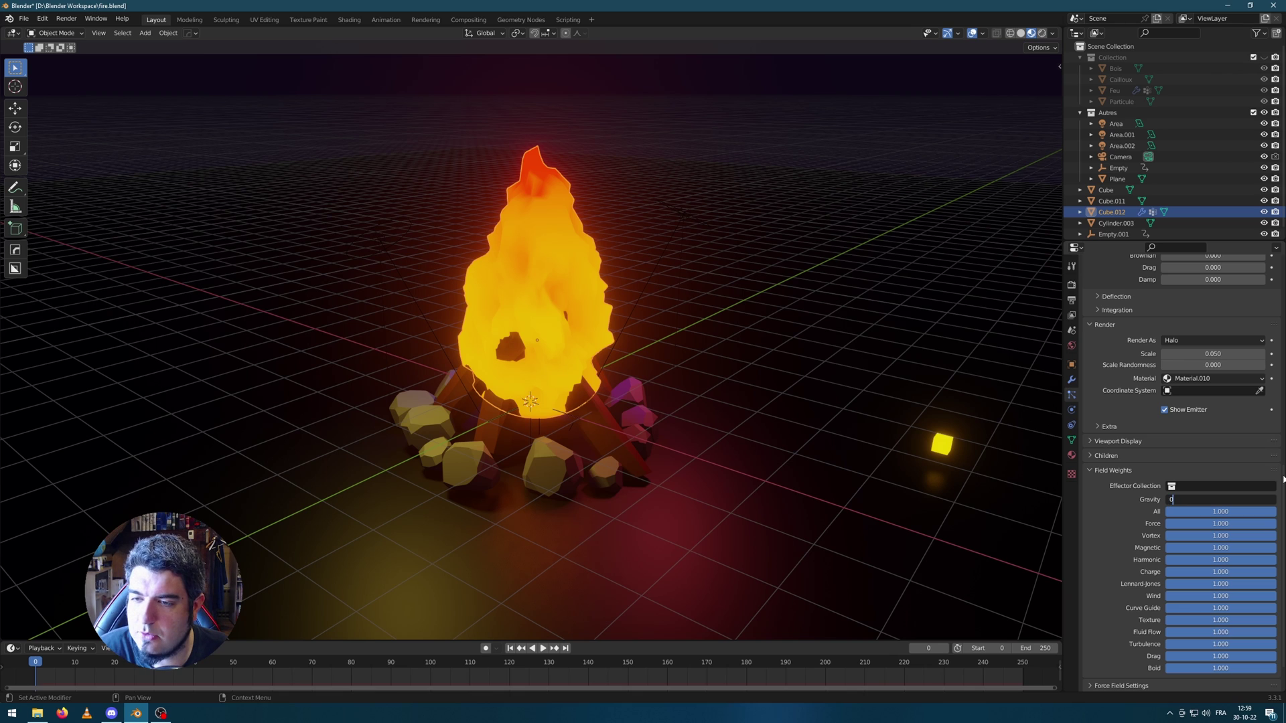
key("Return")
key("space")
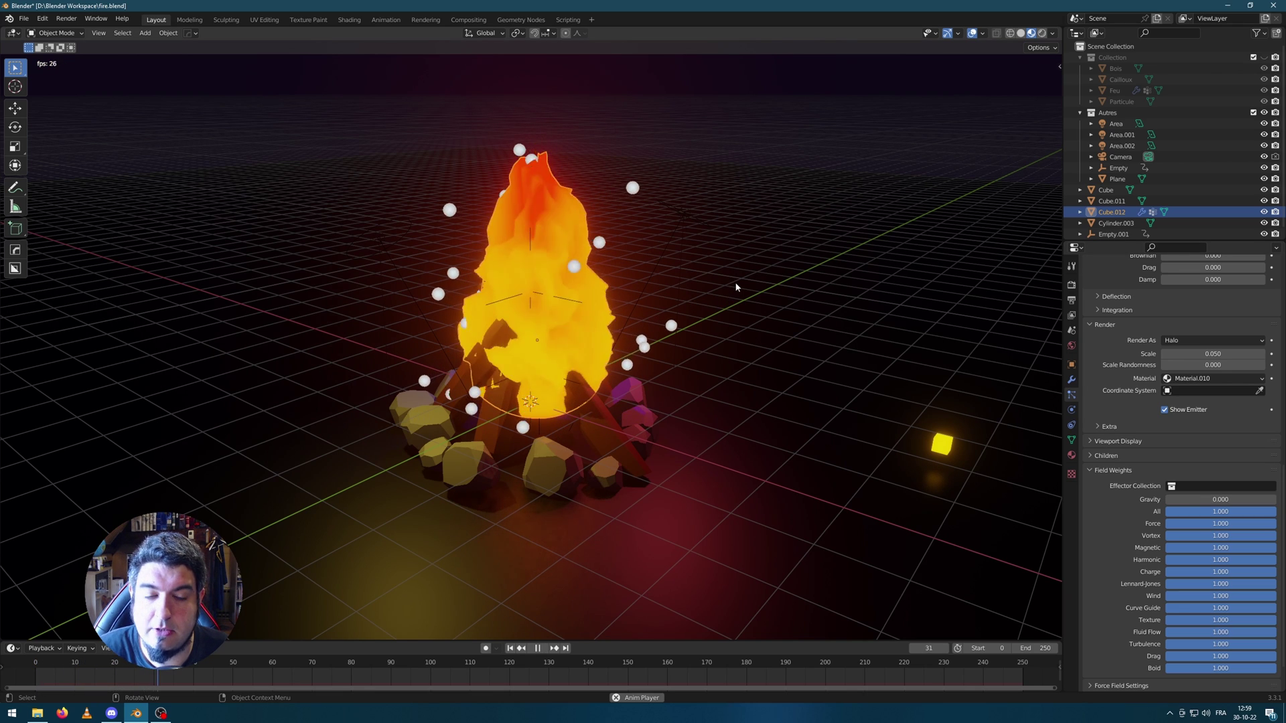
key("space")
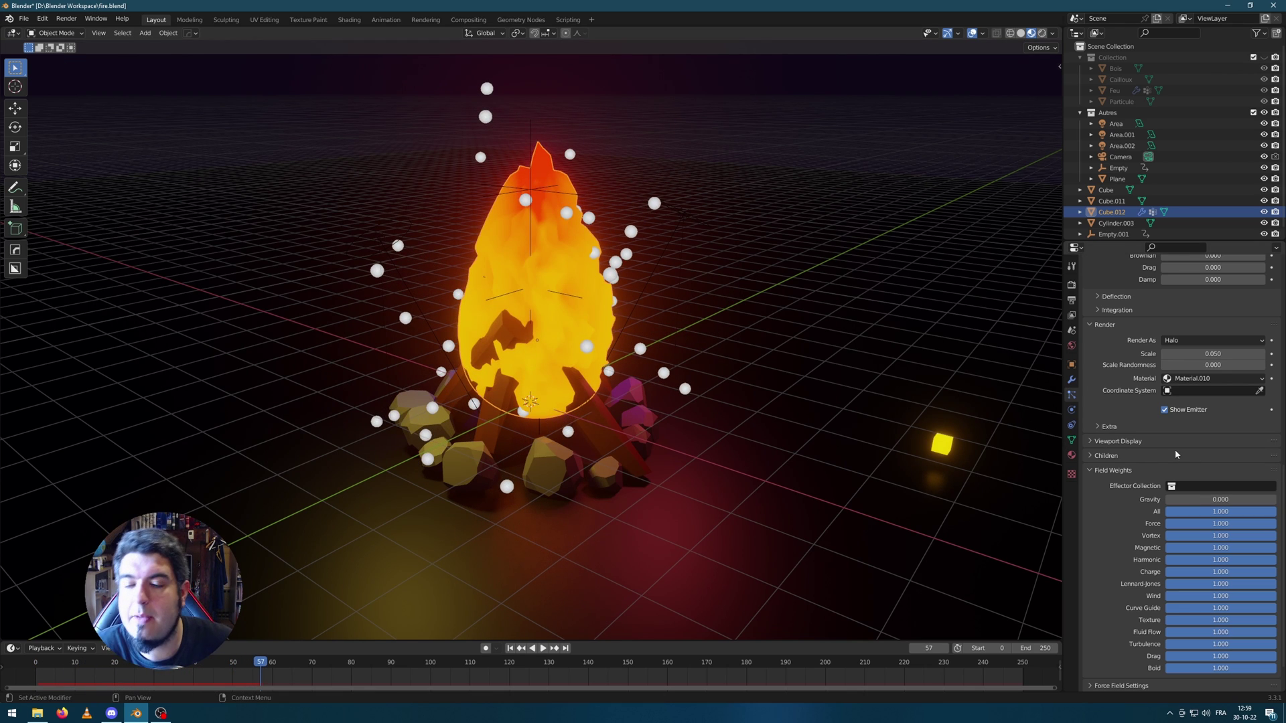
Try a gravity field weight of -1 for the flame's particles and preview the motion.
scroll(1177, 455, "up", 10)
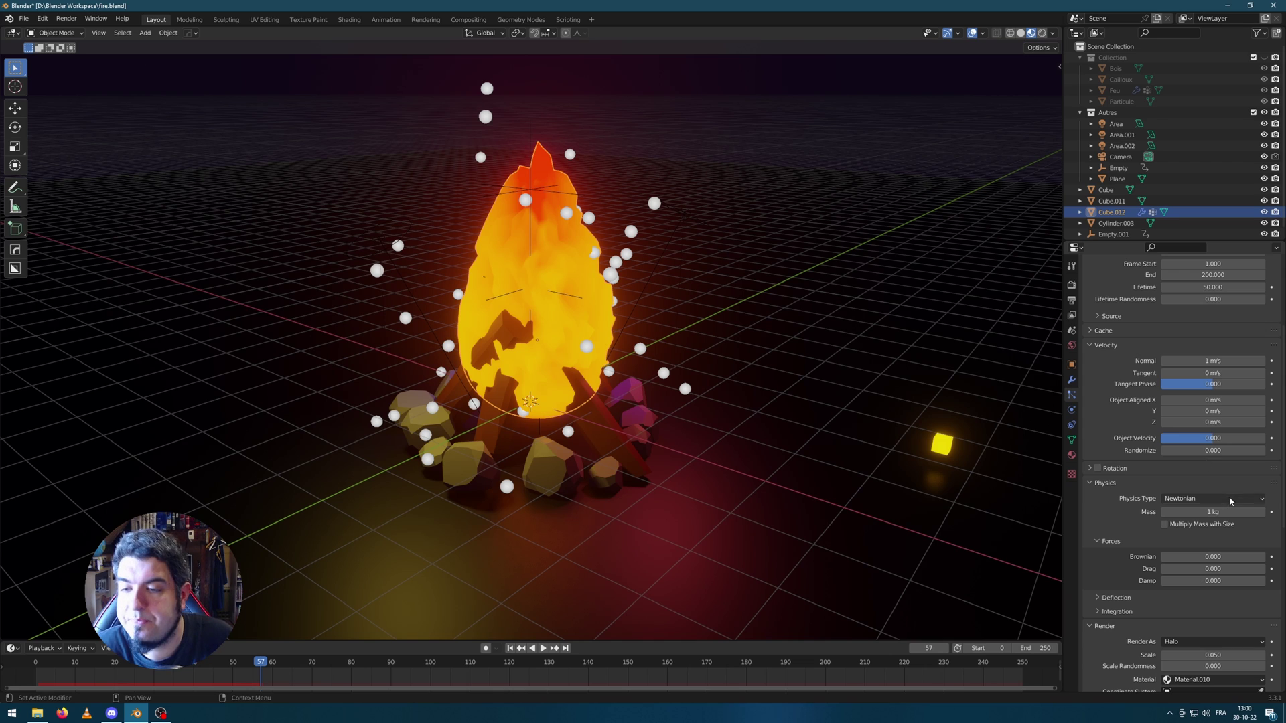
scroll(1219, 536, "down", 5)
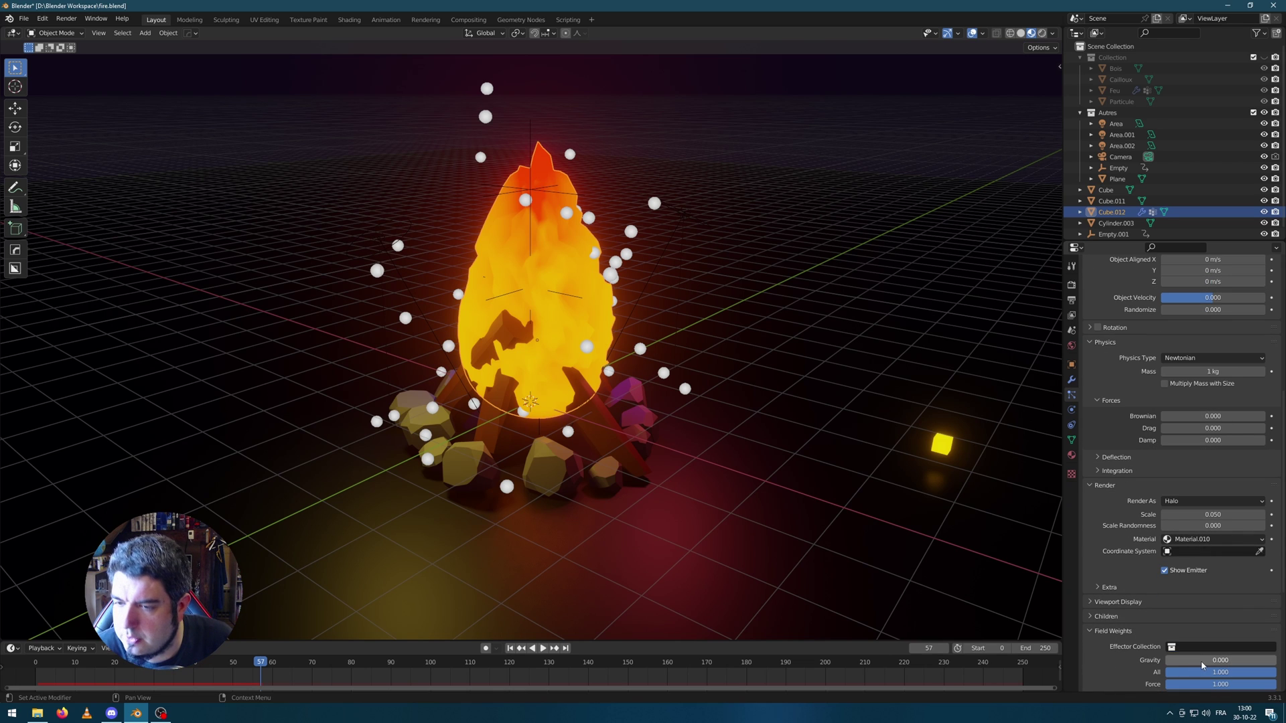
left_click(1202, 661)
type("-1")
key("Return")
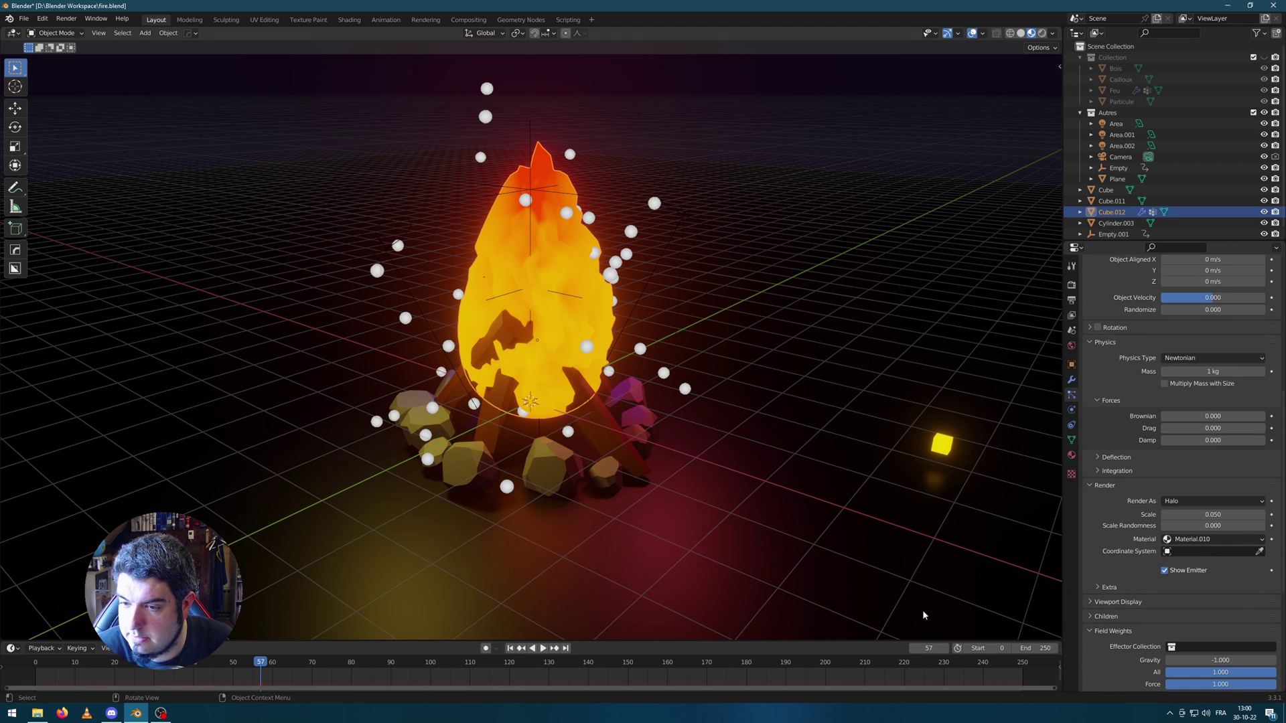
key("space")
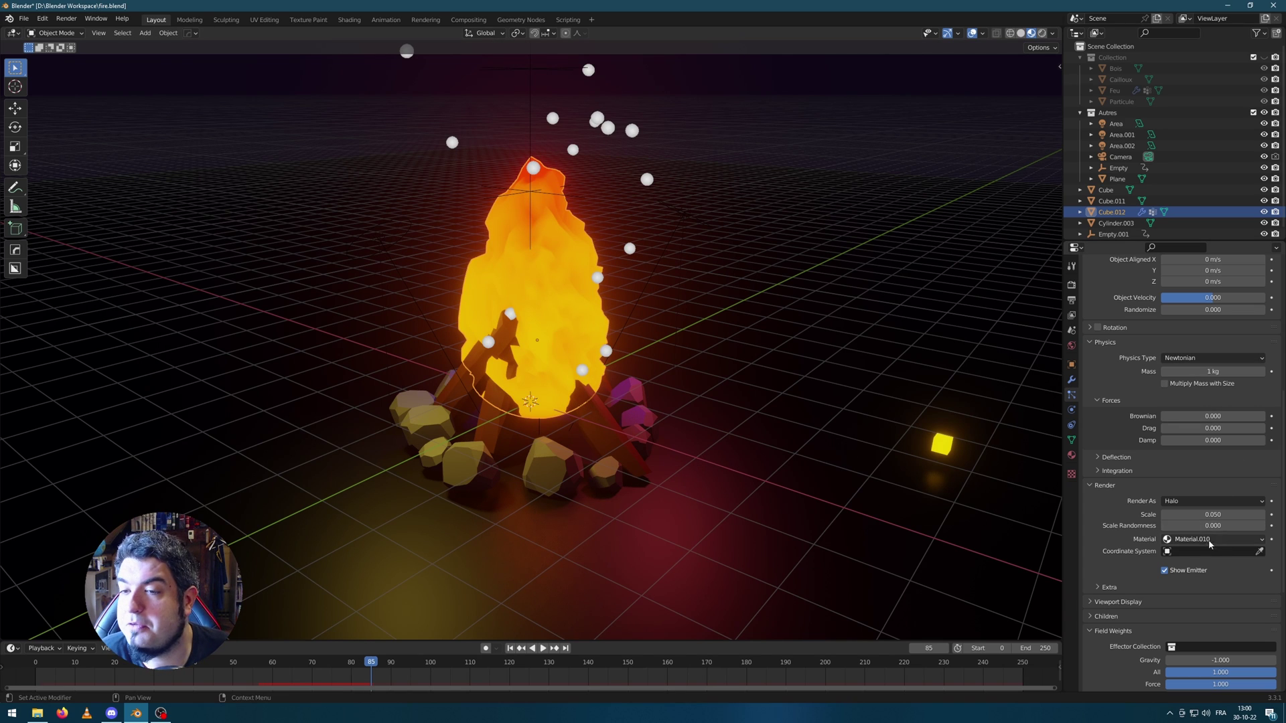
Try a gravity field weight of -0.5 and replay the particle animation from the first frame.
scroll(1188, 516, "down", 3)
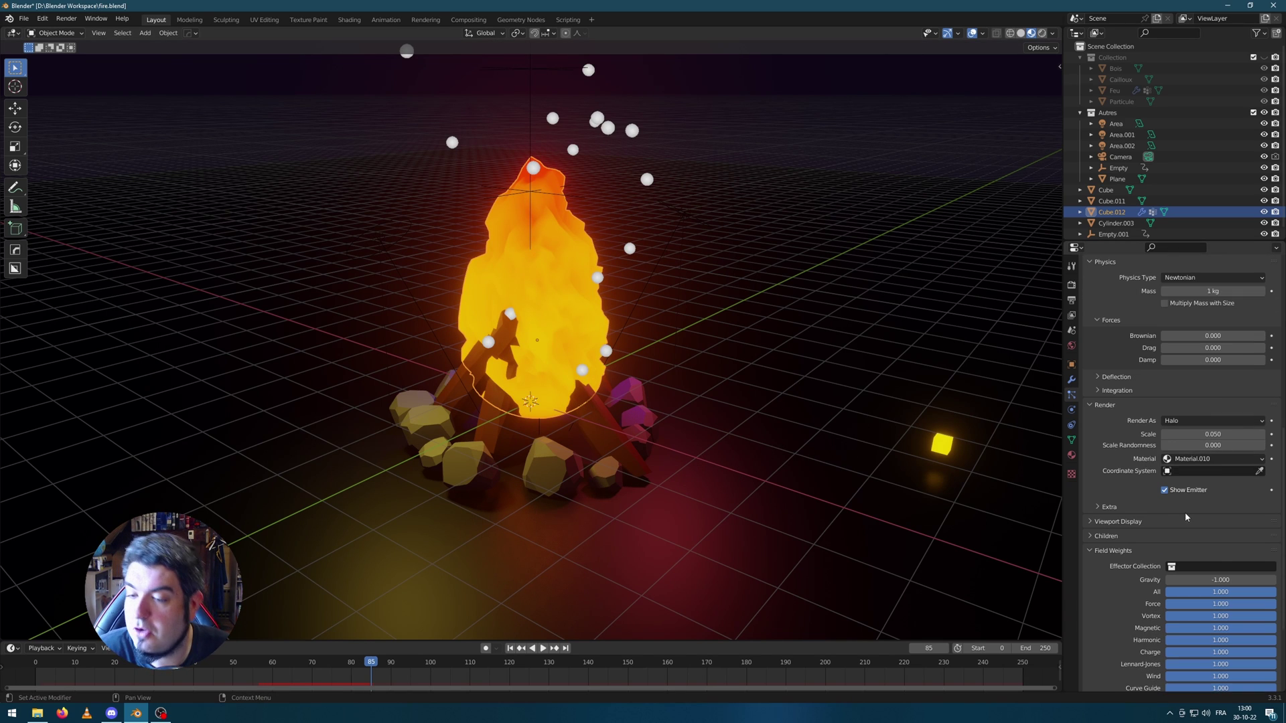
left_click(1250, 581)
key("BackSpace")
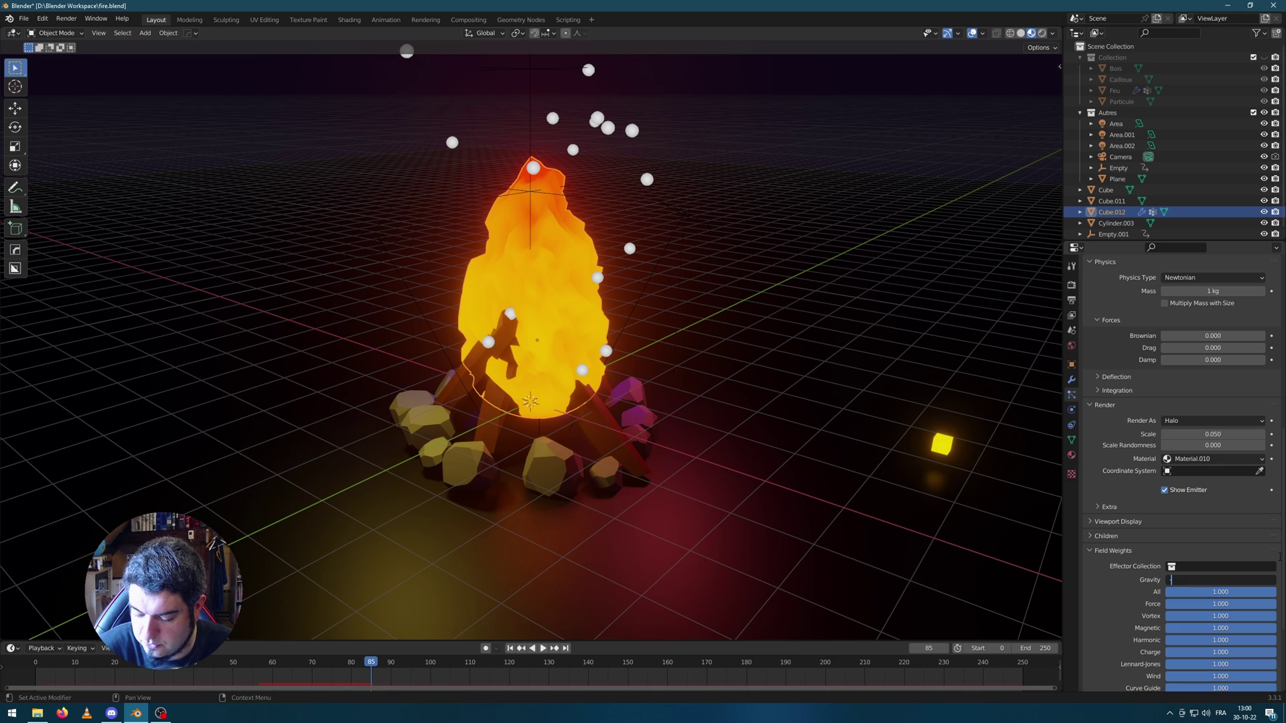
type("-0.5")
key("Return")
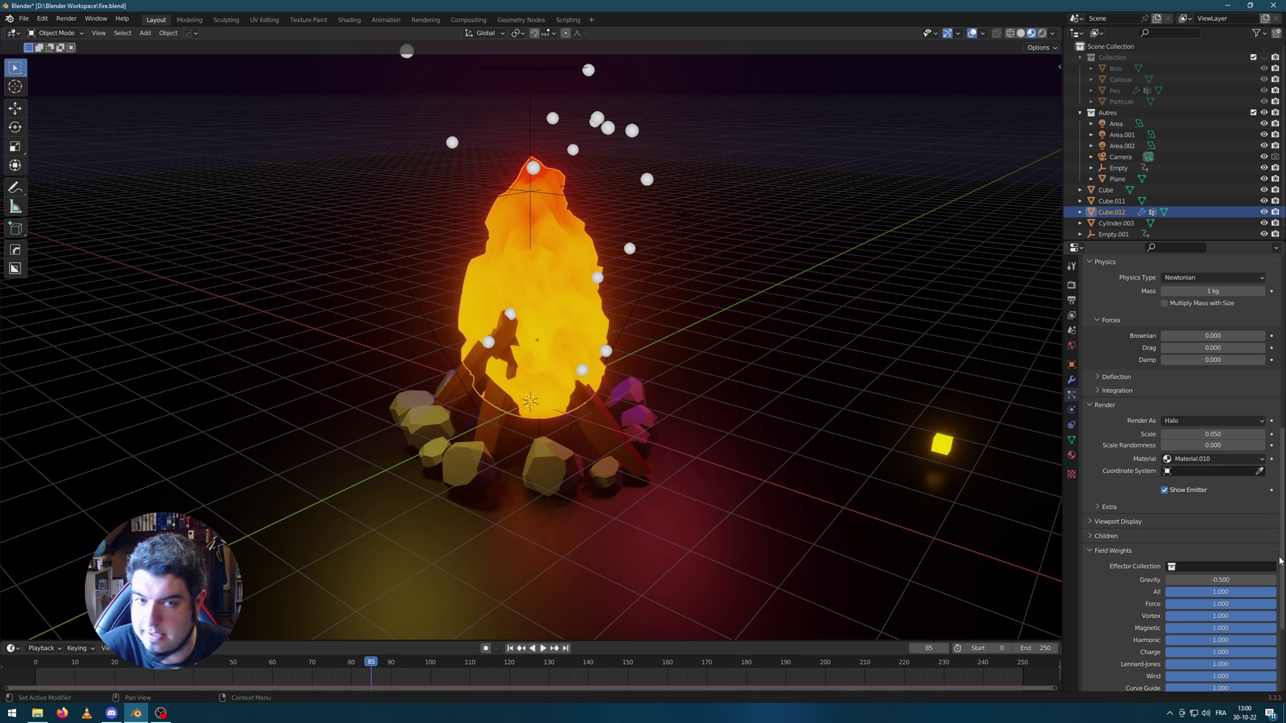
left_click(511, 649)
key("space")
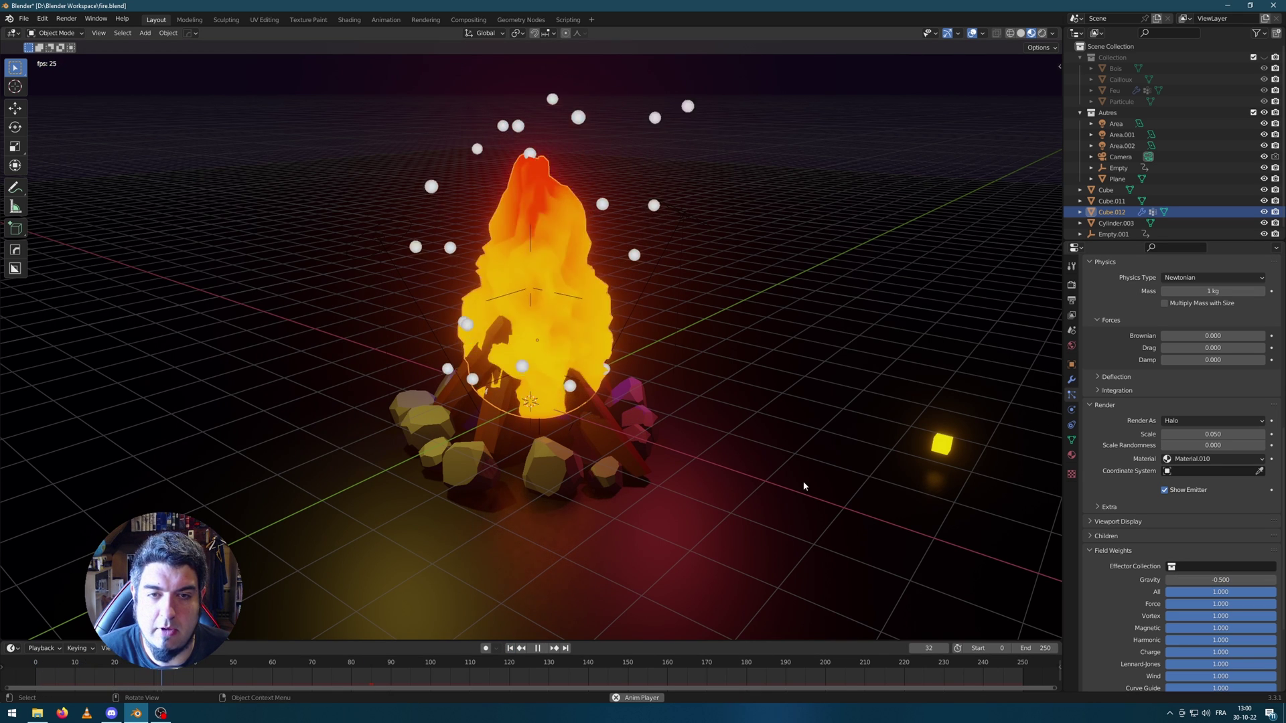
scroll(816, 346, "down", 6)
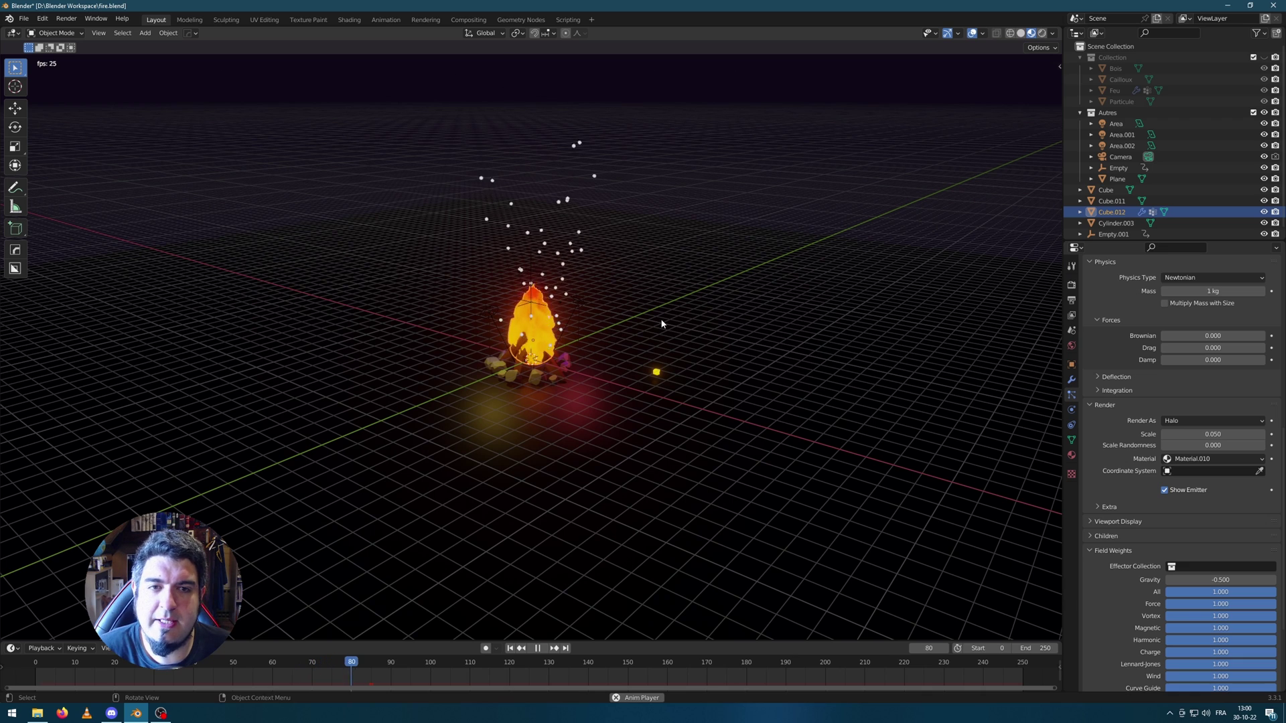
scroll(643, 322, "up", 6)
key("space")
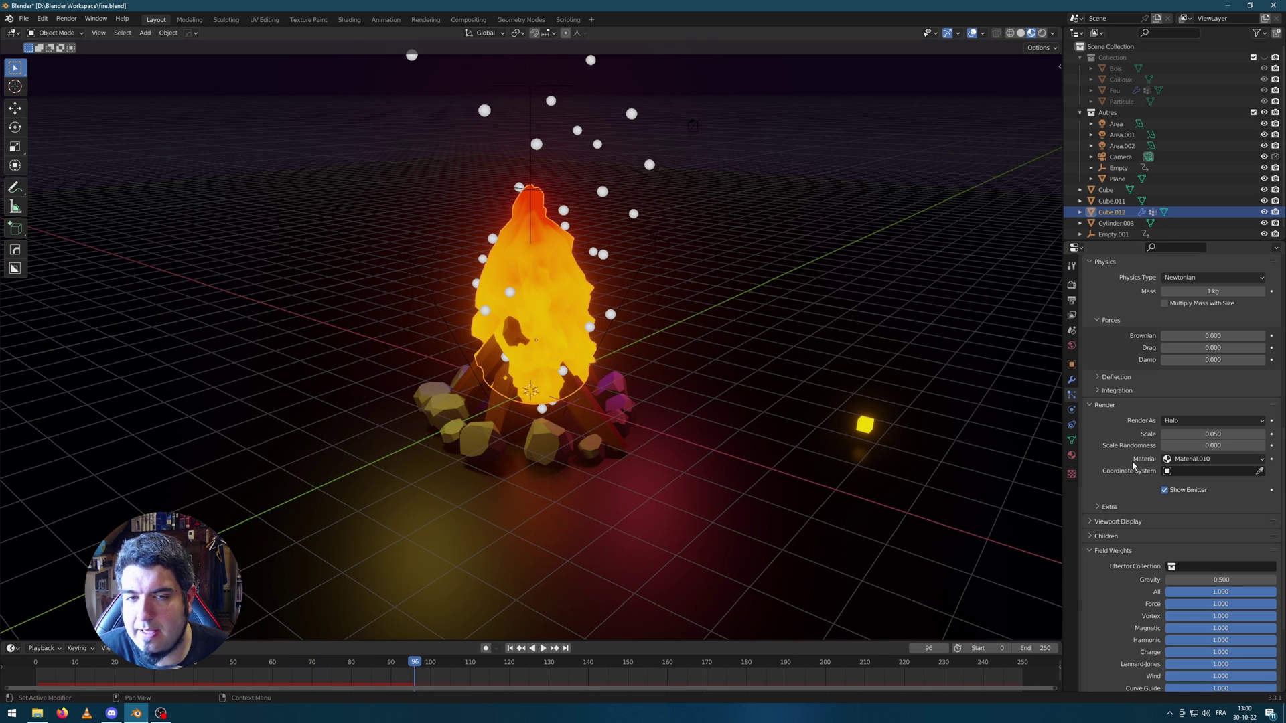
Reset the flame particles' gravity field weight to 0.
left_click(1220, 580)
type("0")
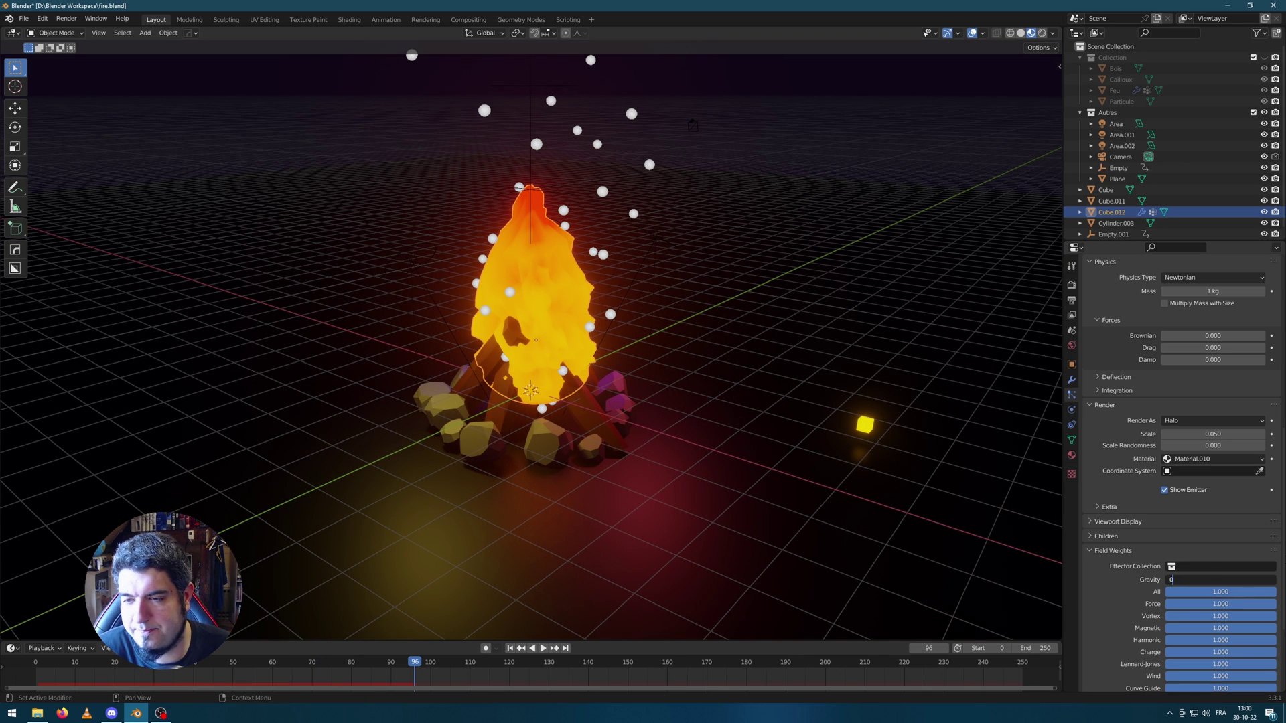
key("Return")
Try an object-aligned Z velocity of 0.5 m/s for the particles and replay the animation from the first frame.
scroll(693, 410, "up", 2)
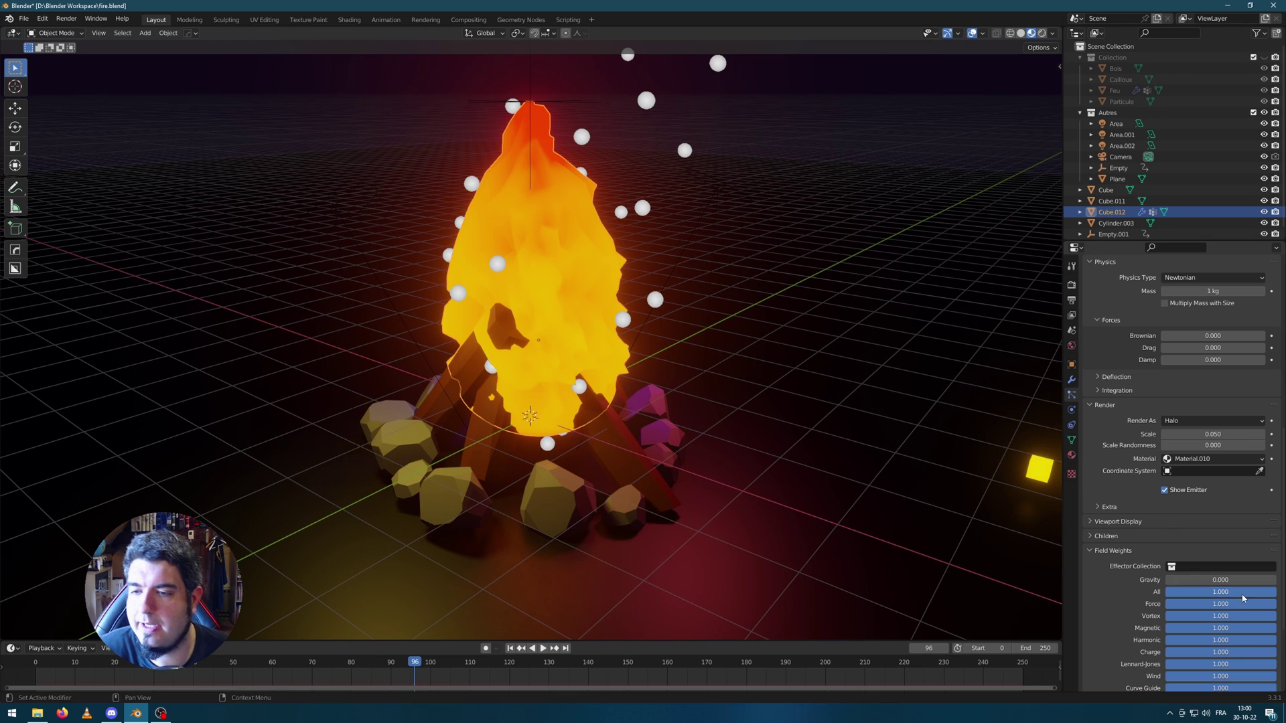
scroll(1224, 519, "up", 3)
scroll(1199, 455, "up", 3)
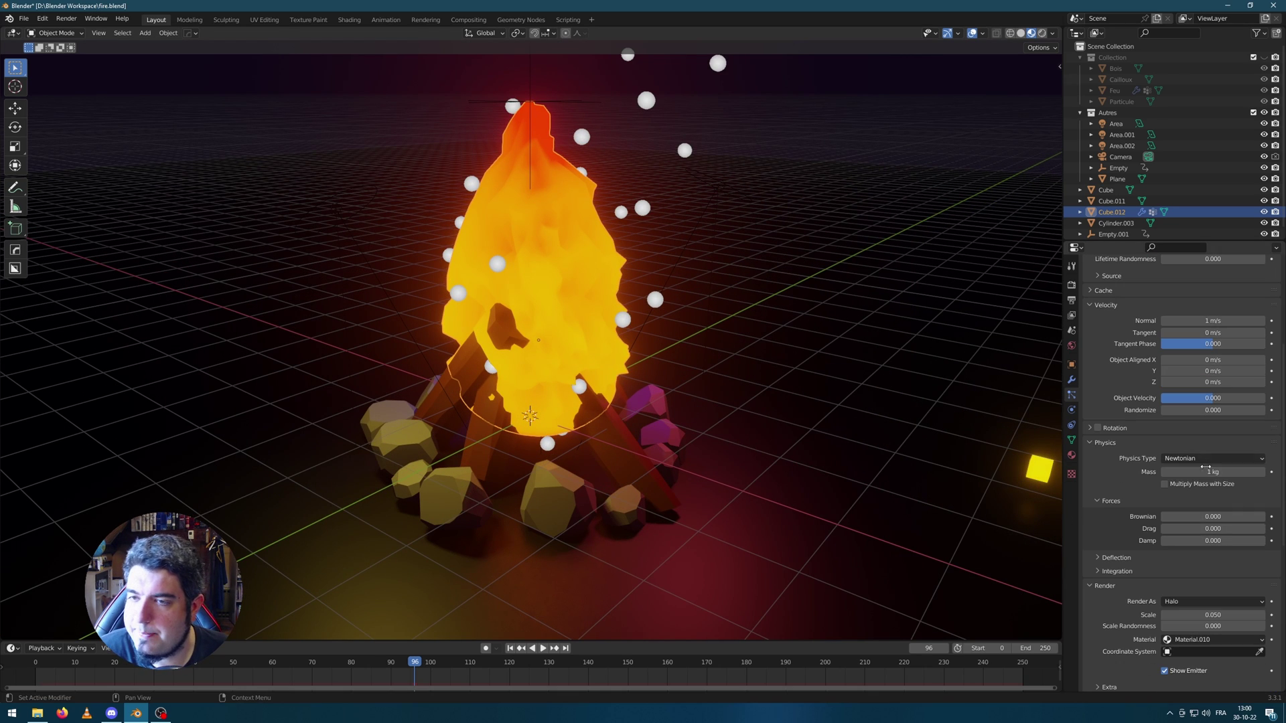
scroll(1209, 483, "up", 1)
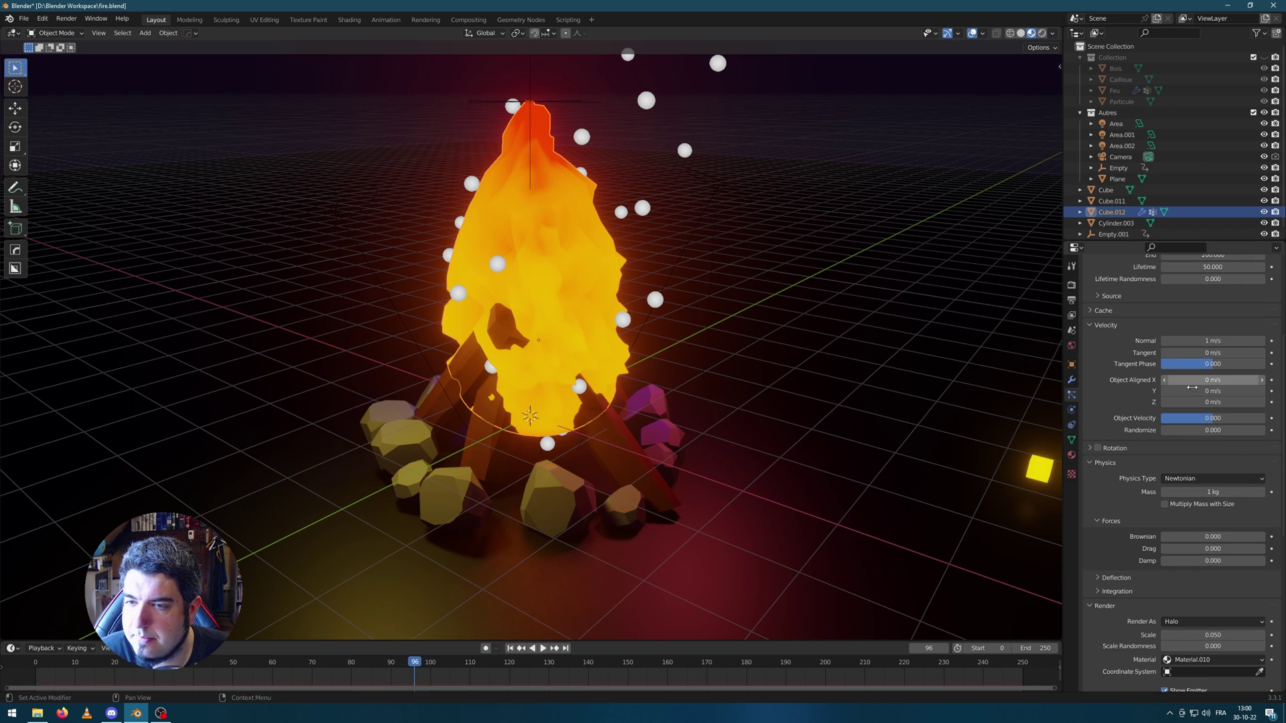
left_click(1213, 402)
type("1")
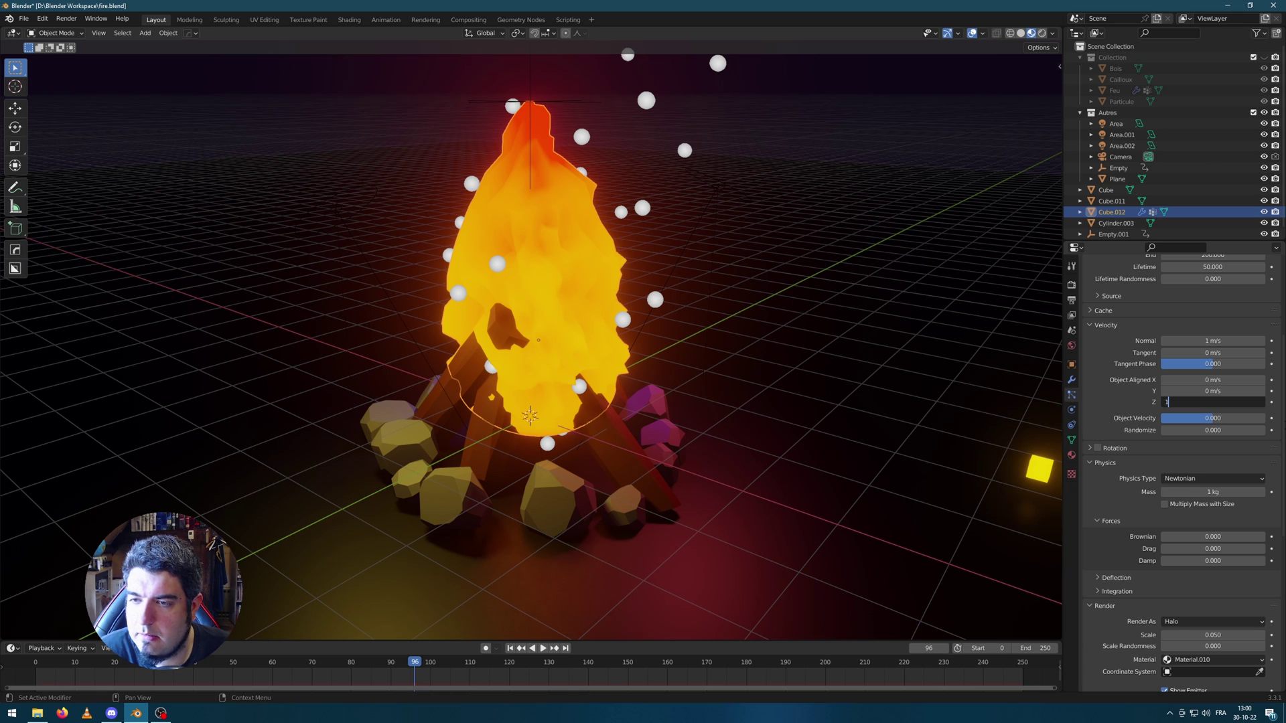
type("0.5")
key("Return")
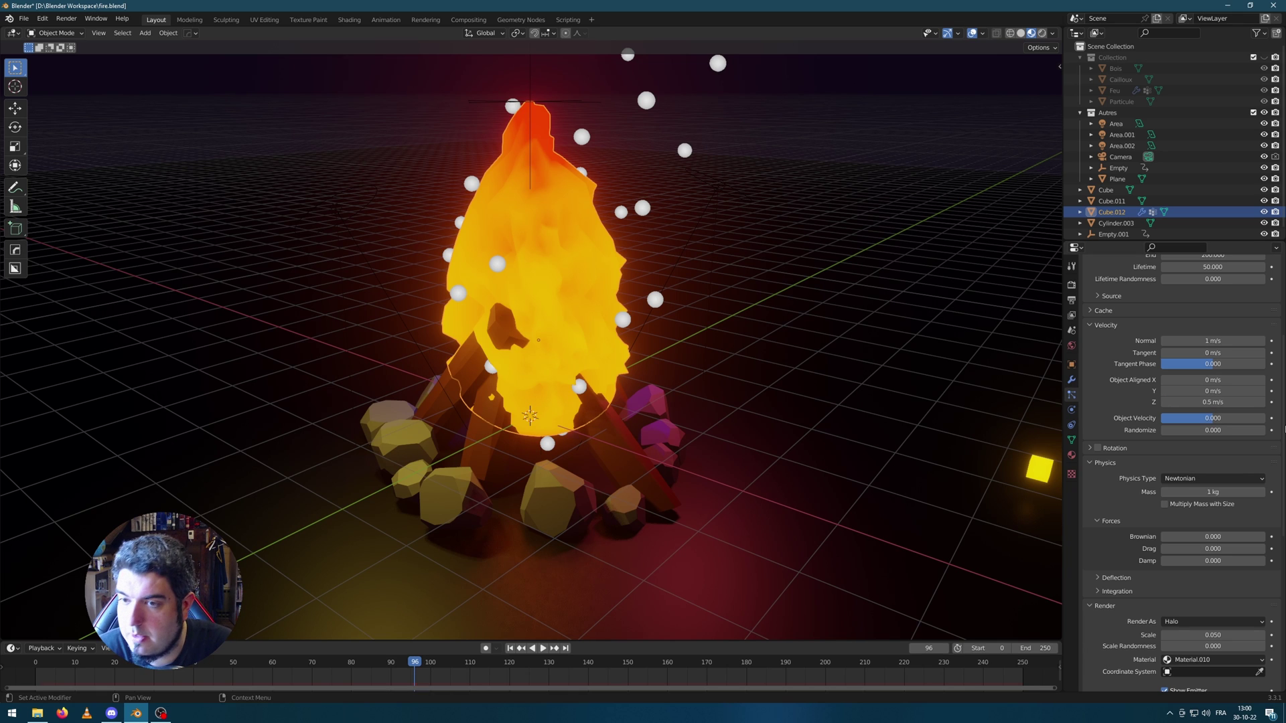
left_click(510, 648)
left_click(543, 648)
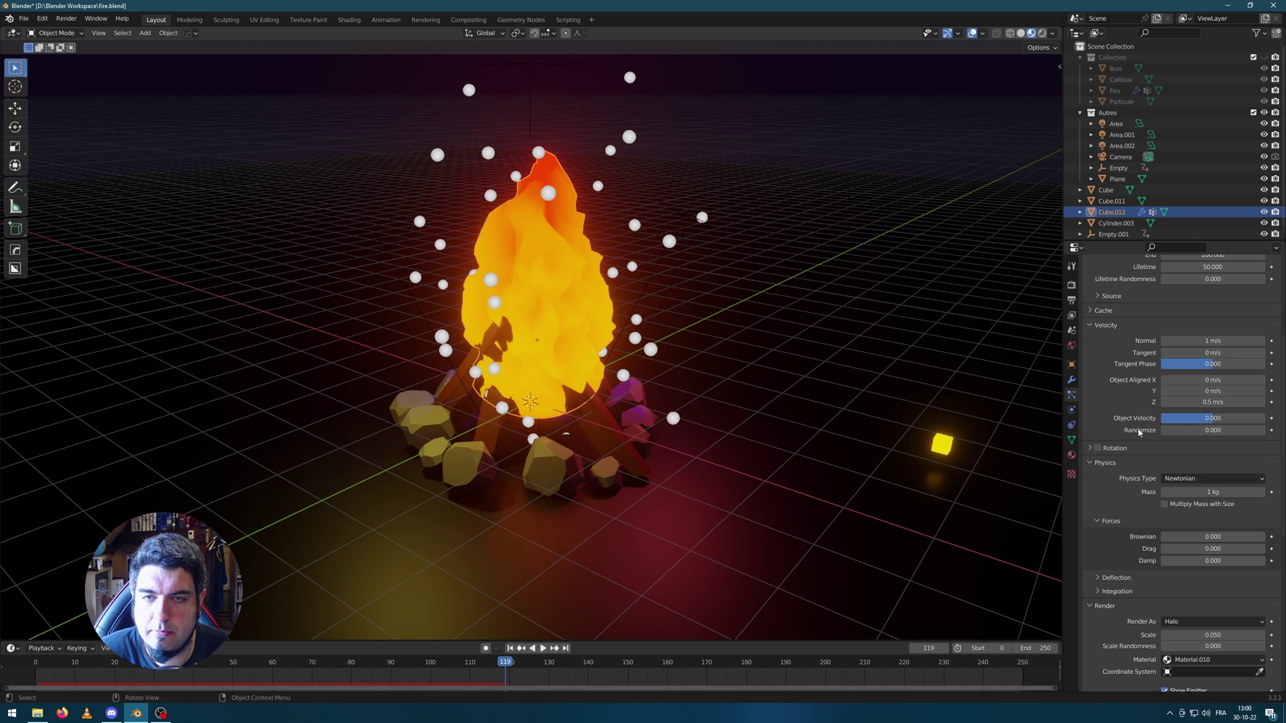
key("space")
Set the particles' object-aligned Z velocity to 1 m/s and preview the animation from the first frame.
left_click(1213, 402)
type("1")
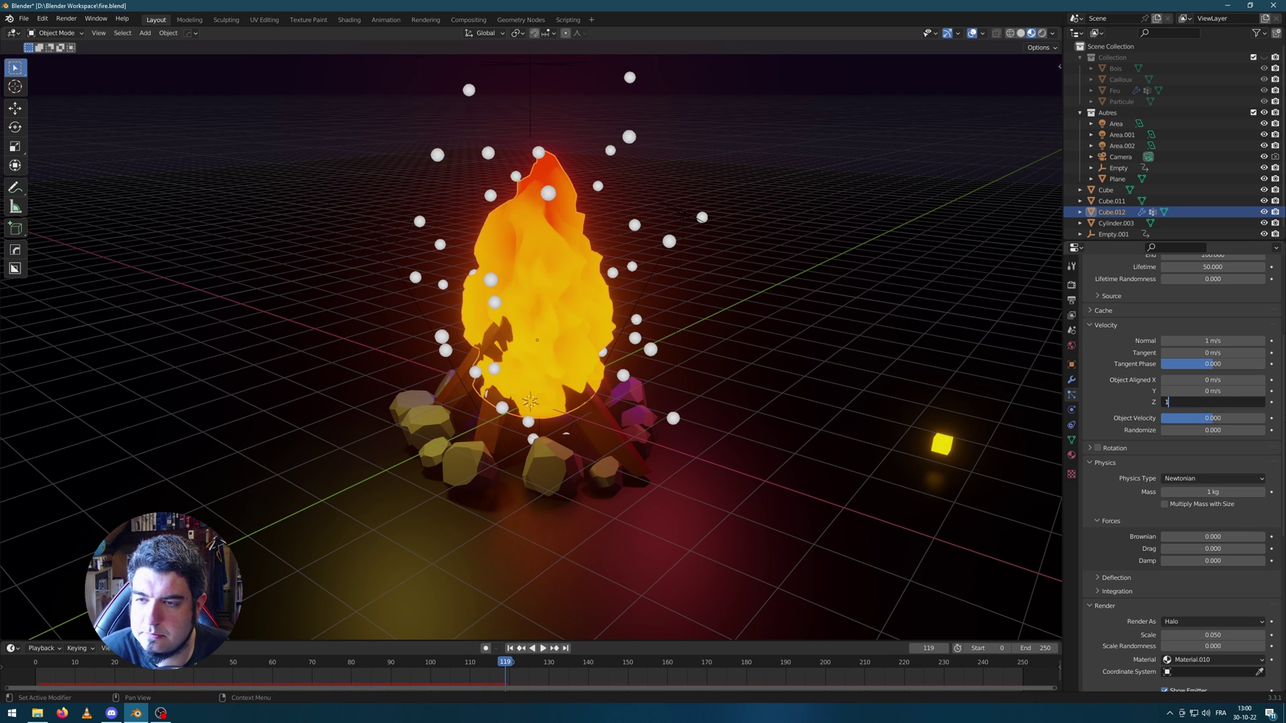
key("Return")
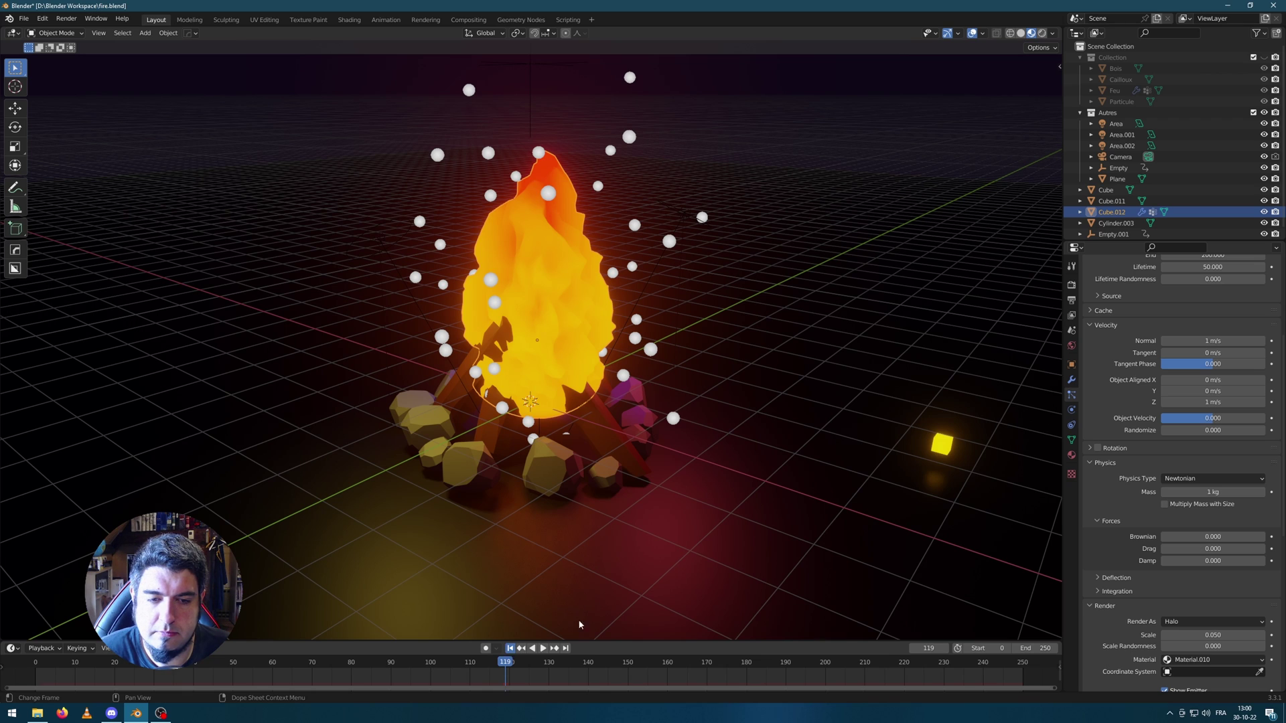
left_click(511, 649)
key("space")
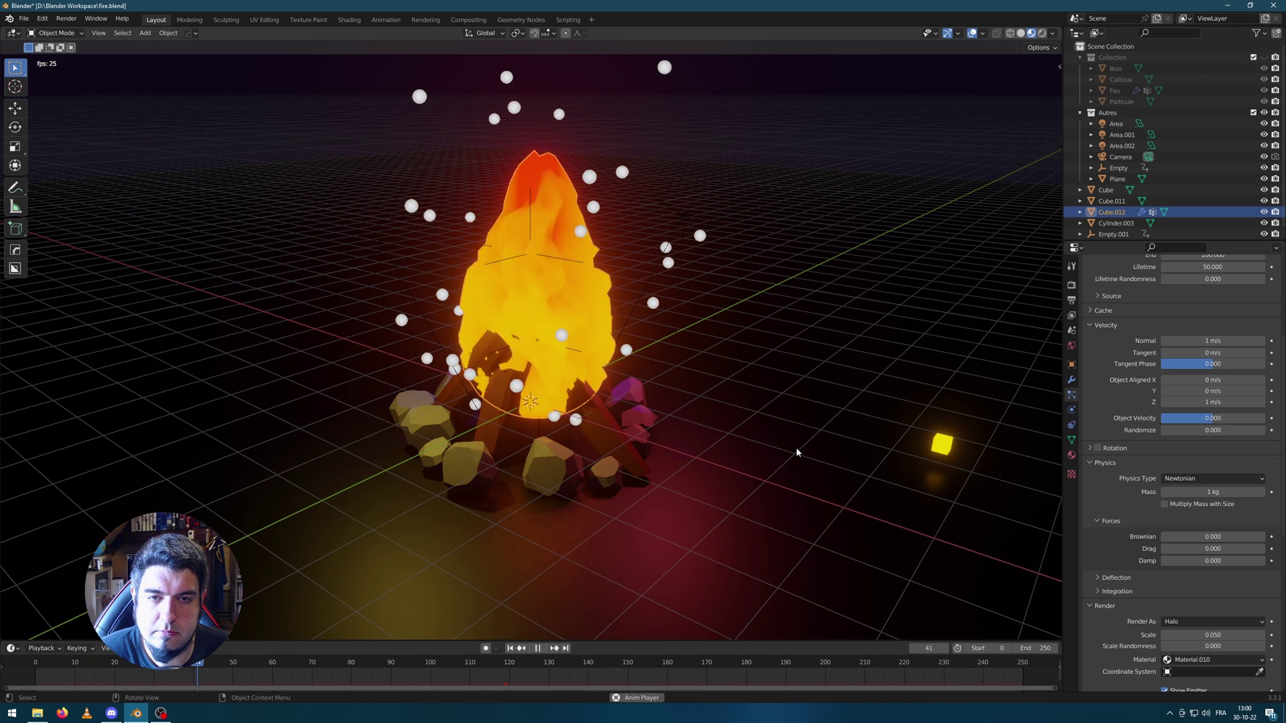
mouse_move(772, 361)
middle_mouse_down()
mouse_move(689, 347)
mouse_move(781, 368)
middle_mouse_up()
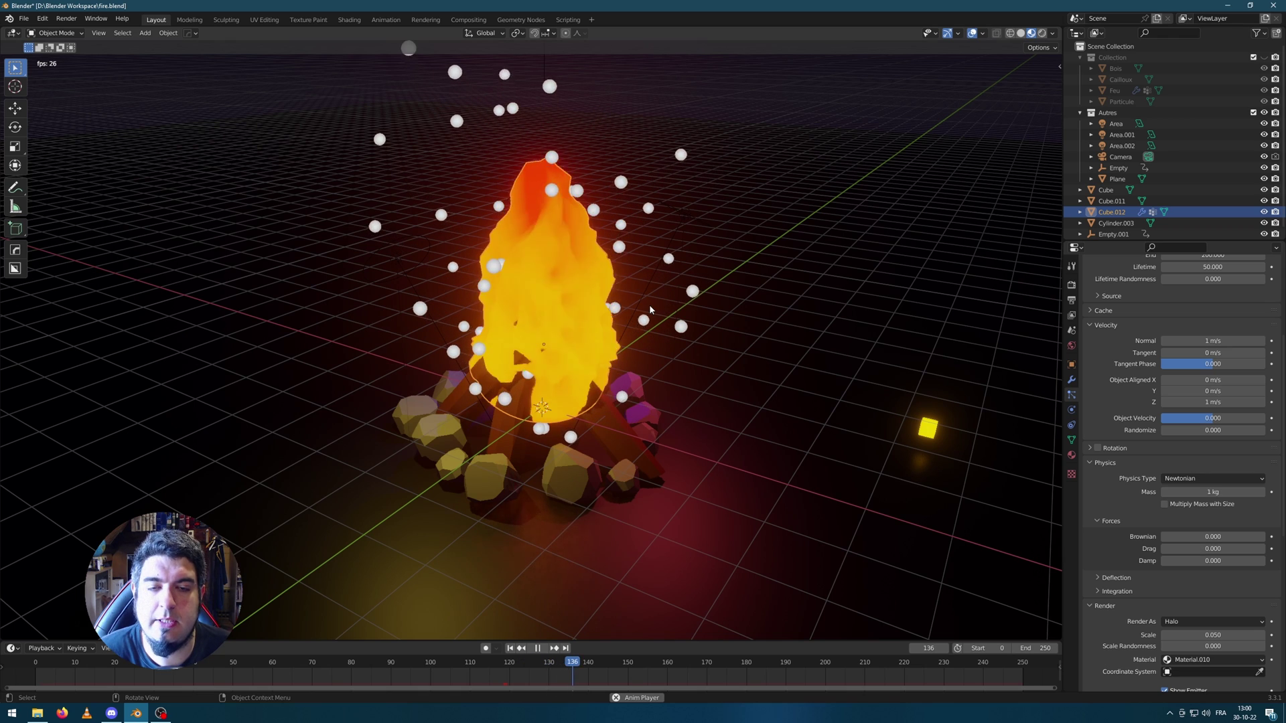
key("space")
scroll(640, 300, "up", 3)
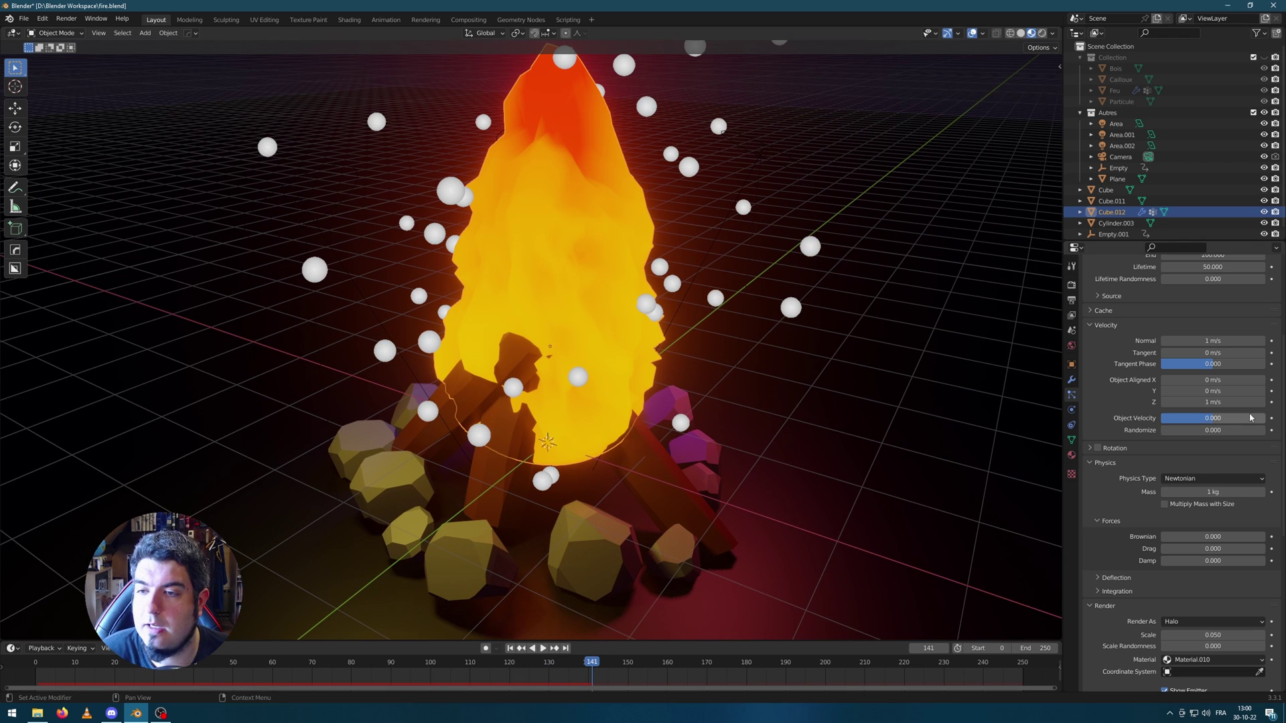
scroll(780, 377, "down", 3)
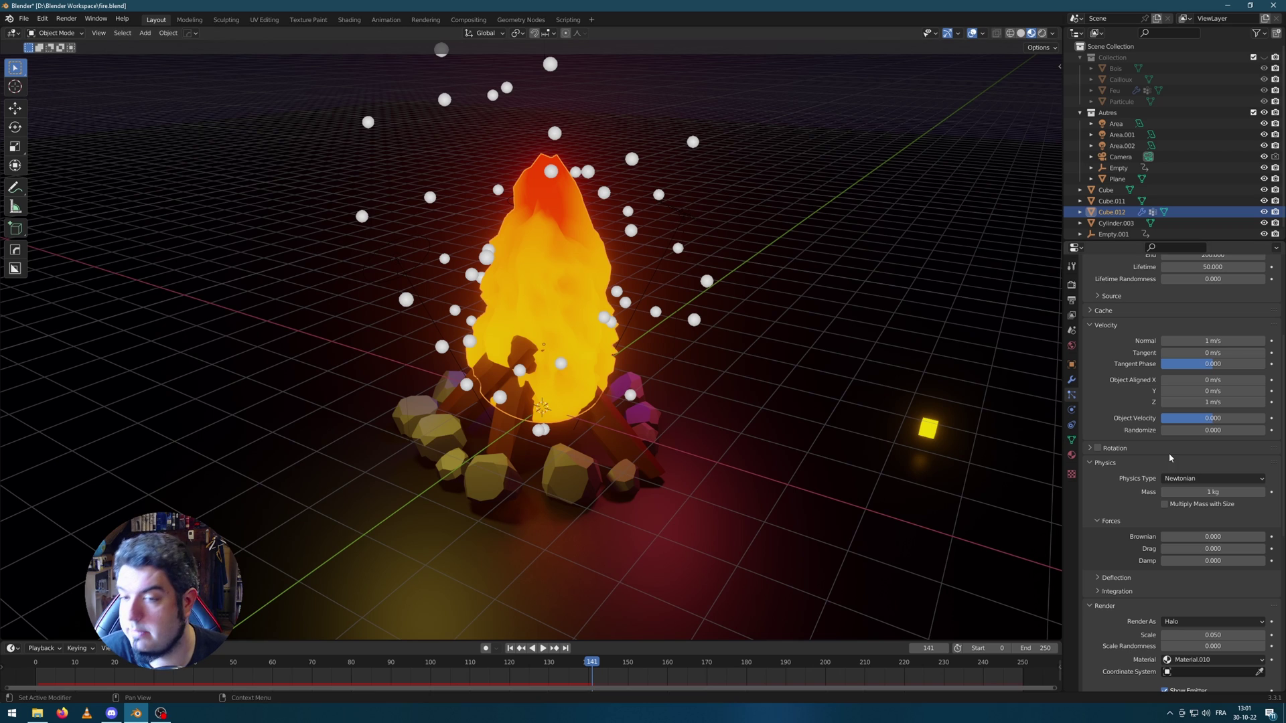
scroll(1167, 436, "down", 4)
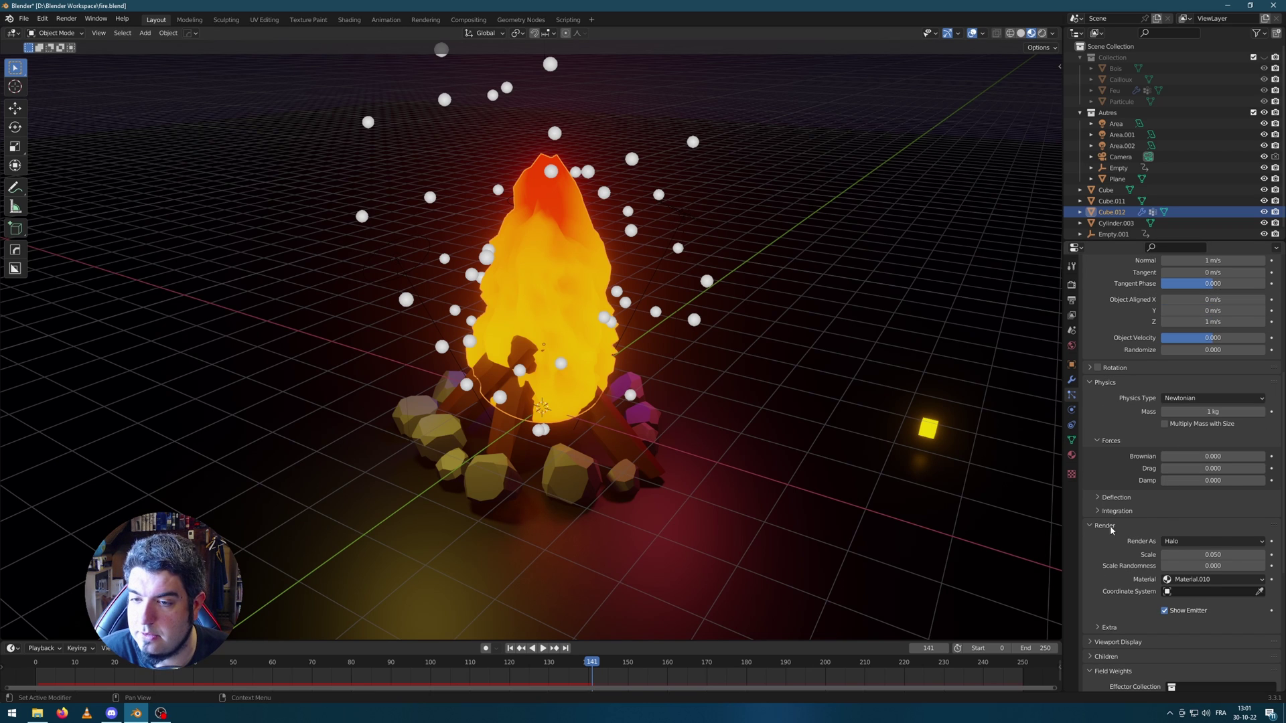
Render the flame particles as instances of the glowing cube object at a scale of 0.260.
left_click(1189, 543)
left_click(1196, 602)
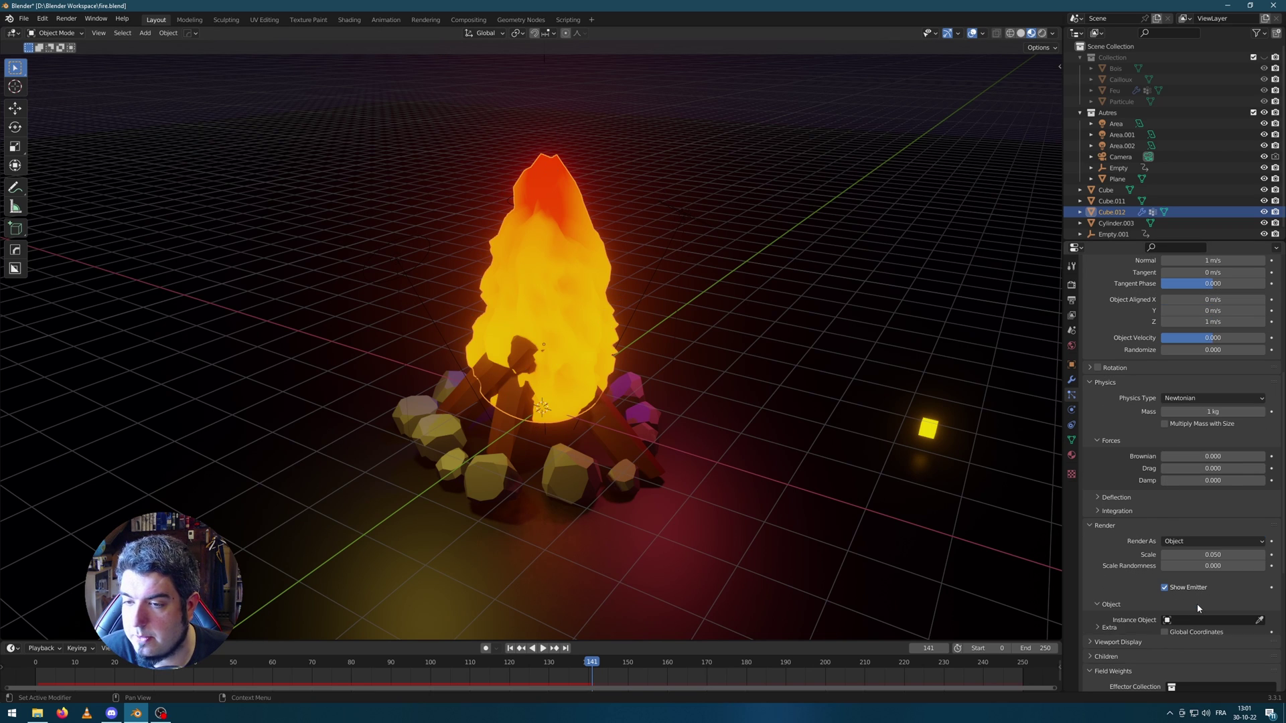
left_click(1260, 621)
left_click(930, 426)
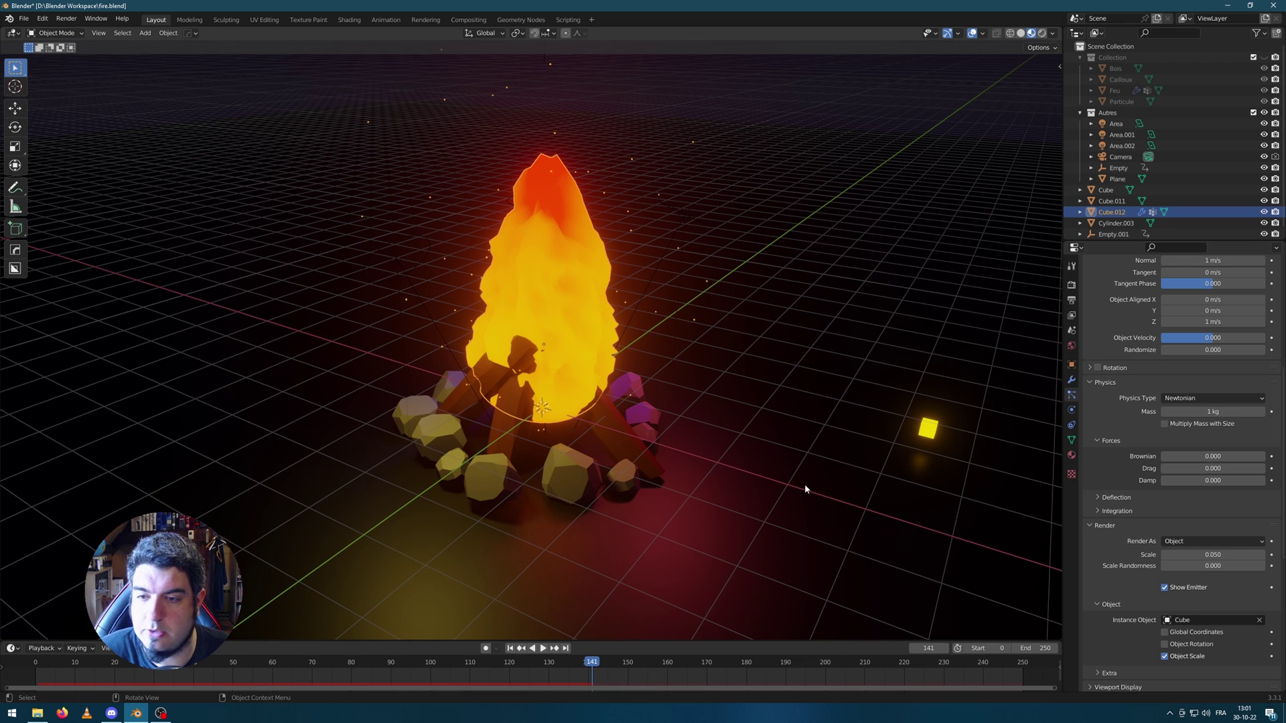
scroll(1192, 543, "down", 1)
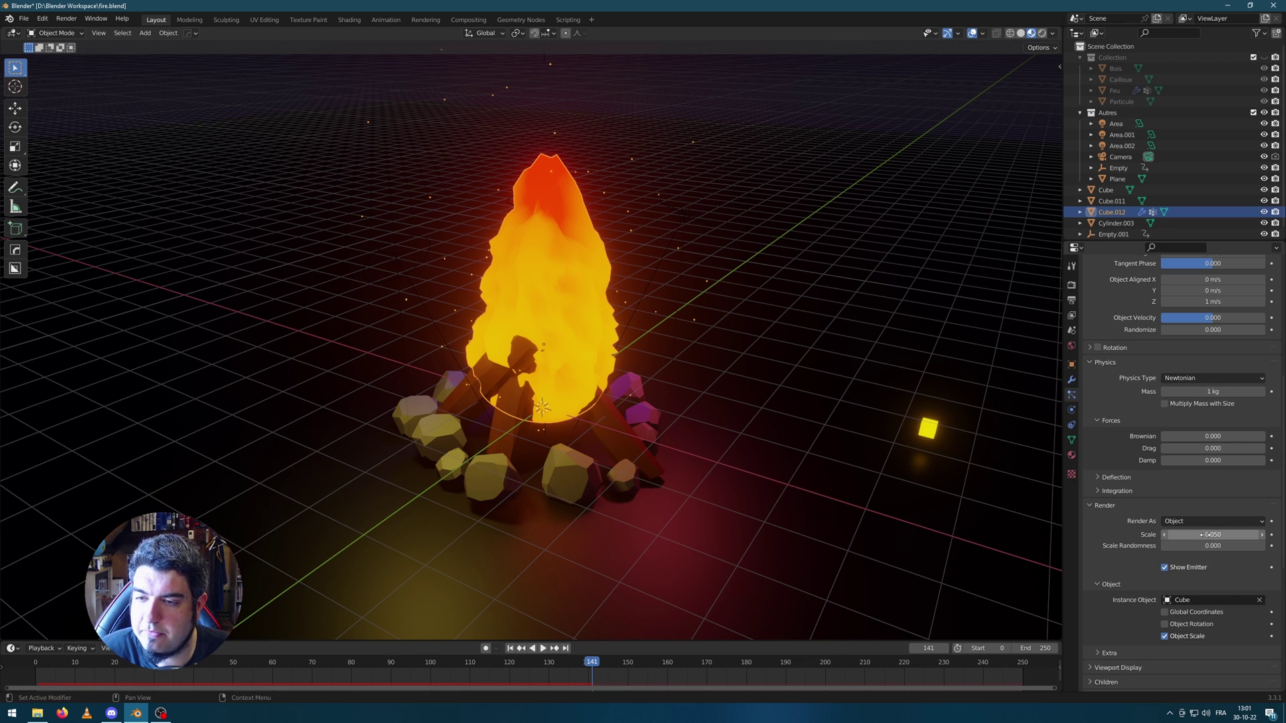
left_click_drag(1203, 535, 1251, 535)
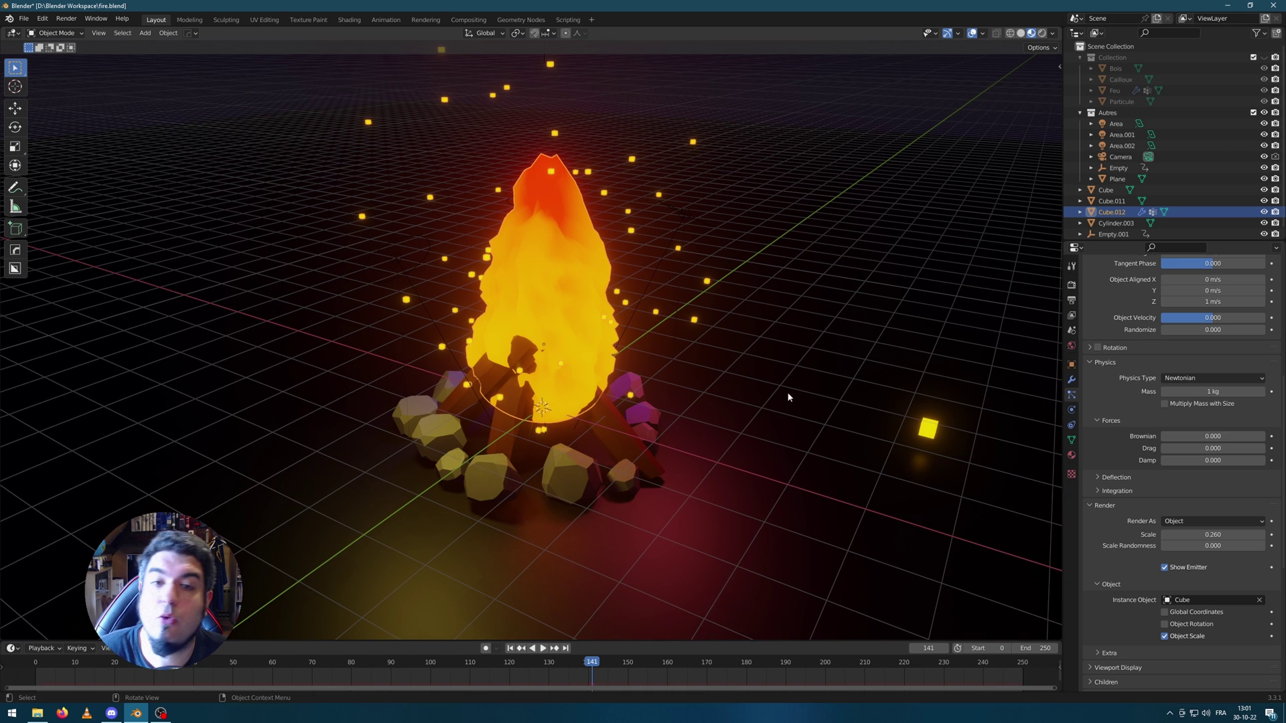
Play the animation to review the rising cube particles, and return to the first frame.
key("space")
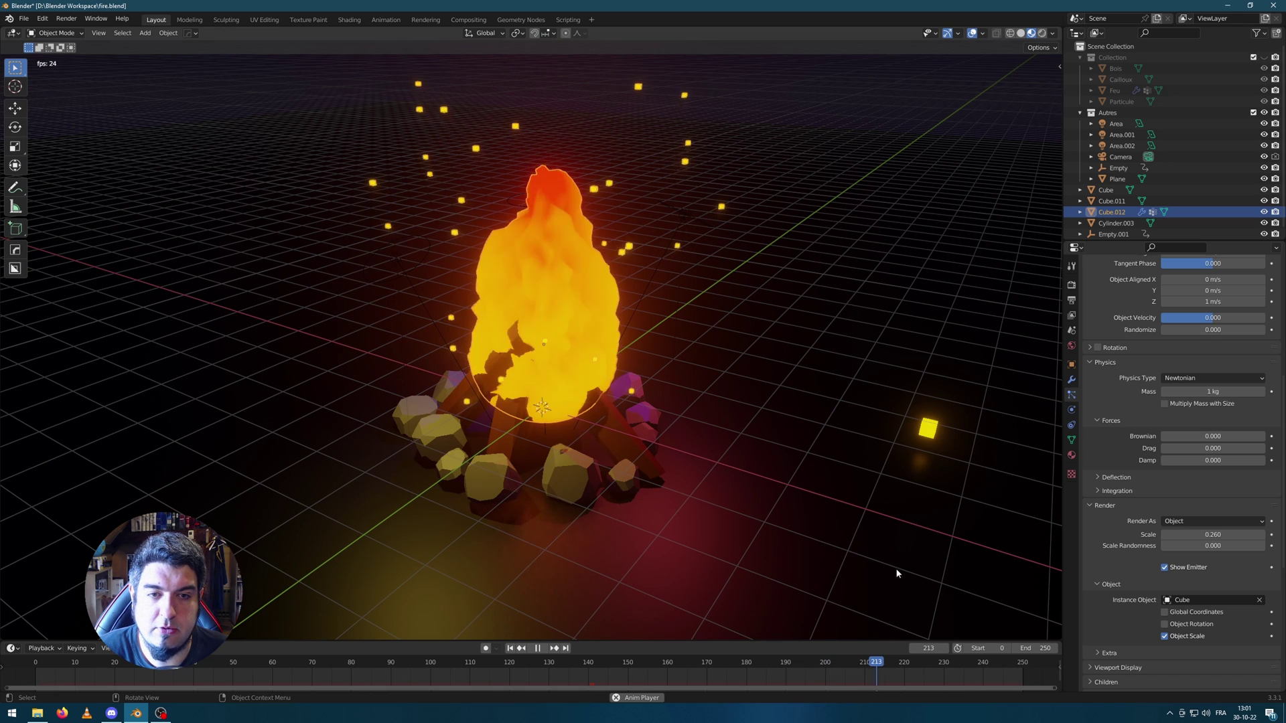
left_click(789, 380)
key("space")
middle_click_drag(812, 453, 824, 496)
key("shift+Left")
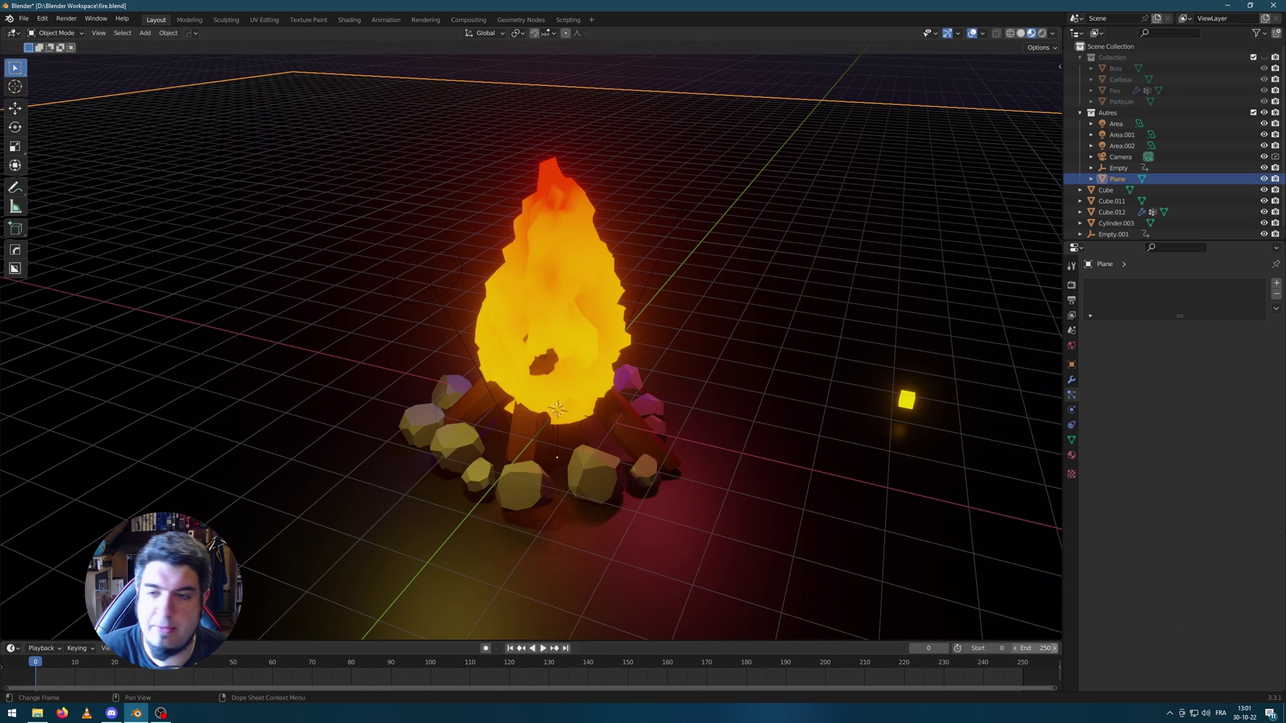
Compare the Eevee scene with Bloom and Screen Space Reflections each switched off and back on.
left_click(1072, 286)
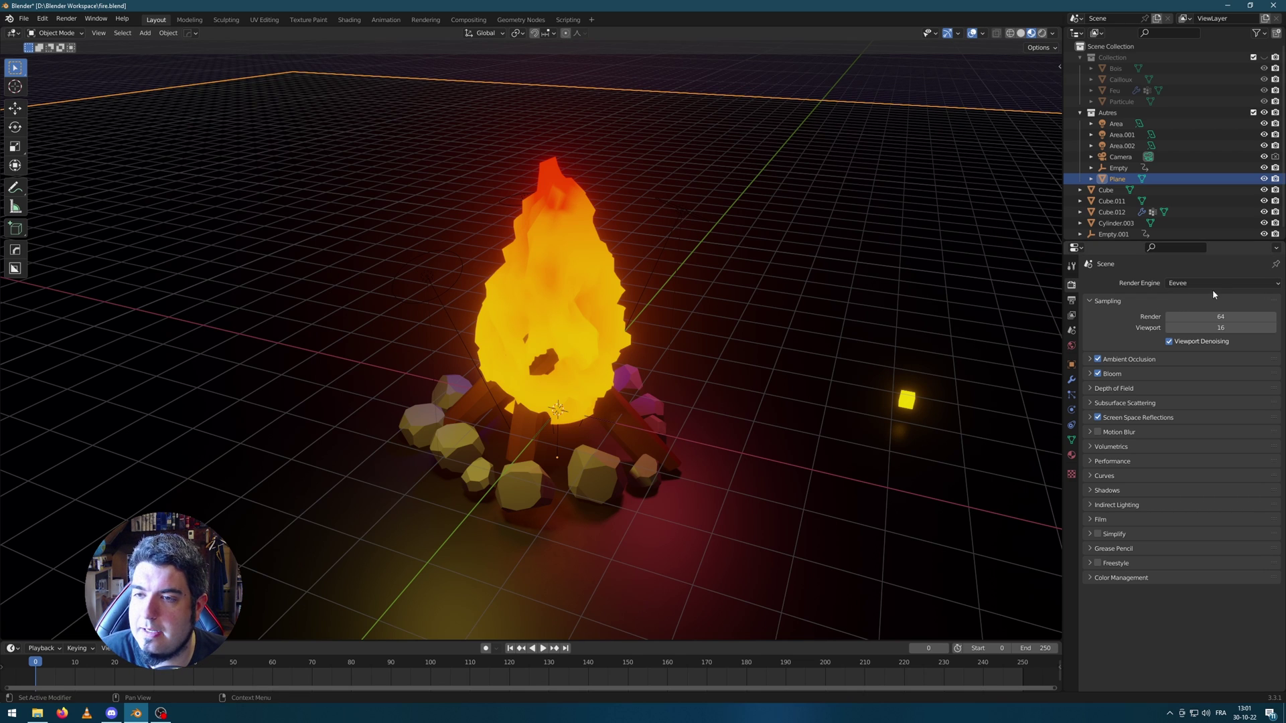
left_click(1098, 375)
left_click(1098, 375)
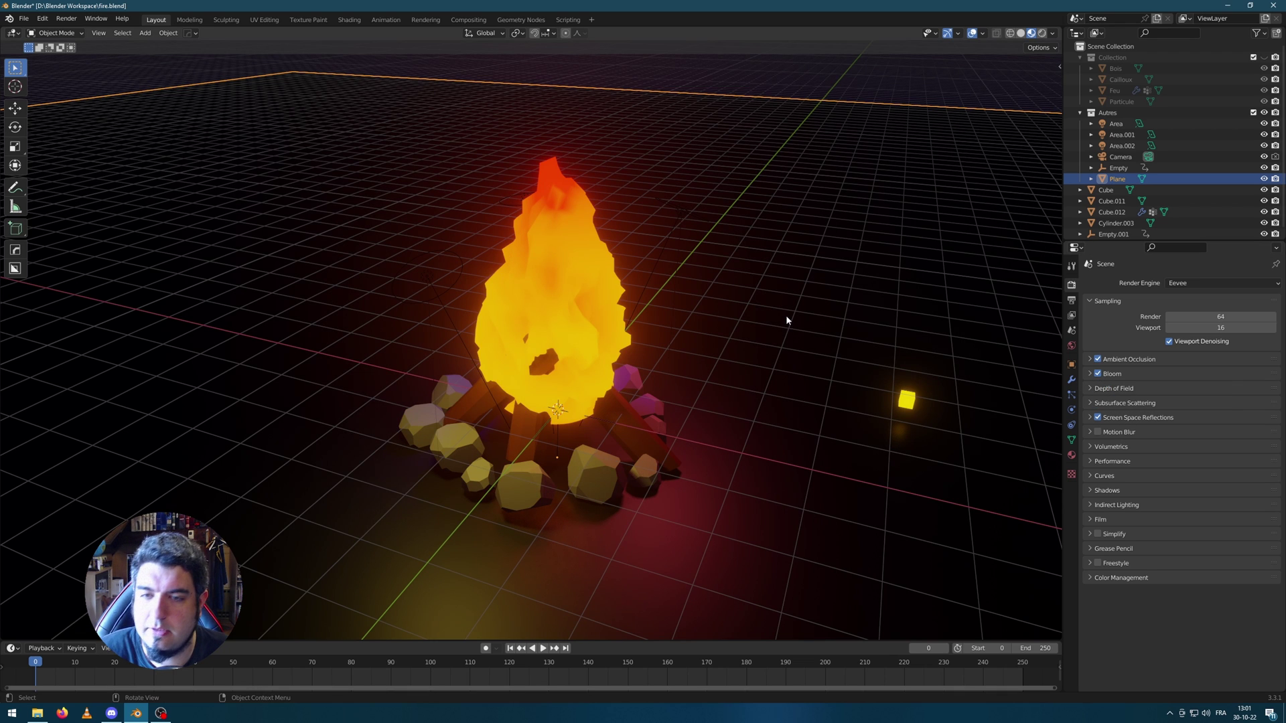
key("KP_0")
middle_click_drag(866, 446, 884, 402)
left_click(1097, 418)
left_click(1098, 418)
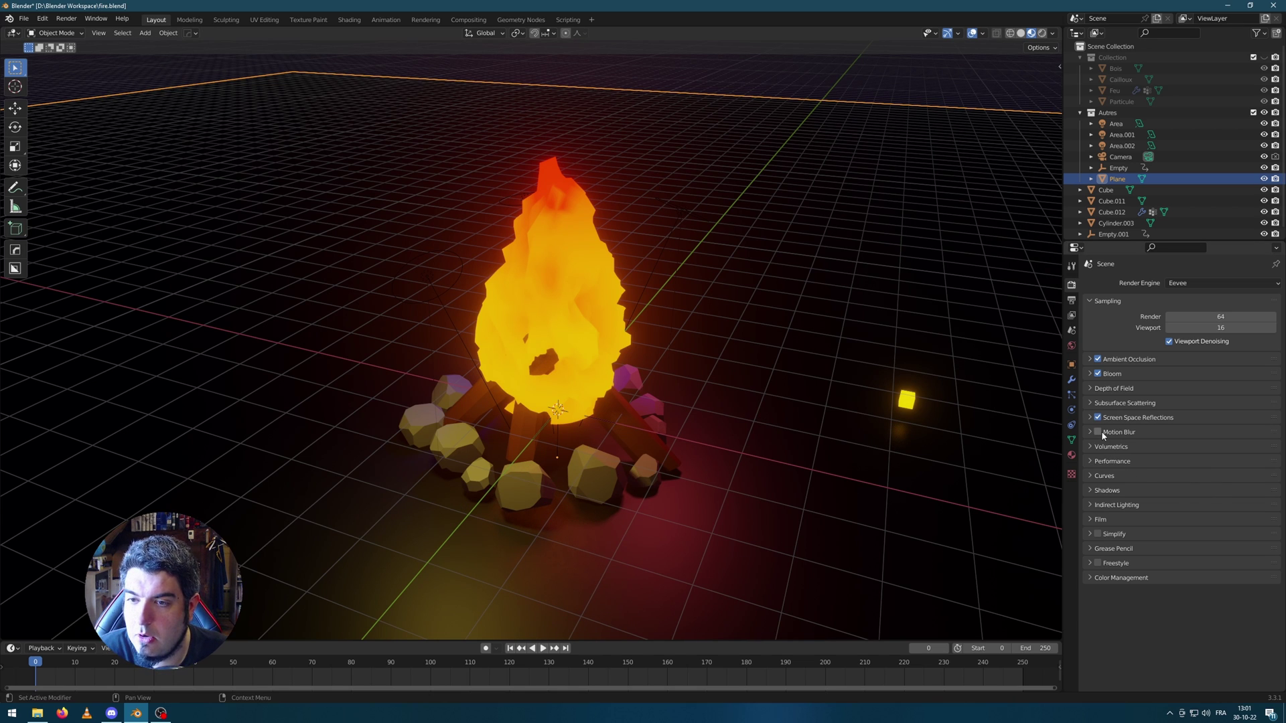
Enable Motion Blur in the render settings and preview the animation through the camera.
key("KP_0")
key("space")
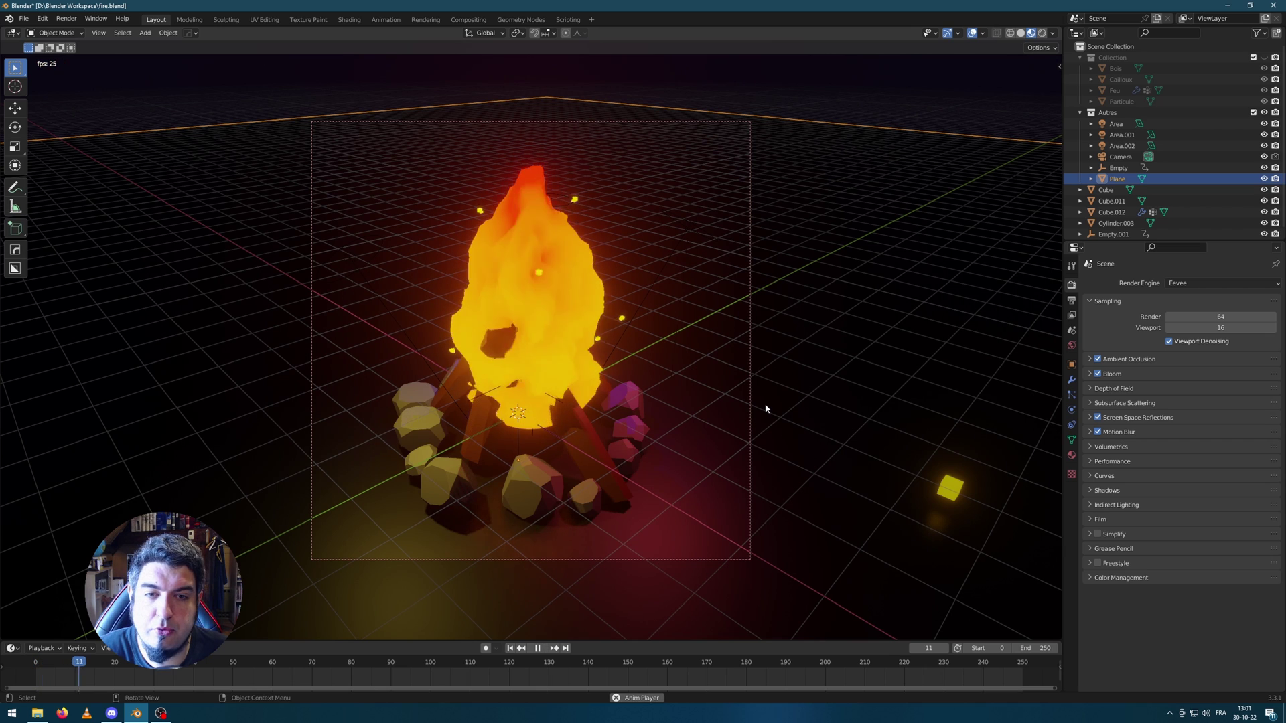
key("space")
key("KP_0")
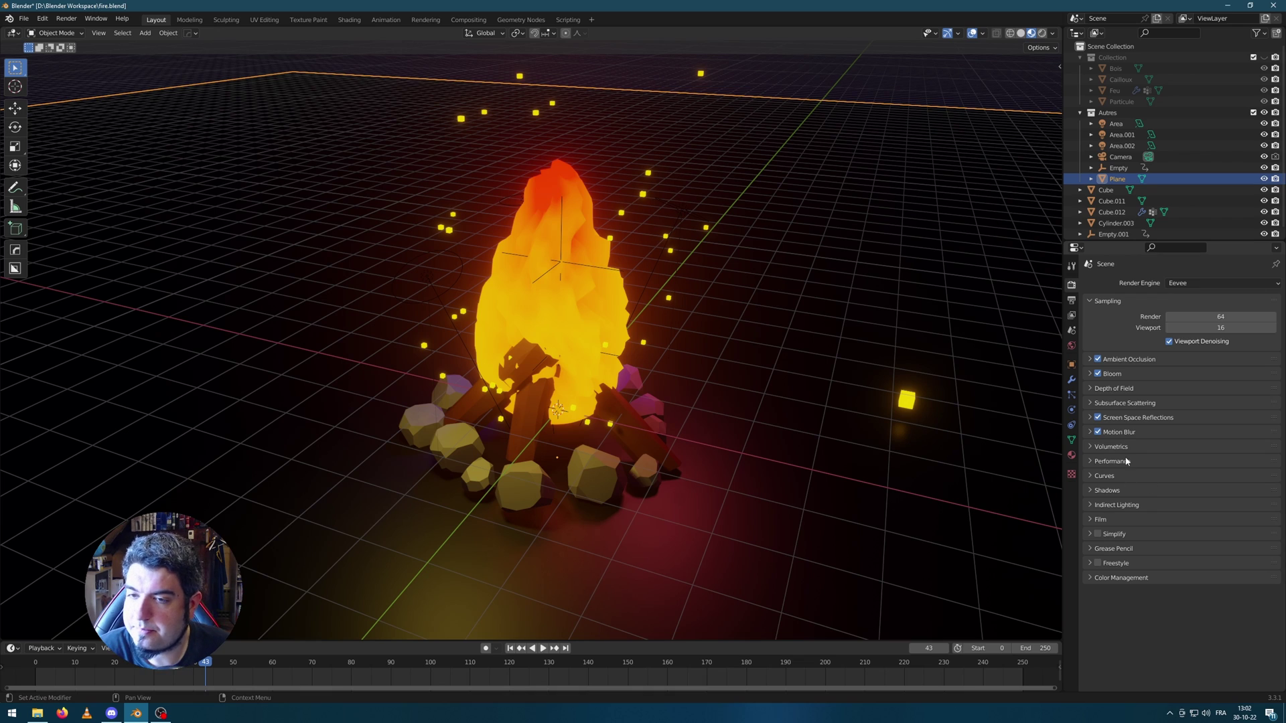
Configure the render output as FFmpeg Video with a Matroska container, the H.264 codec and medium output quality.
left_click(1072, 300)
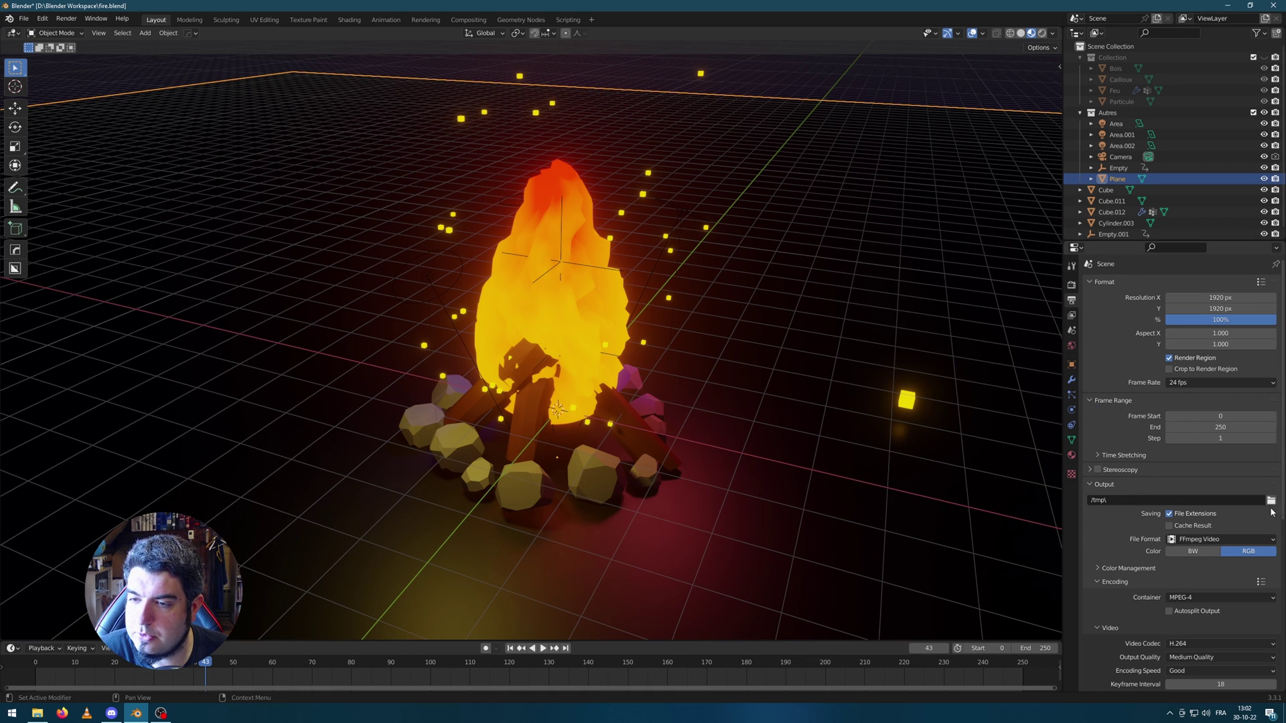
left_click(1208, 541)
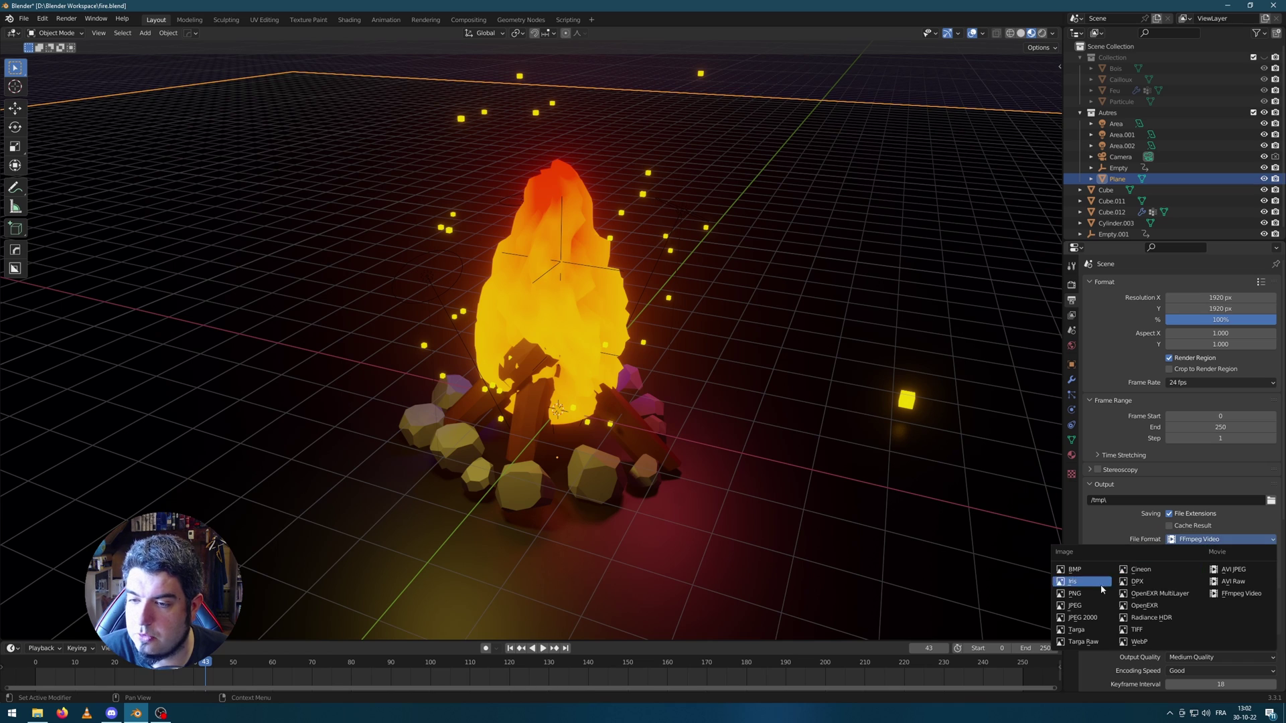
left_click(1248, 594)
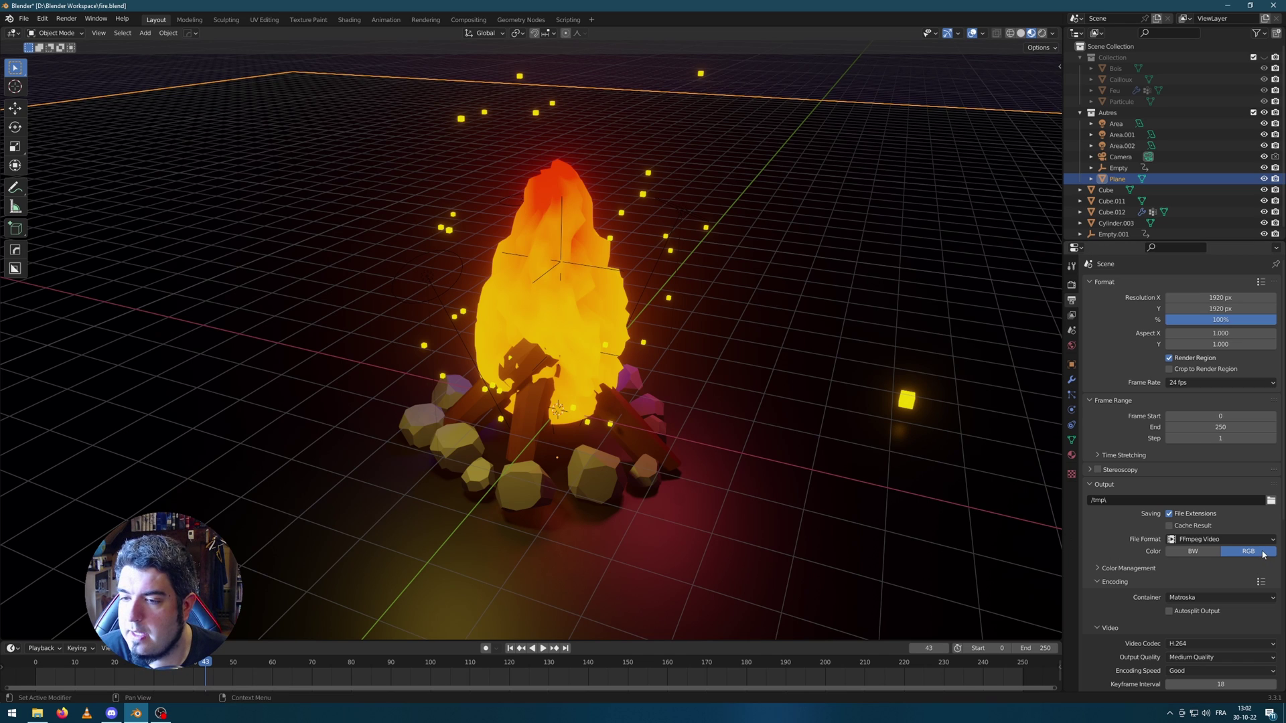
scroll(1180, 592, "down", 3)
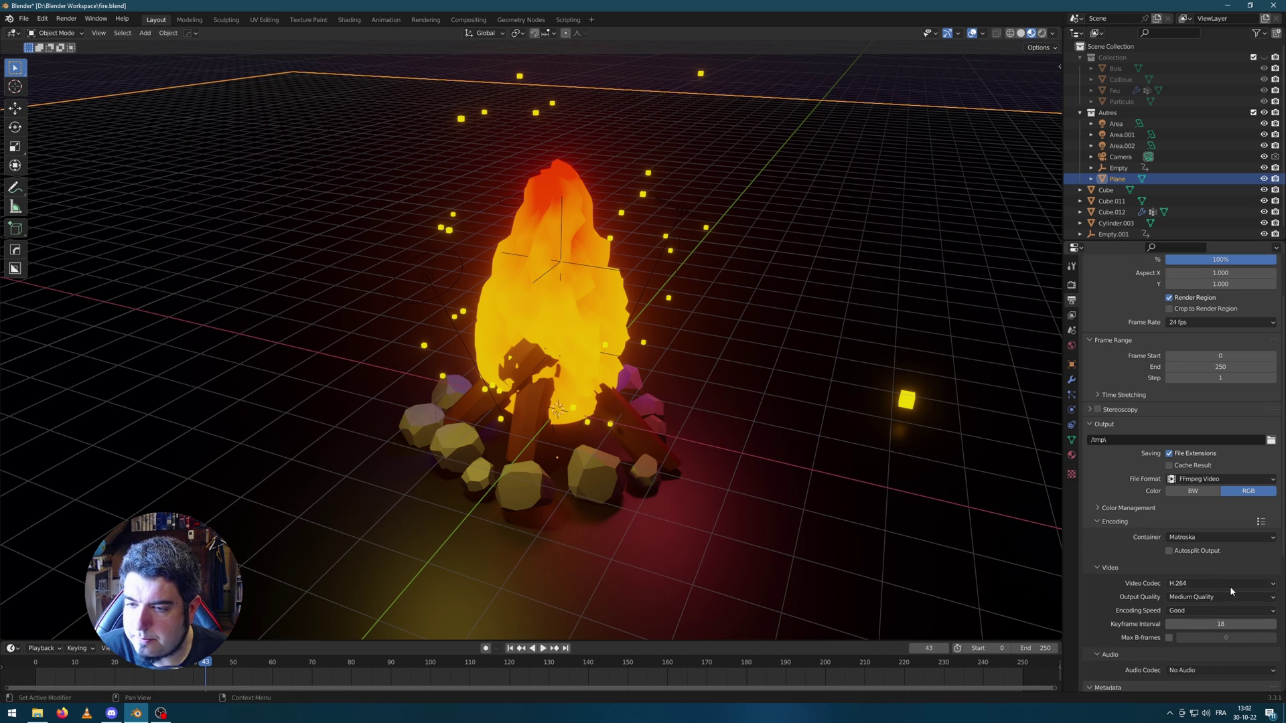
scroll(1226, 583, "down", 1)
left_click(1192, 578)
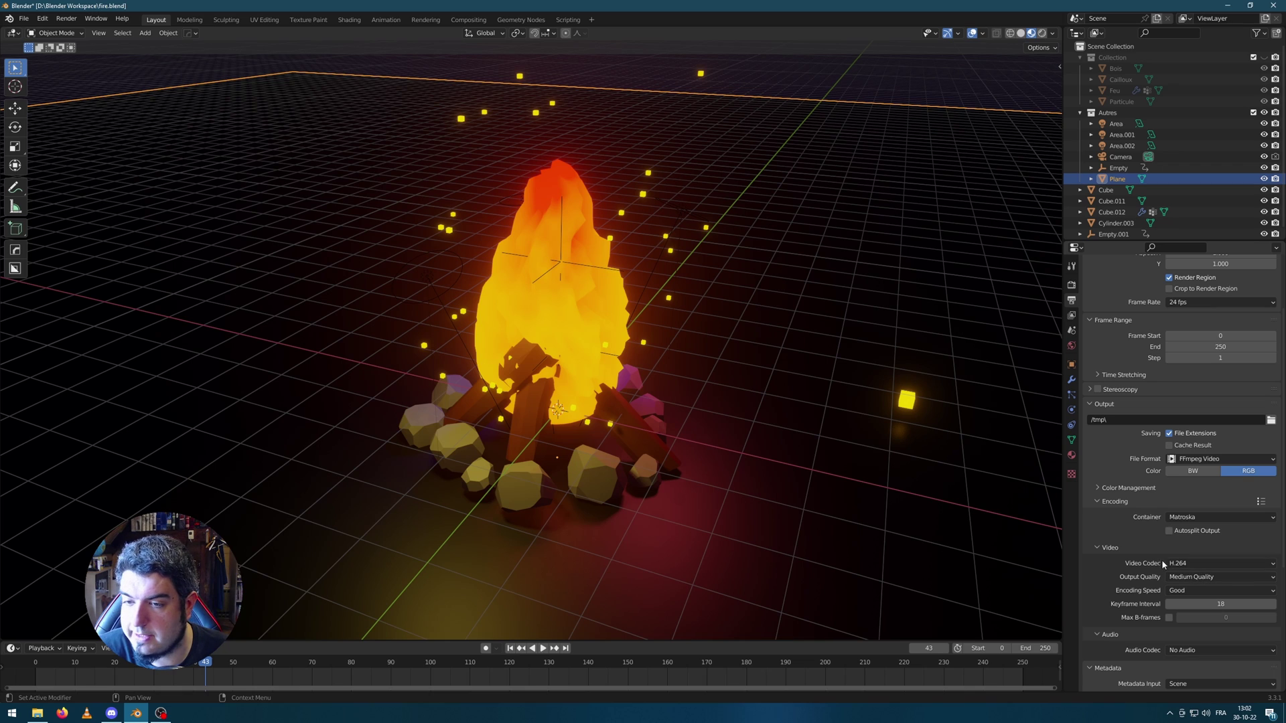
left_click(1193, 566)
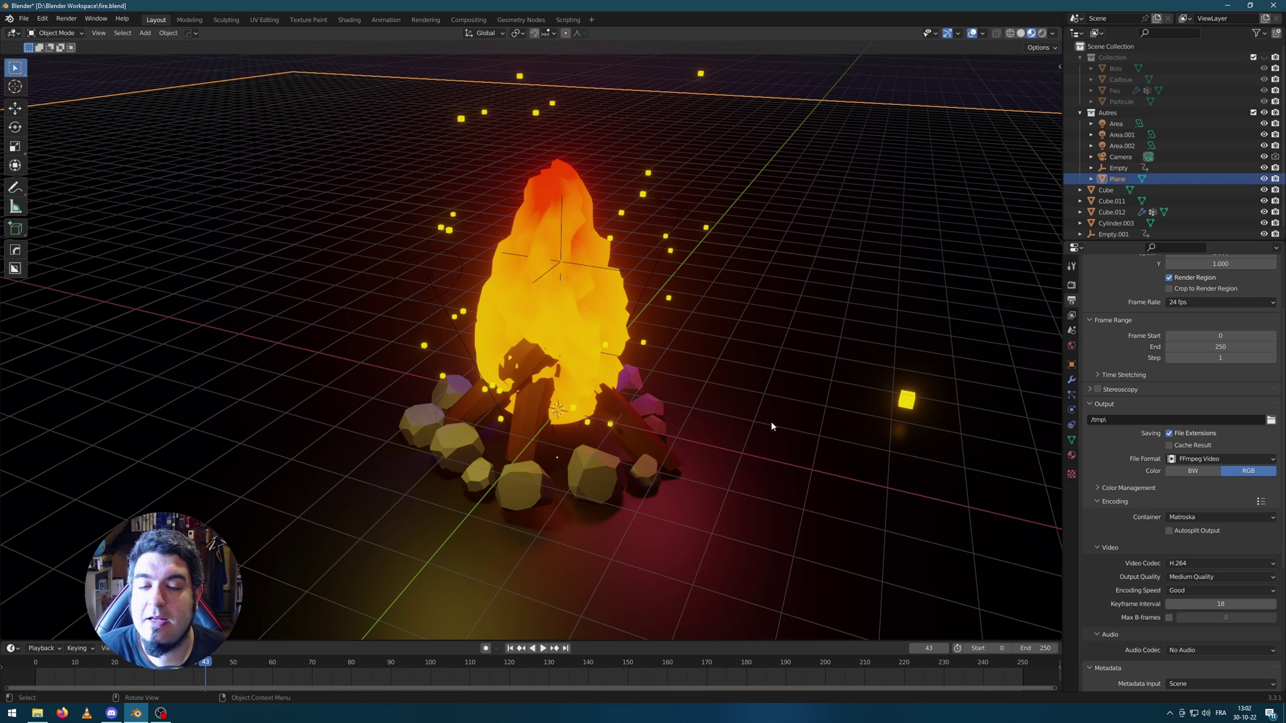
Move the camera slightly in camera view to reframe the campfire, and deselect it.
key("KP_0")
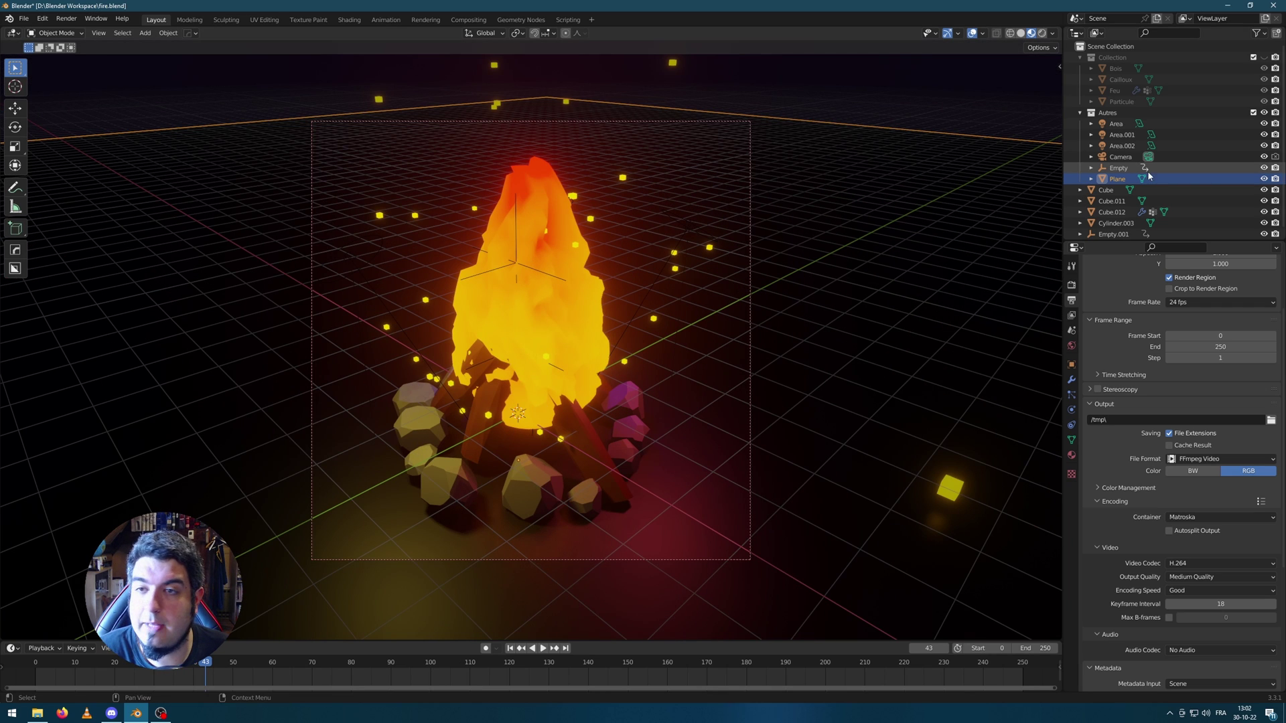
left_click(1159, 168)
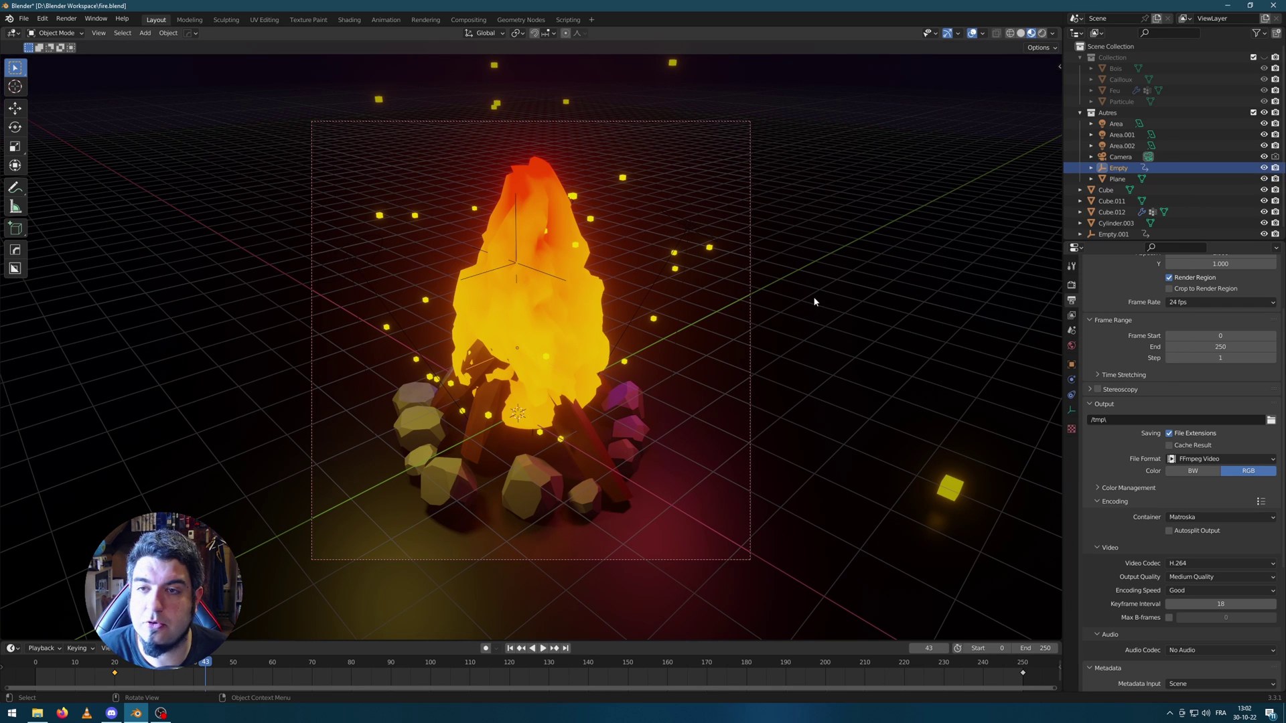
left_click(750, 223)
key("g")
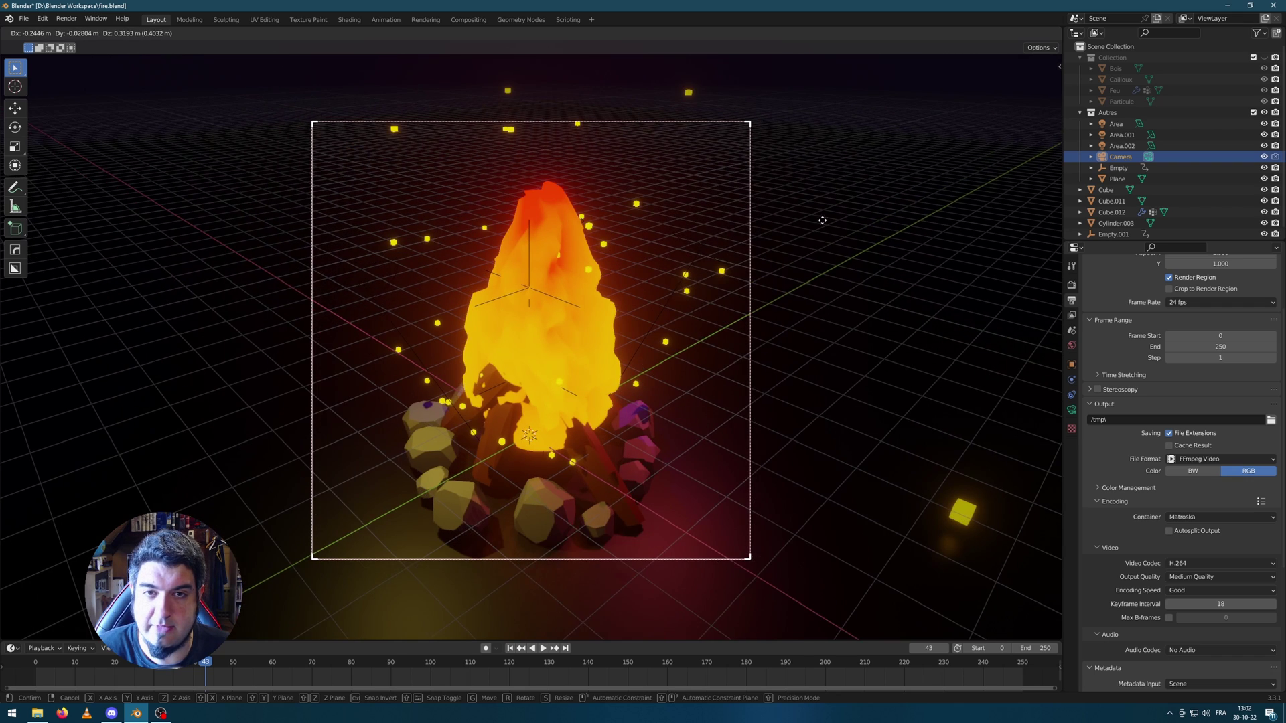
left_click(824, 290)
scroll(844, 344, "down", 1)
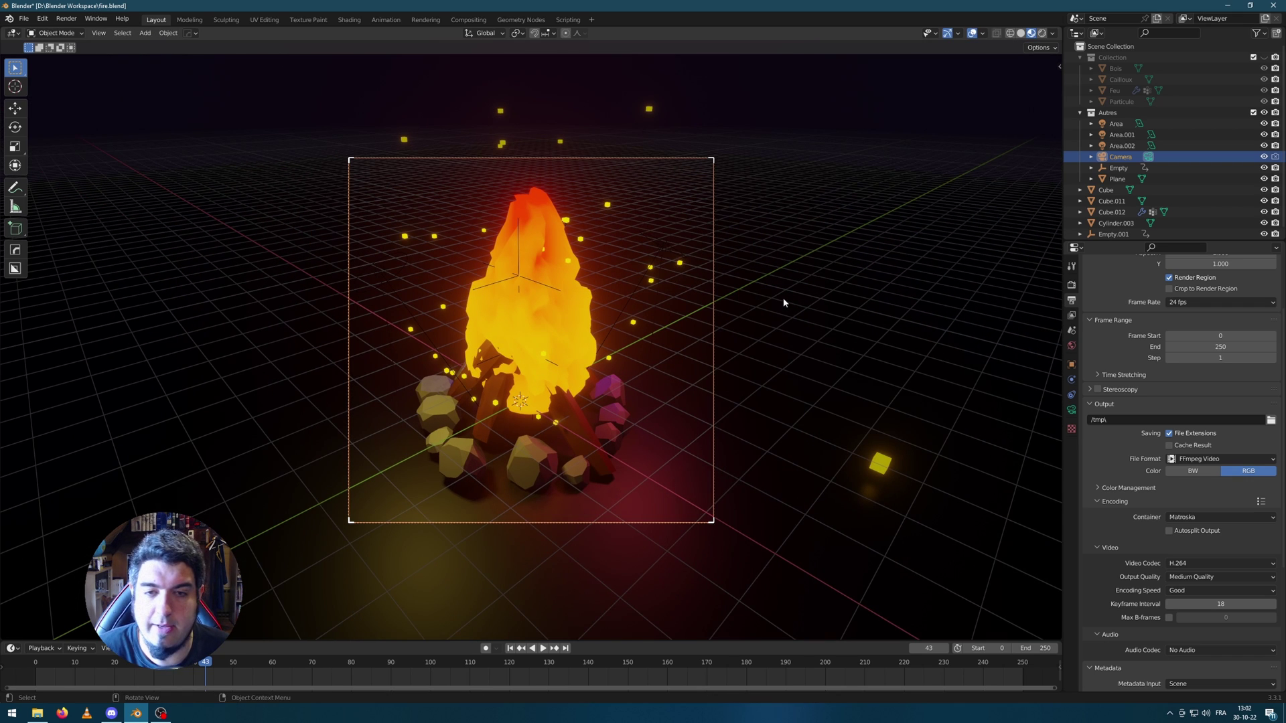
left_click(66, 18)
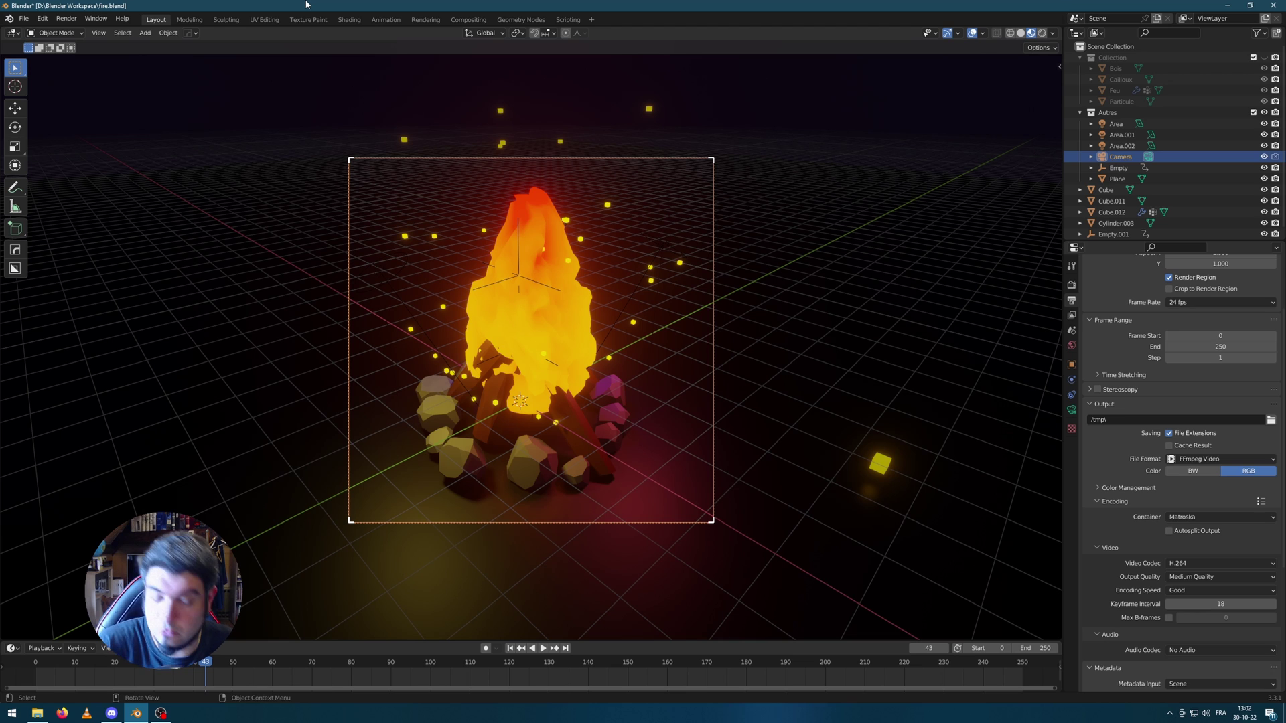
left_click(861, 152)
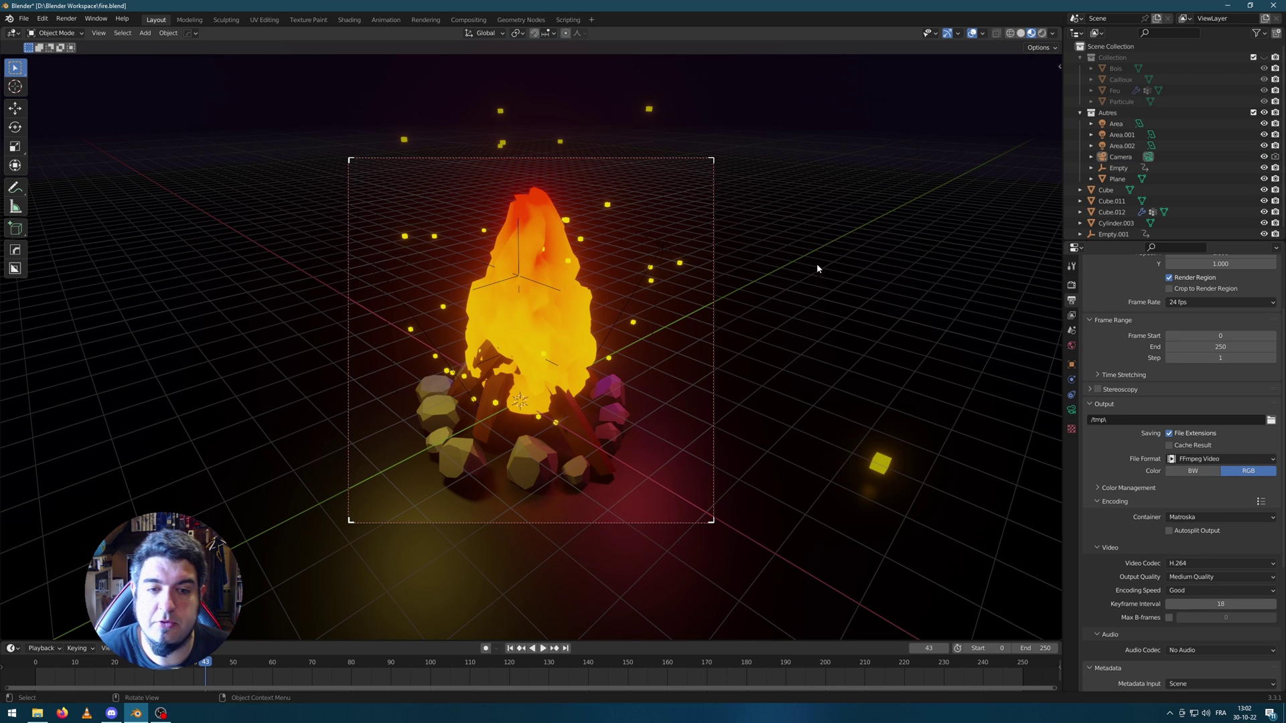